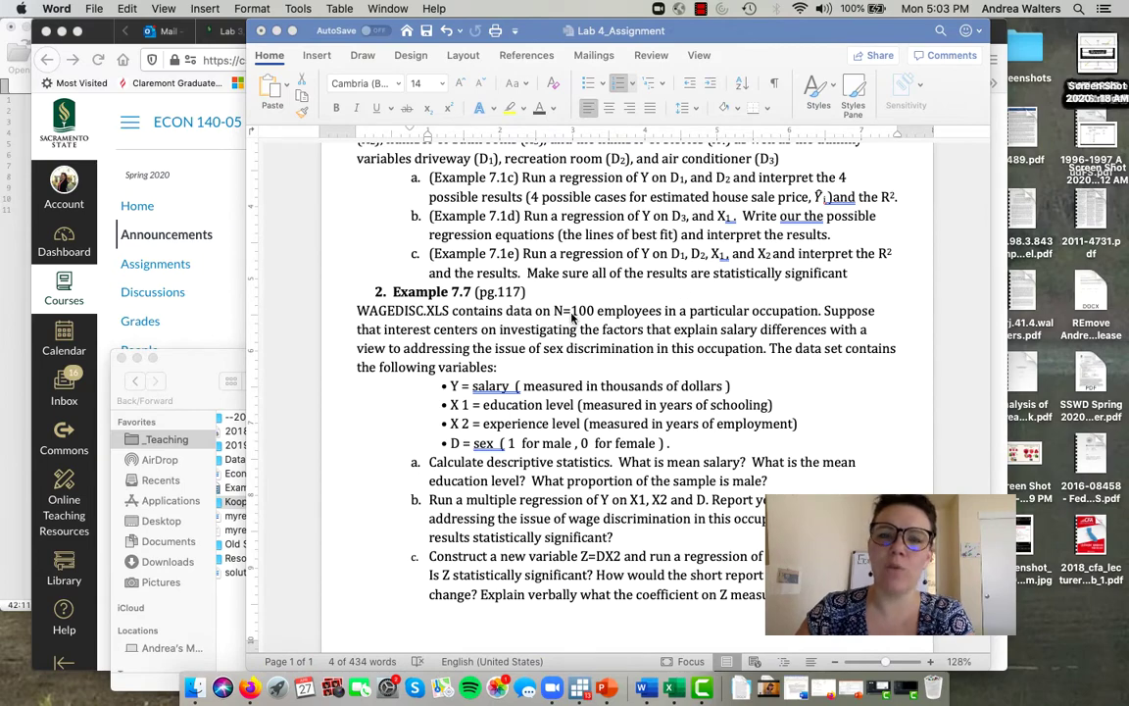
Step: Review the Lab 4 assignment, covering the HPRICE exercises and the Example 7.7 WAGEDISC questions
{"action": "scroll", "coordinate": [575, 316], "scroll_direction": "up", "scroll_amount": 5}
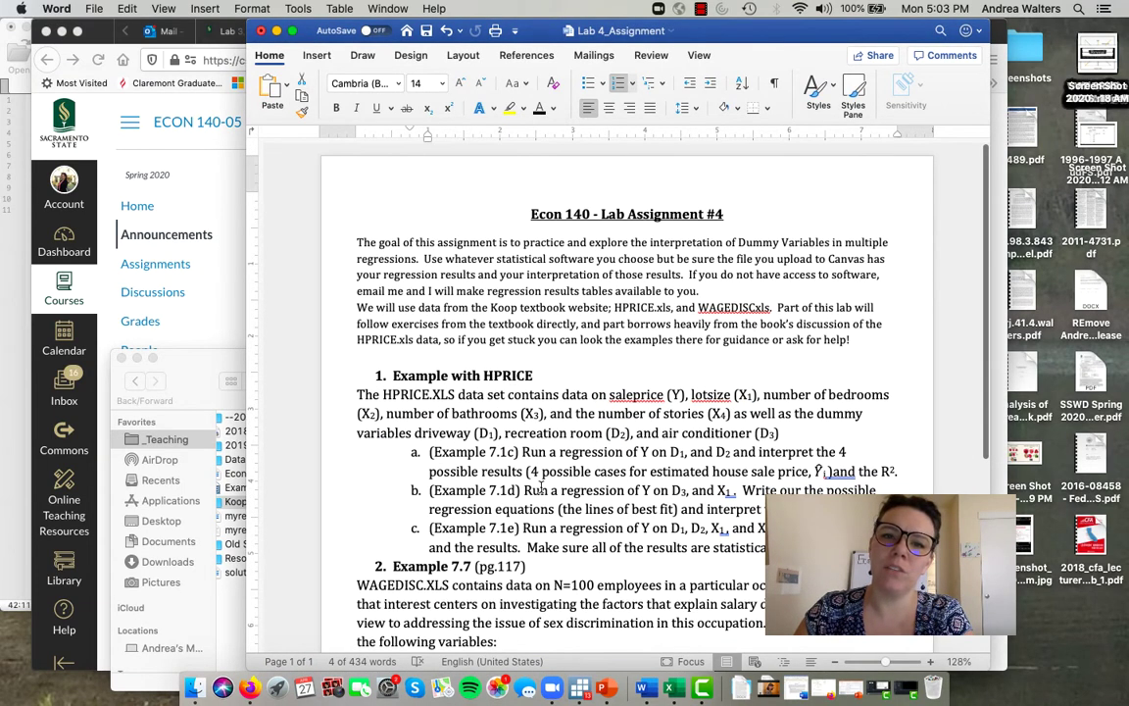
{"action": "scroll", "coordinate": [540, 487], "scroll_direction": "down", "scroll_amount": 2}
{"action": "left_click_drag", "start_coordinate": [583, 334], "coordinate": [576, 499]}
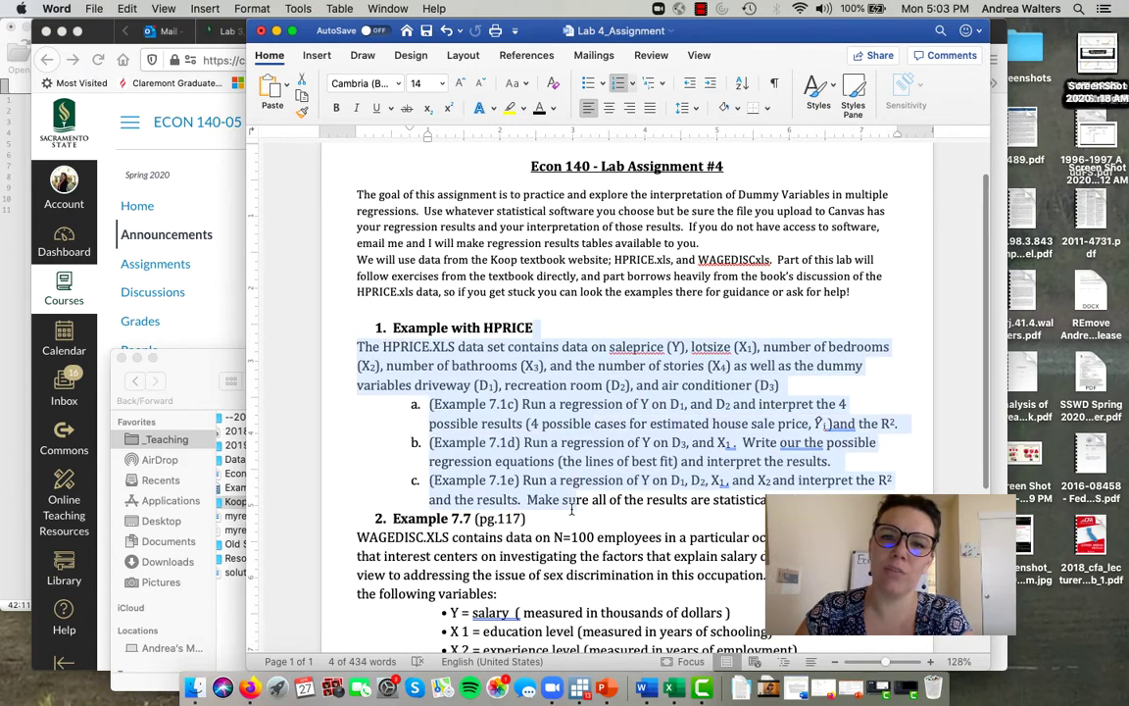
{"action": "scroll", "coordinate": [571, 507], "scroll_direction": "down", "scroll_amount": 4}
{"action": "scroll", "coordinate": [571, 507], "scroll_direction": "down", "scroll_amount": 5}
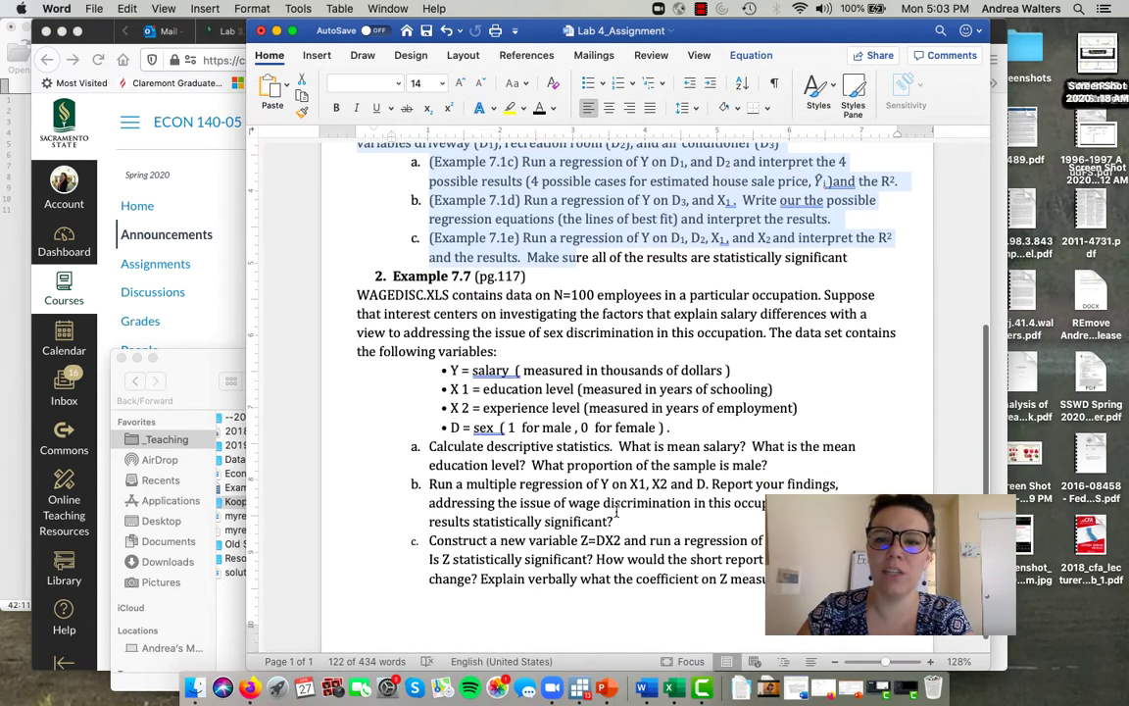
{"action": "left_click_drag", "start_coordinate": [637, 594], "coordinate": [413, 261]}
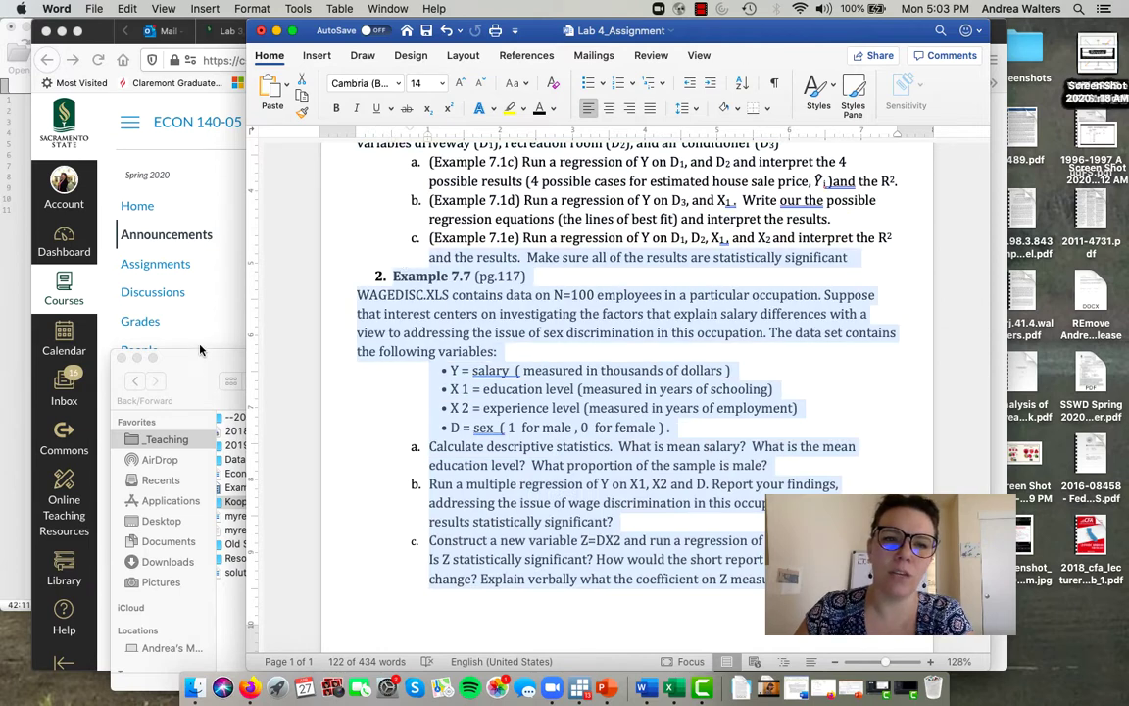
Step: Open WAGEDISC.XLS from the datasets1 folder inside Koop Resources in Finder
{"action": "left_click", "coordinate": [199, 366]}
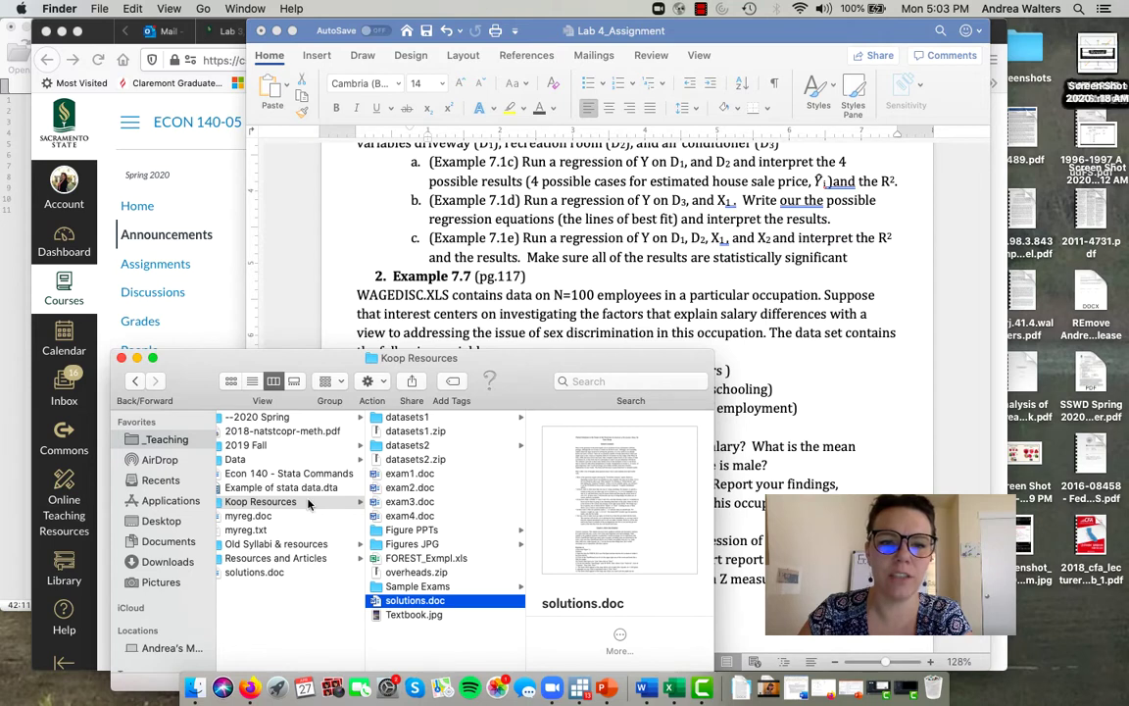
{"action": "left_click", "coordinate": [402, 416]}
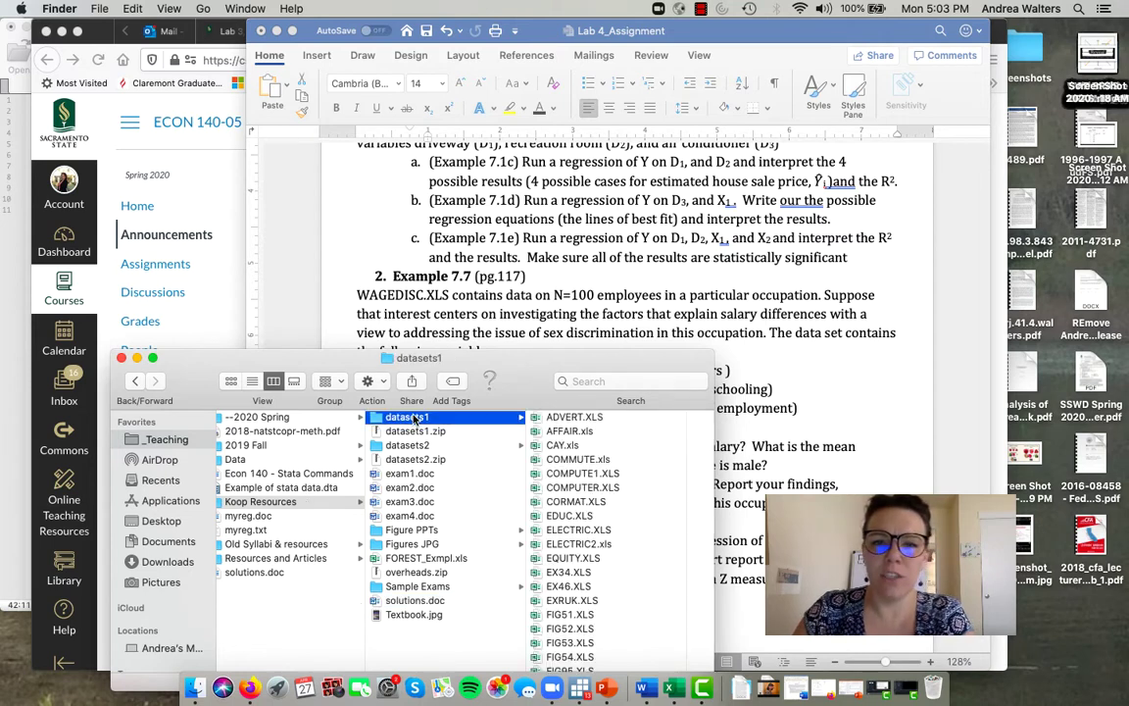
{"action": "scroll", "coordinate": [573, 624], "scroll_direction": "down", "scroll_amount": 10}
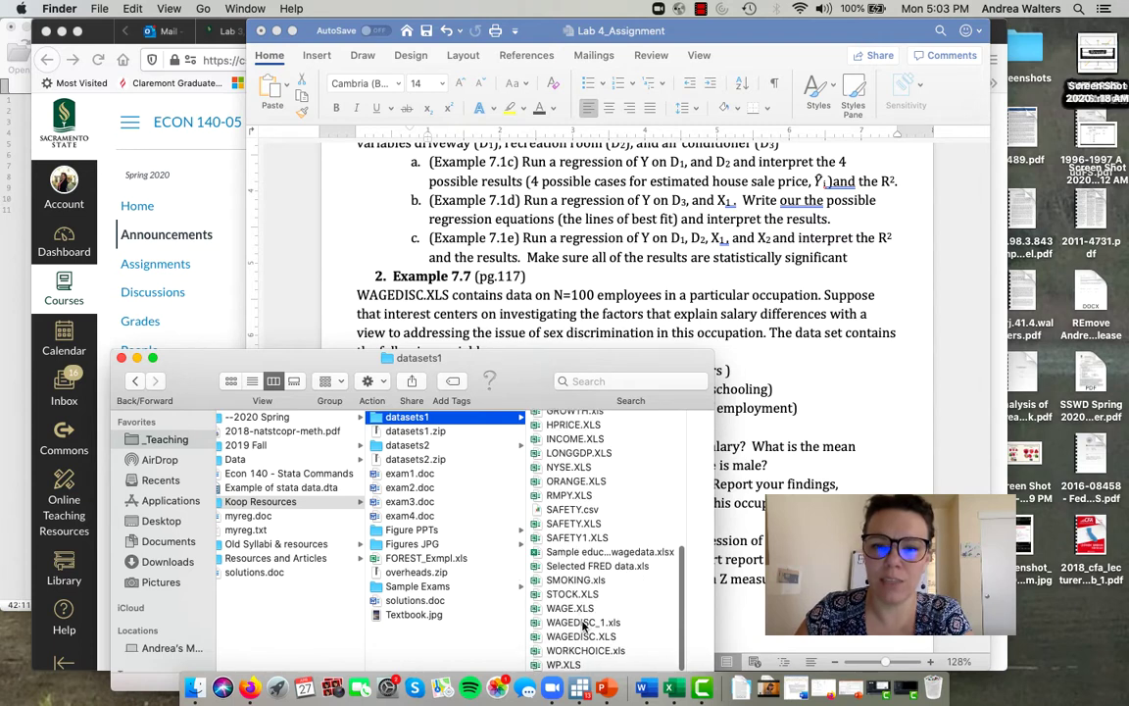
{"action": "left_click", "coordinate": [584, 624]}
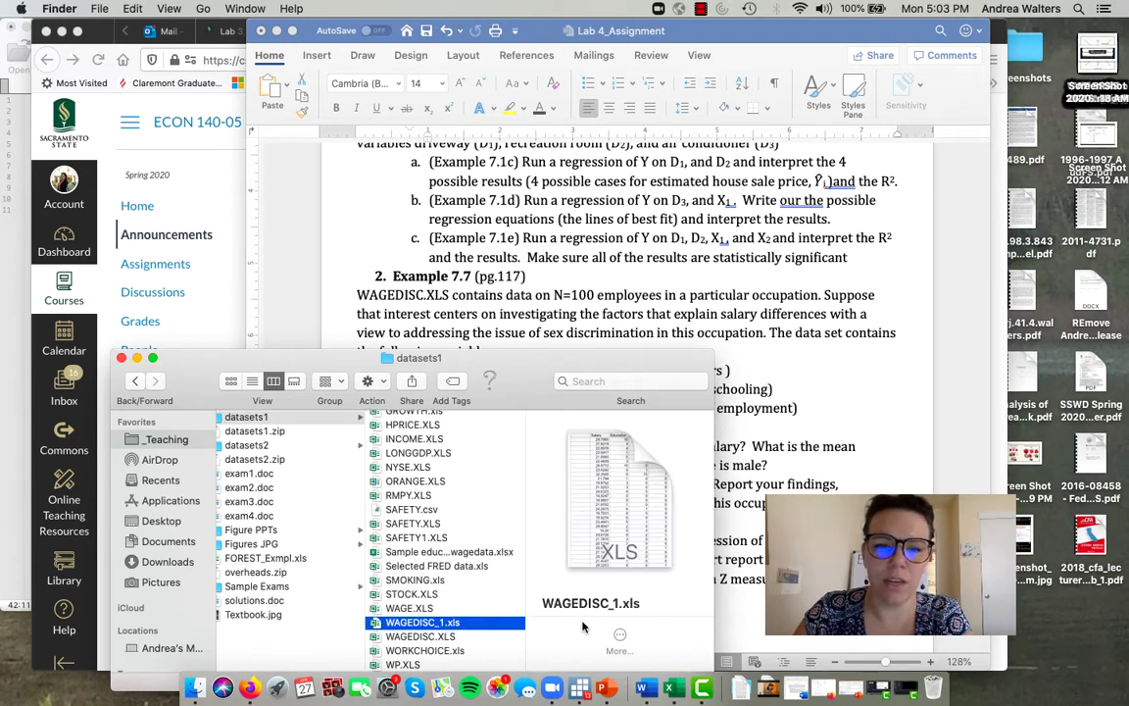
{"action": "left_click", "coordinate": [415, 637]}
{"action": "double_click", "coordinate": [414, 637]}
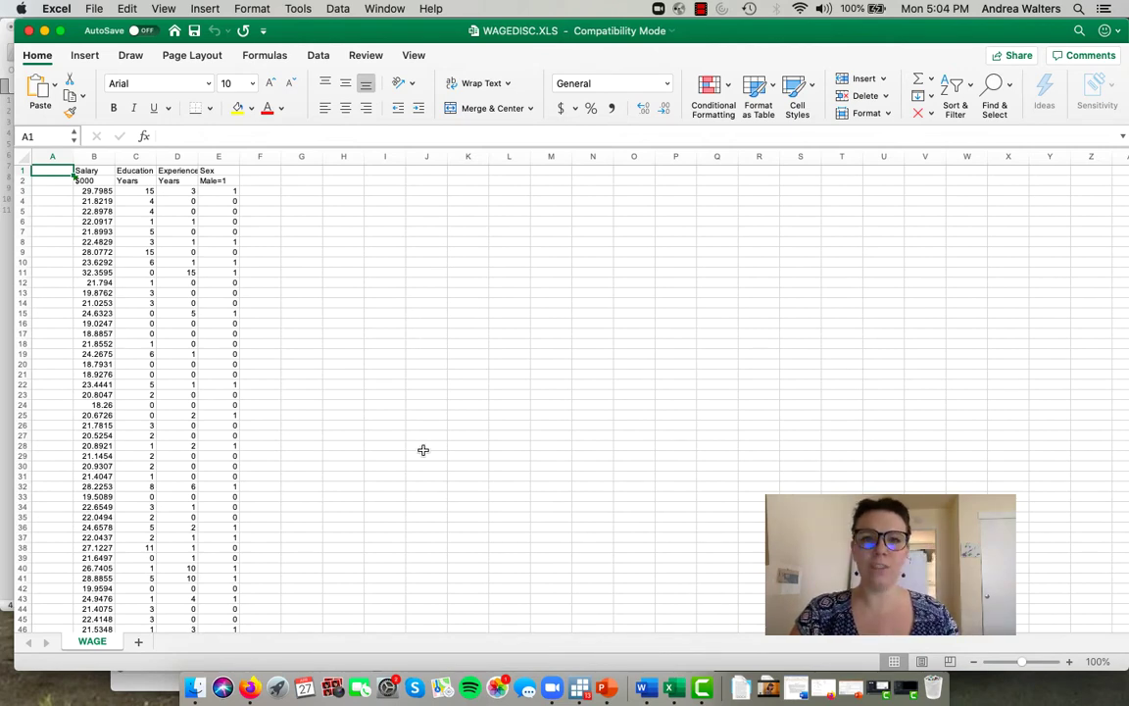
Step: Delete the empty column A from the WAGE sheet
{"action": "left_click", "coordinate": [54, 155]}
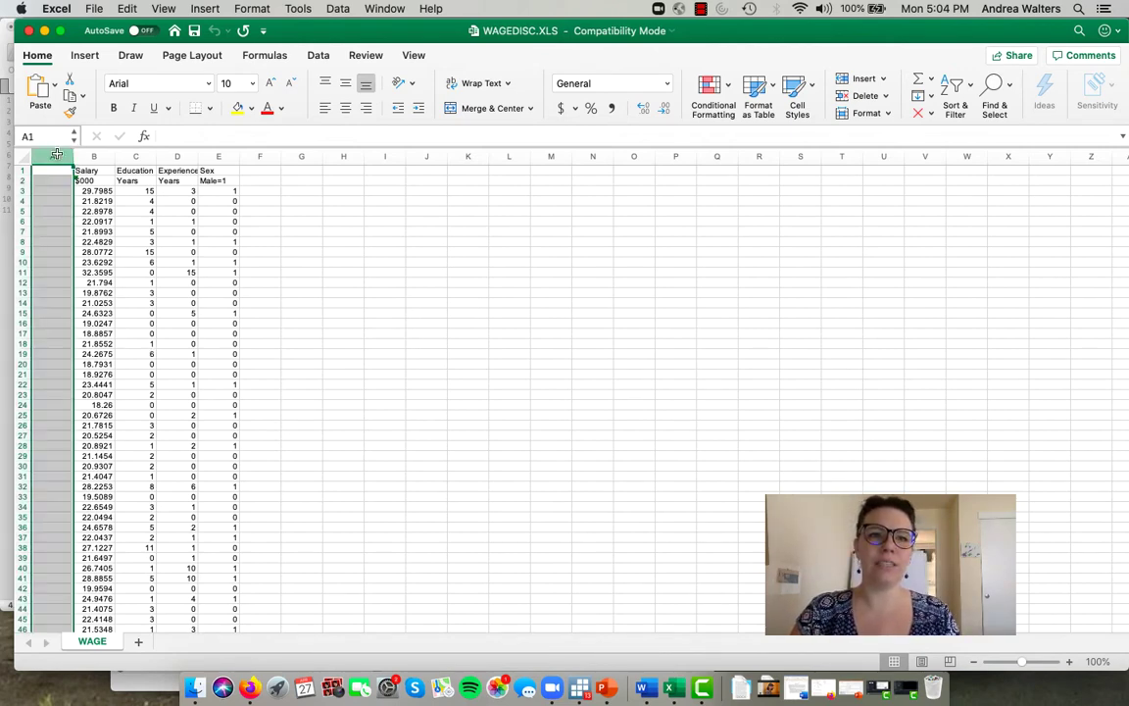
{"action": "right_click", "coordinate": [54, 155]}
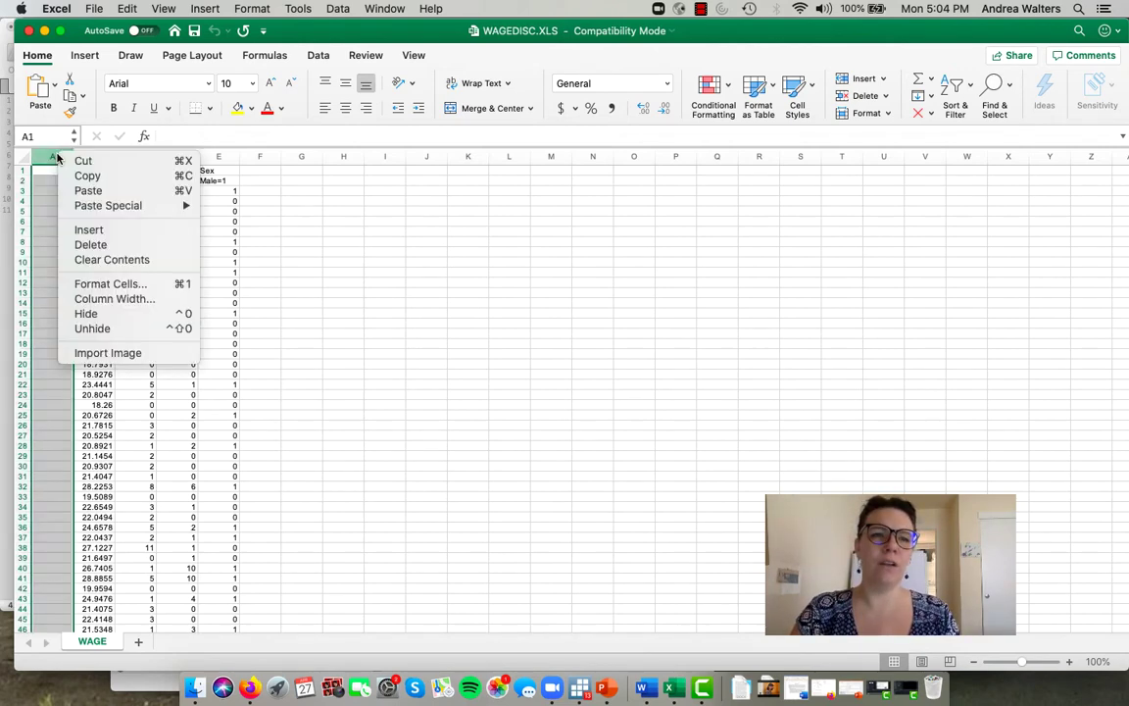
{"action": "left_click", "coordinate": [90, 244]}
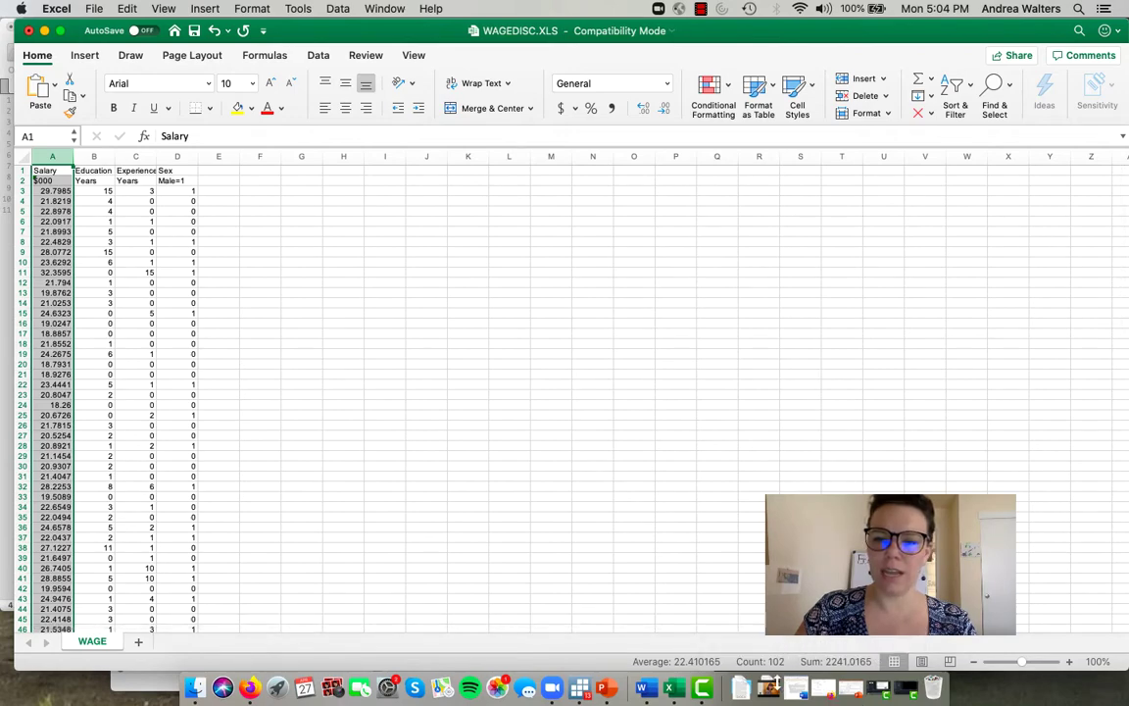
Step: Switch to the Lab 4 assignment in Word, check Example 7.7 question a on descriptive statistics, and return to the WAGEDISC workbook in Excel
{"action": "left_click", "coordinate": [702, 689]}
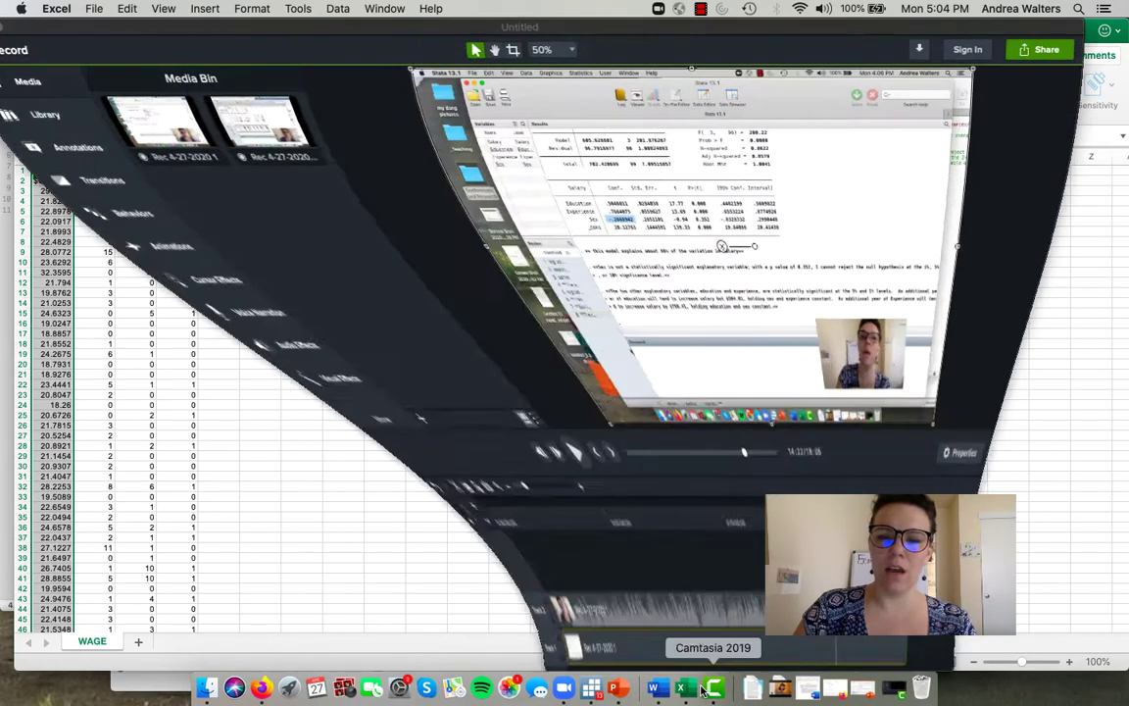
{"action": "left_click", "coordinate": [672, 689]}
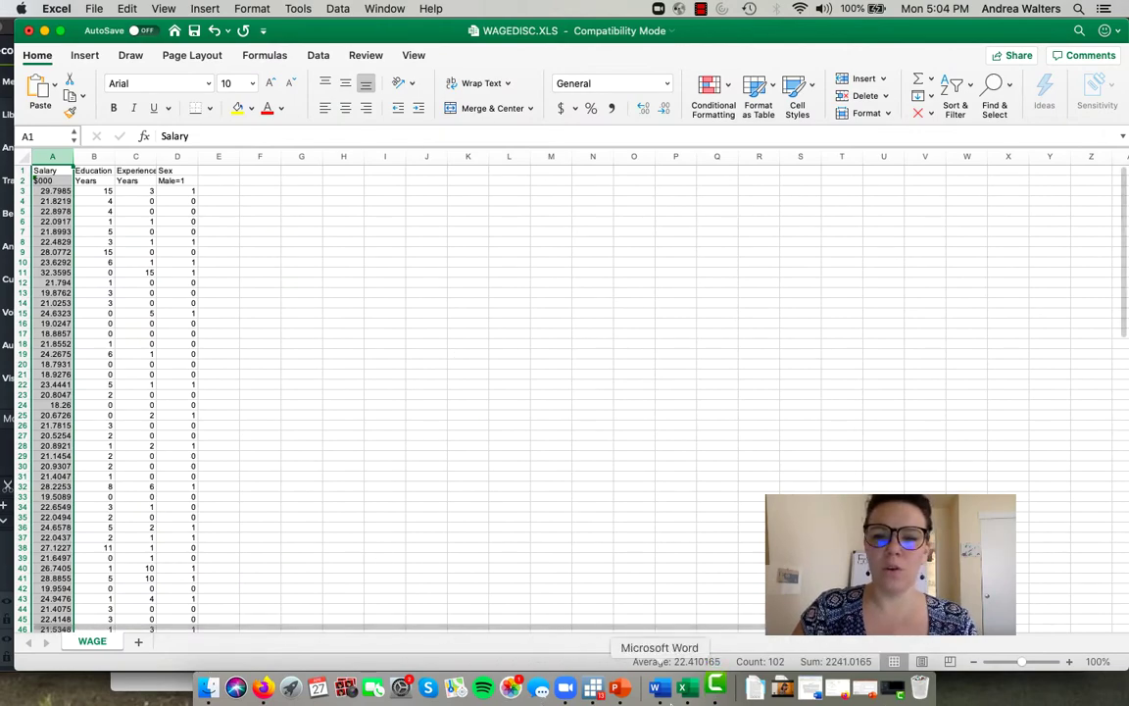
{"action": "left_click", "coordinate": [664, 689]}
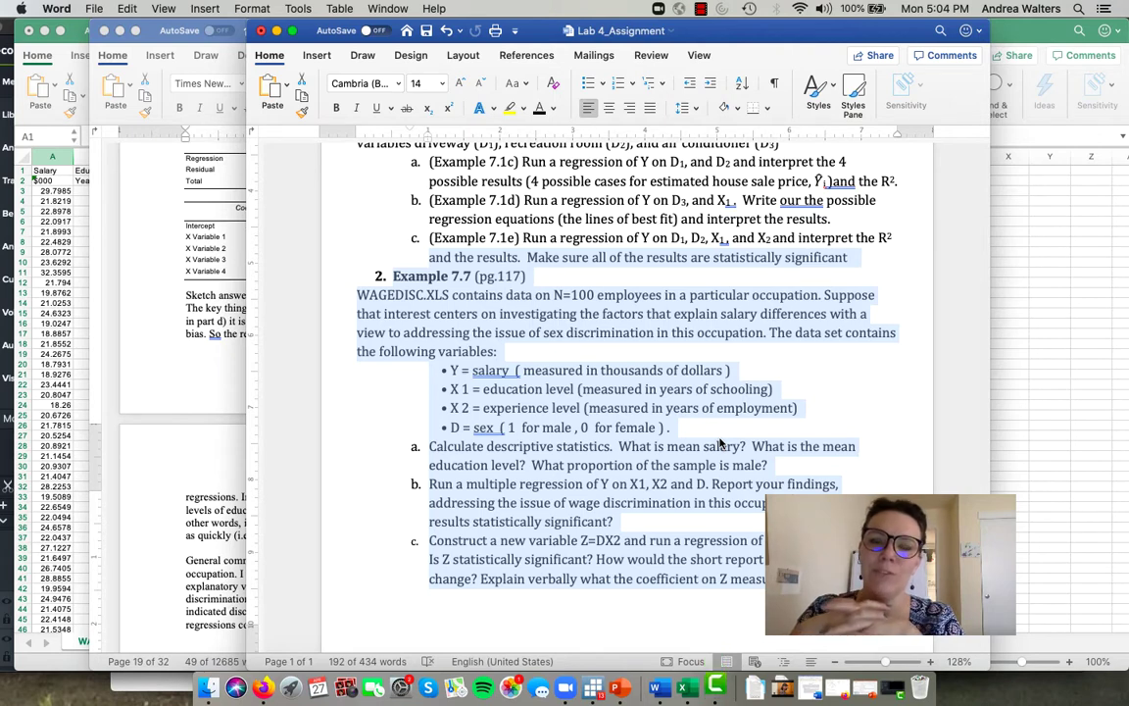
{"action": "left_click", "coordinate": [670, 446]}
{"action": "left_click_drag", "start_coordinate": [669, 446], "coordinate": [774, 467]}
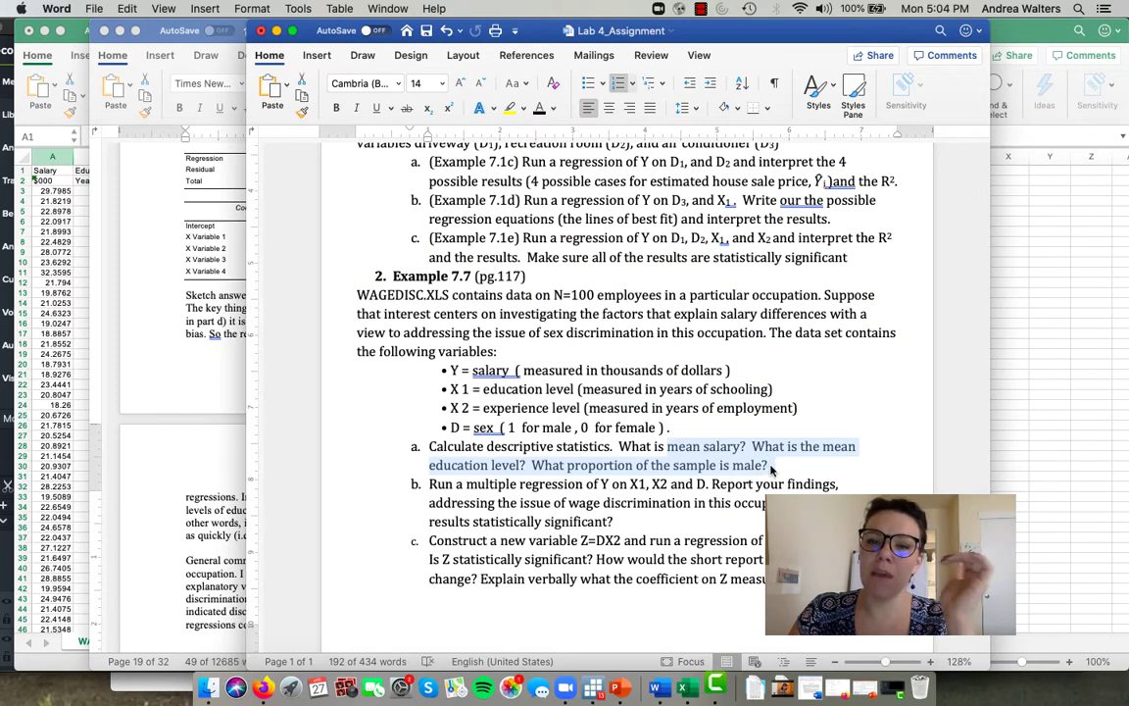
{"action": "left_click", "coordinate": [1046, 394]}
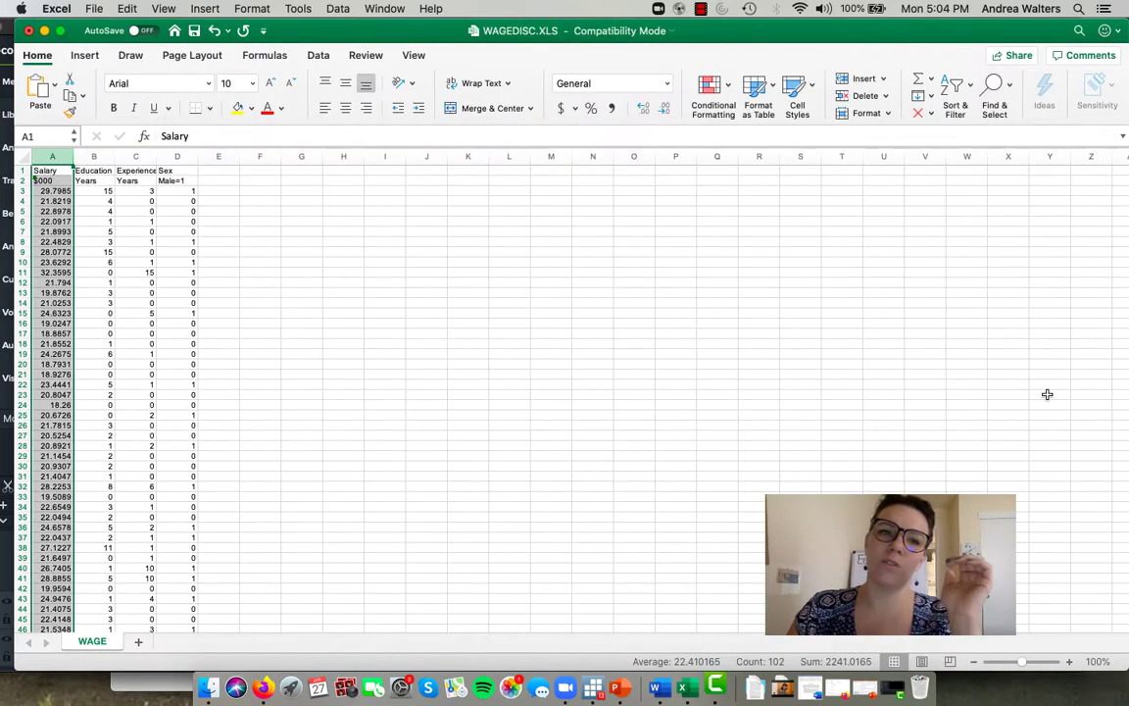
Step: Enter the heading "MEAN:" in cell F1 and make it bold
{"action": "left_click", "coordinate": [261, 182]}
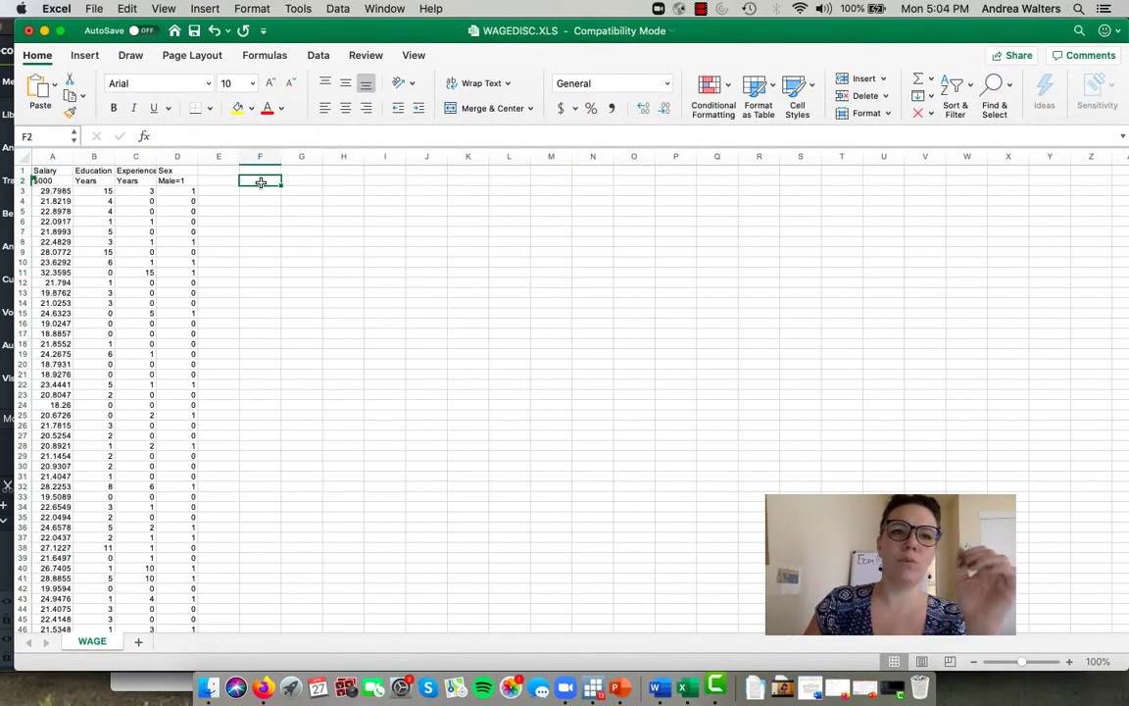
{"action": "key", "text": "Up"}
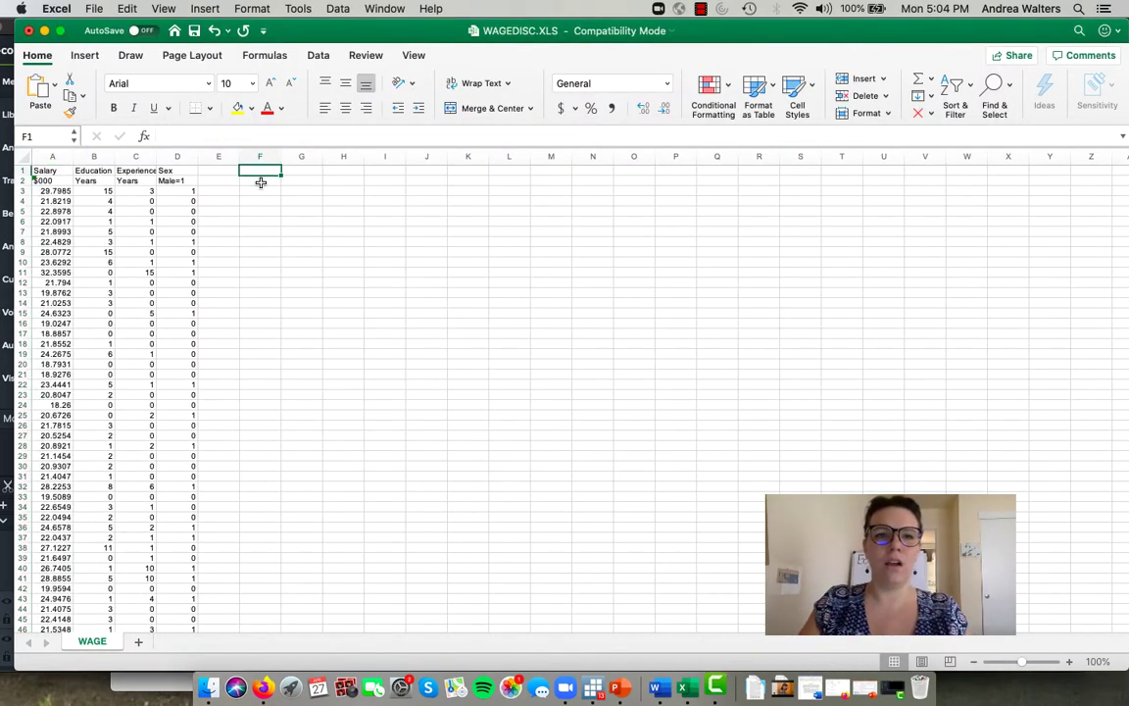
{"action": "type", "text": "MEAN:"}
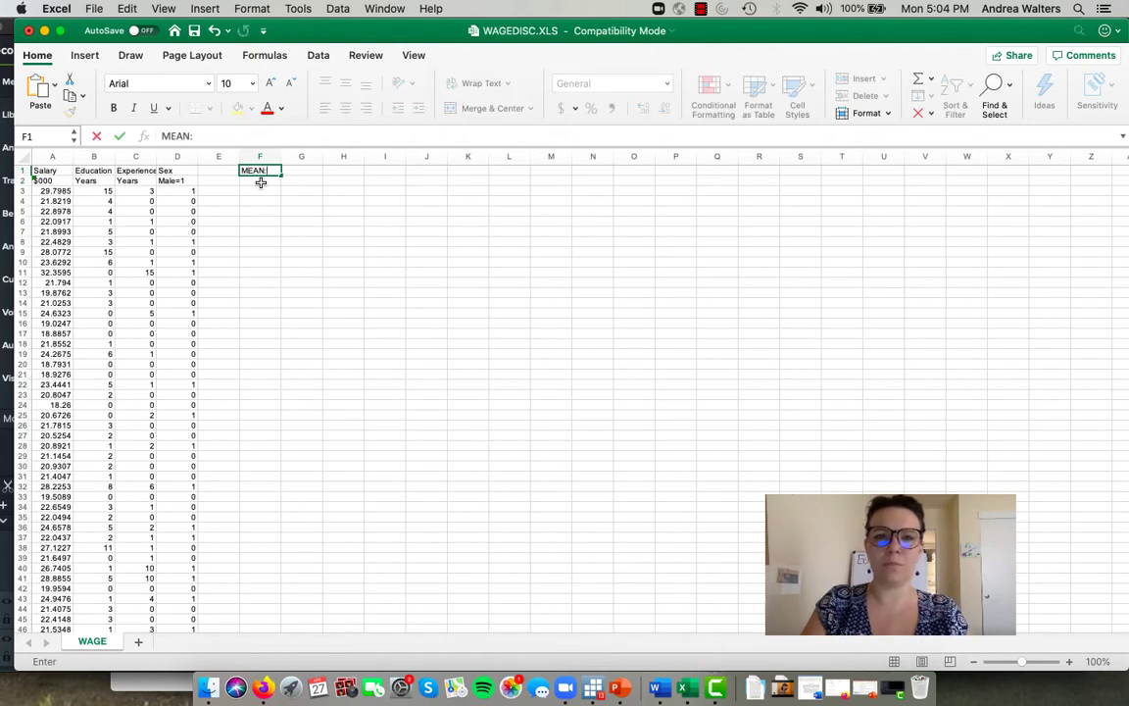
{"action": "key", "text": "Return"}
{"action": "key", "text": "Up"}
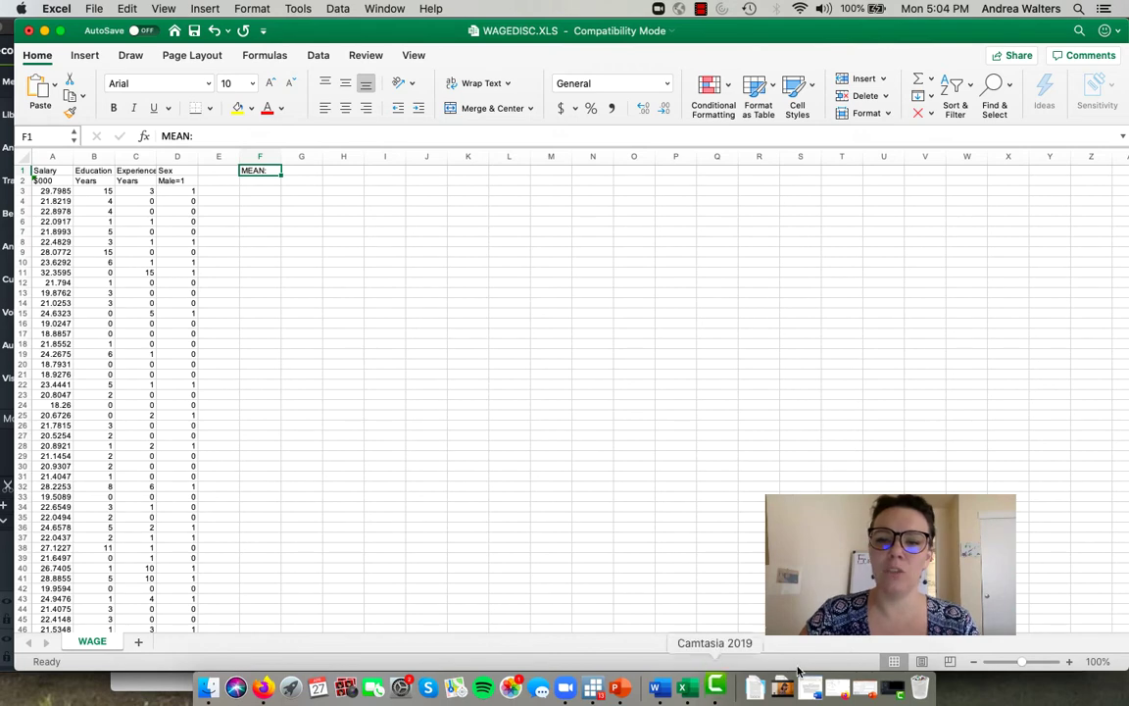
{"action": "key", "text": "super+b"}
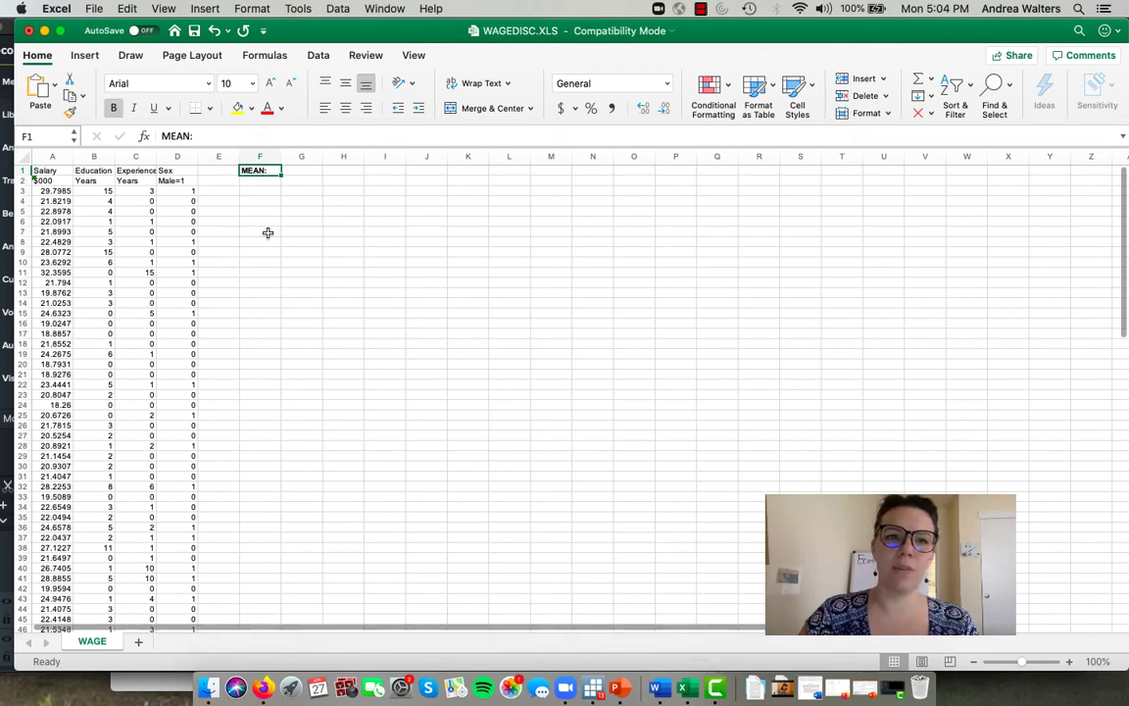
Step: Enter the row labels Salary, Education, Experience and Sex in cells F2 to F5
{"action": "left_click", "coordinate": [267, 178]}
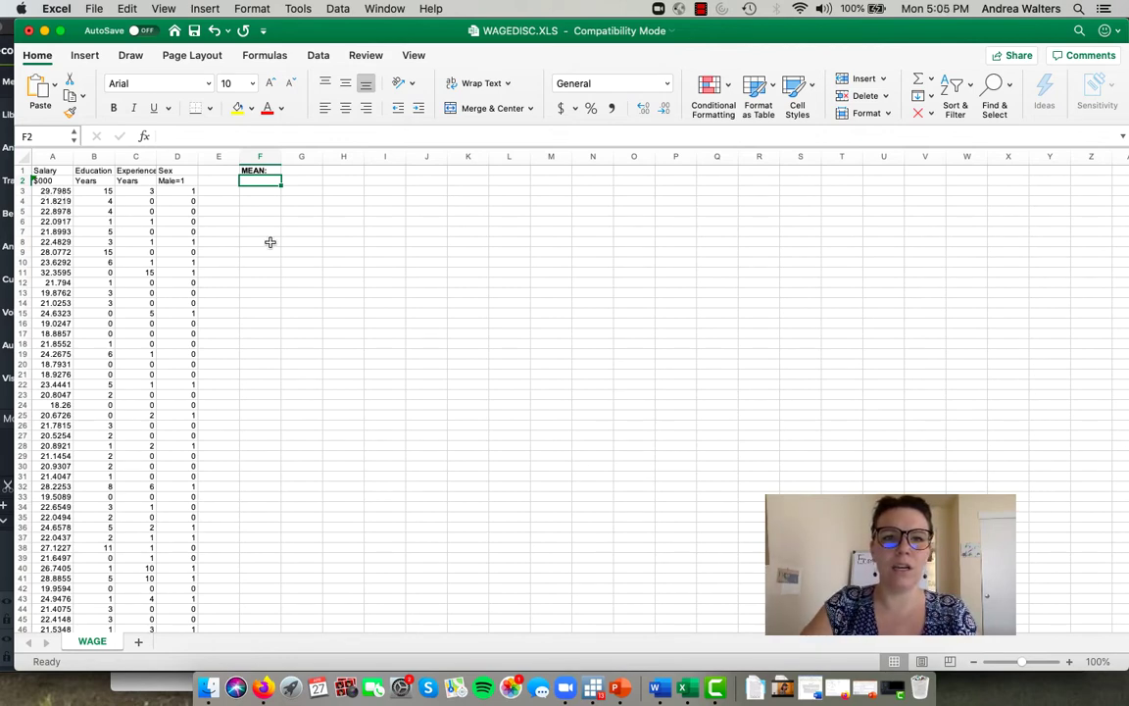
{"action": "type", "text": "Sl"}
{"action": "type", "text": "lar"}
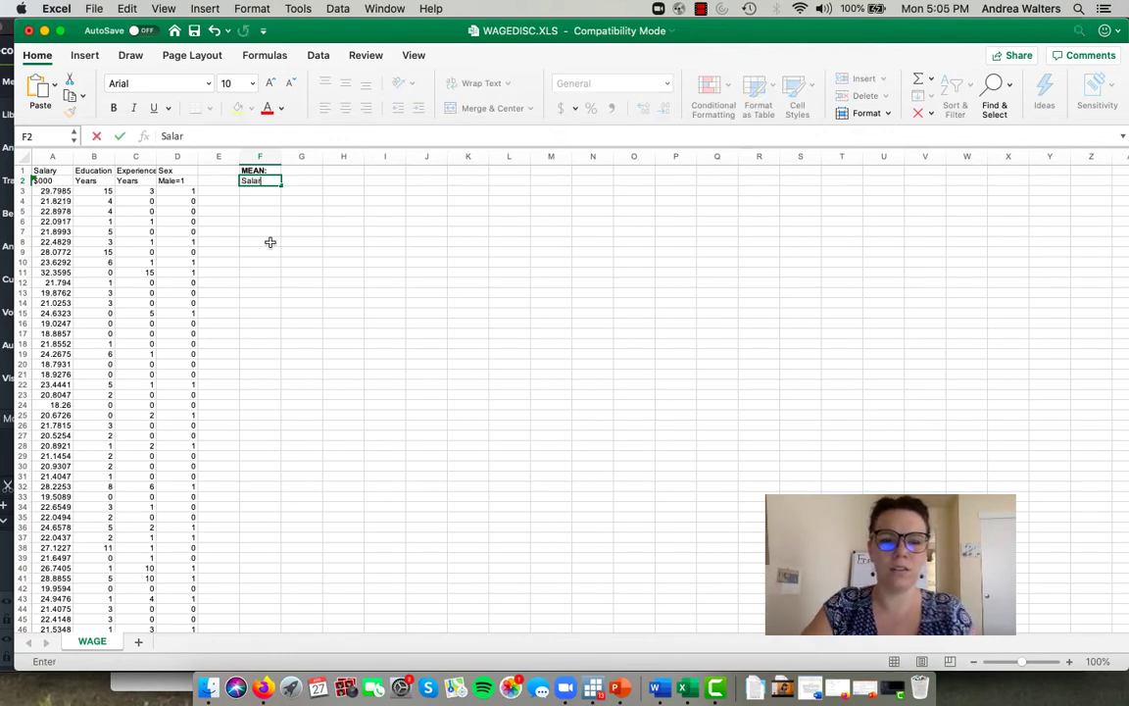
{"action": "type", "text": "y"}
{"action": "key", "text": "Return"}
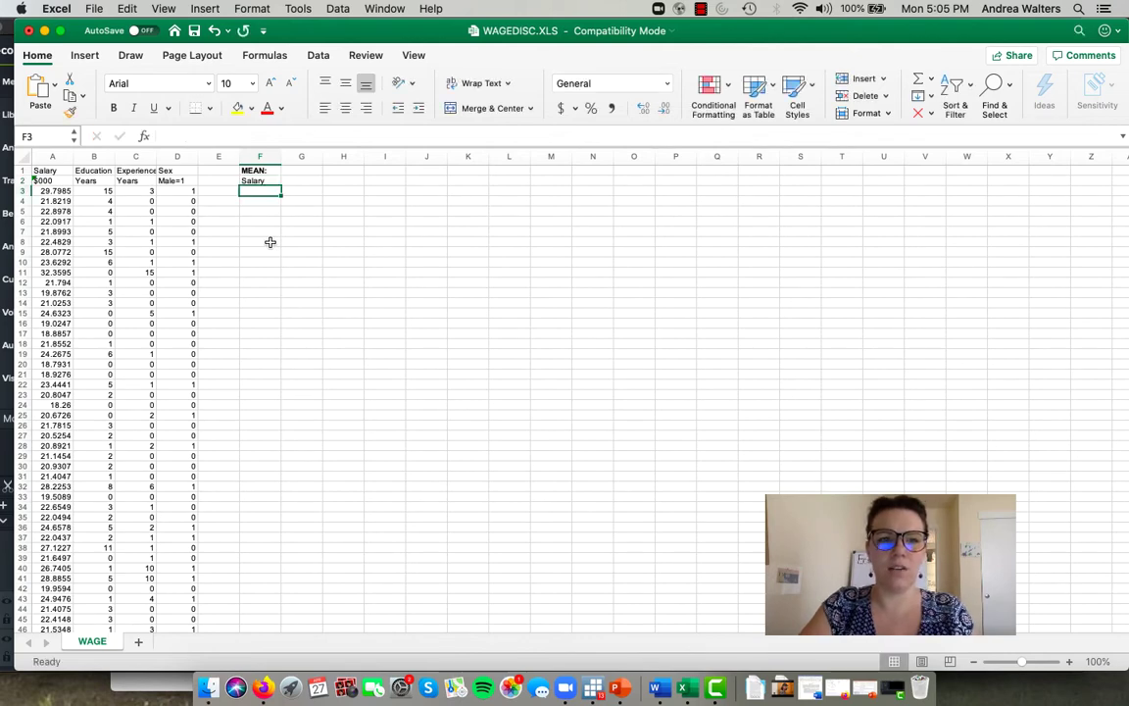
{"action": "type", "text": "Educatio"}
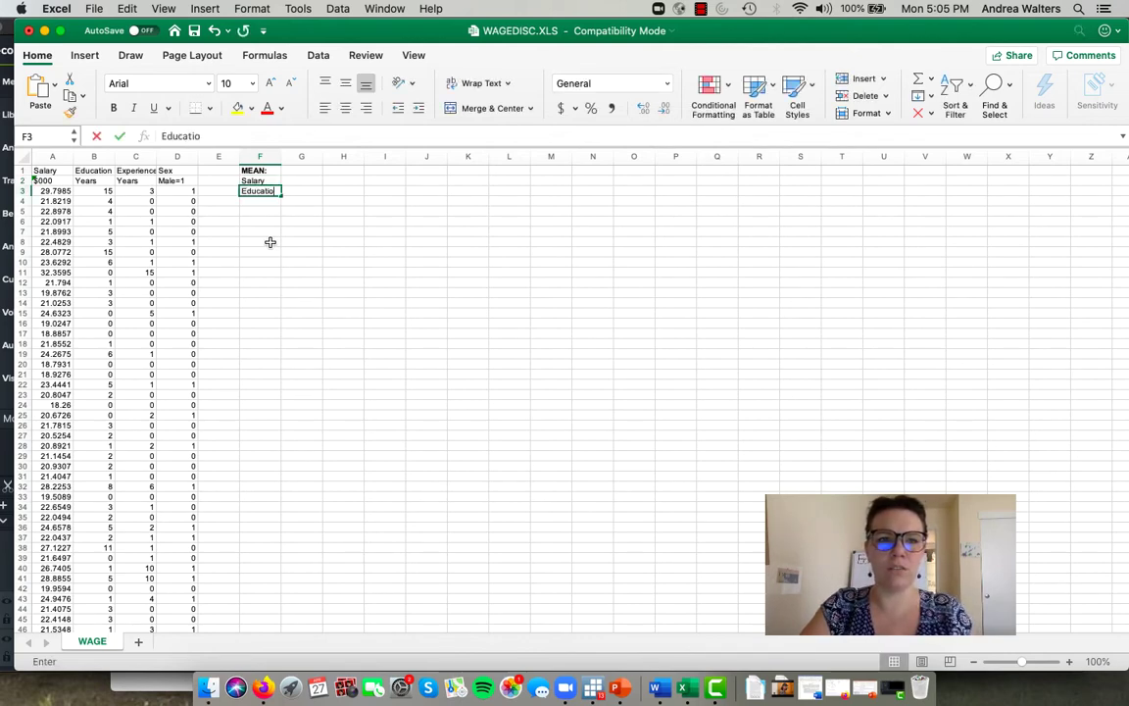
{"action": "type", "text": "n"}
{"action": "key", "text": "Return"}
{"action": "type", "text": "Experie"}
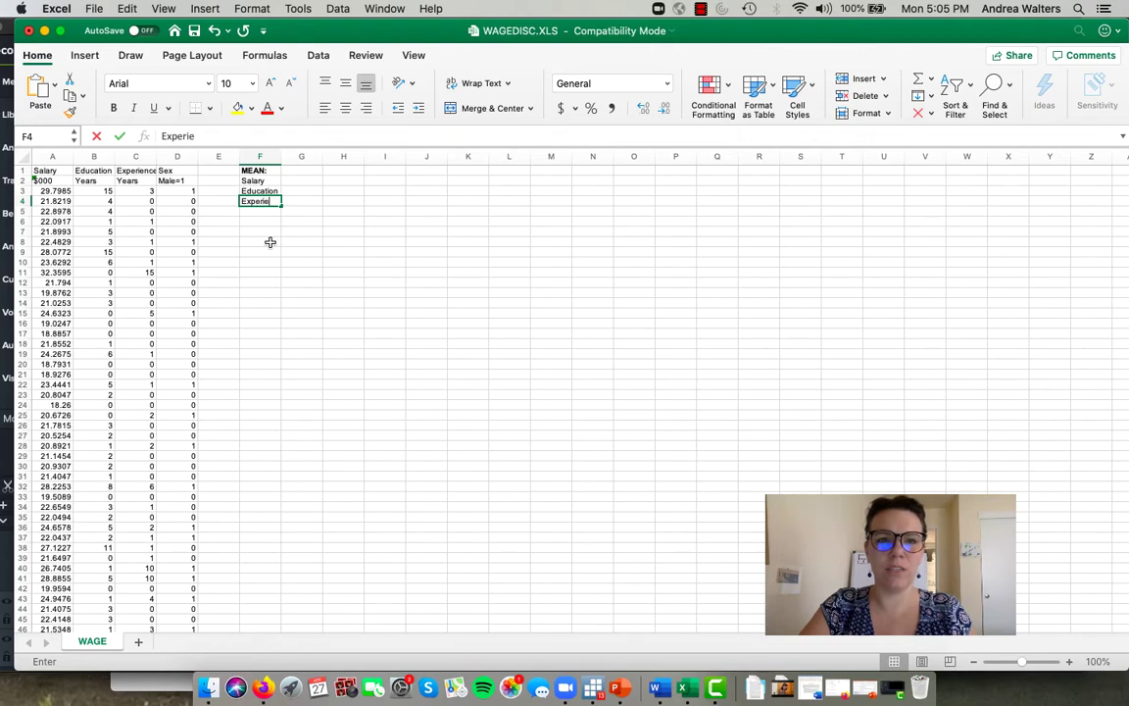
{"action": "type", "text": "nce"}
{"action": "key", "text": "Return"}
{"action": "type", "text": "Sex"}
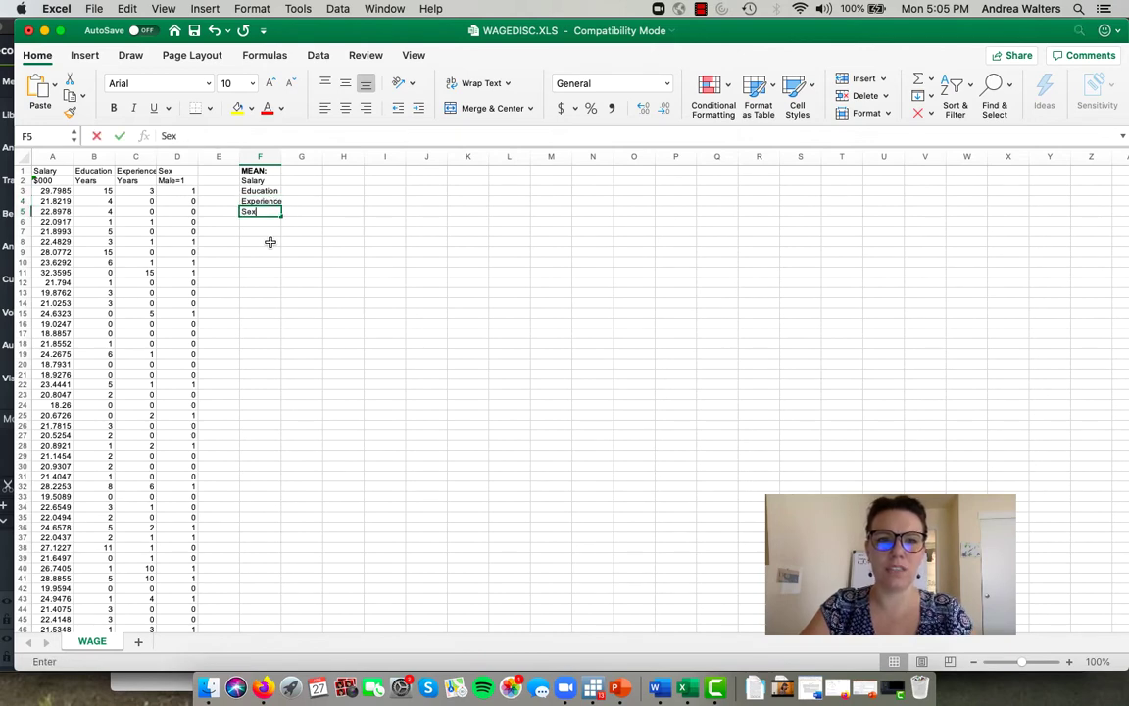
Step: Calculate the mean salary in cell G2 with an AVERAGE formula over the salary data in column A
{"action": "left_click", "coordinate": [307, 179]}
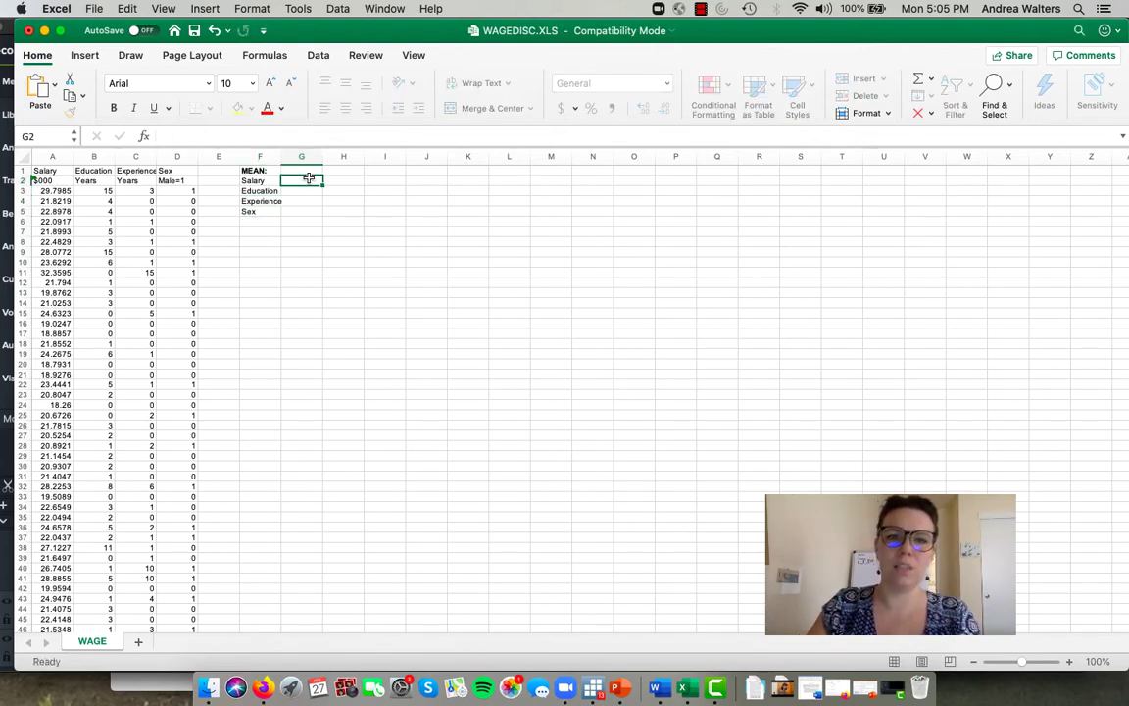
{"action": "type", "text": "="}
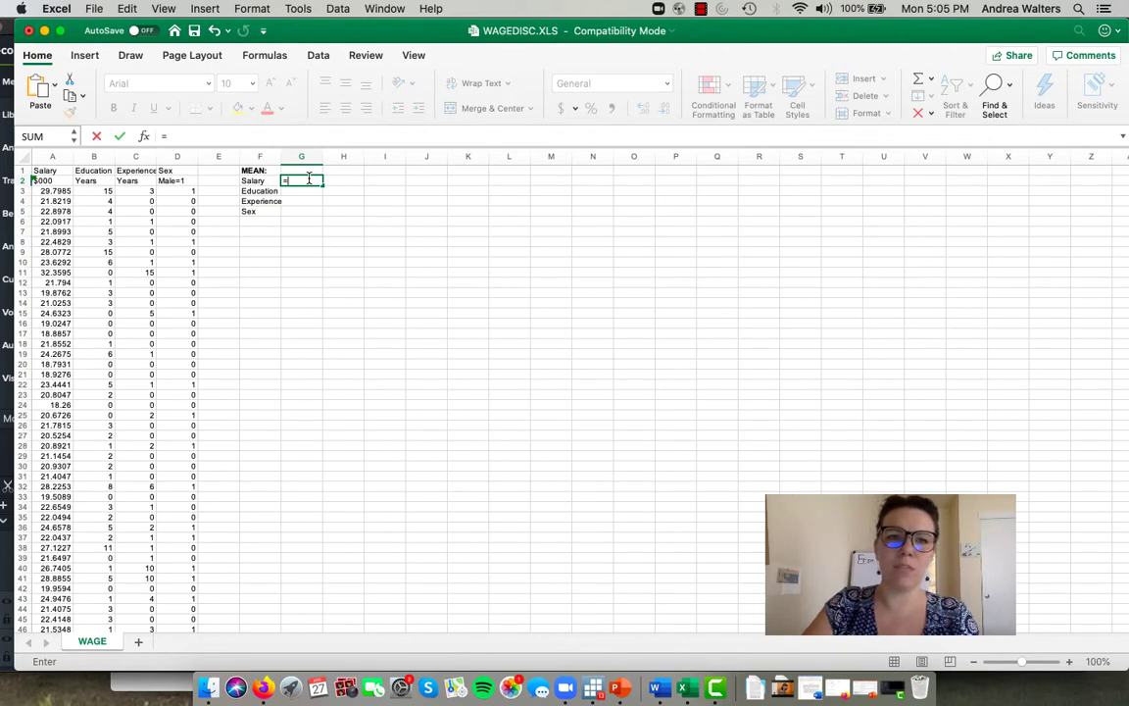
{"action": "type", "text": "AVERAGE"}
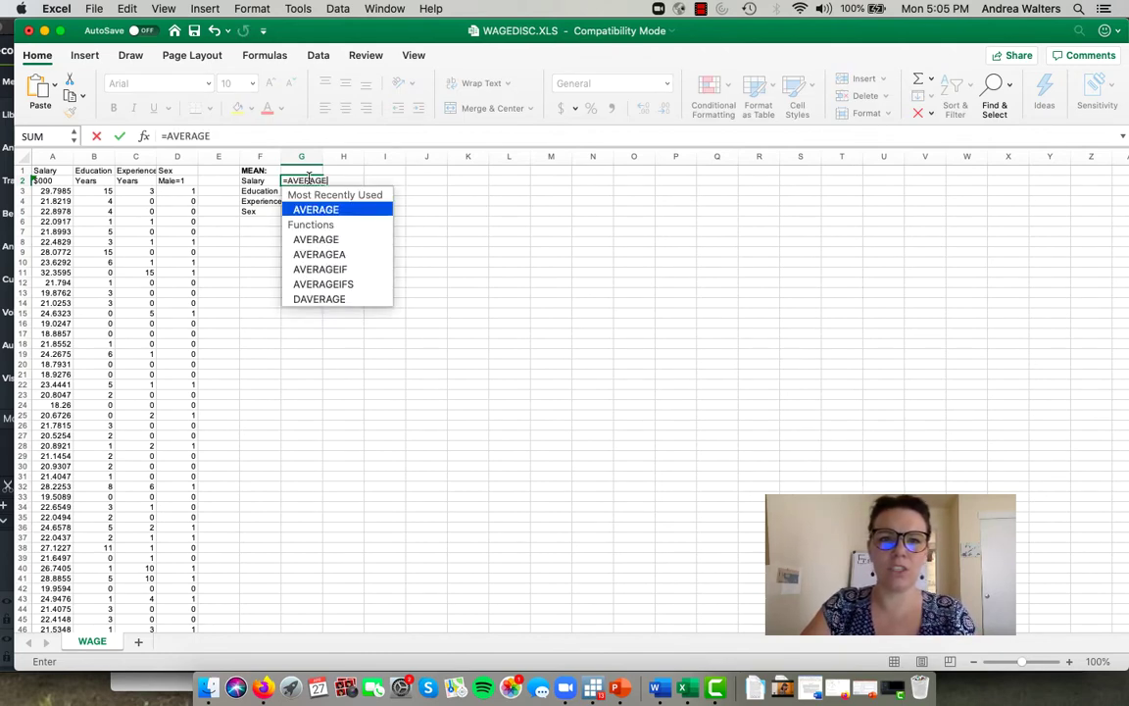
{"action": "type", "text": "("}
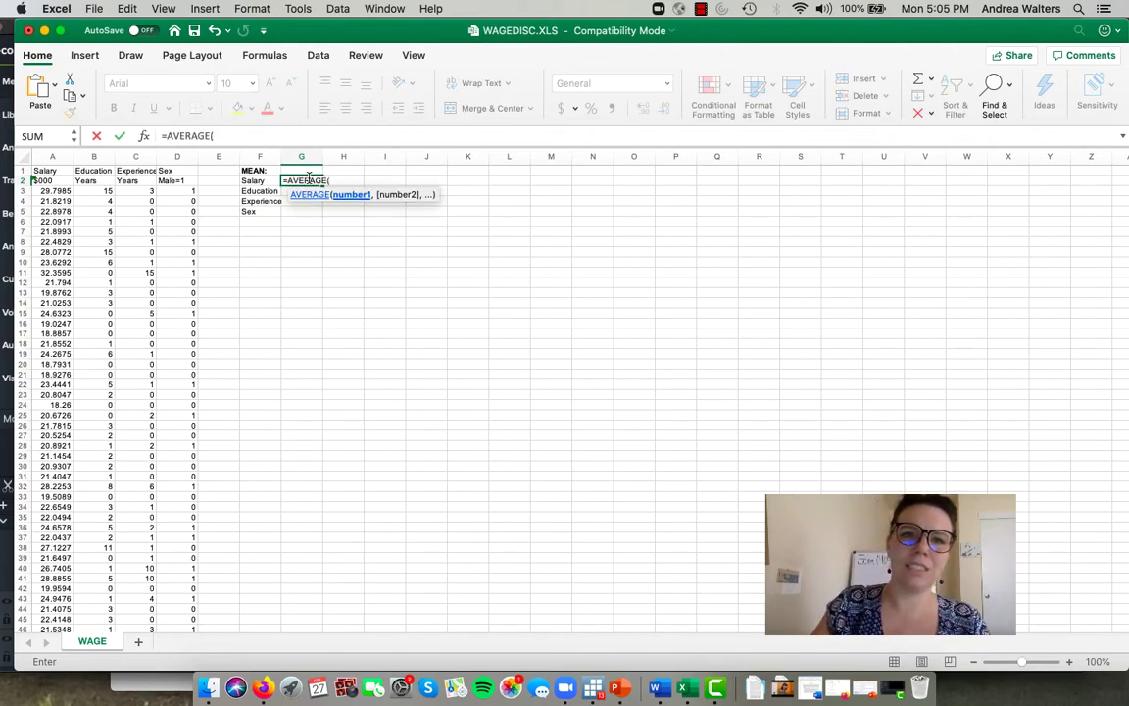
{"action": "left_click_drag", "start_coordinate": [71, 193], "coordinate": [47, 506]}
{"action": "key", "text": "Escape"}
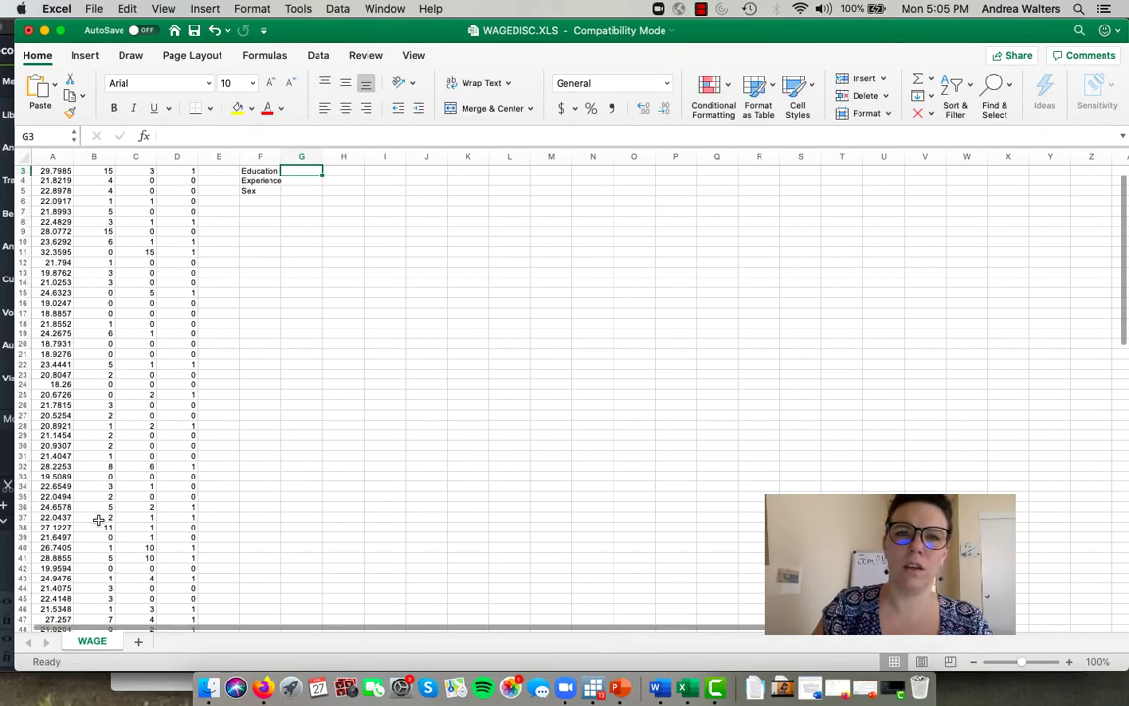
Step: Calculate the mean education in cell G3 with the formula =AVERAGE(B3:B102)
{"action": "scroll", "coordinate": [244, 380], "scroll_direction": "up", "scroll_amount": 2}
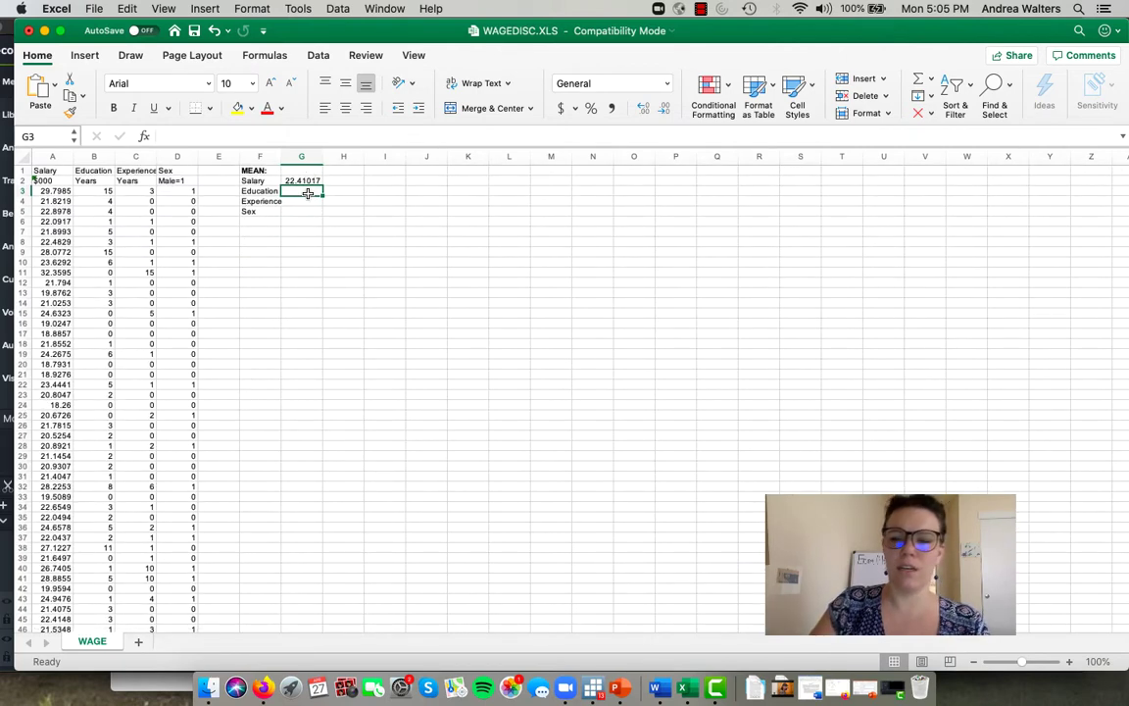
{"action": "type", "text": "=AVE"}
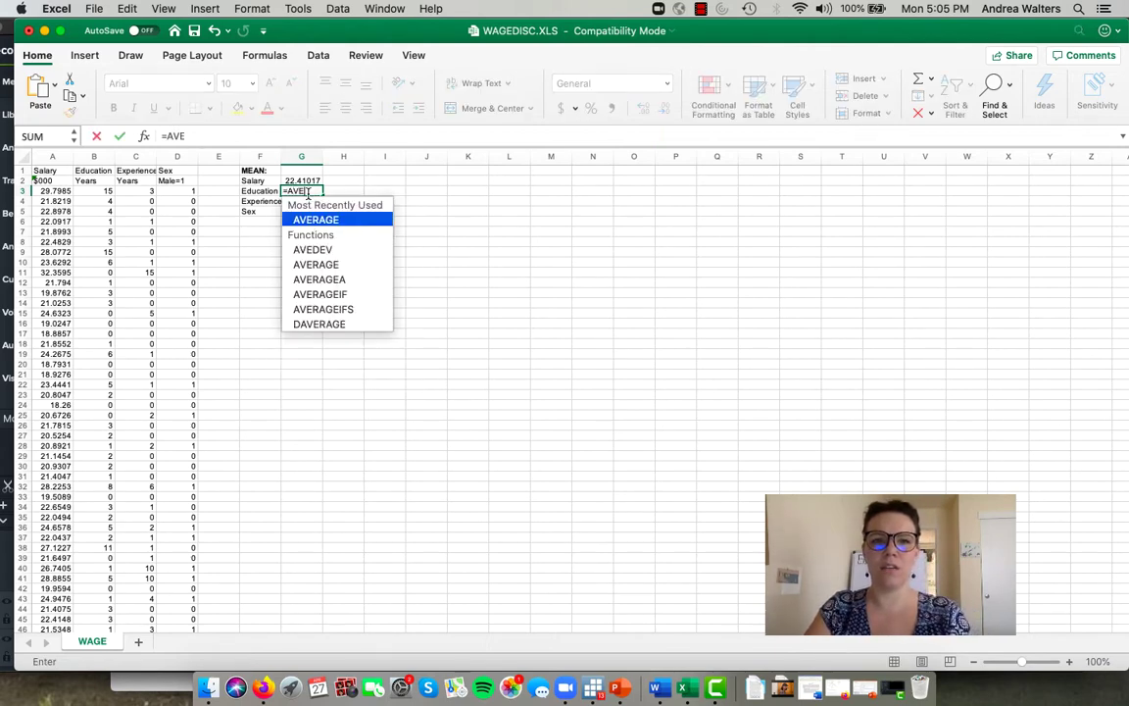
{"action": "key", "text": "BackSpace"}
{"action": "type", "text": "ERAGE"}
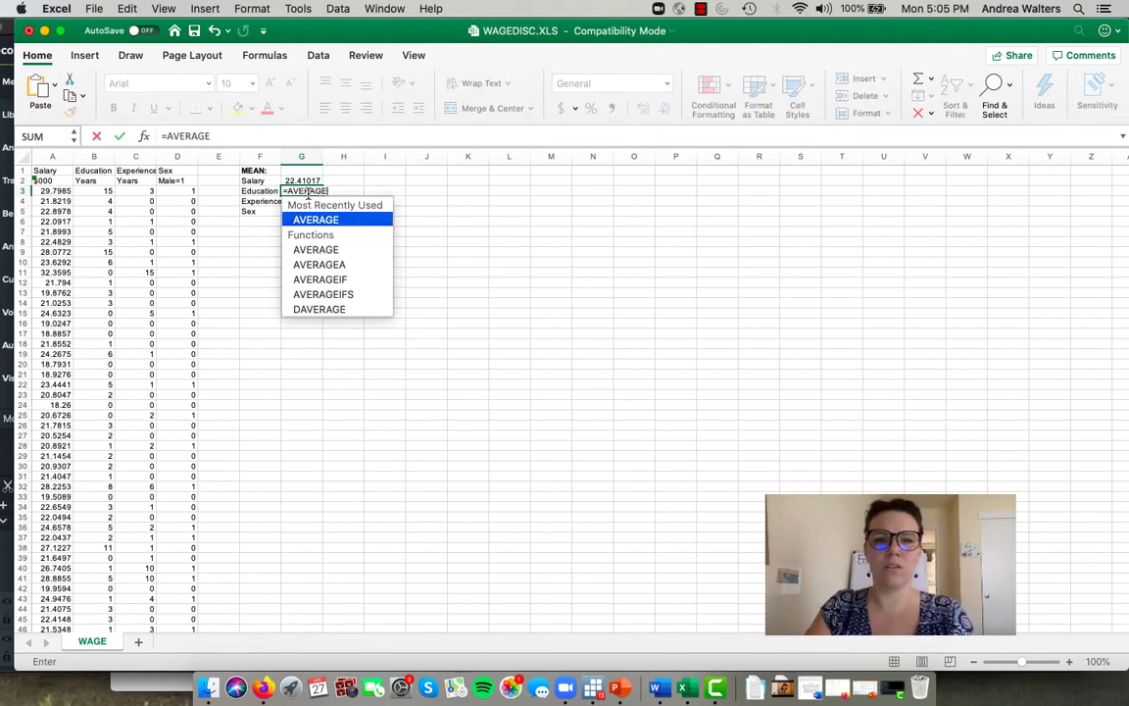
{"action": "type", "text": "("}
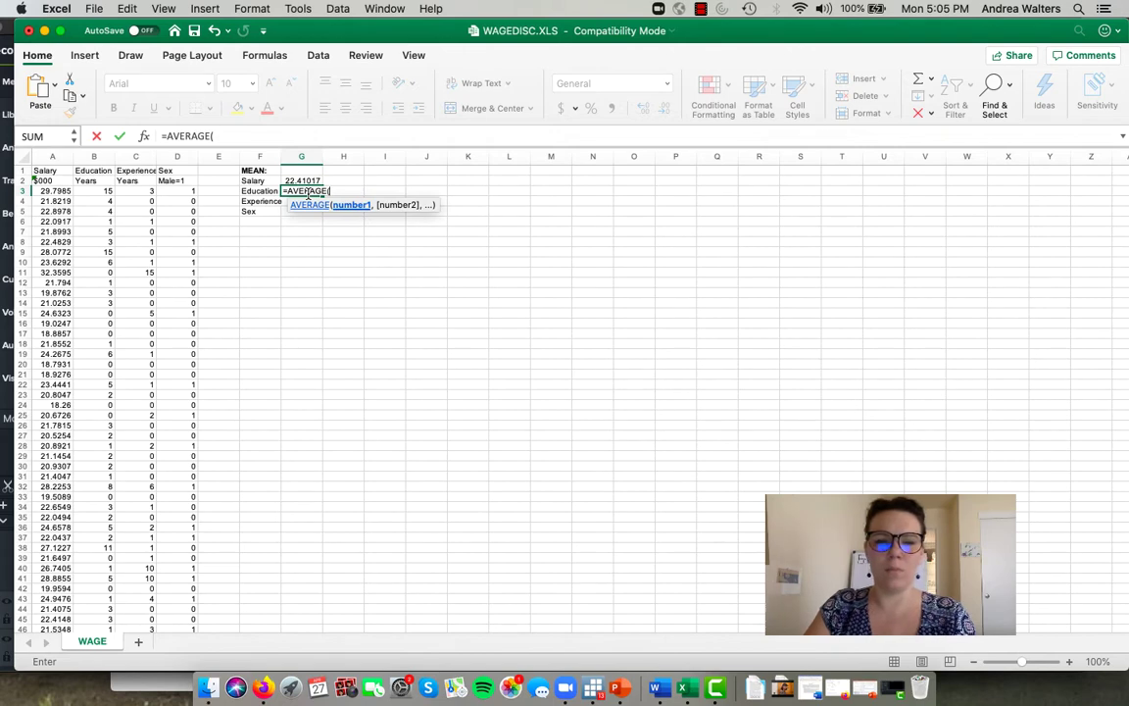
{"action": "type", "text": "B3"}
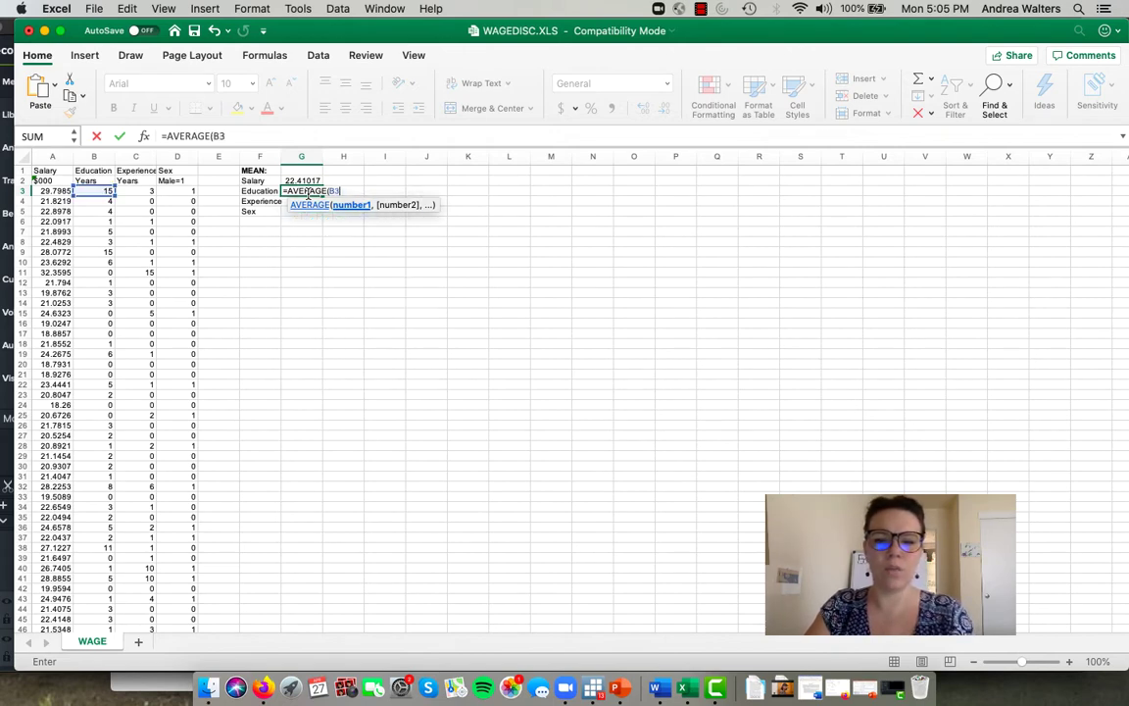
{"action": "type", "text": ":"}
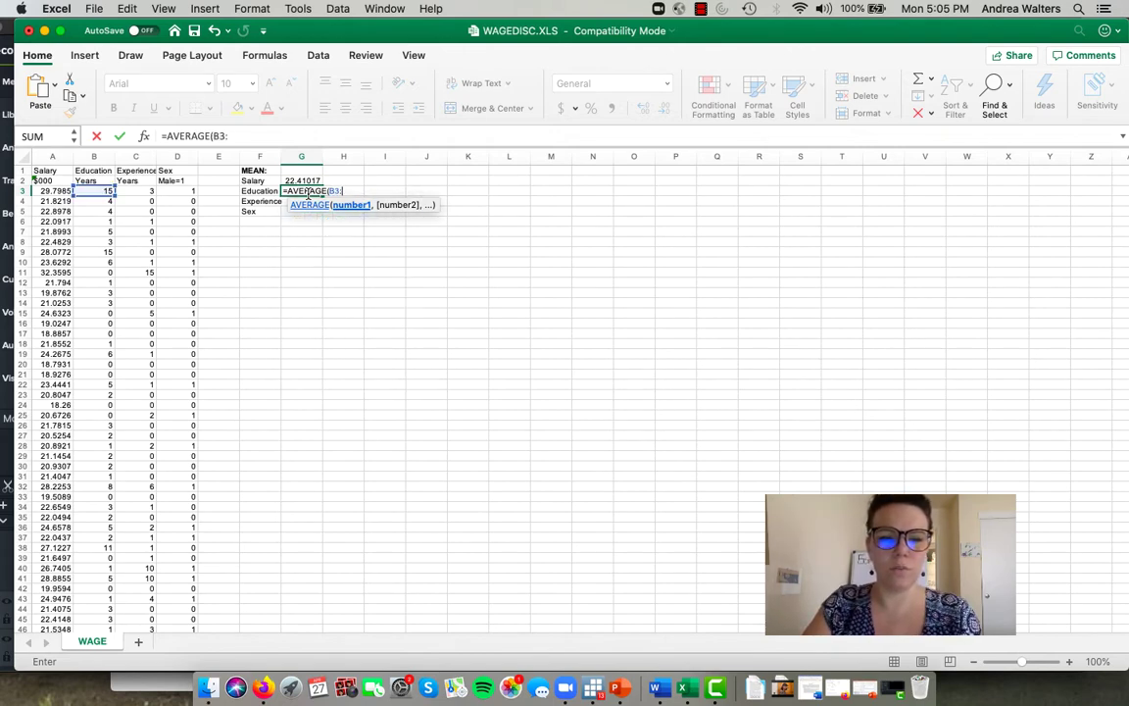
{"action": "type", "text": "B102"}
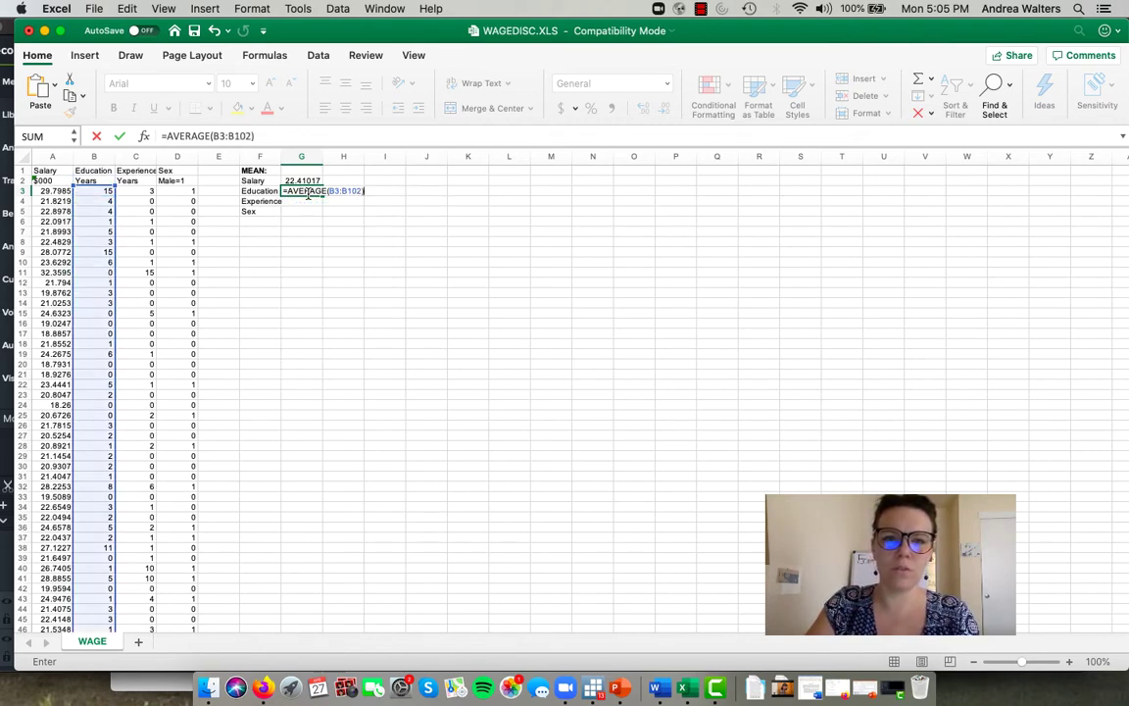
{"action": "key", "text": "Return"}
{"action": "key", "text": "Up"}
{"action": "key", "text": "Up"}
{"action": "key", "text": "Down"}
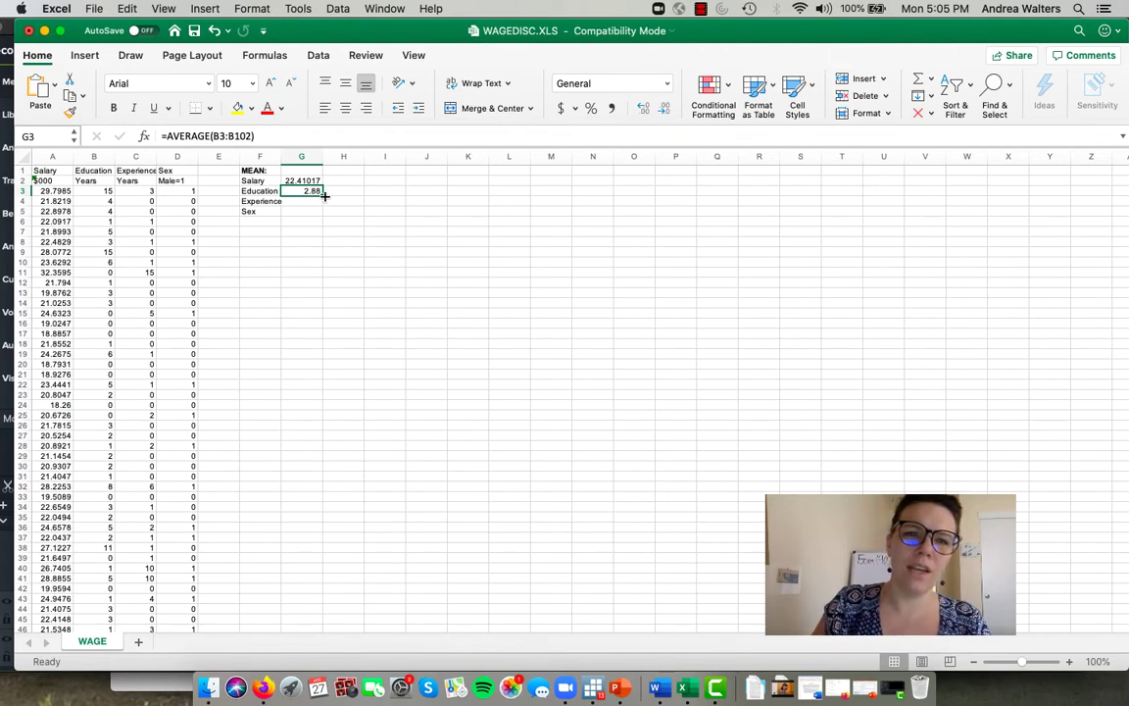
Step: Calculate the mean experience in cell G4 with the formula =AVERAGE(C3:C102)
{"action": "left_click", "coordinate": [304, 201]}
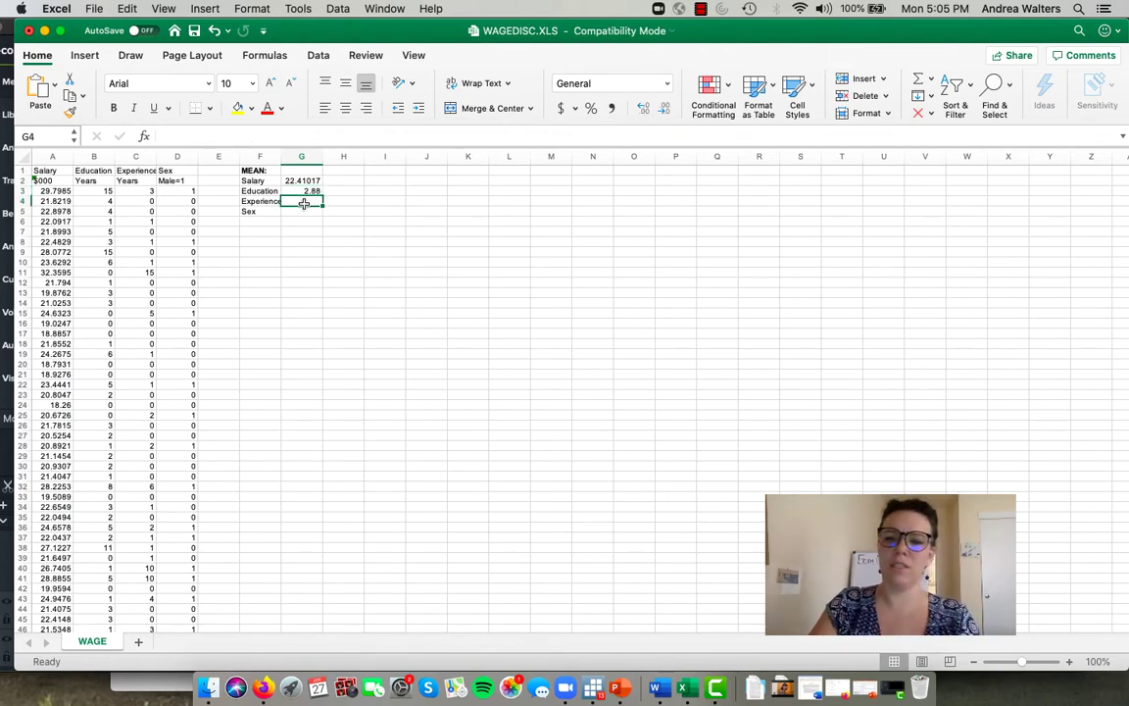
{"action": "type", "text": "+"}
{"action": "key", "text": "BackSpace"}
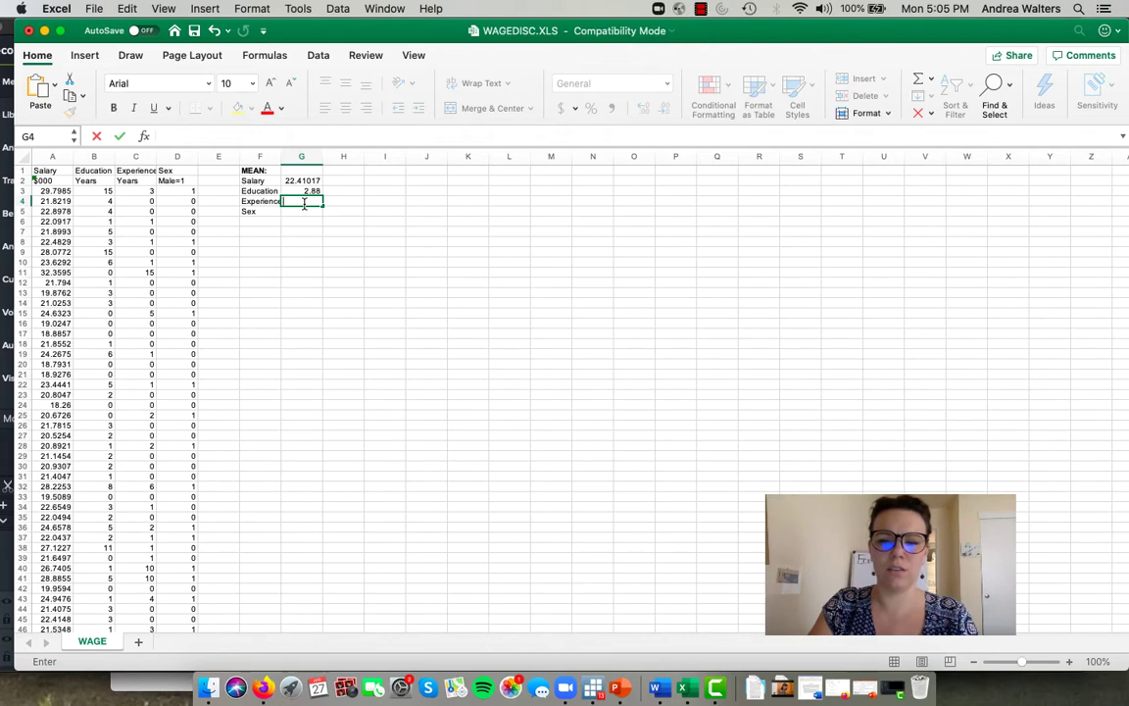
{"action": "type", "text": "=AVERAGE"}
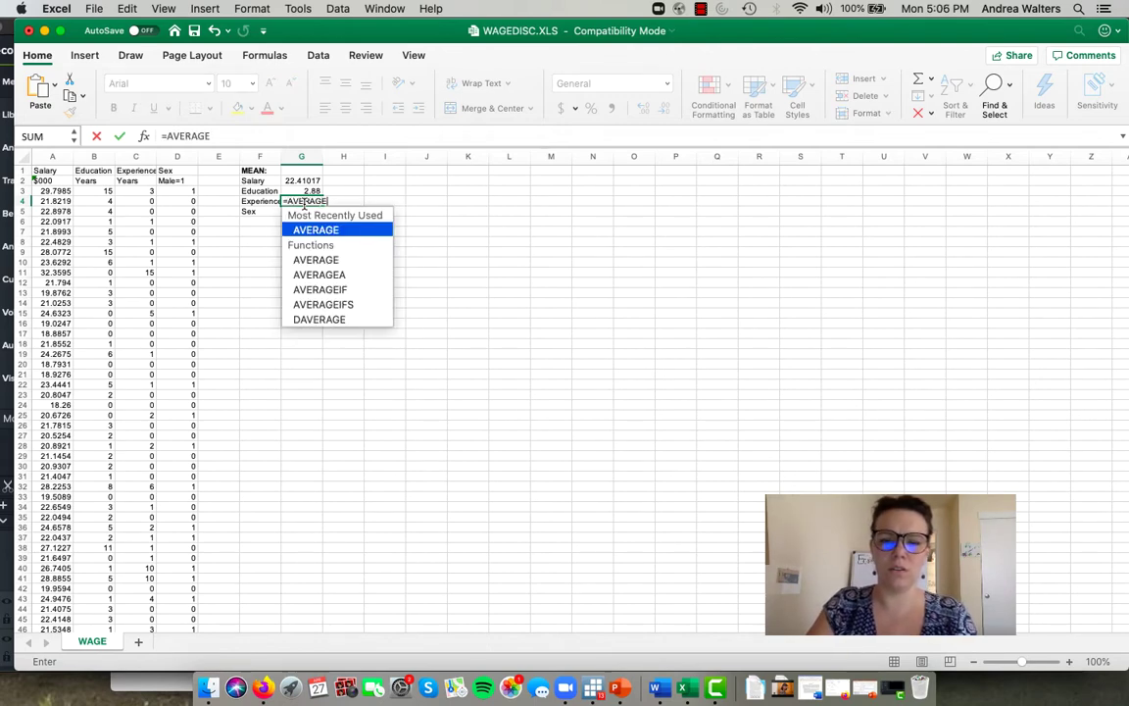
{"action": "type", "text": "(C"}
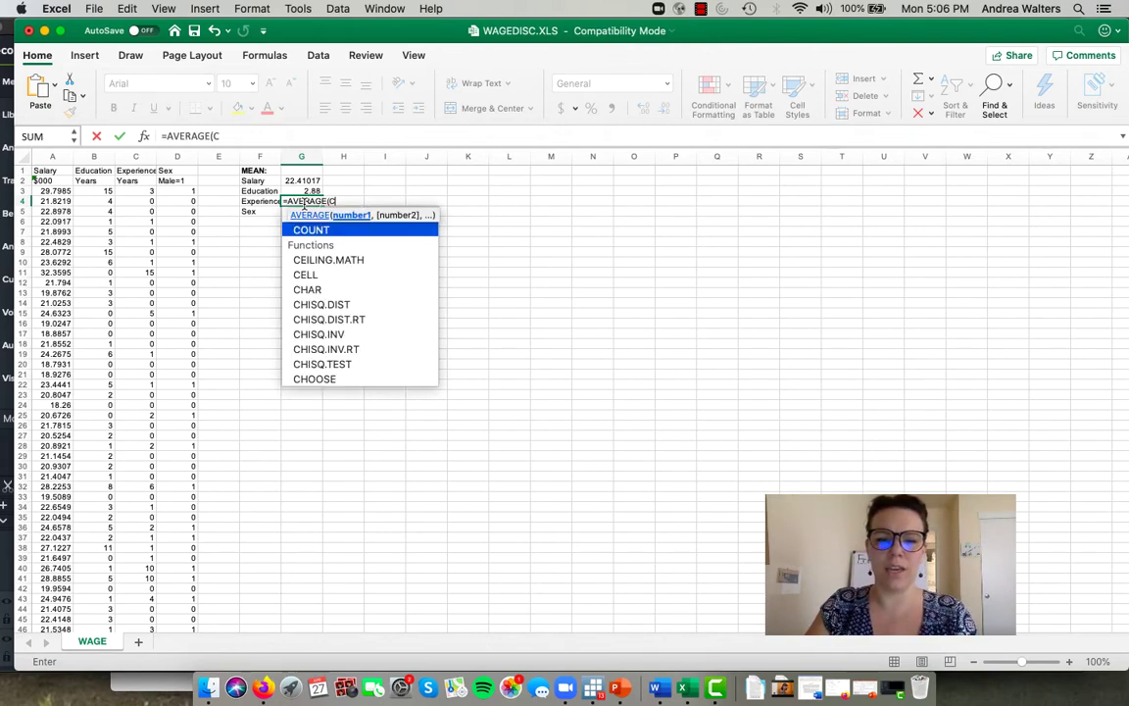
{"action": "type", "text": "2"}
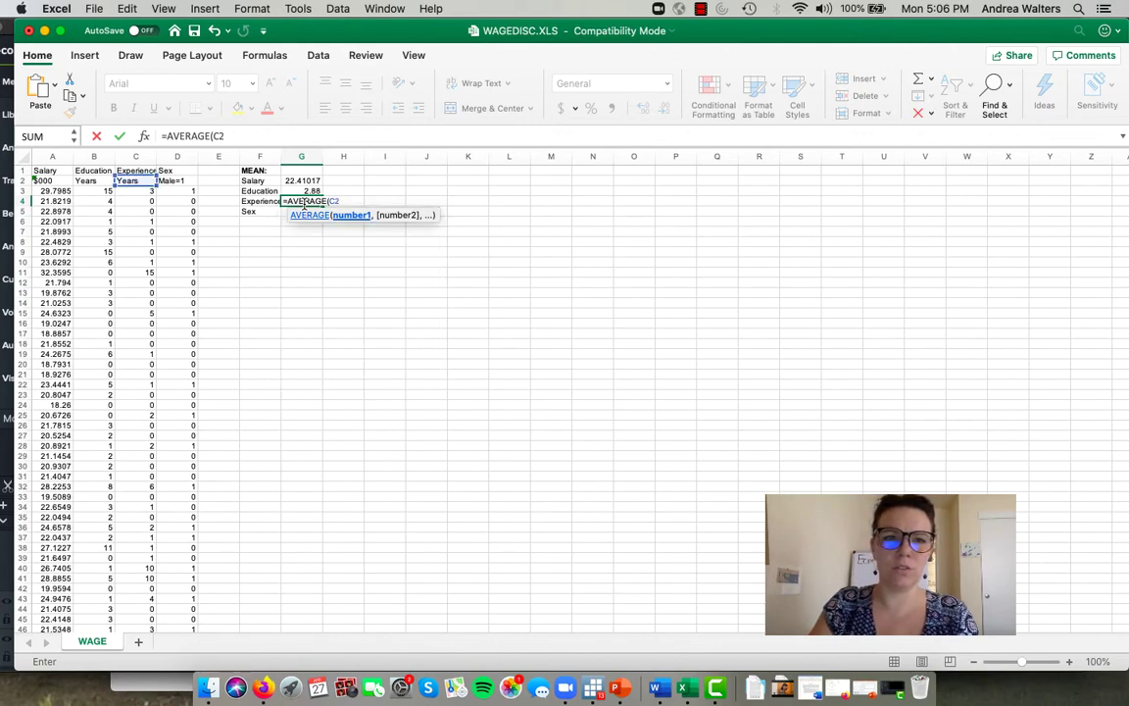
{"action": "key", "text": "BackSpace"}
{"action": "type", "text": "3:"}
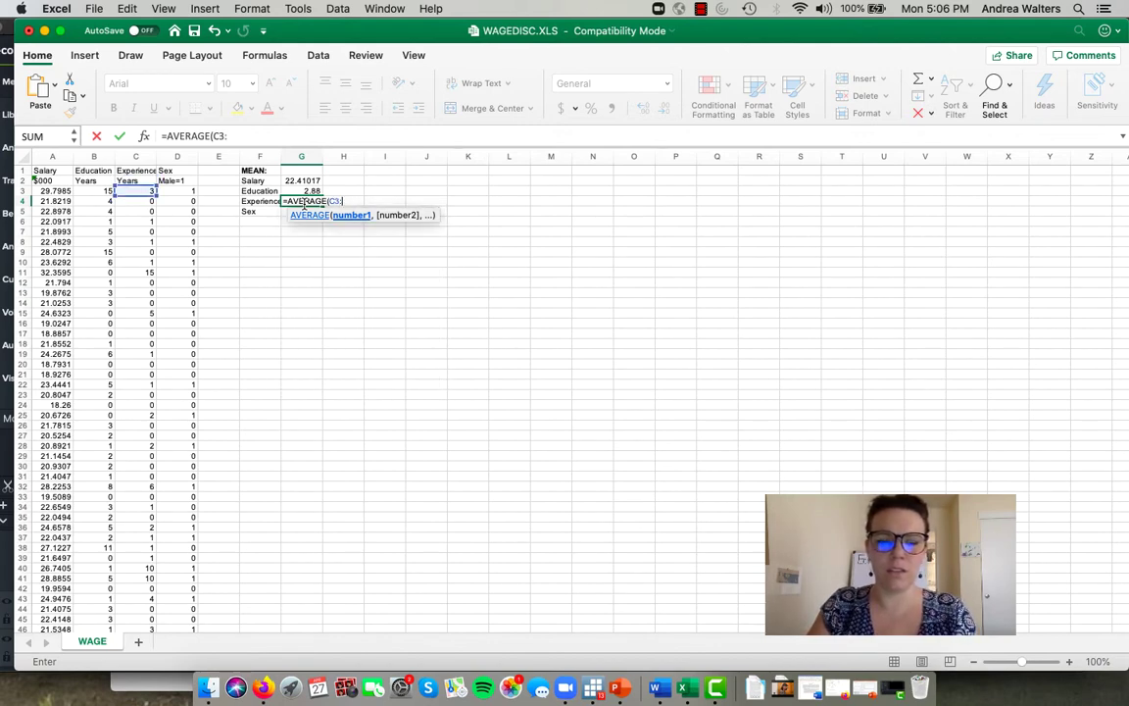
{"action": "type", "text": "C102"}
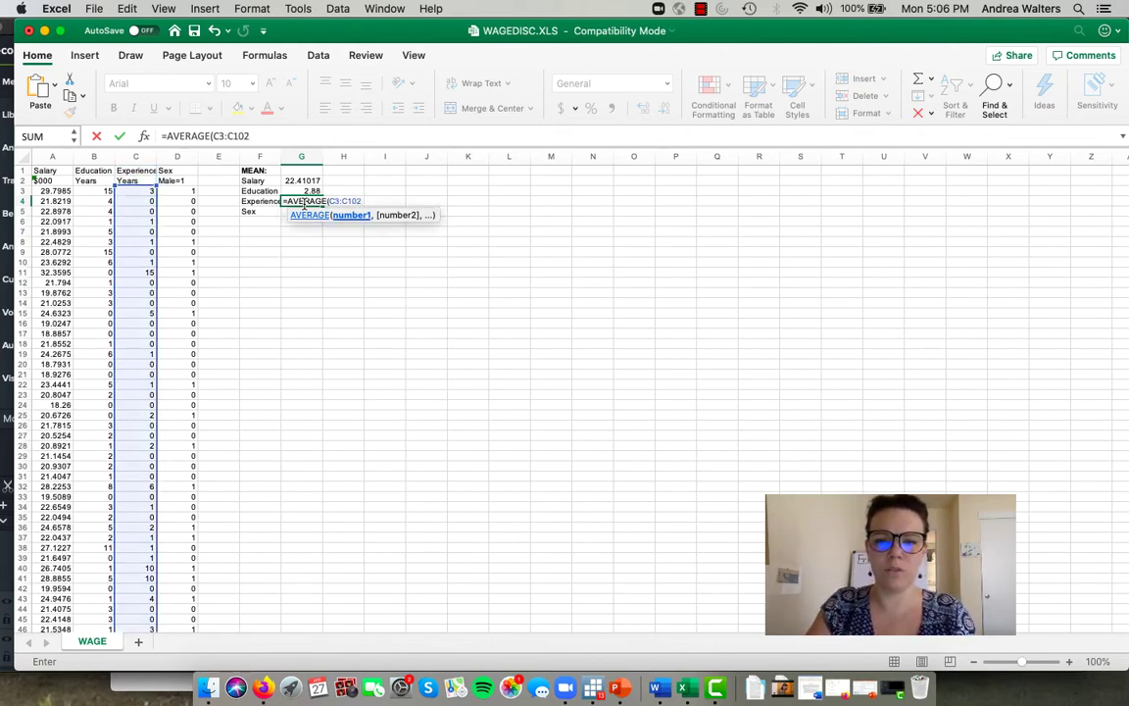
{"action": "type", "text": ")"}
{"action": "key", "text": "Return"}
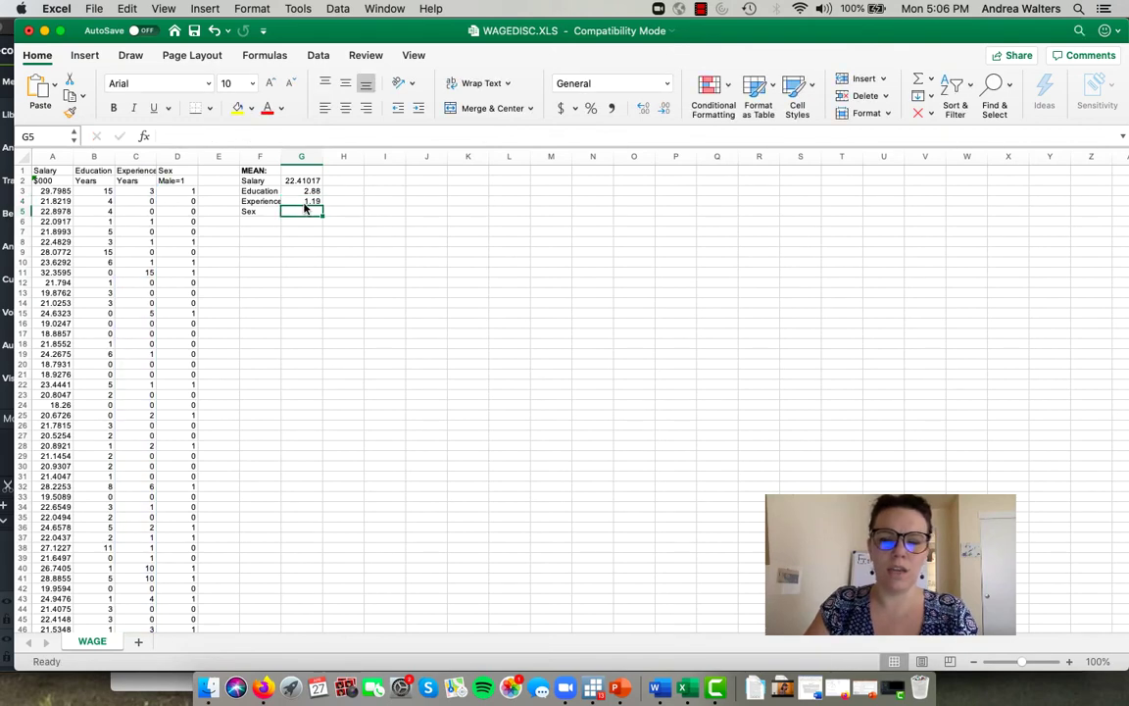
Step: Calculate the mean of the sex variable in cell G5 with the formula =AVERAGE(D3:D102)
{"action": "type", "text": "="}
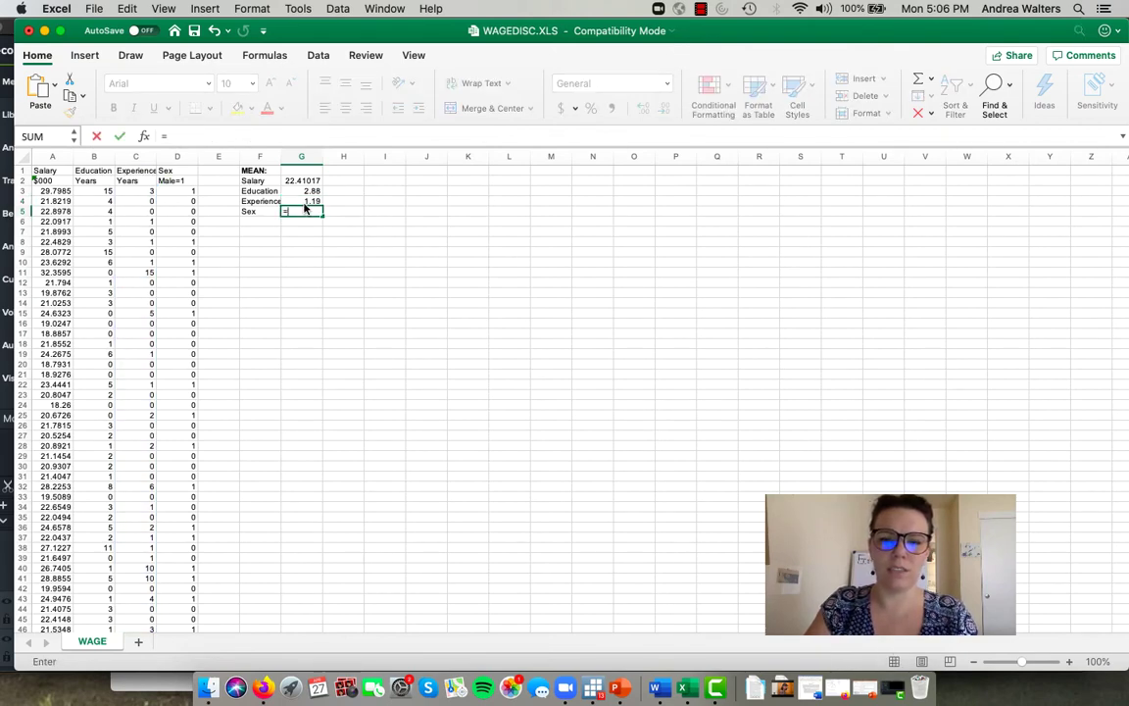
{"action": "type", "text": "AVERAGE"}
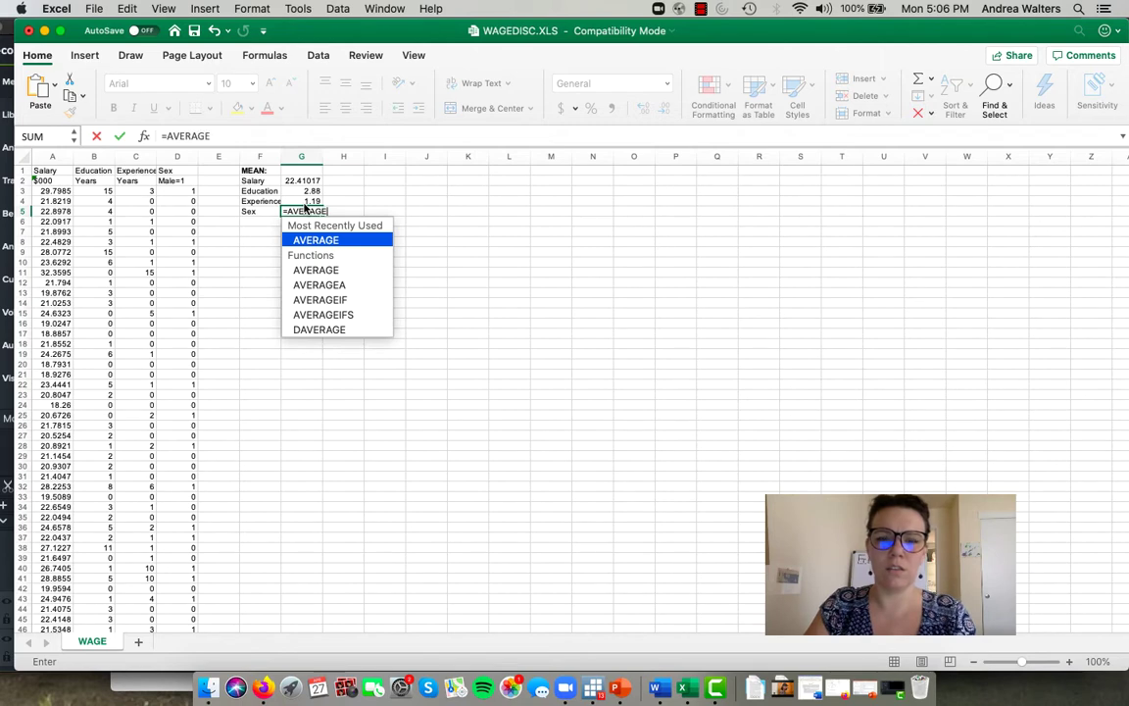
{"action": "type", "text": "(D"}
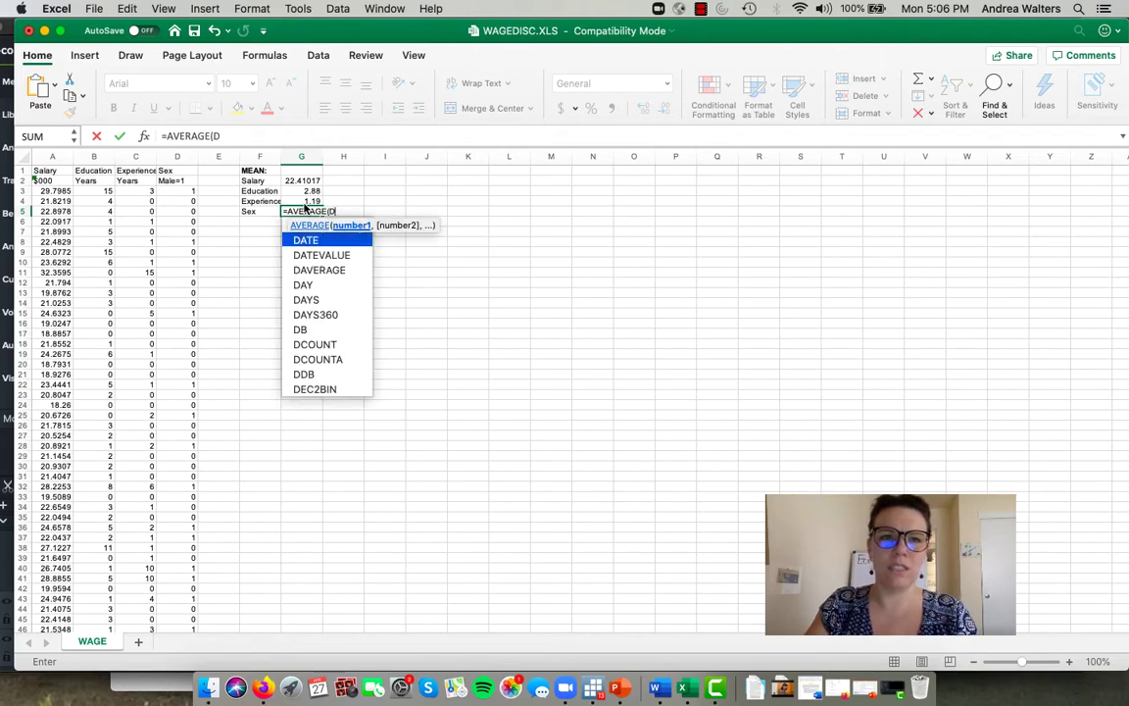
{"action": "type", "text": "3"}
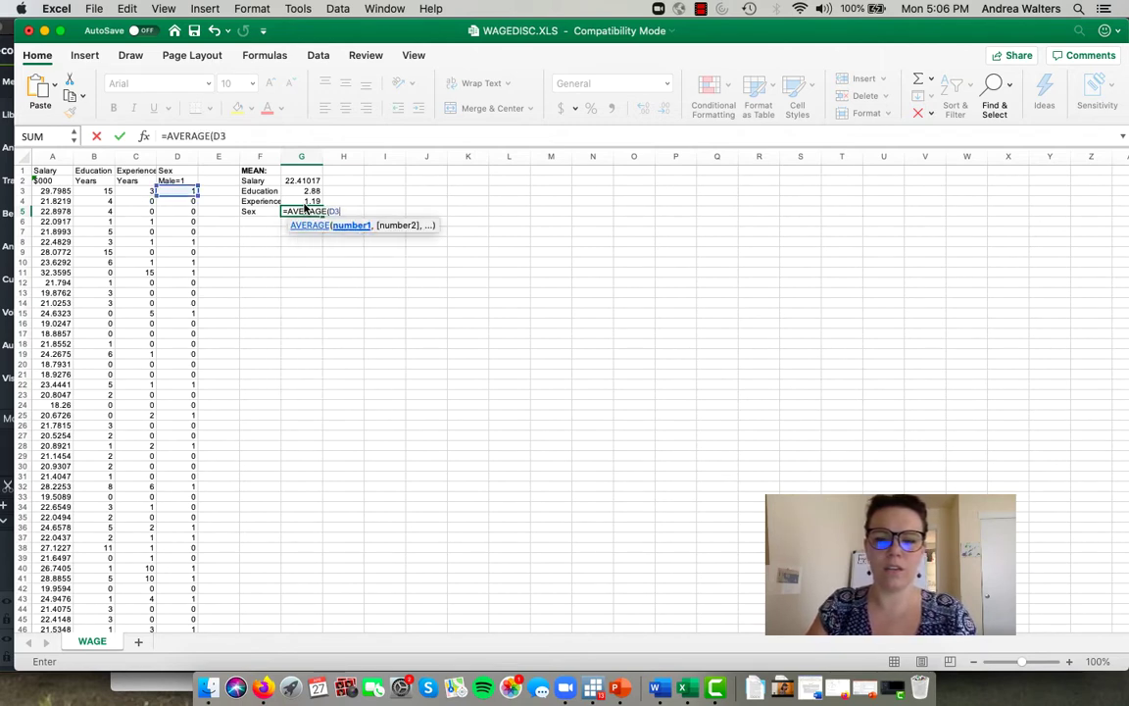
{"action": "type", "text": ":"}
{"action": "key", "text": "super+shift+Down"}
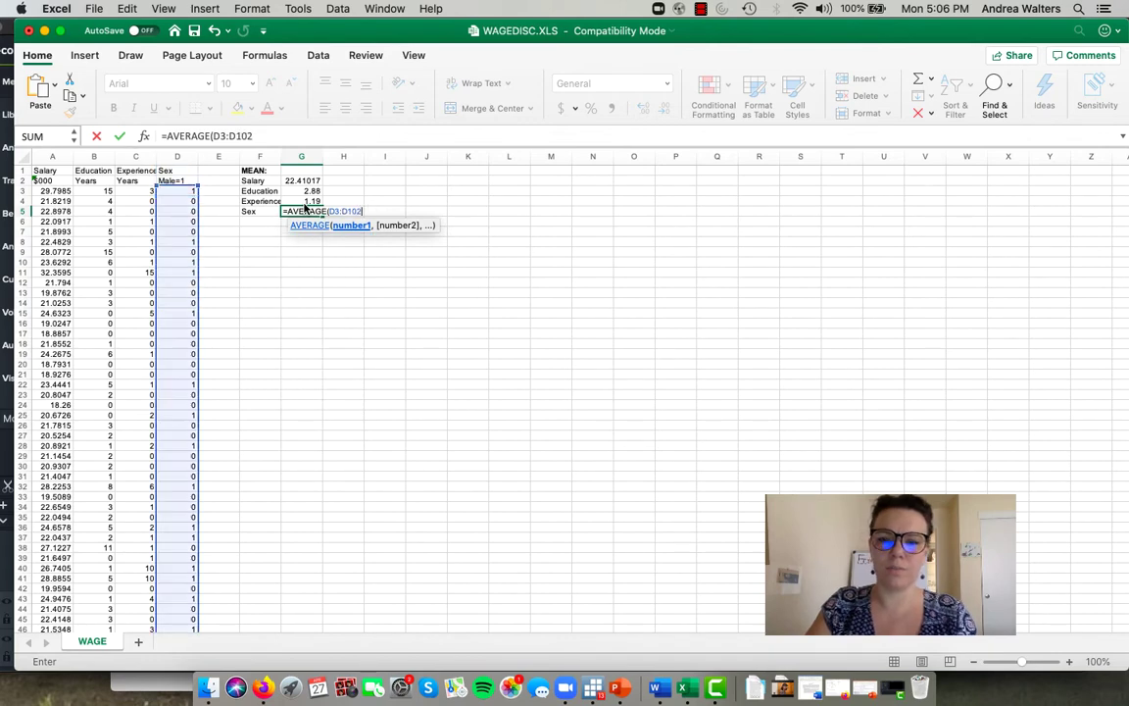
{"action": "type", "text": ")"}
{"action": "key", "text": "Return"}
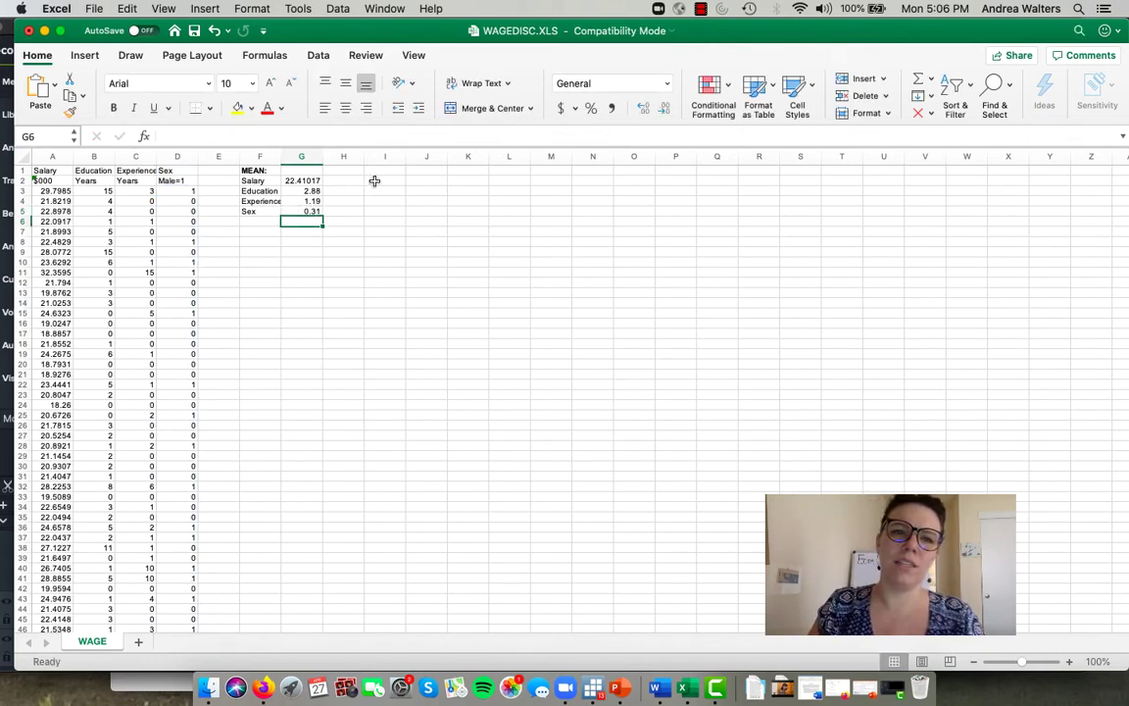
Step: Merge and center cells J1 to R5 into one answer box and turn on text wrapping for it
{"action": "left_click_drag", "start_coordinate": [384, 179], "coordinate": [501, 202]}
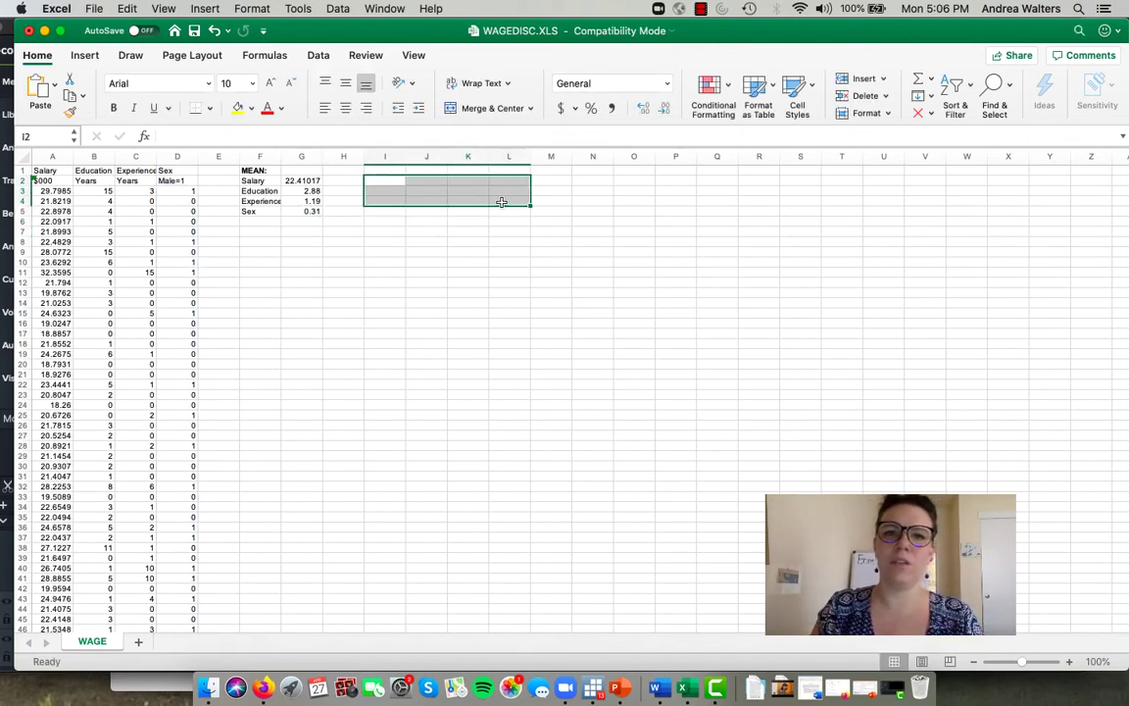
{"action": "left_click", "coordinate": [250, 243]}
{"action": "left_click_drag", "start_coordinate": [423, 172], "coordinate": [773, 211]}
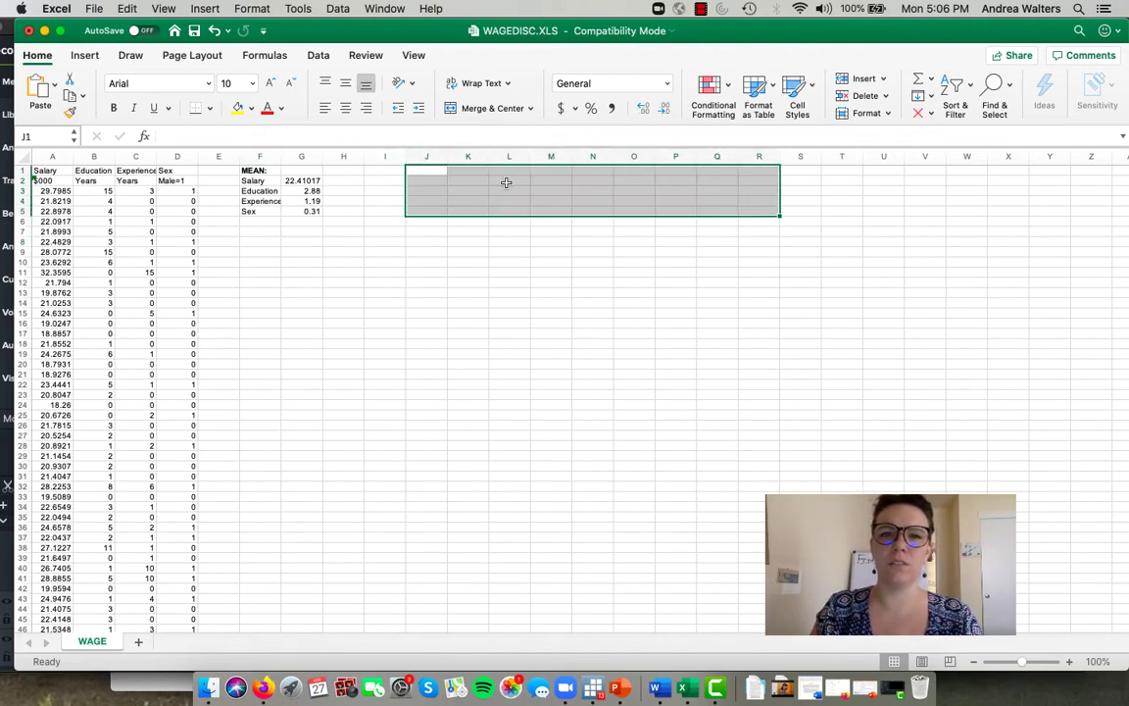
{"action": "left_click", "coordinate": [451, 109]}
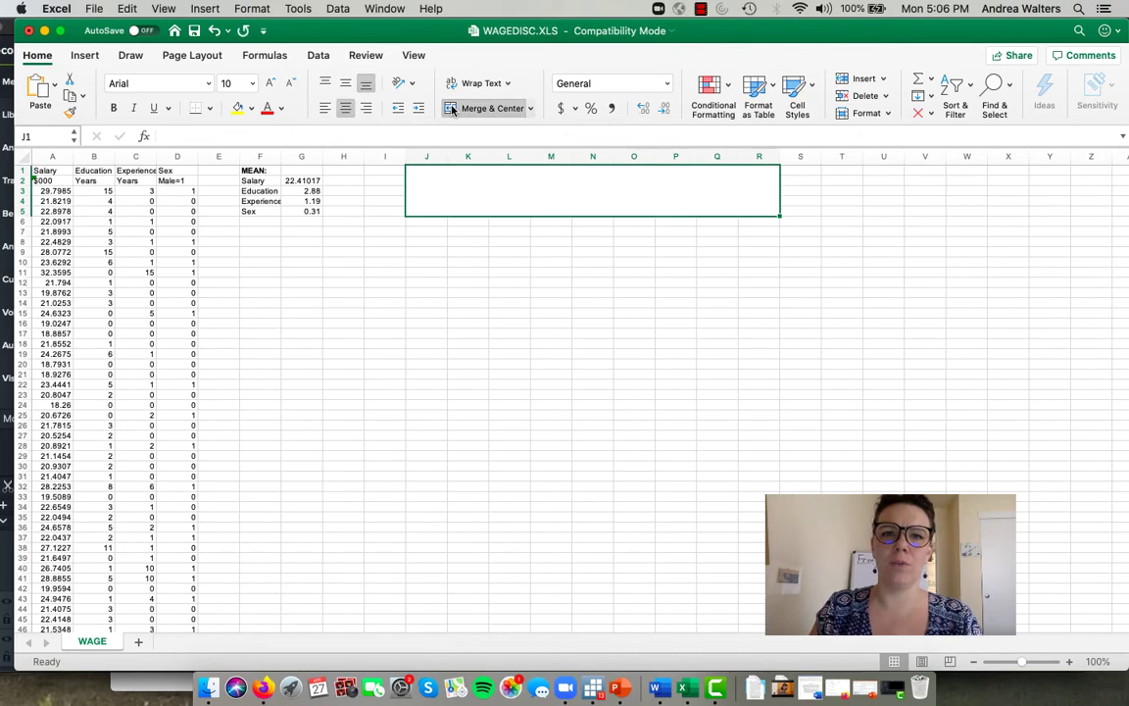
{"action": "left_click", "coordinate": [467, 83]}
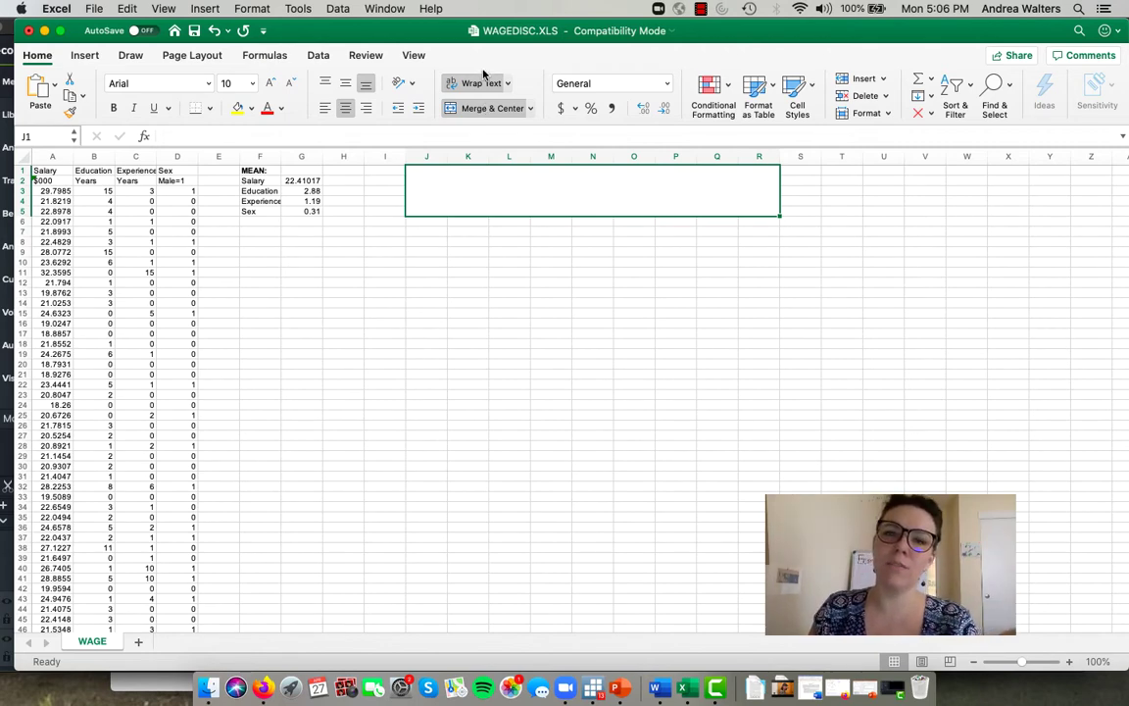
Step: Begin answer a) in the merged box by stating that the mean salary for this sample is $22,410
{"action": "double_click", "coordinate": [493, 186]}
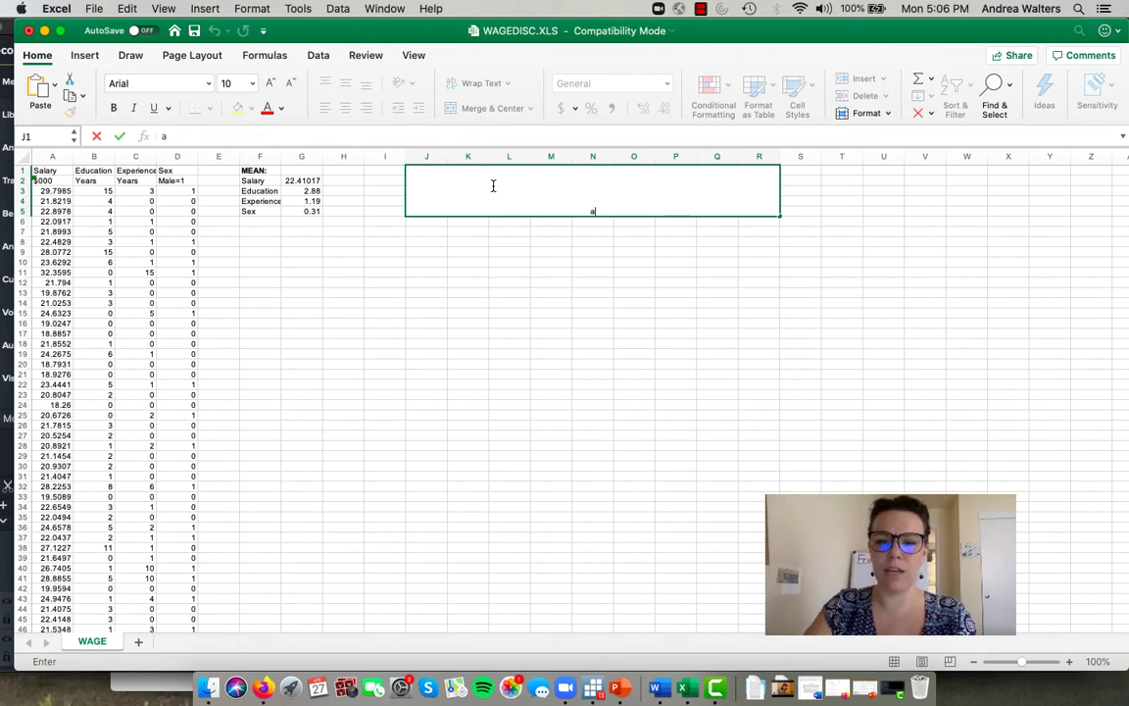
{"action": "type", "text": "a)"}
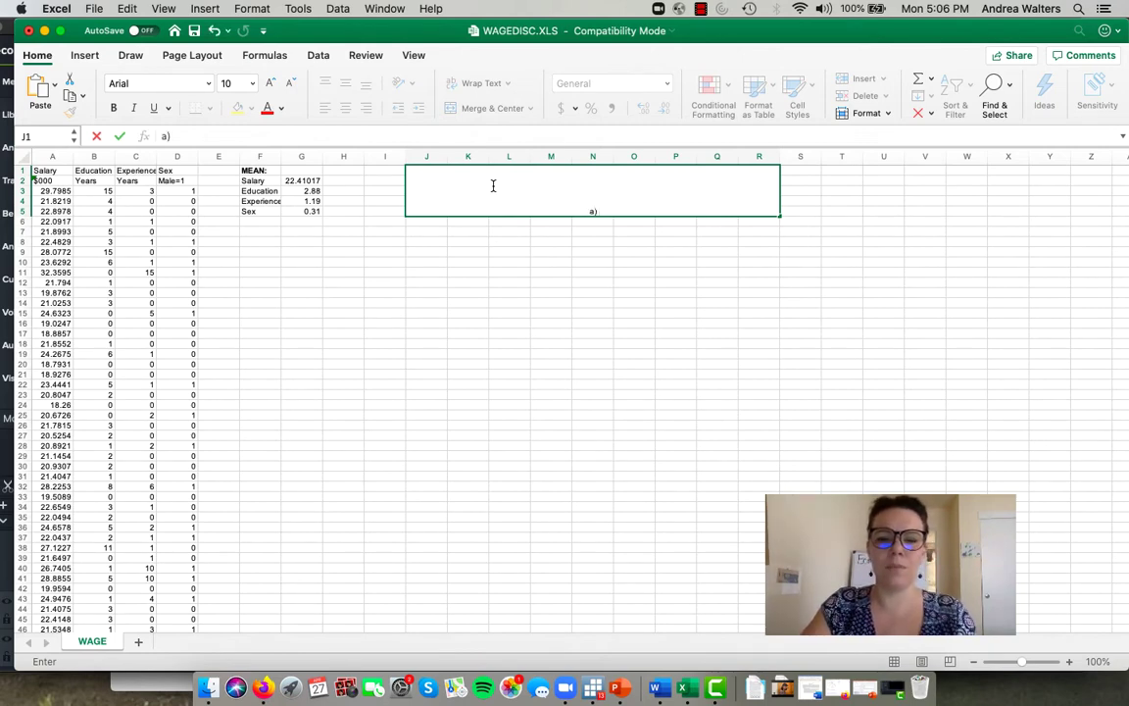
{"action": "type", "text": " The"}
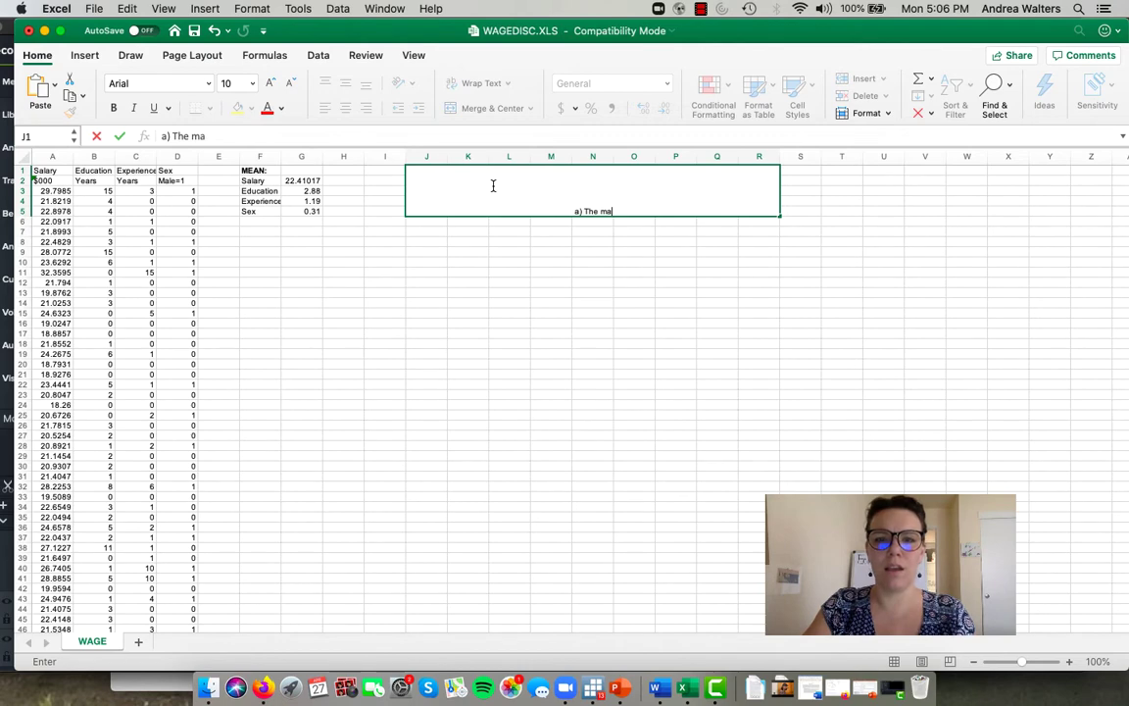
{"action": "type", "text": " mean"}
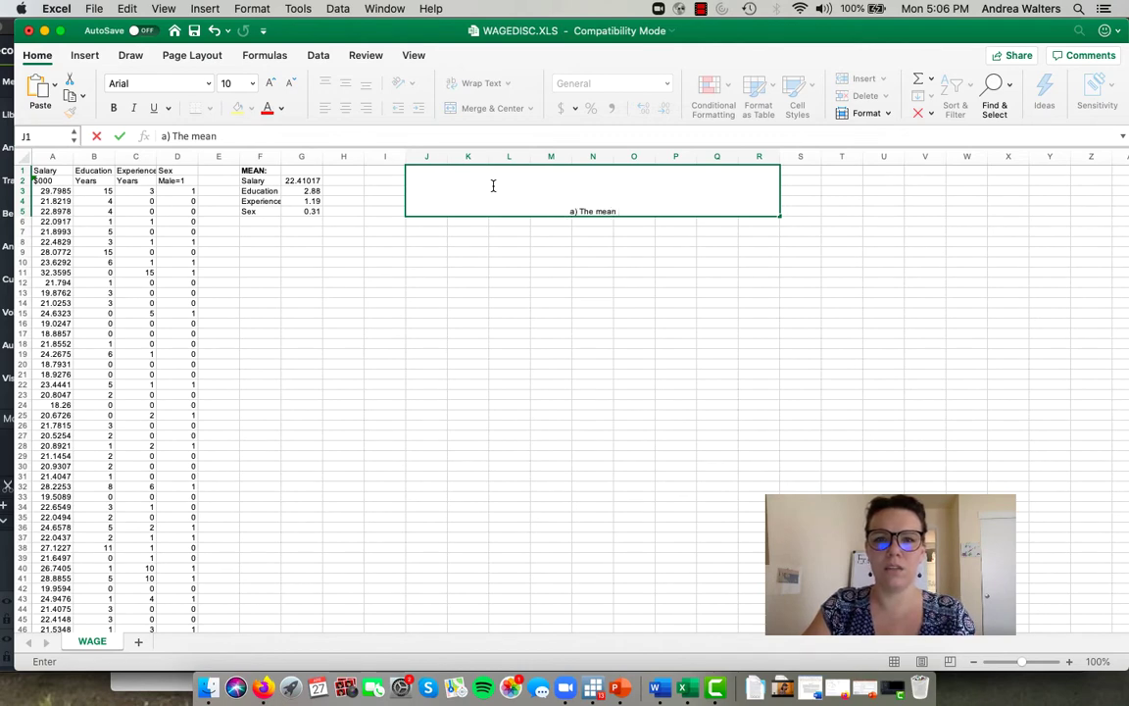
{"action": "type", "text": " salalry for the"}
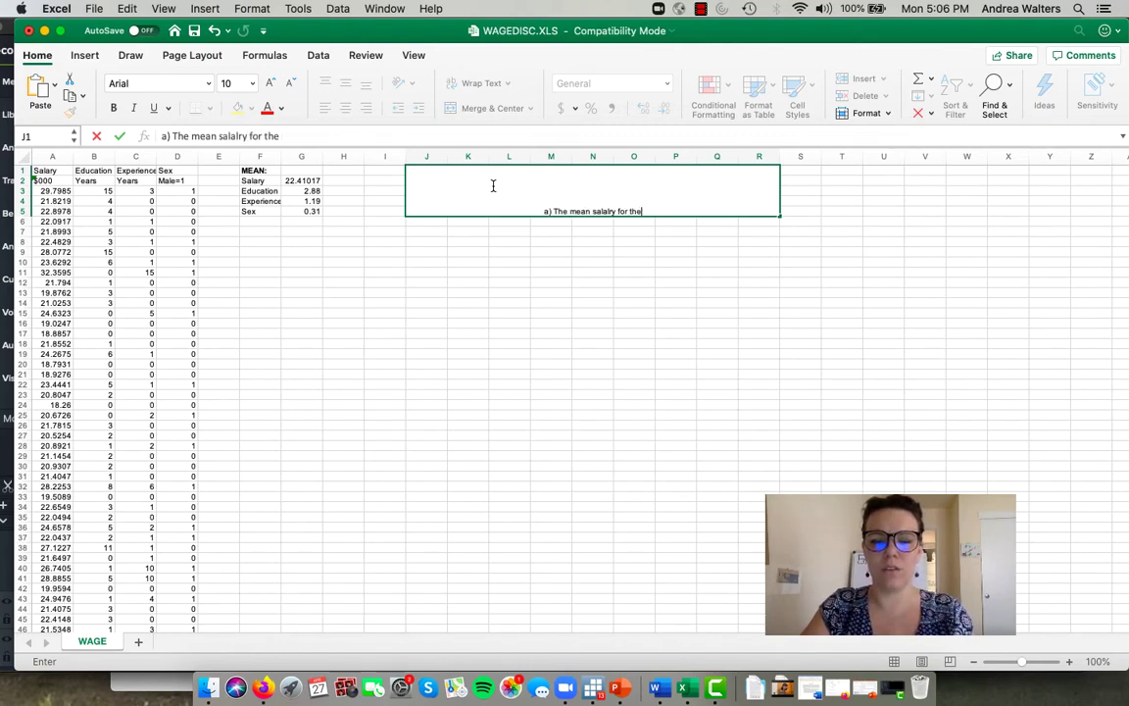
{"action": "key", "text": "BackSpace"}
{"action": "type", "text": "is sample i"}
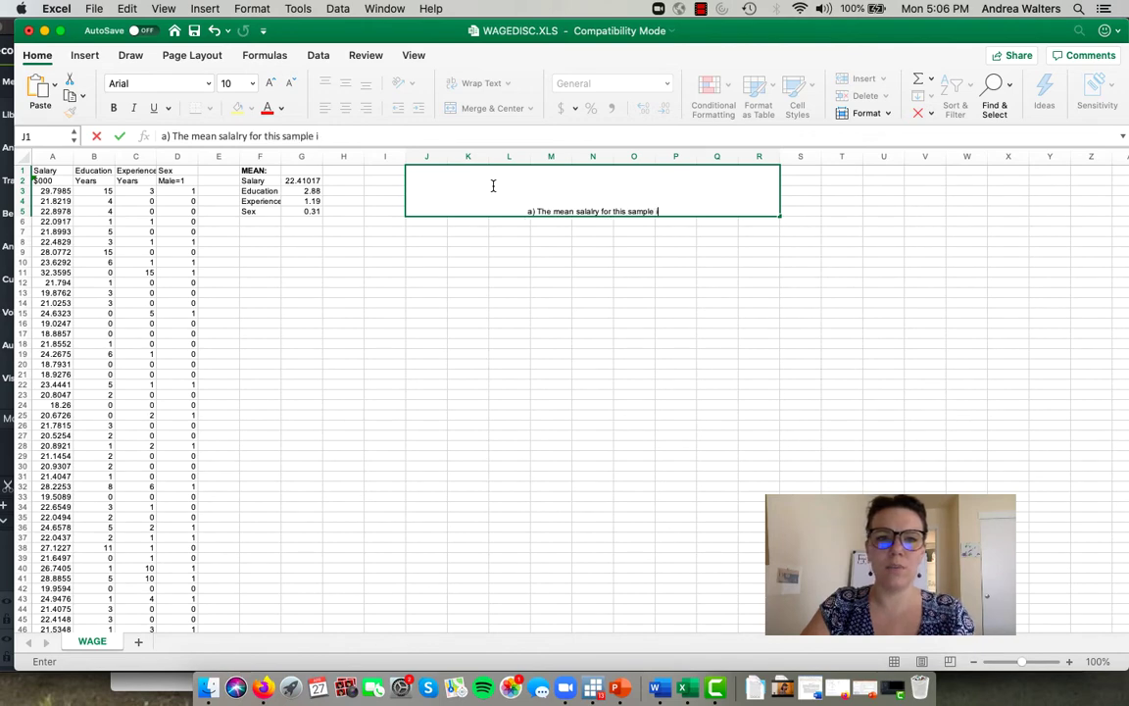
{"action": "type", "text": "s $22,"}
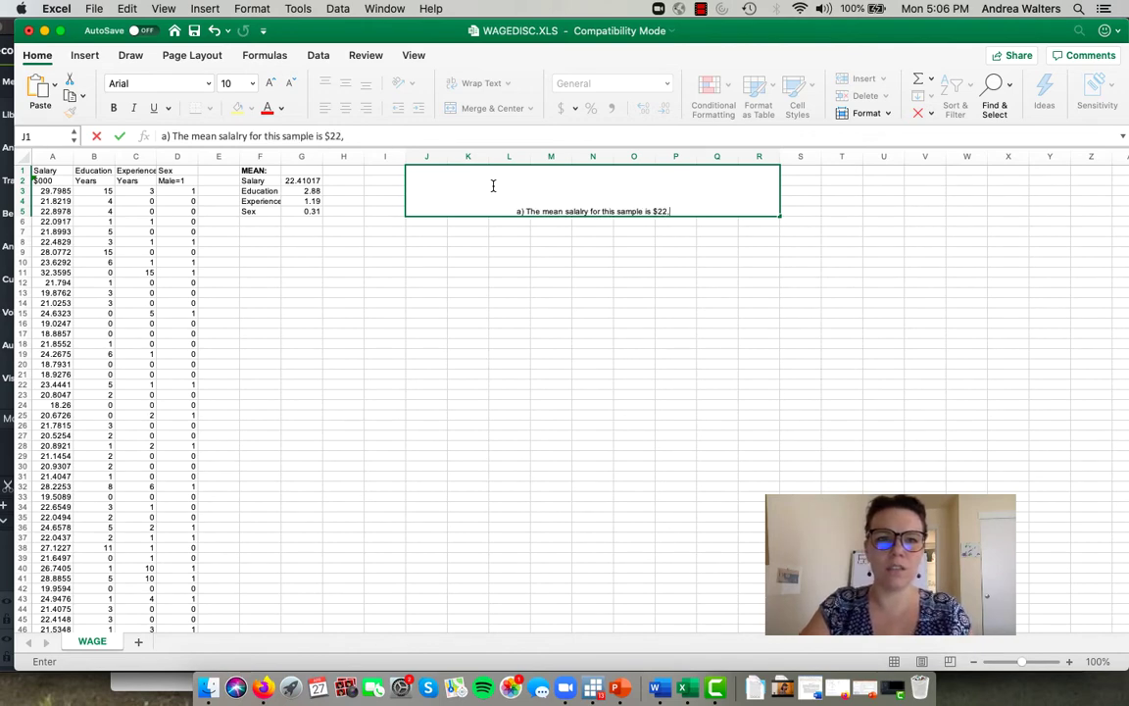
{"action": "type", "text": "410"}
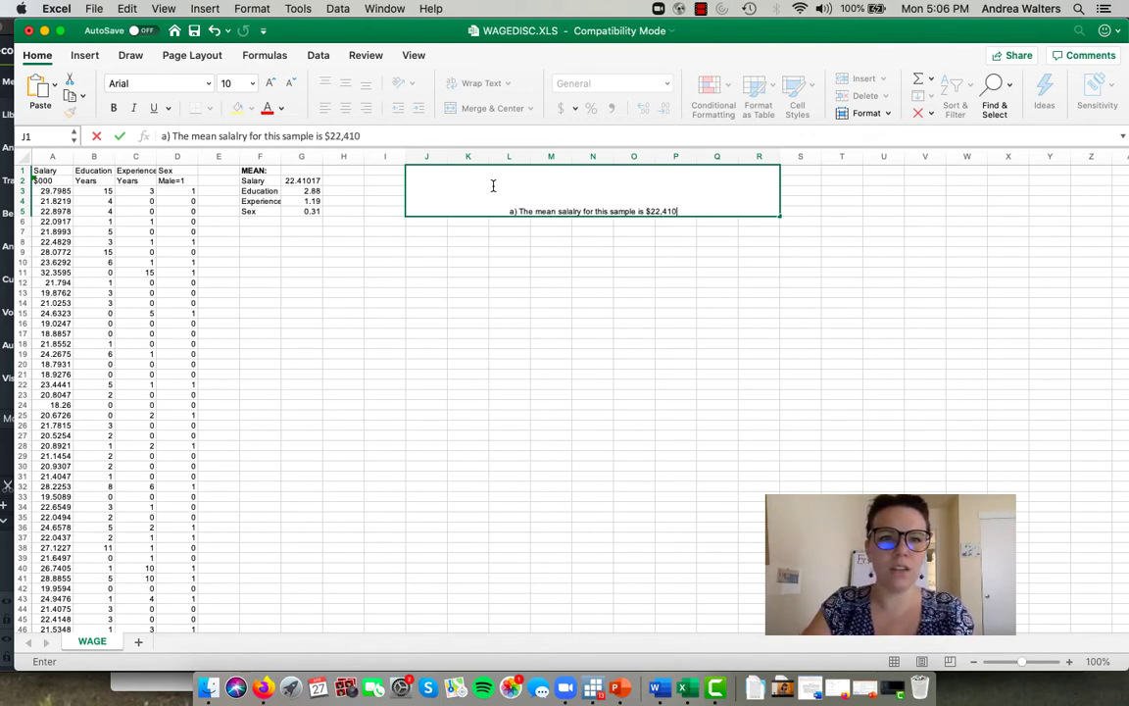
{"action": "type", "text": ","}
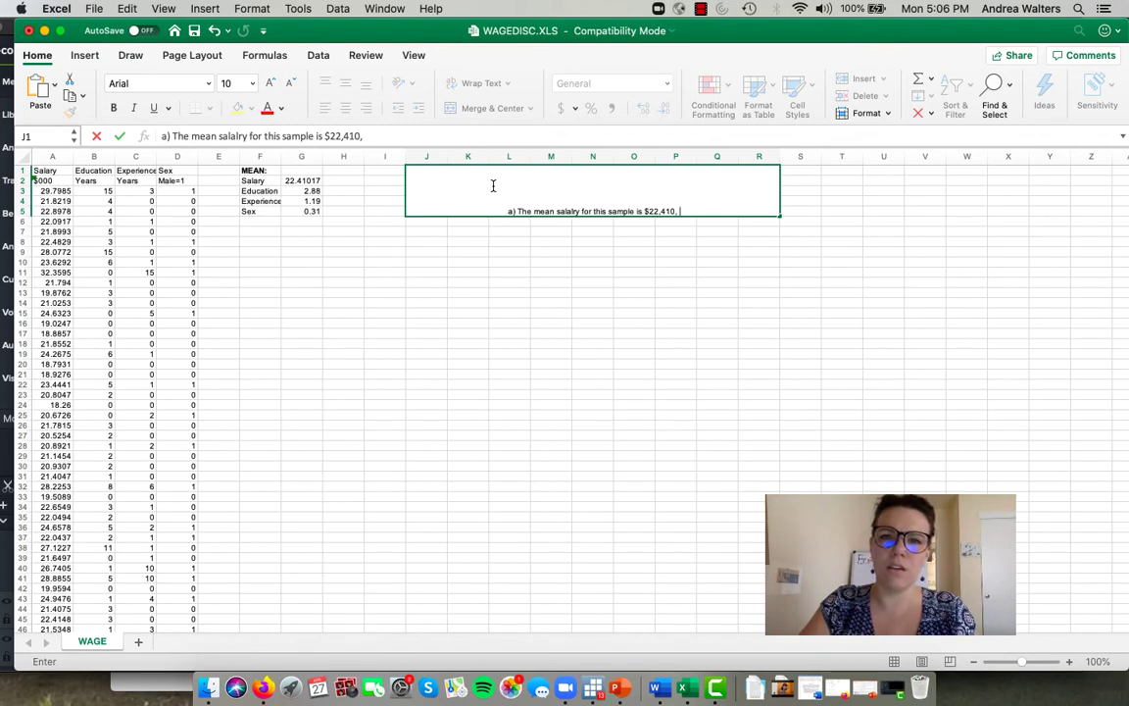
Step: Continue answer a) with "the average level of education is 2.88 years"
{"action": "type", "text": " the avearge"}
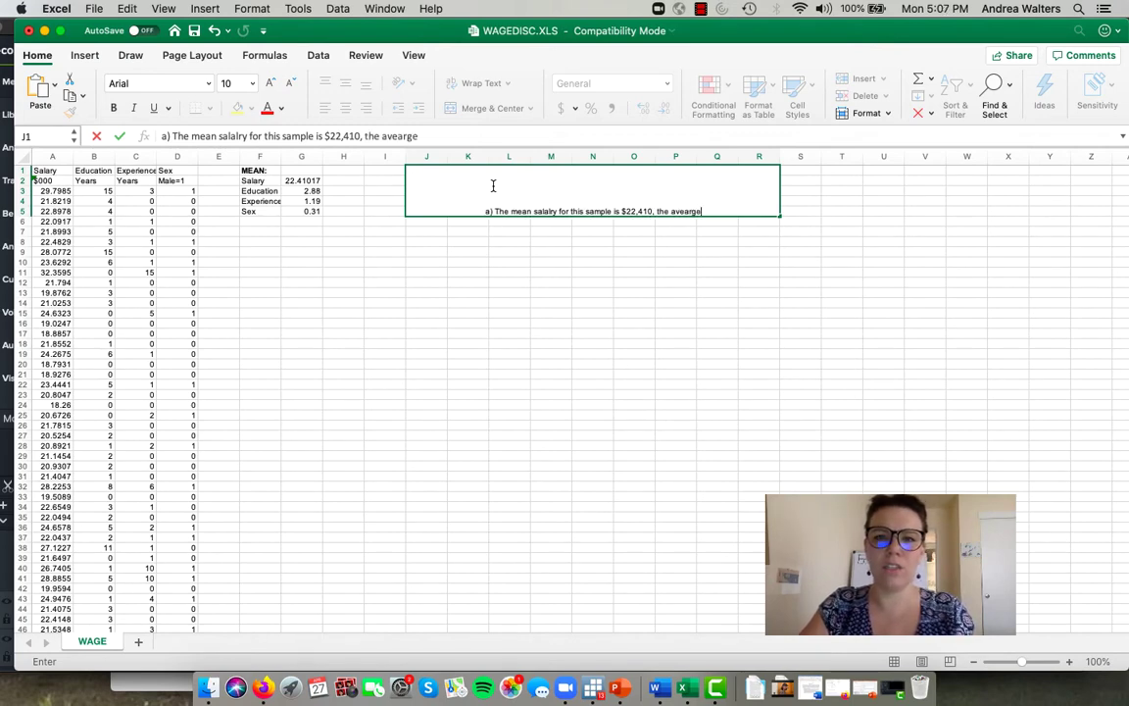
{"action": "key", "text": "BackSpace"}
{"action": "key", "text": "BackSpace"}
{"action": "key", "text": "BackSpace"}
{"action": "key", "text": "BackSpace"}
{"action": "type", "text": "rage "}
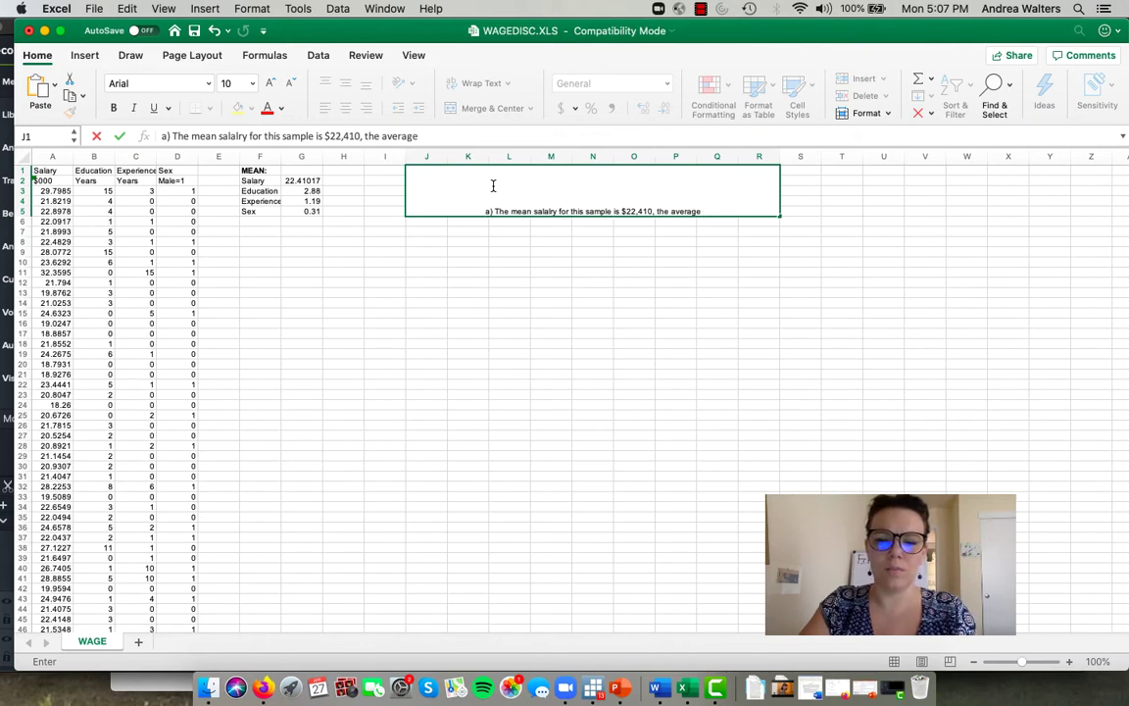
{"action": "type", "text": "level of"}
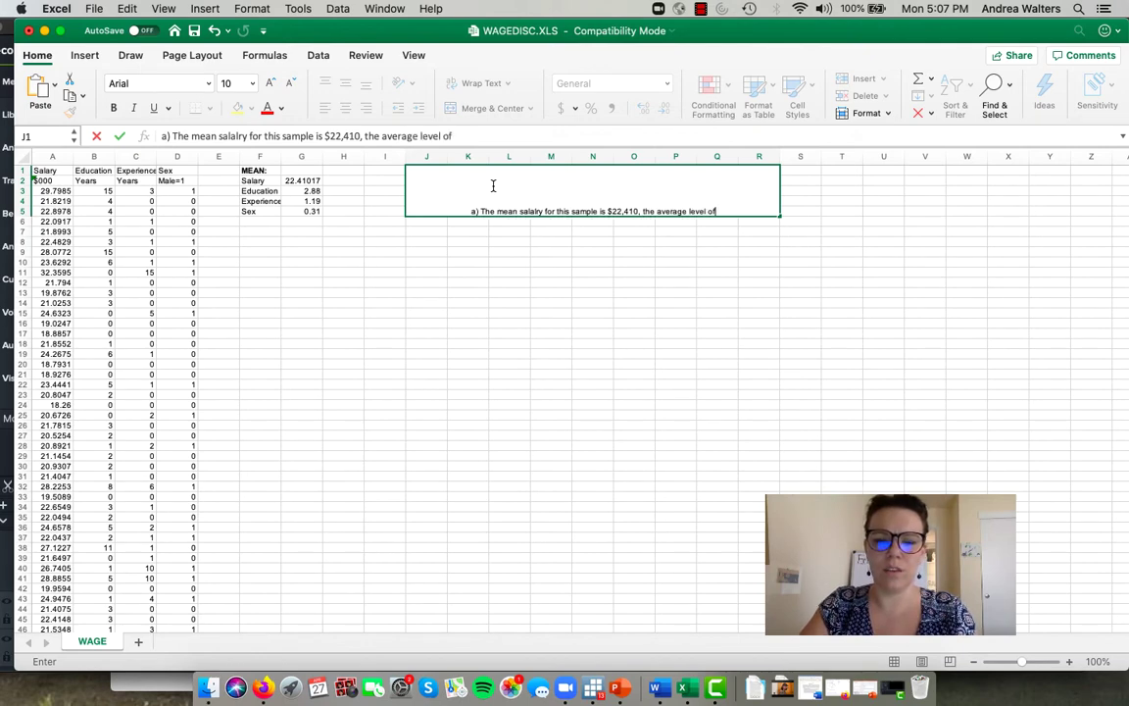
{"action": "type", "text": " educa"}
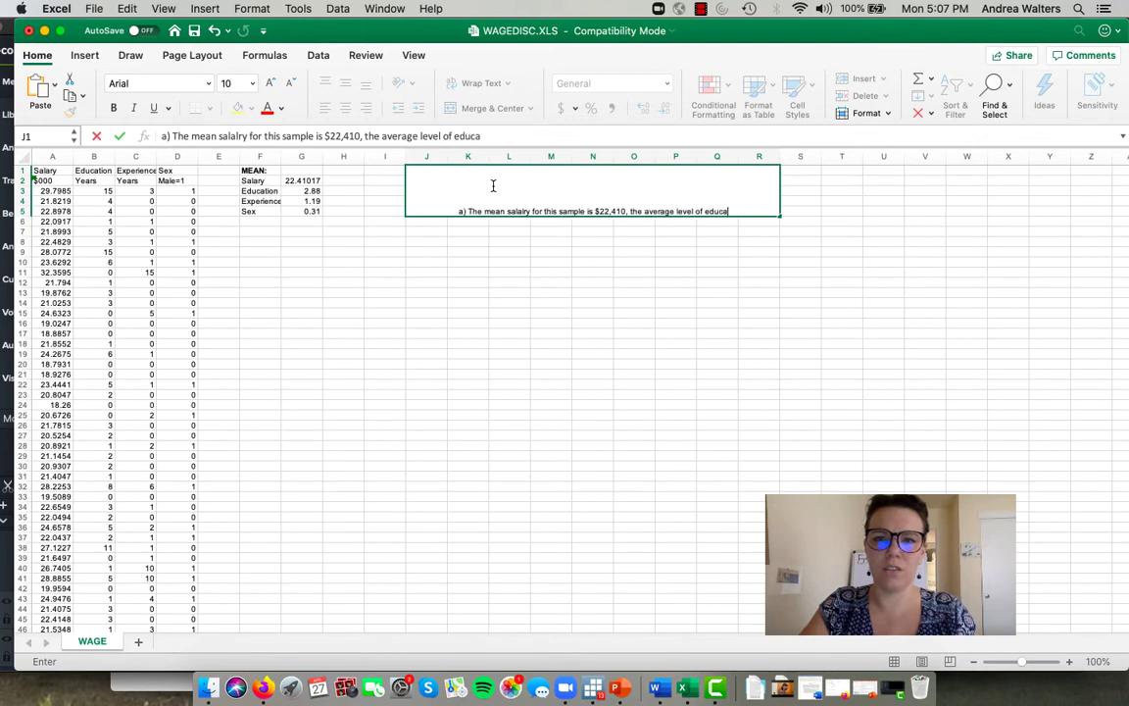
{"action": "type", "text": "tion is "}
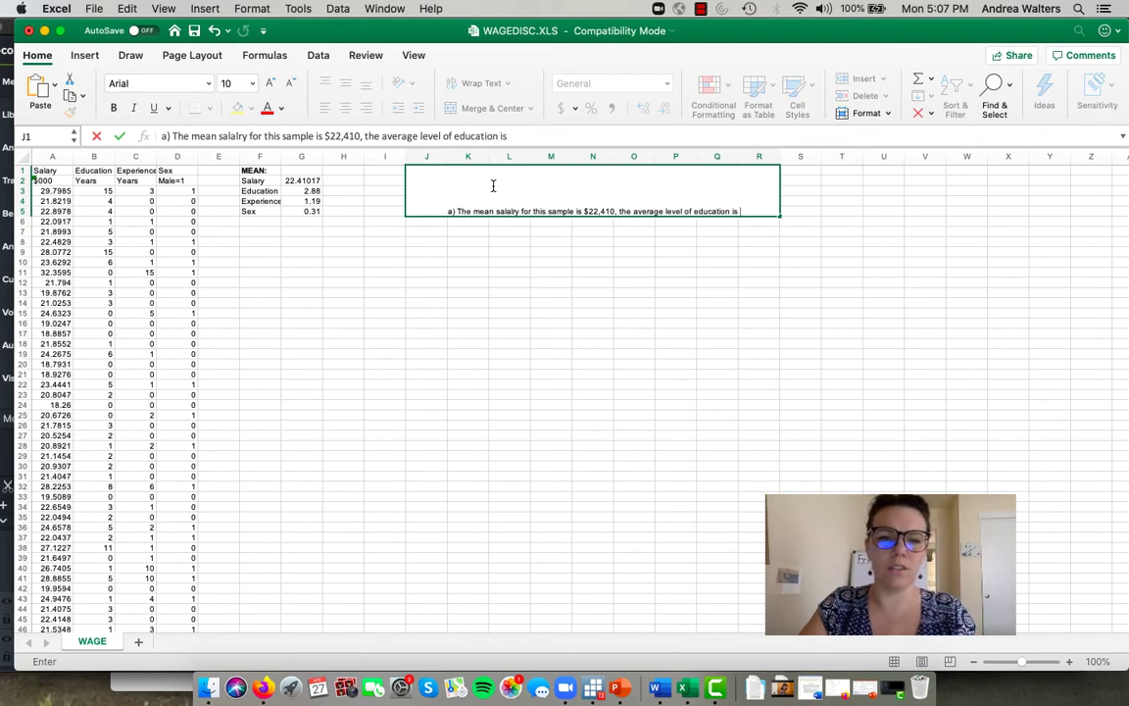
{"action": "type", "text": "2.88 years"}
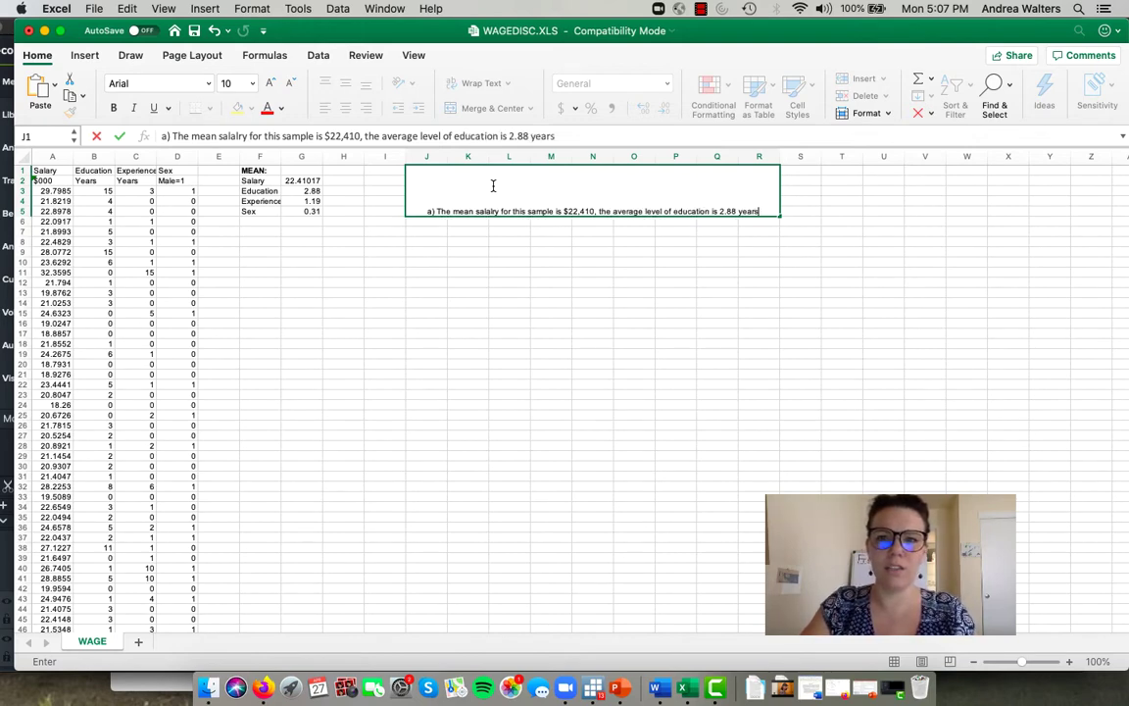
Step: Complete the first sentence of answer a) with "and the average experience level is 1.19 years."
{"action": "type", "text": ", and the average experience level is 1.19"}
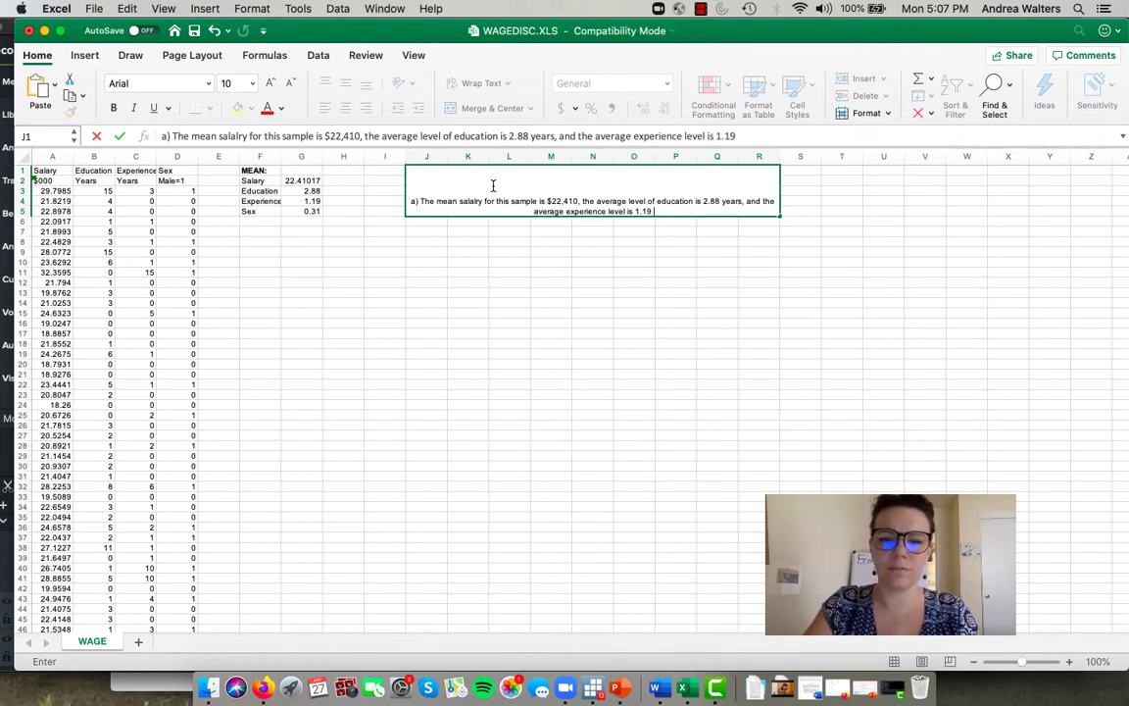
{"action": "type", "text": "ear"}
{"action": "key", "text": "BackSpace"}
{"action": "key", "text": "BackSpace"}
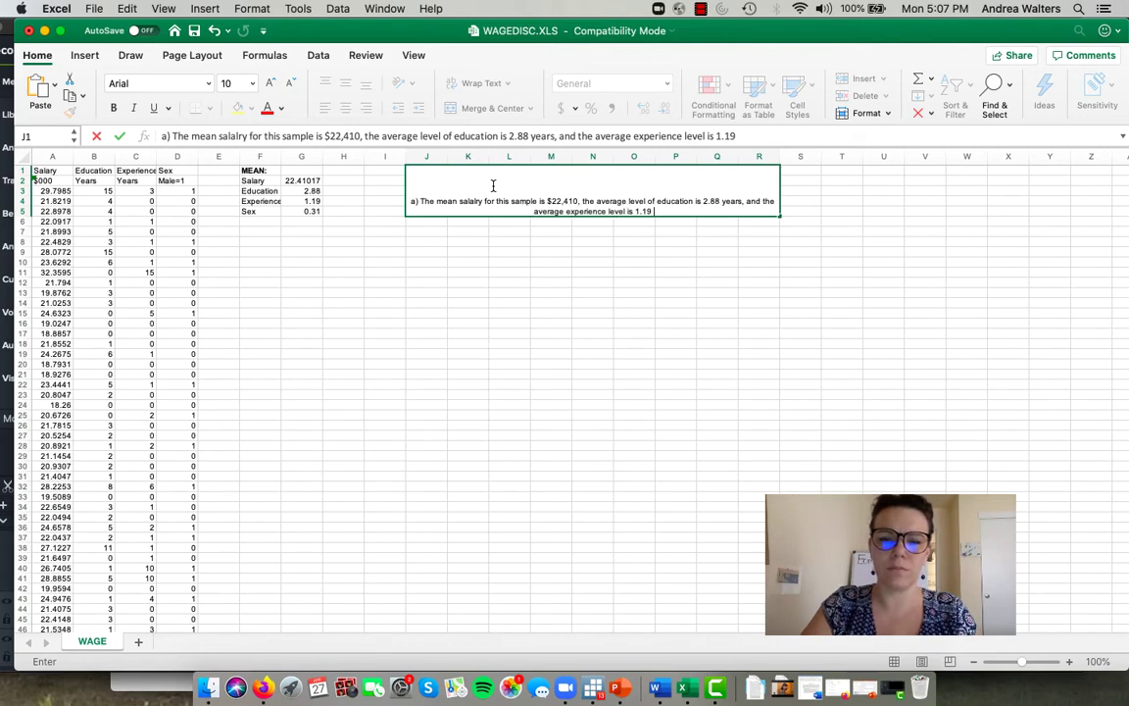
{"action": "type", "text": "years.  Becasu"}
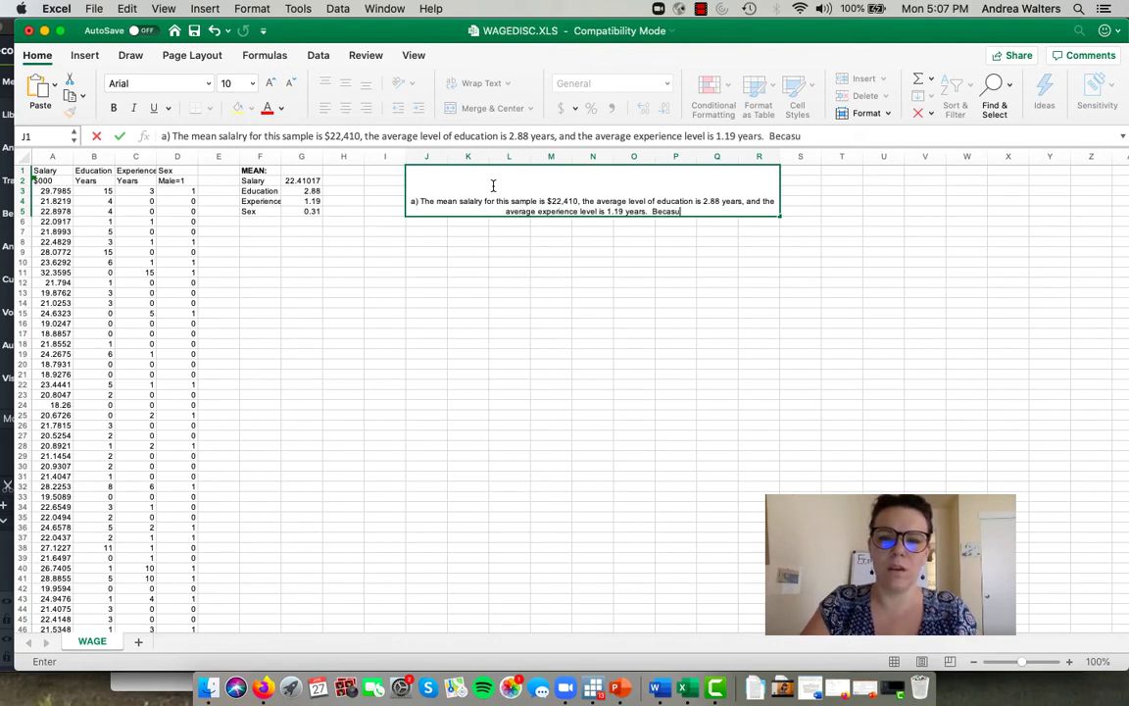
Step: Start the second sentence of answer a), explaining that sex is a binary/dummy variable and D=1 implies male
{"action": "key", "text": "BackSpace"}
{"action": "key", "text": "BackSpace"}
{"action": "type", "text": "use se"}
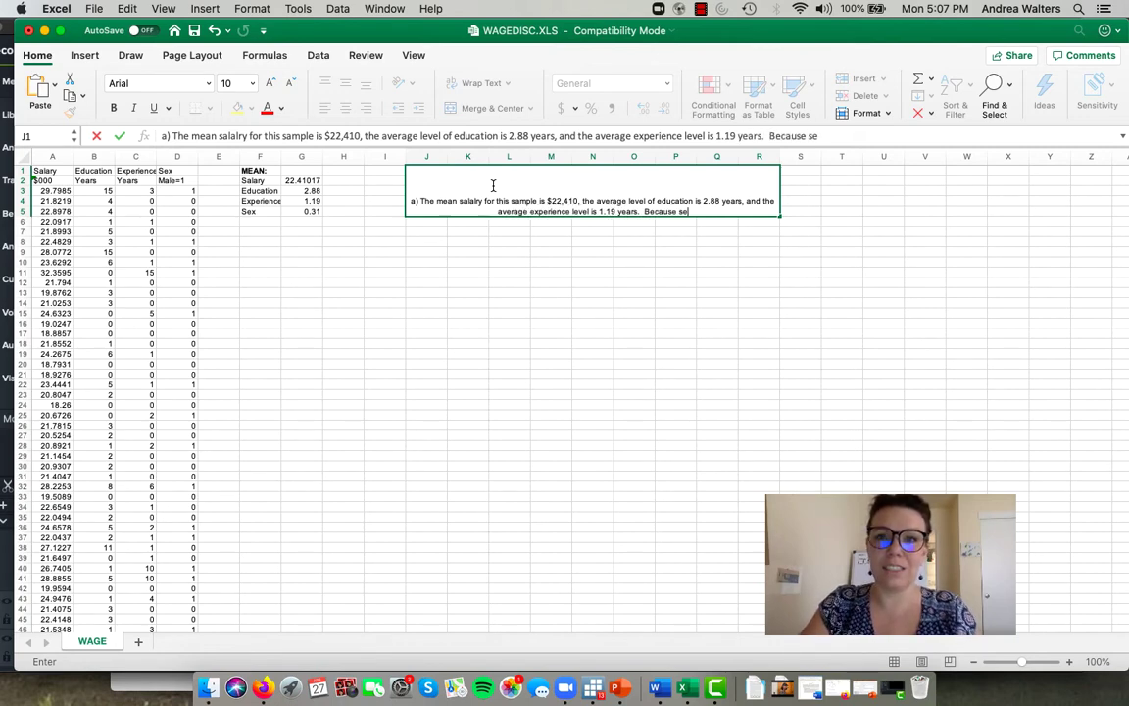
{"action": "type", "text": "x is a bina"}
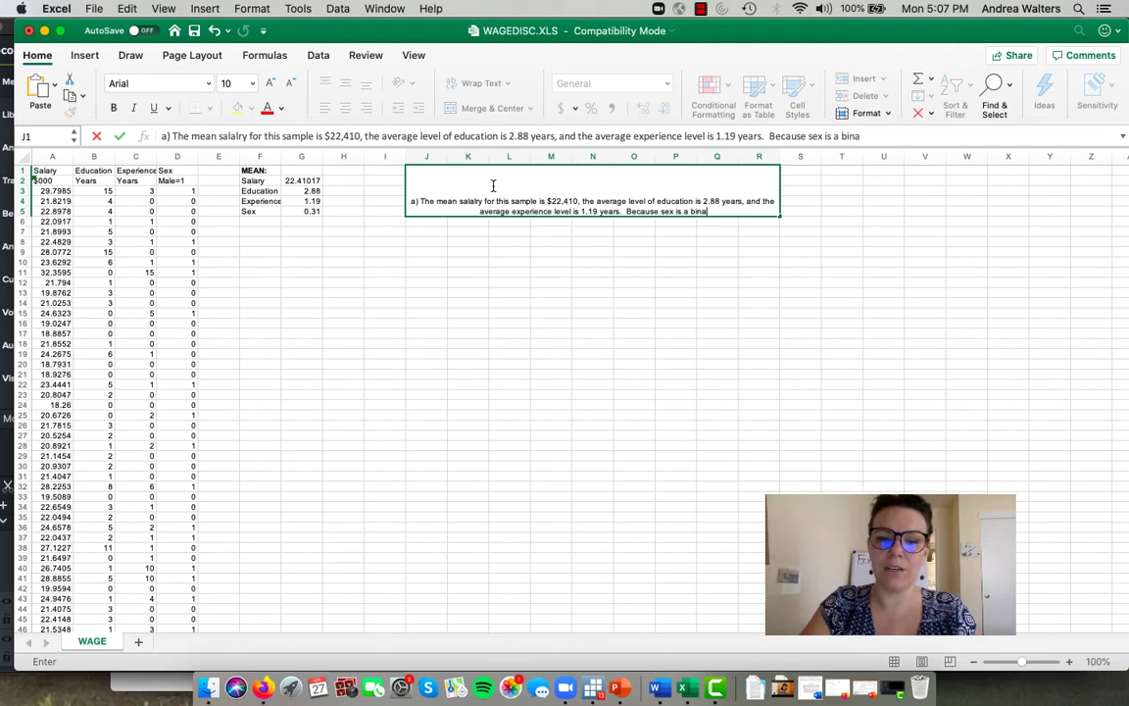
{"action": "type", "text": "ry/dummy"}
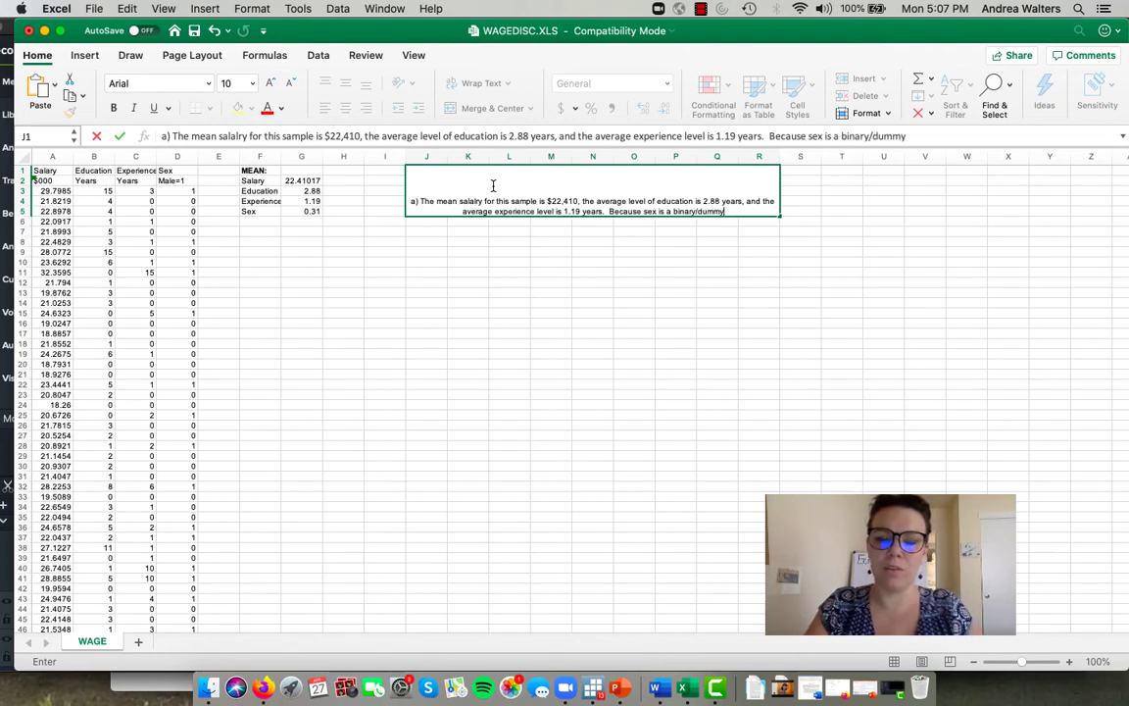
{"action": "type", "text": " varaible, "}
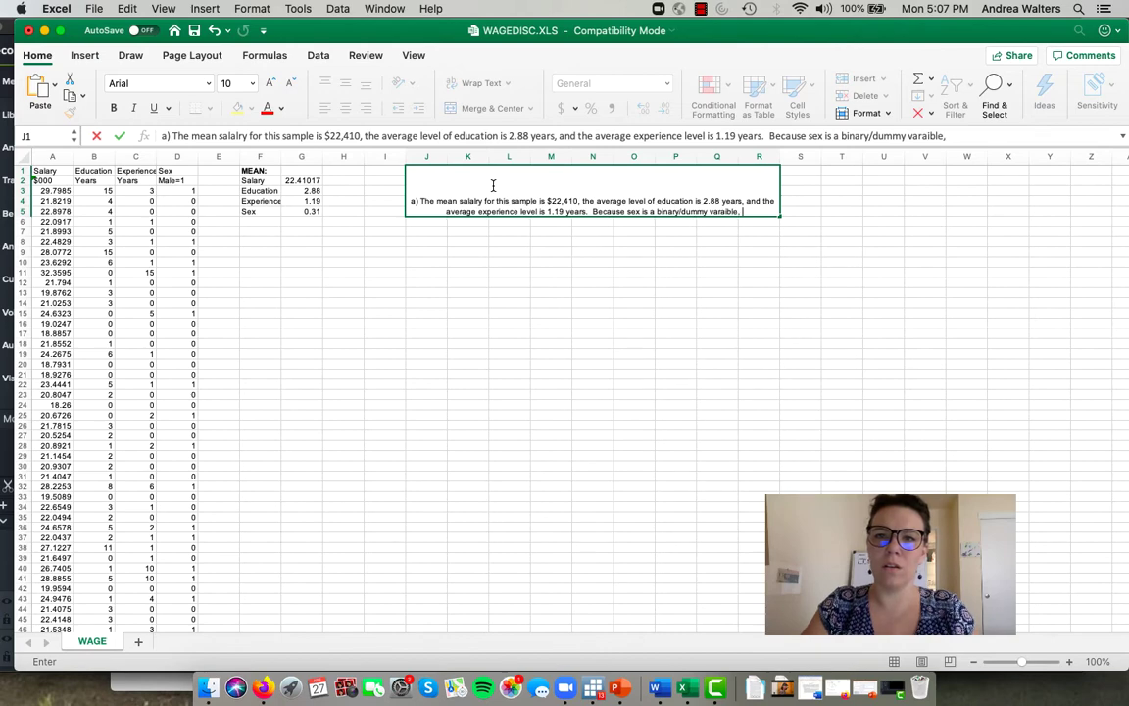
{"action": "type", "text": "and D"}
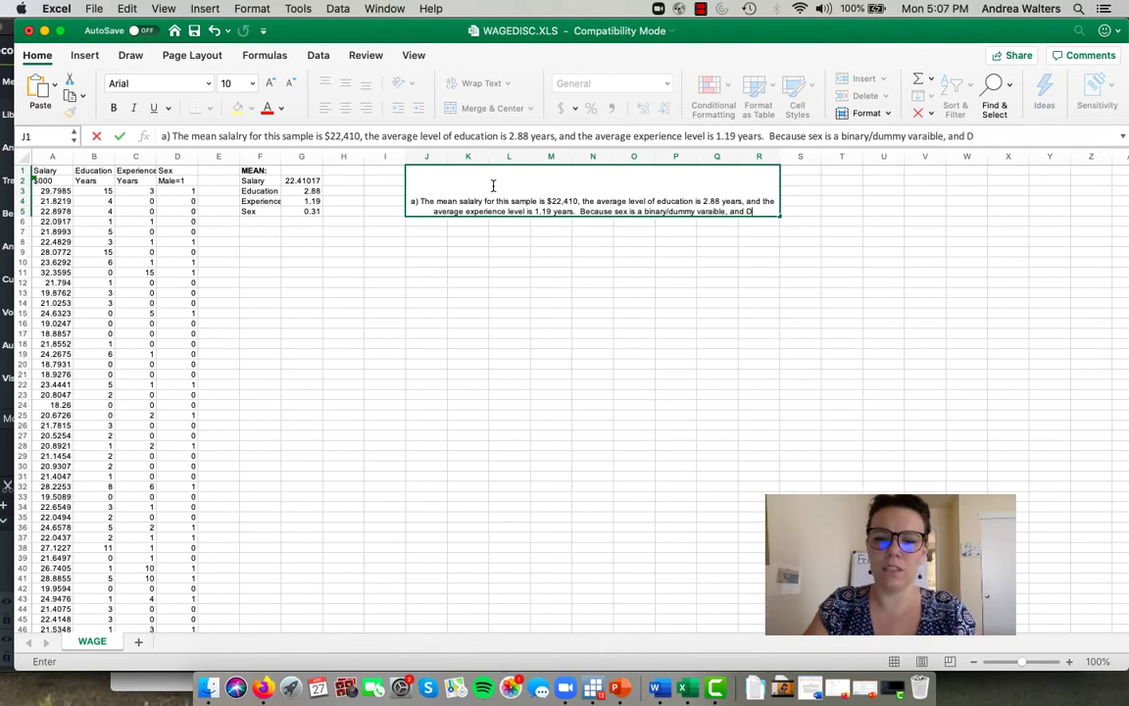
{"action": "type", "text": "=1"}
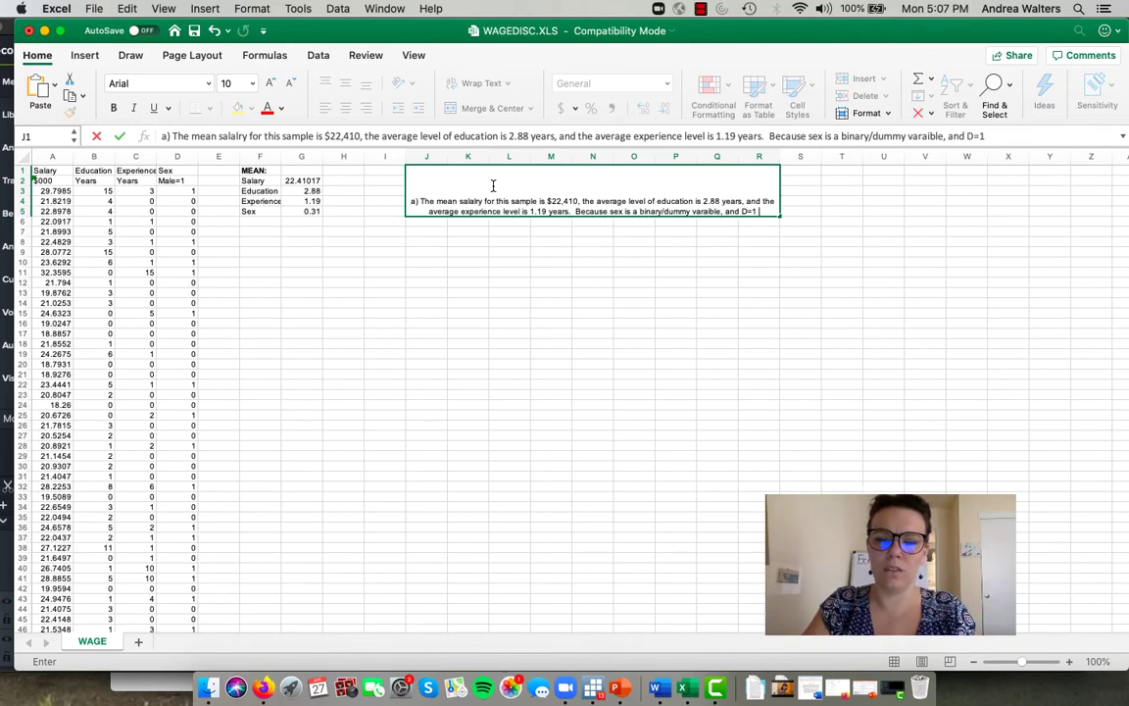
{"action": "type", "text": " implies"}
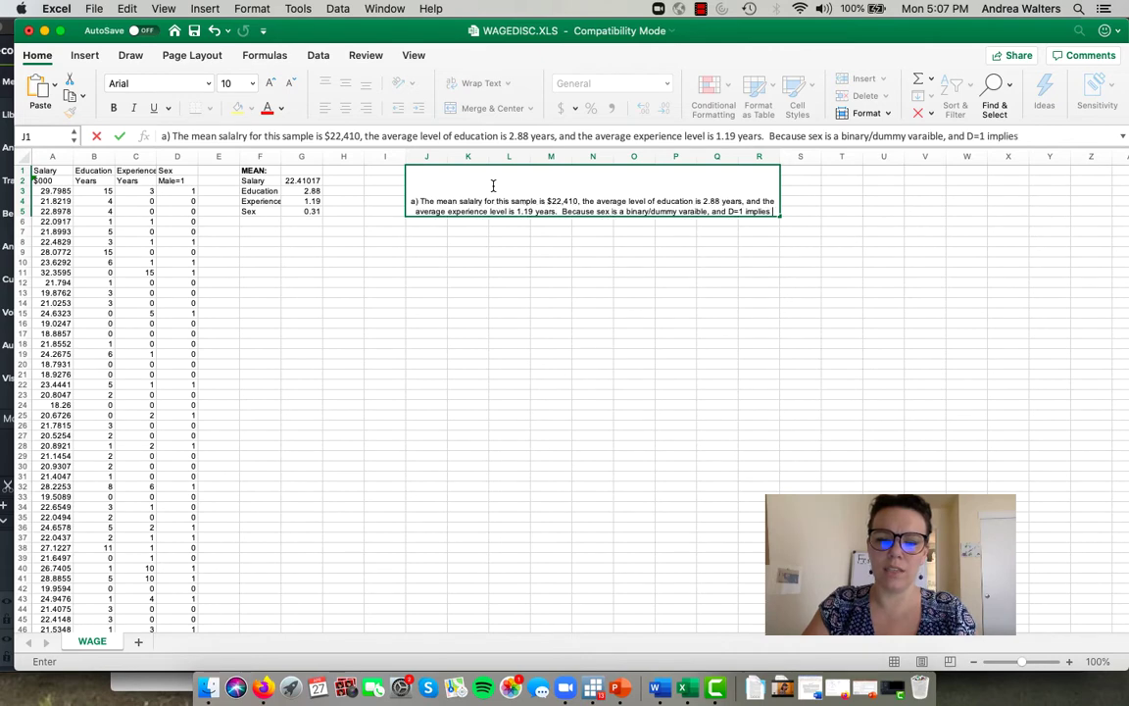
{"action": "type", "text": " male, "}
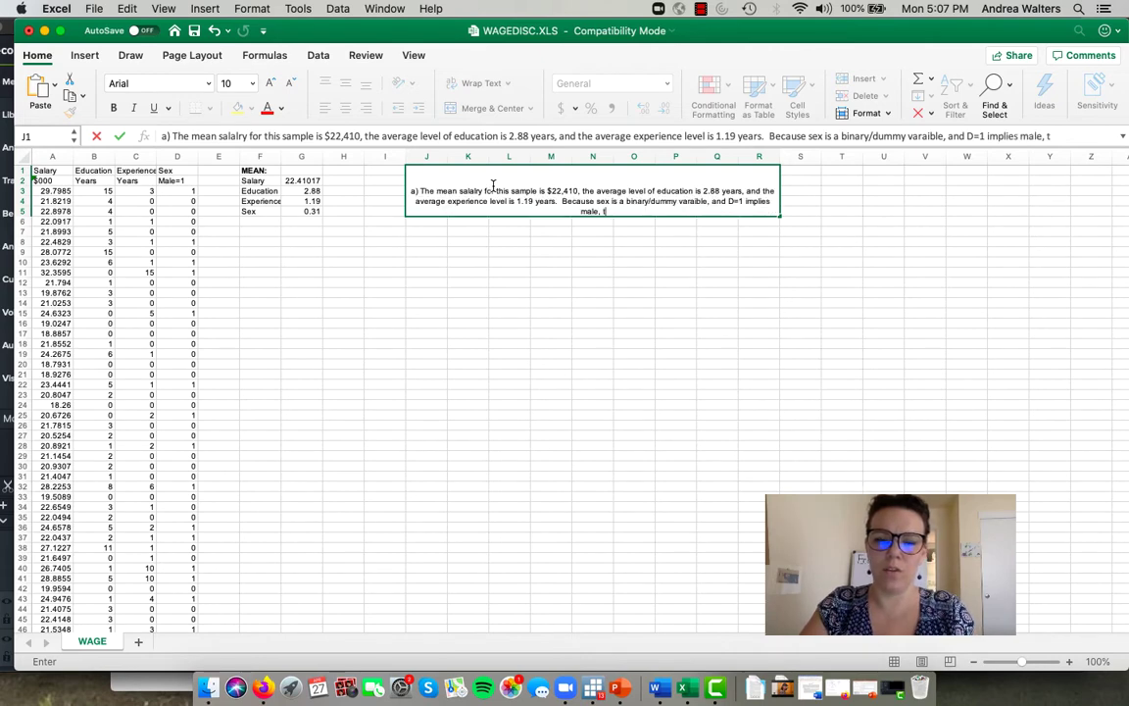
Step: Finish answer a) with "the mean of 0.31 tells us that 31% of the sample is male." and commit the entry
{"action": "type", "text": "the mean of"}
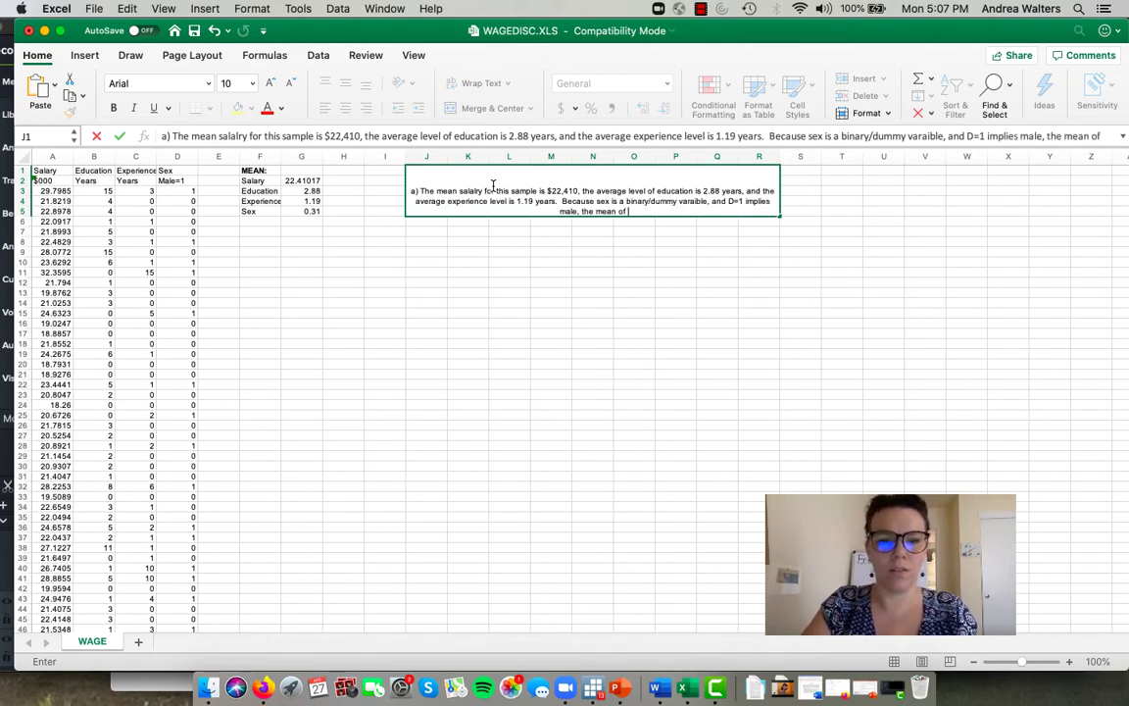
{"action": "type", "text": " 0.31 t"}
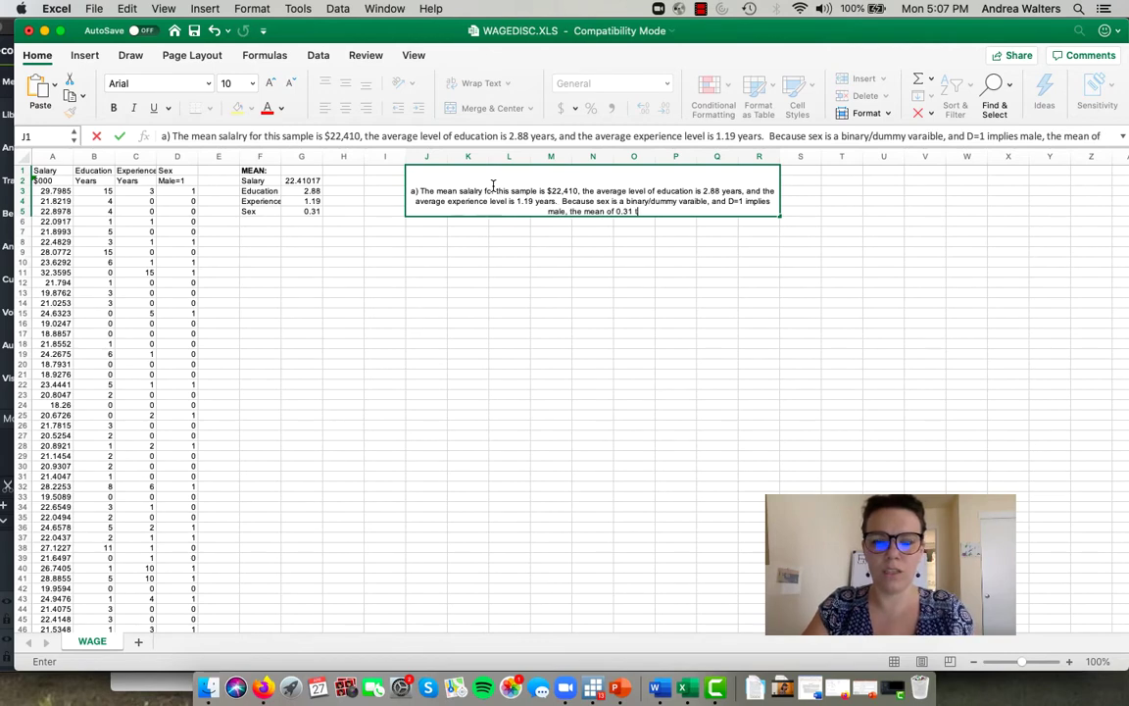
{"action": "type", "text": "ells us that 3"}
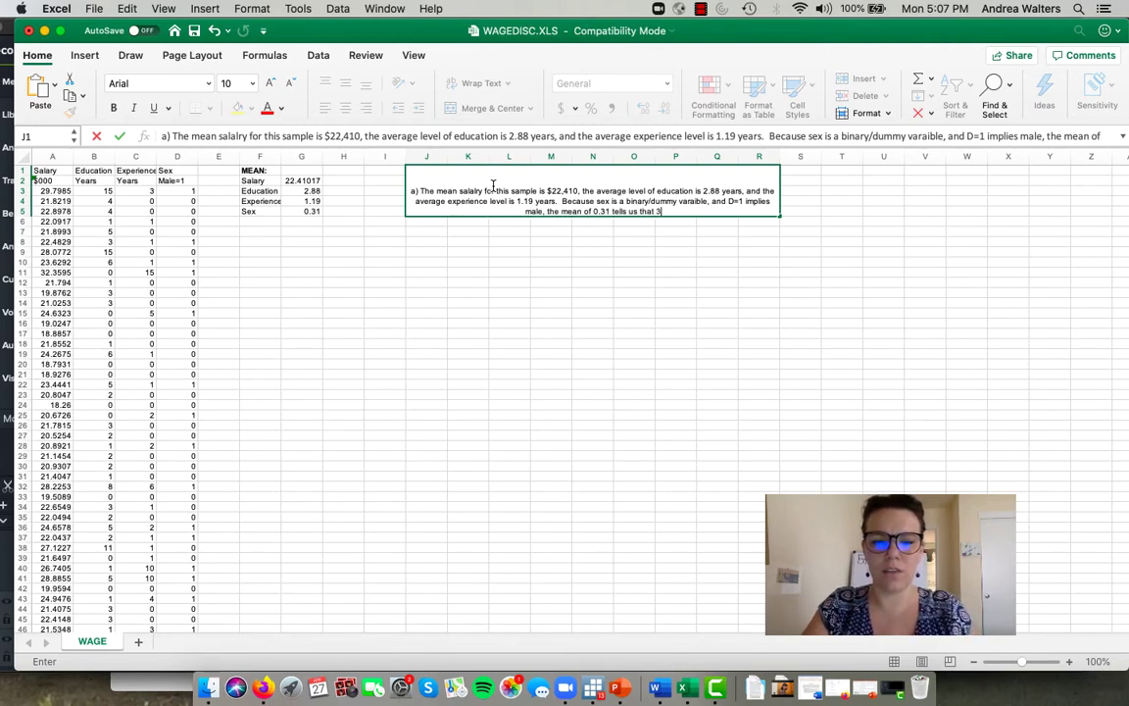
{"action": "type", "text": "1% of the sa"}
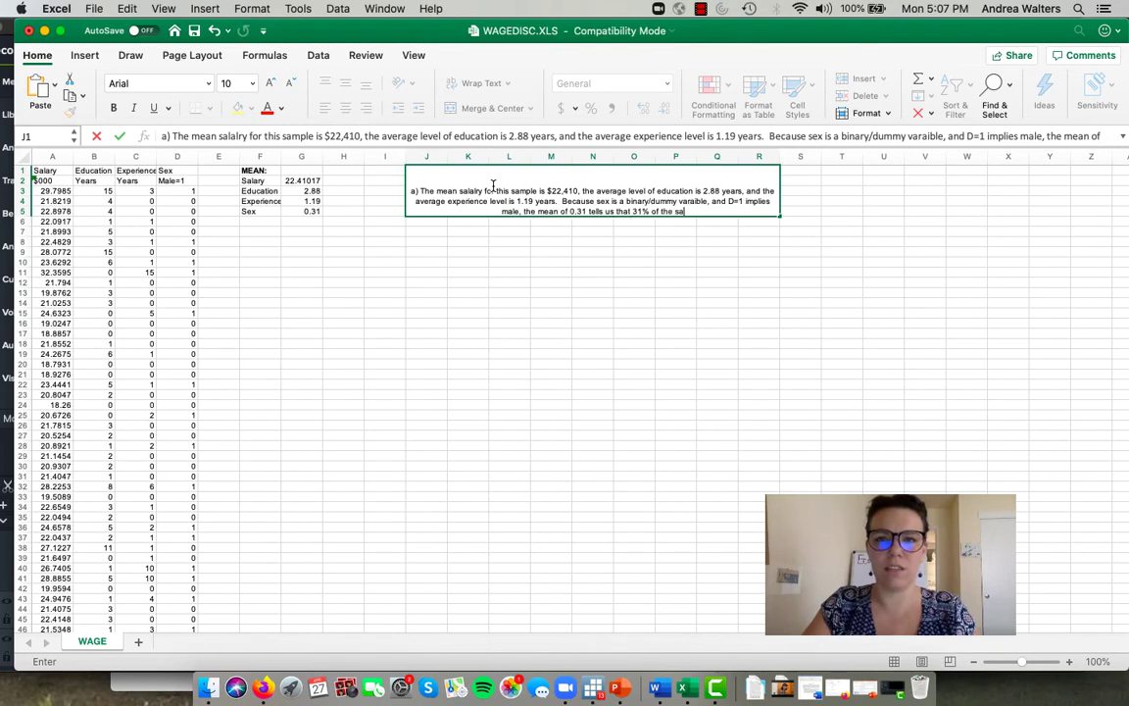
{"action": "type", "text": "mple is m"}
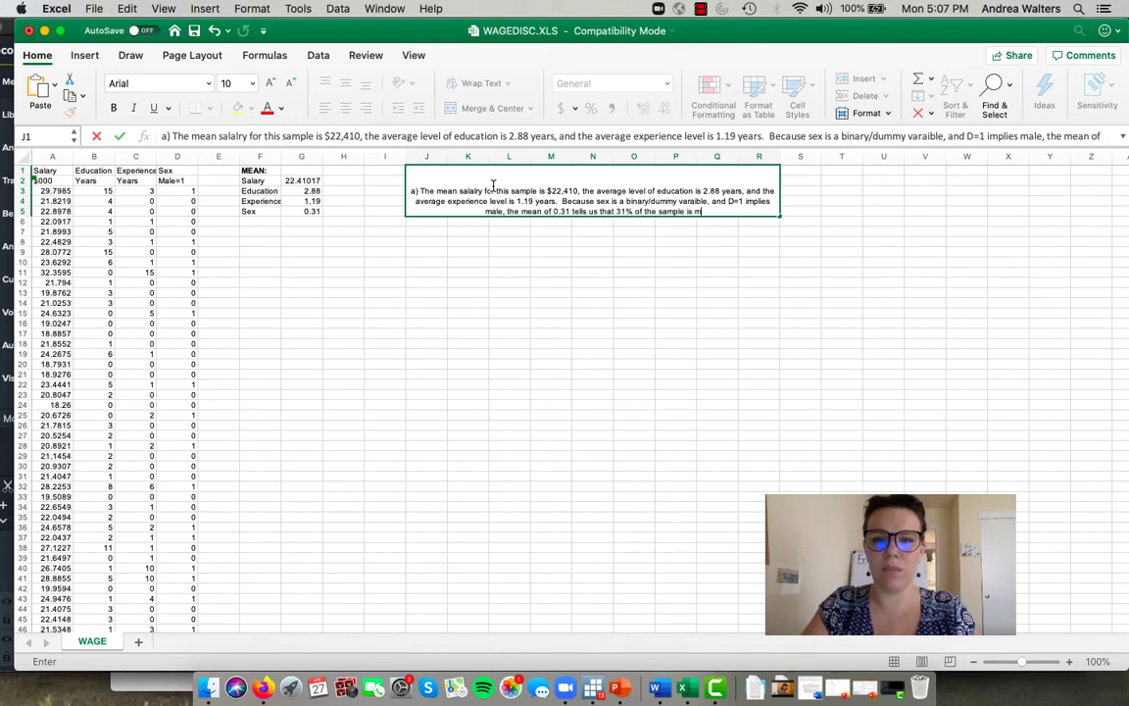
{"action": "type", "text": "ale."}
{"action": "key", "text": "Return"}
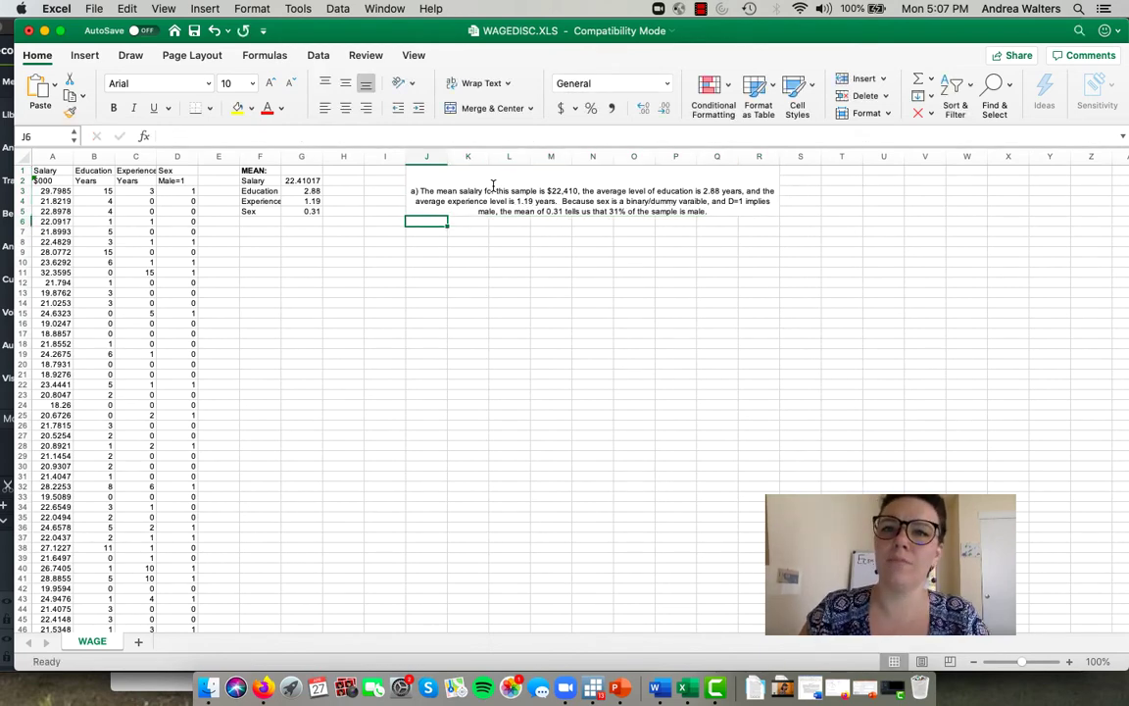
{"action": "left_click", "coordinate": [493, 187]}
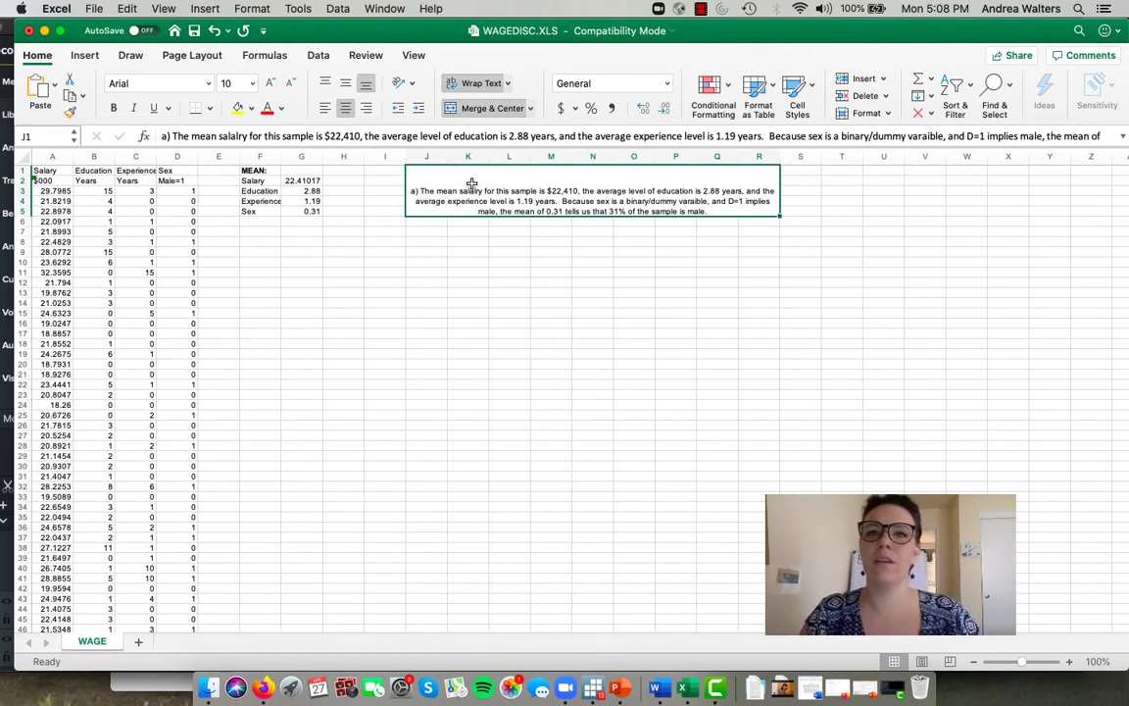
{"action": "left_click", "coordinate": [412, 57]}
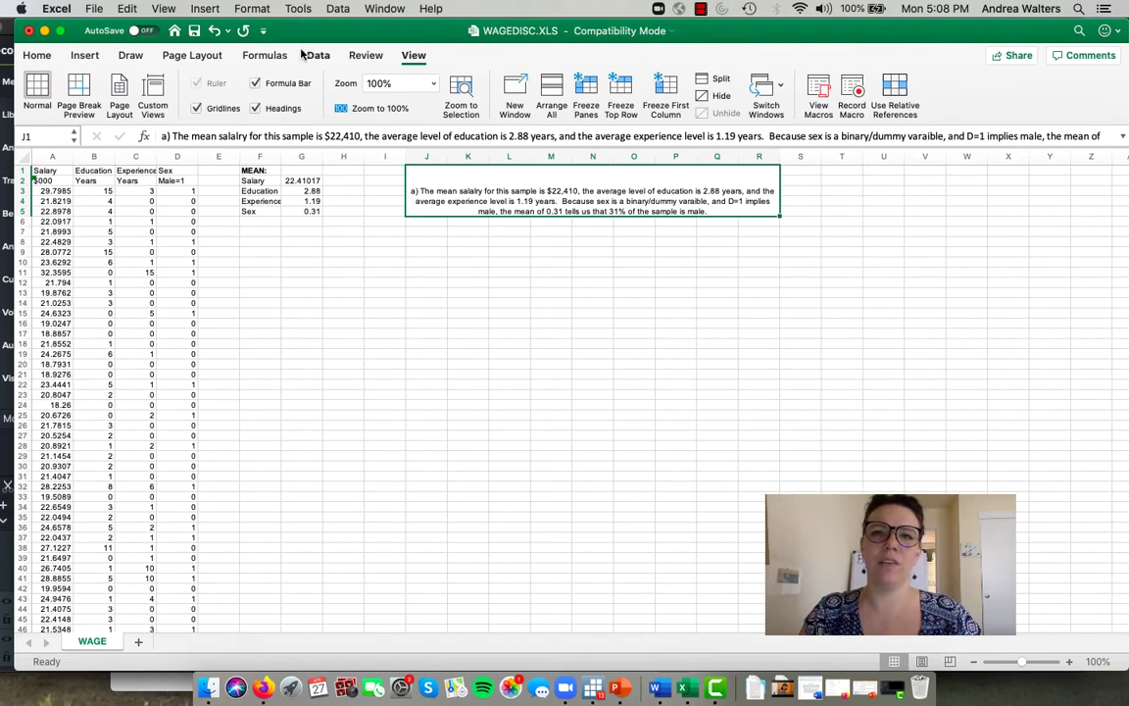
{"action": "left_click", "coordinate": [86, 56]}
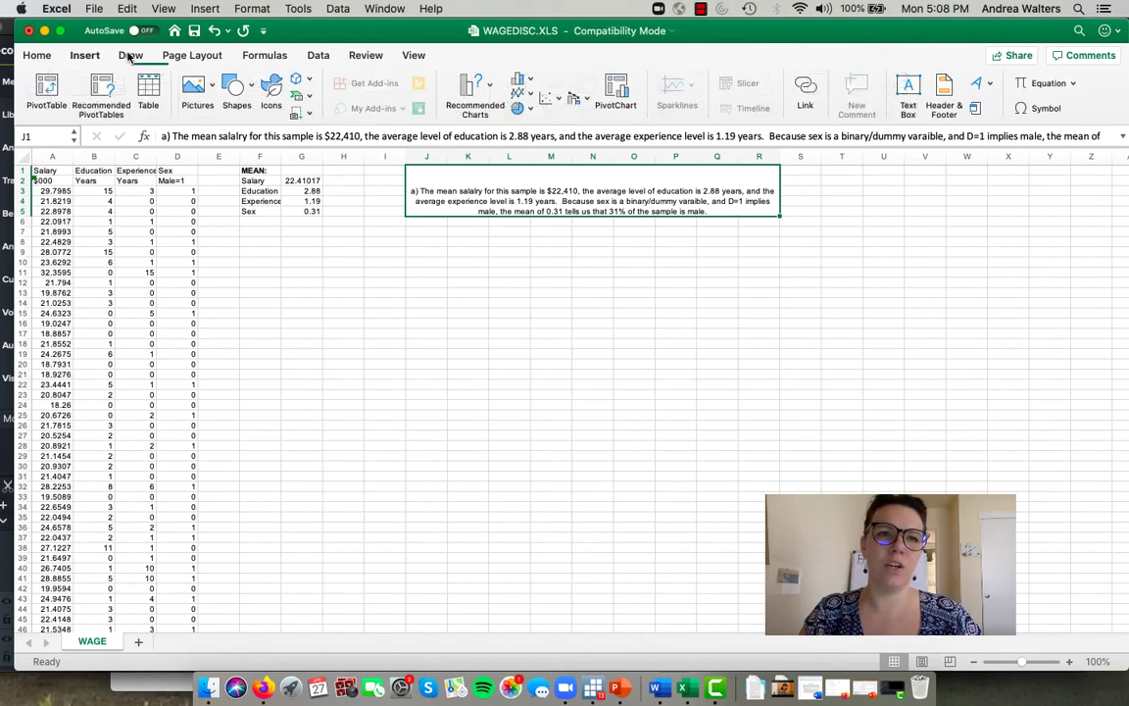
{"action": "left_click", "coordinate": [212, 56]}
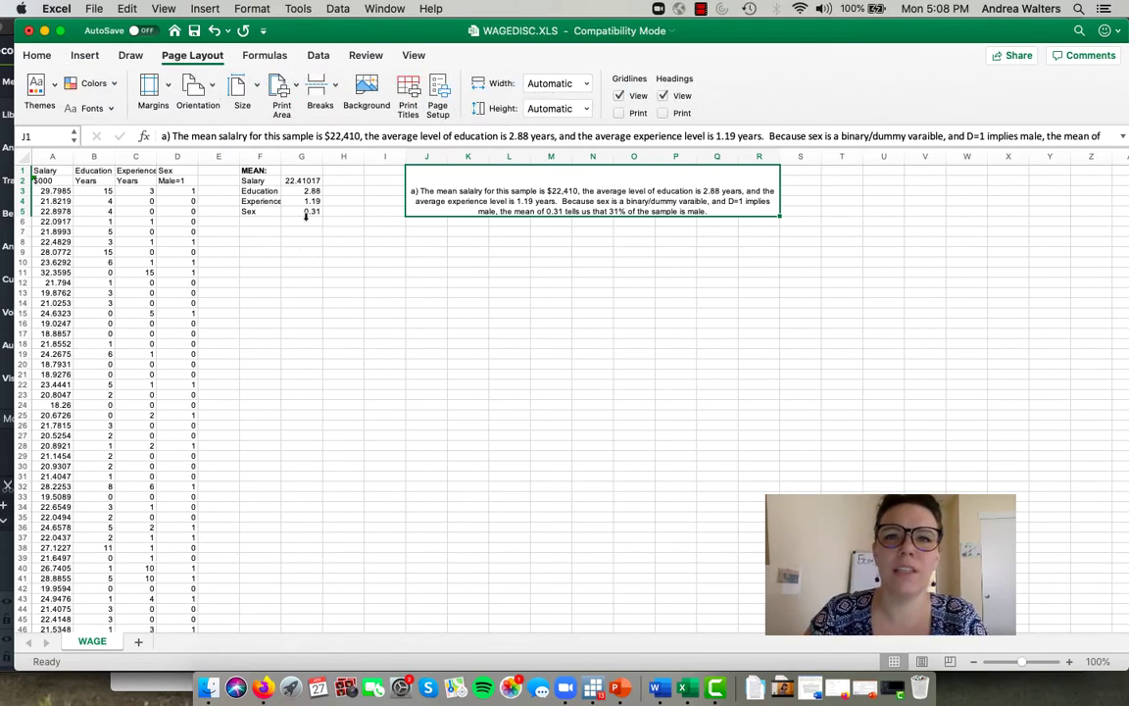
{"action": "left_click", "coordinate": [251, 55]}
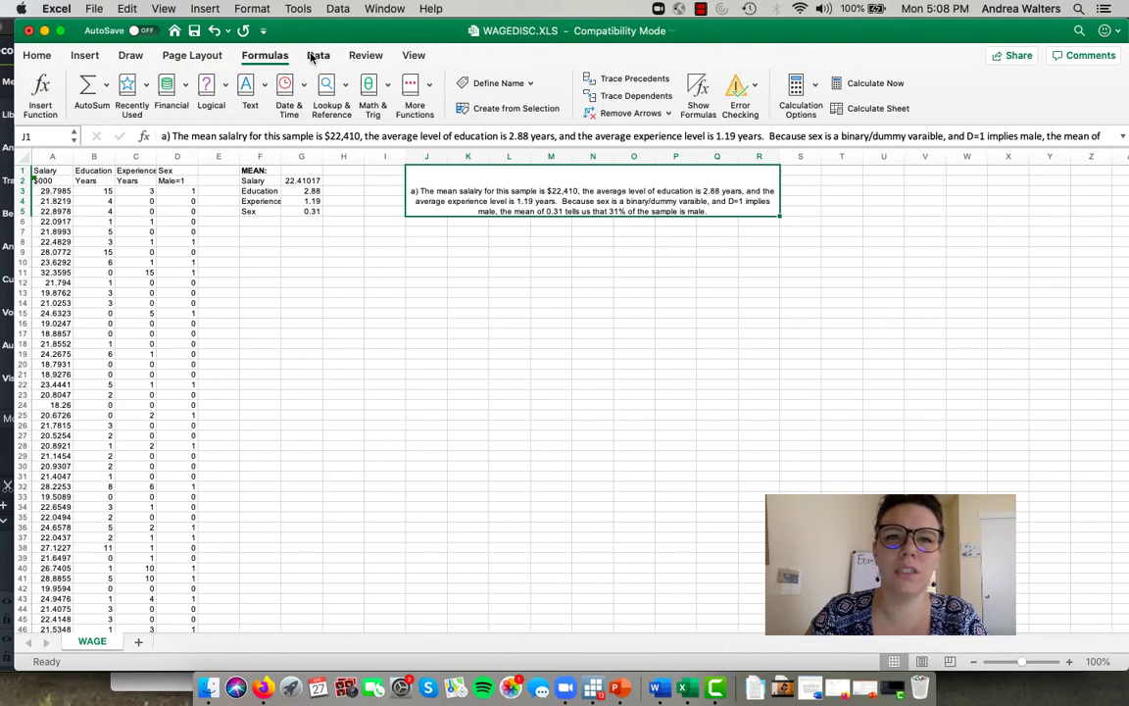
{"action": "left_click", "coordinate": [314, 56]}
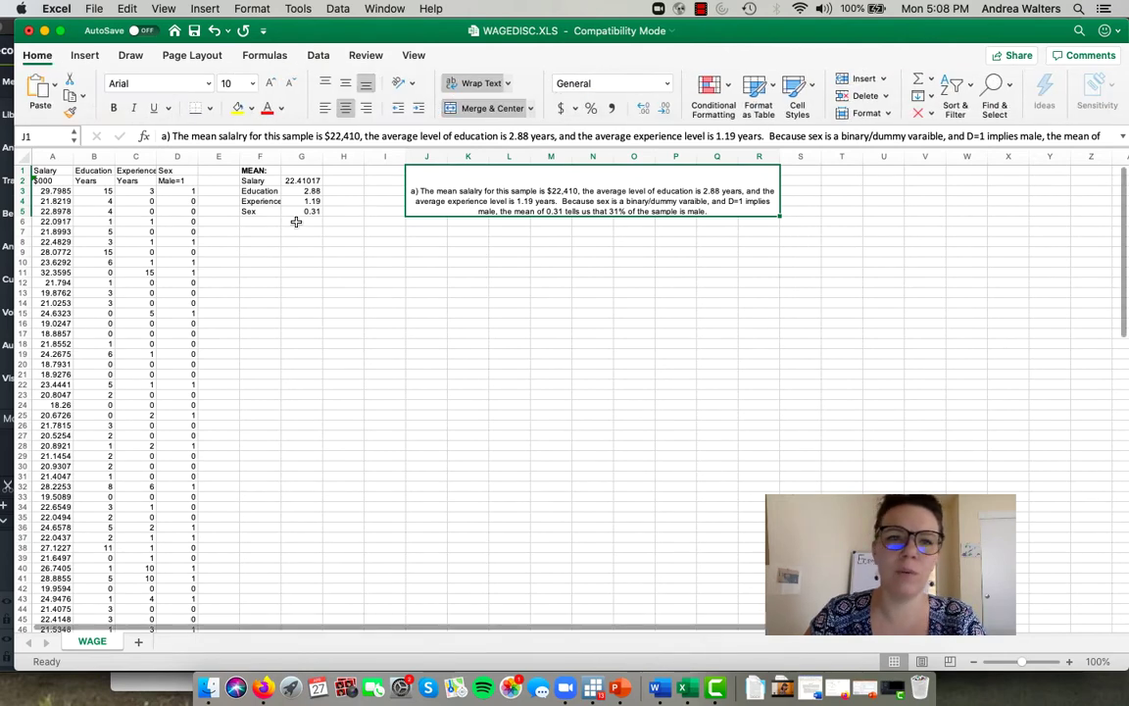
Step: Enter the label "b) reg Y X1 X2 D1" in cell F9, below the means table
{"action": "left_click", "coordinate": [276, 267]}
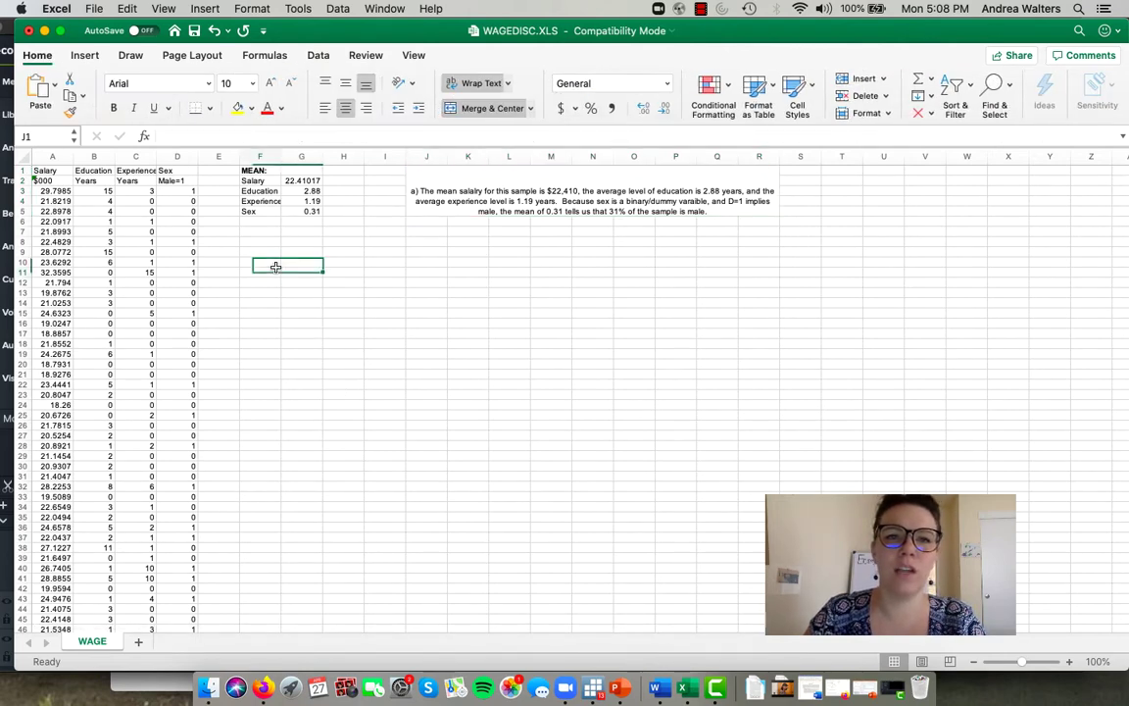
{"action": "left_click", "coordinate": [262, 250]}
{"action": "type", "text": "b) reg Y X1 X2 D"}
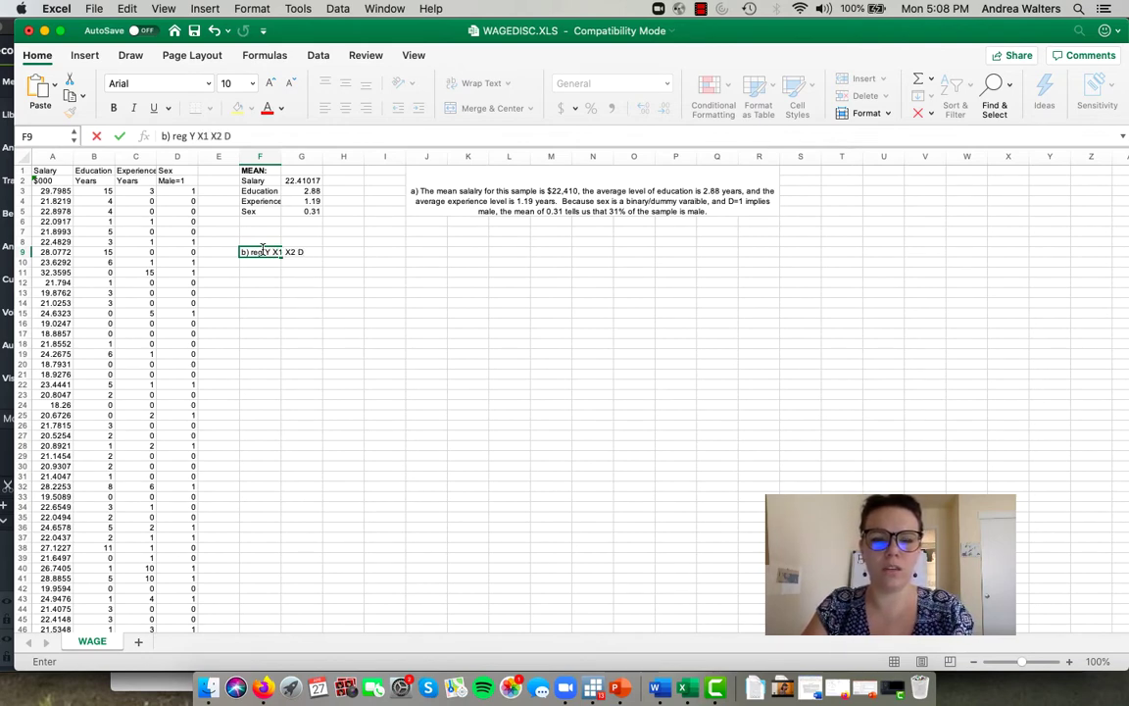
{"action": "type", "text": "1"}
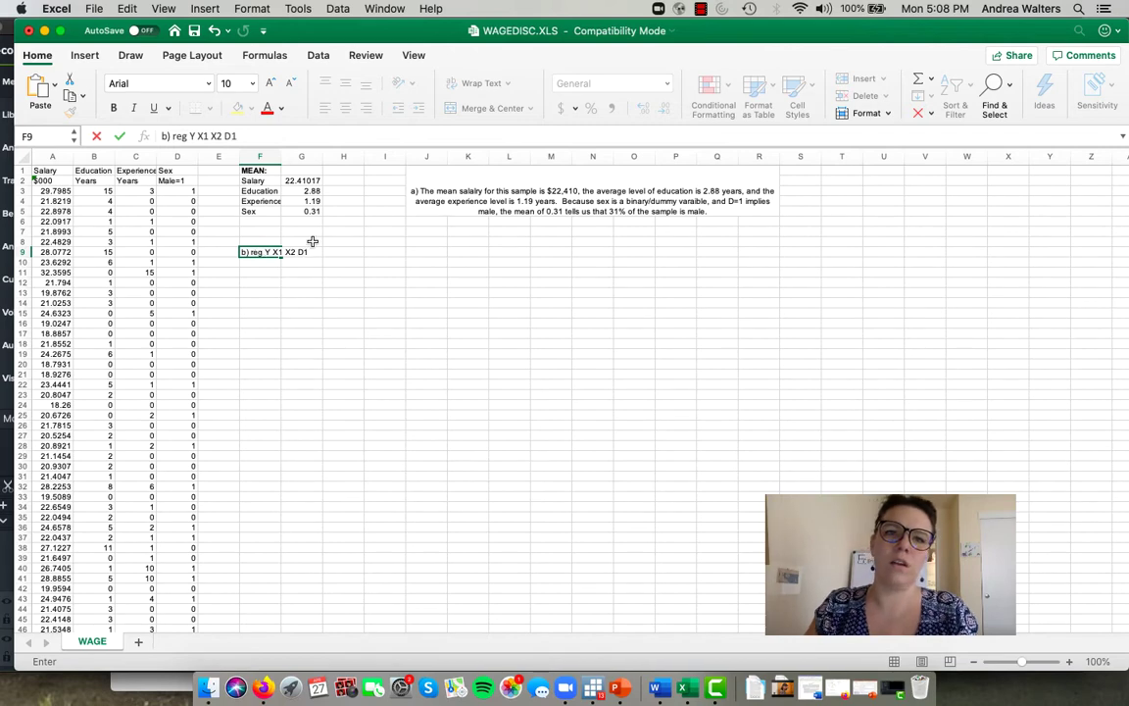
{"action": "key", "text": "Right"}
{"action": "key", "text": "Right"}
{"action": "key", "text": "Right"}
{"action": "key", "text": "Right"}
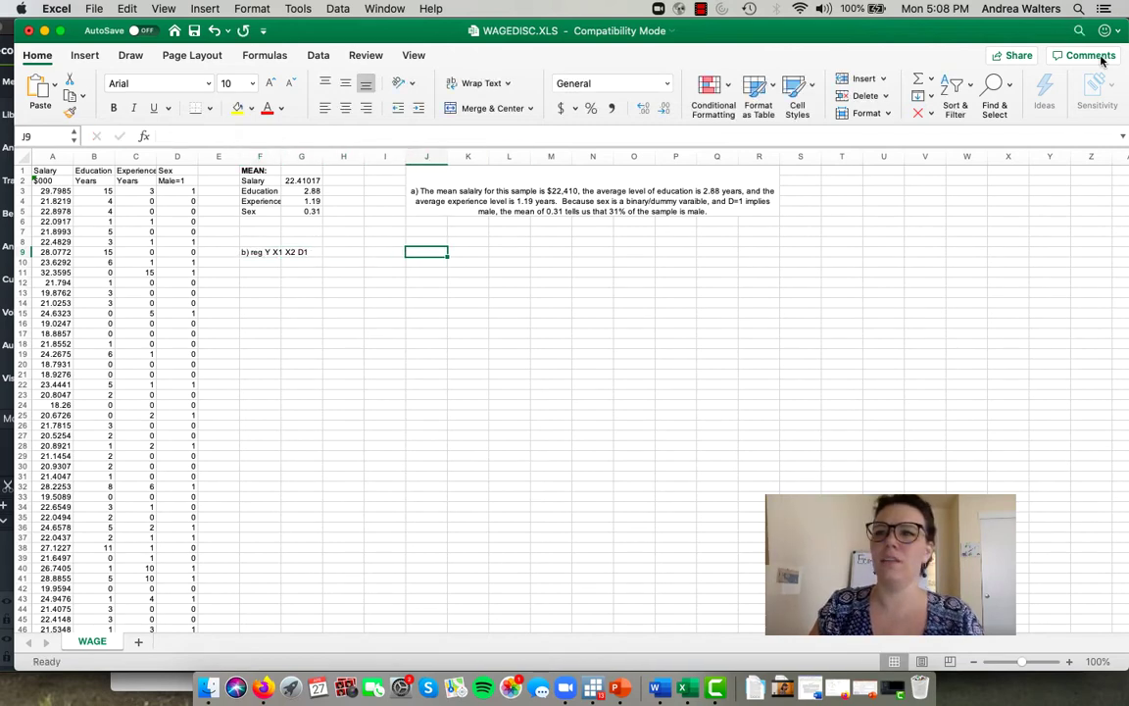
Step: Set up a Data Analysis regression with the salary values $A$3:$A$102 as the input Y range
{"action": "left_click", "coordinate": [319, 57]}
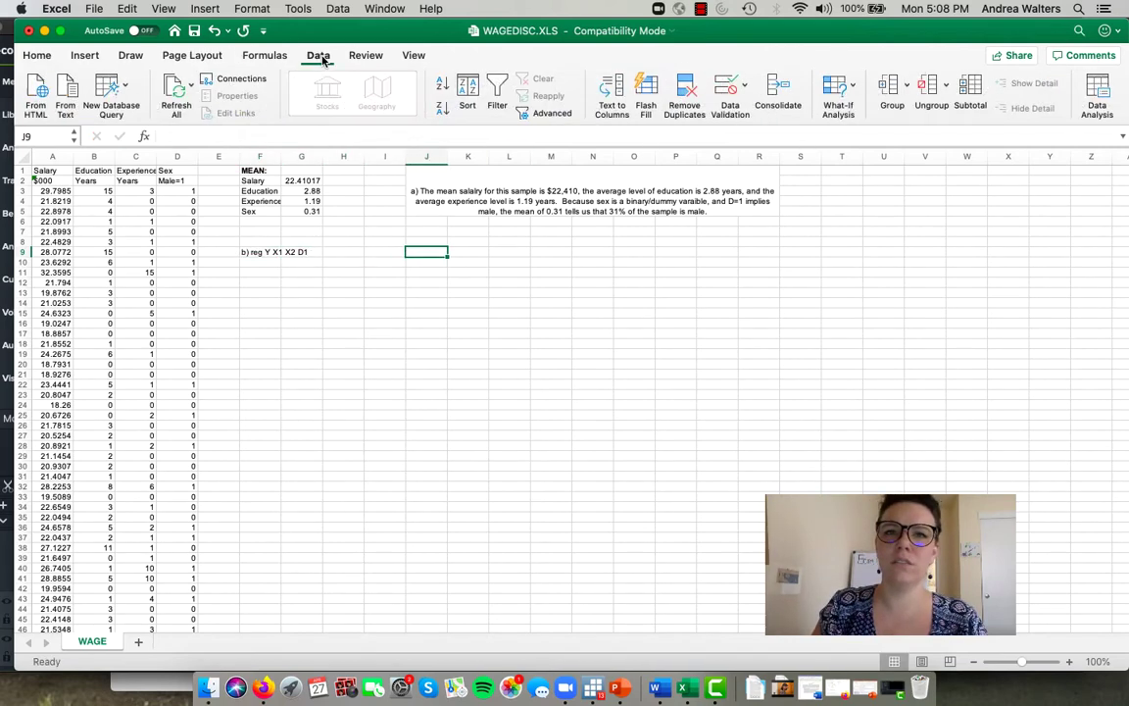
{"action": "left_click", "coordinate": [1098, 98]}
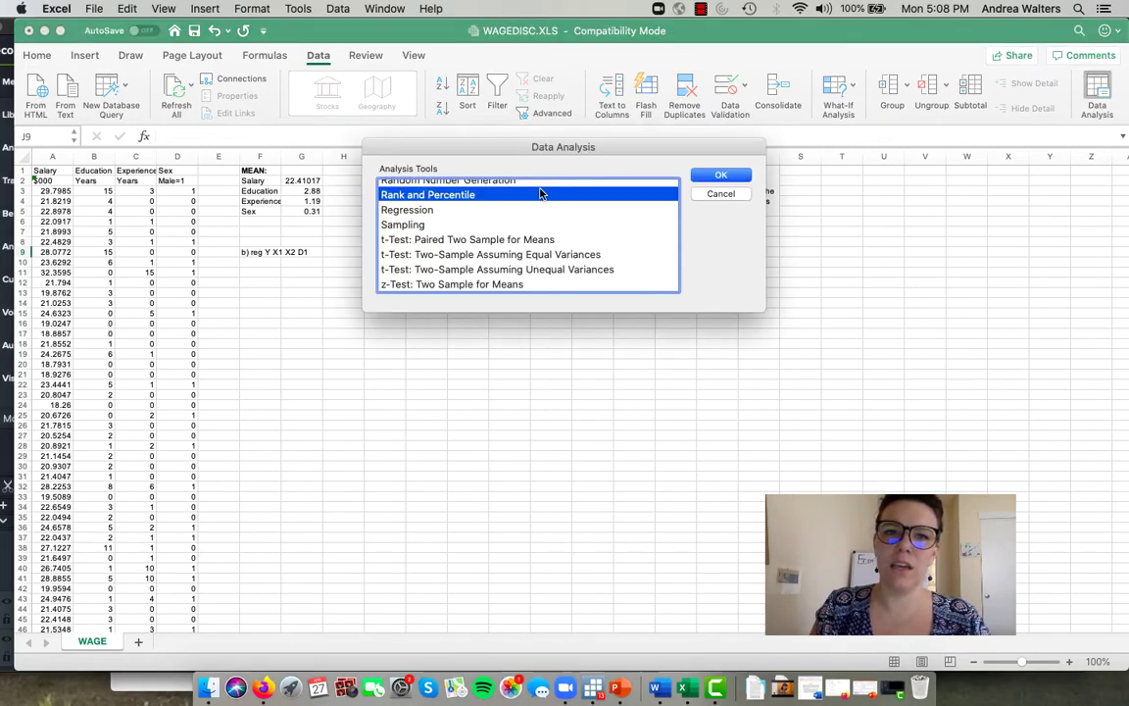
{"action": "left_click", "coordinate": [427, 210]}
{"action": "left_click", "coordinate": [721, 177]}
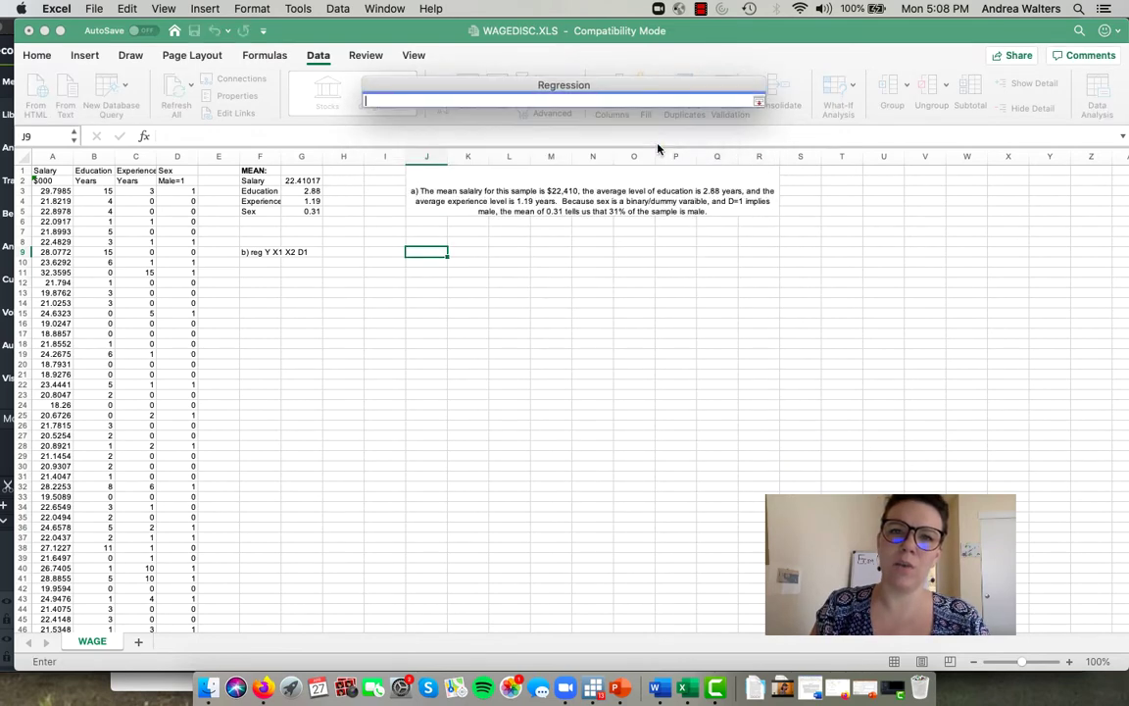
{"action": "left_click", "coordinate": [54, 191]}
{"action": "left_click_drag", "start_coordinate": [59, 196], "coordinate": [44, 614]}
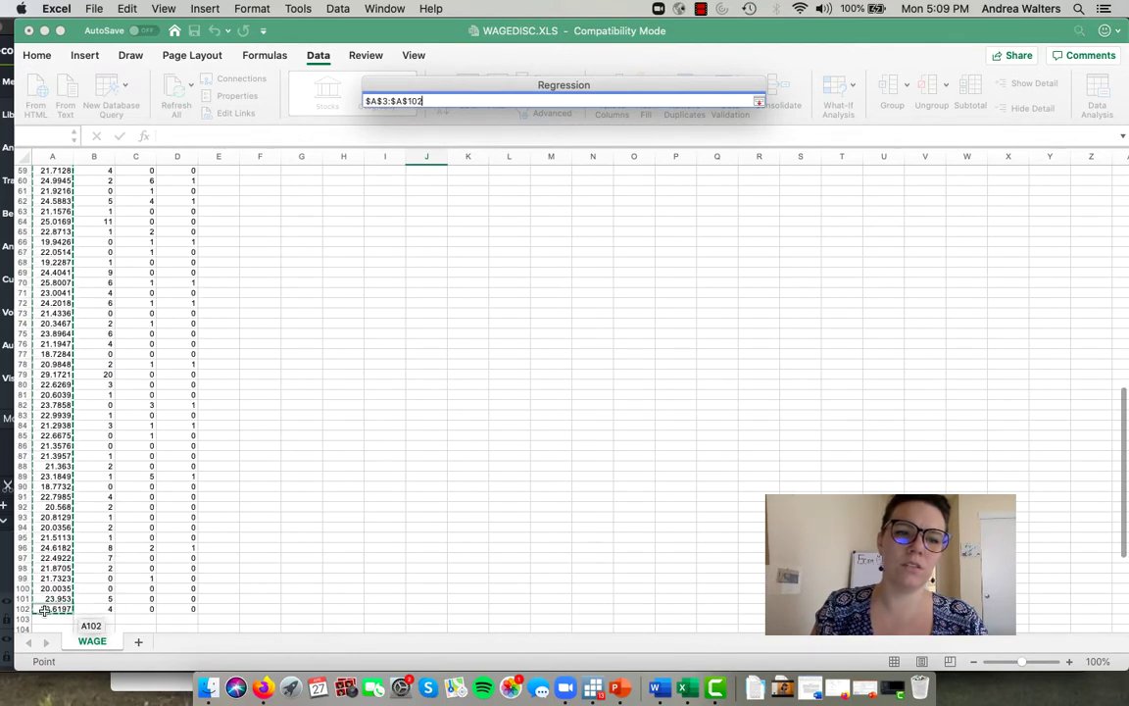
{"action": "left_click", "coordinate": [759, 102]}
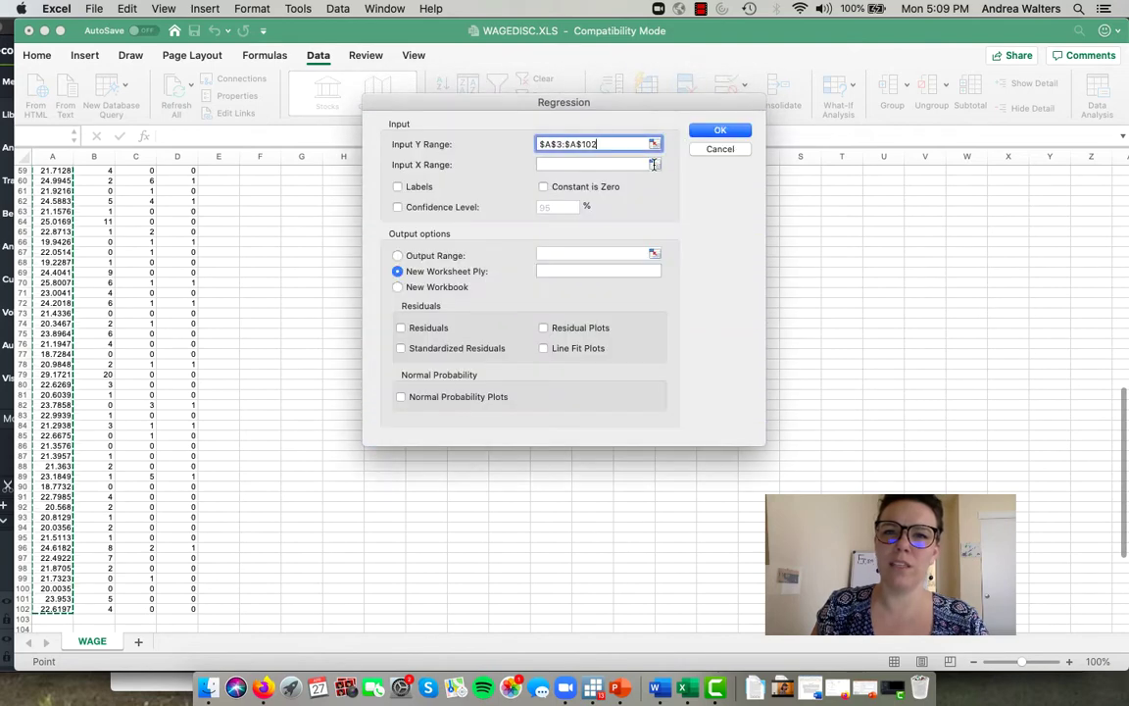
Step: Set the regression's input X range to B3:D102, covering education, experience and sex, and its confidence level to 90%
{"action": "left_click", "coordinate": [654, 167]}
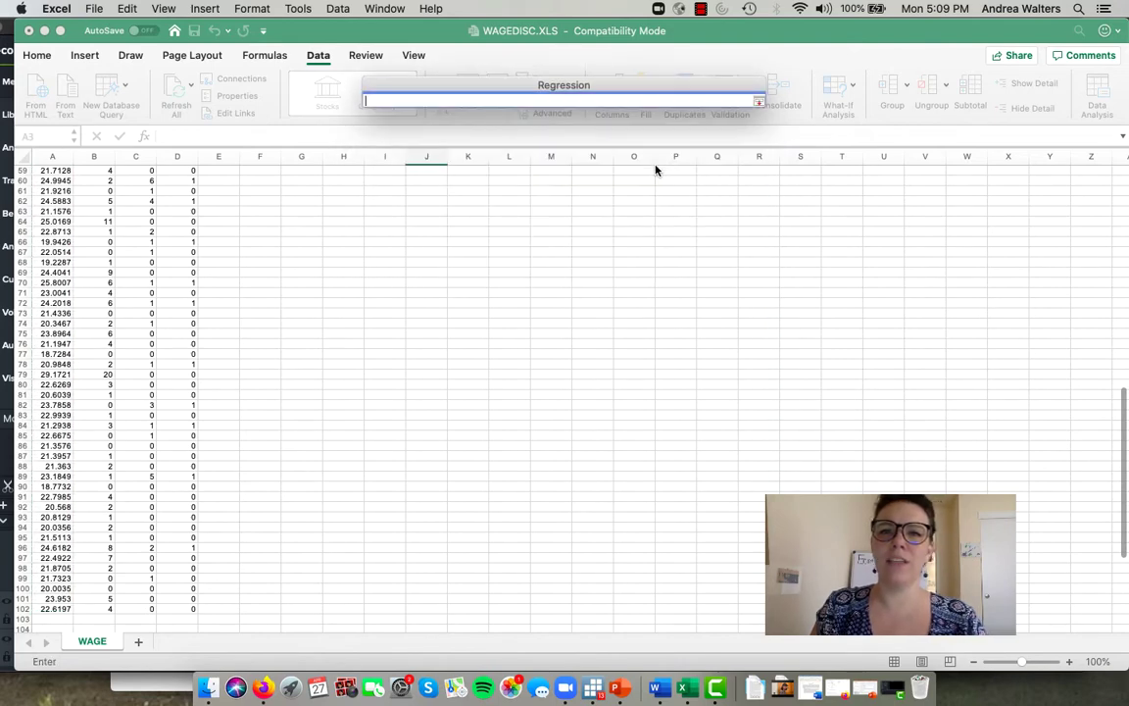
{"action": "left_click", "coordinate": [758, 102]}
{"action": "scroll", "coordinate": [44, 302], "scroll_direction": "up", "scroll_amount": 15}
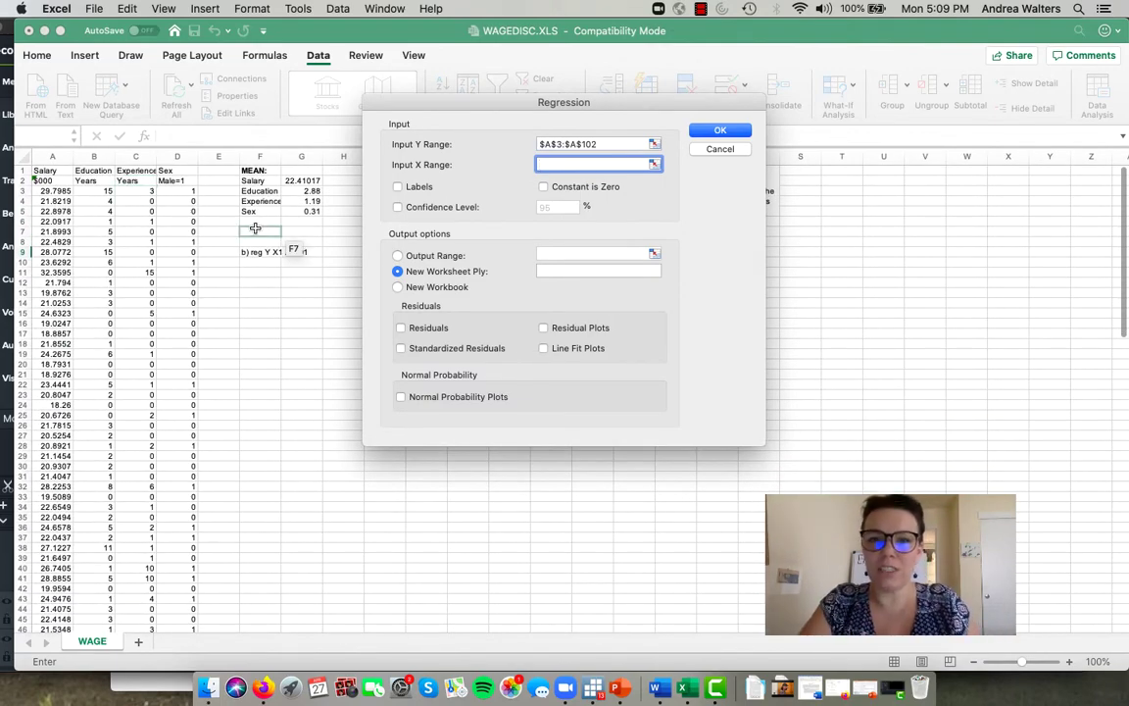
{"action": "type", "text": "$B3"}
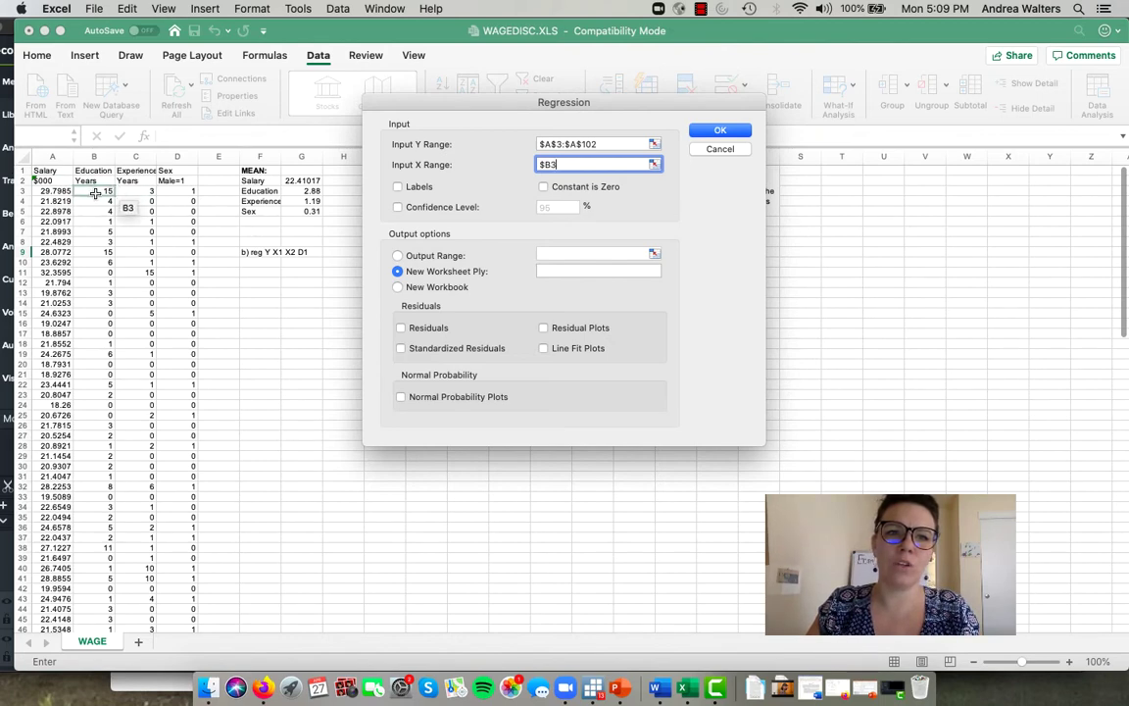
{"action": "type", "text": ":$D102"}
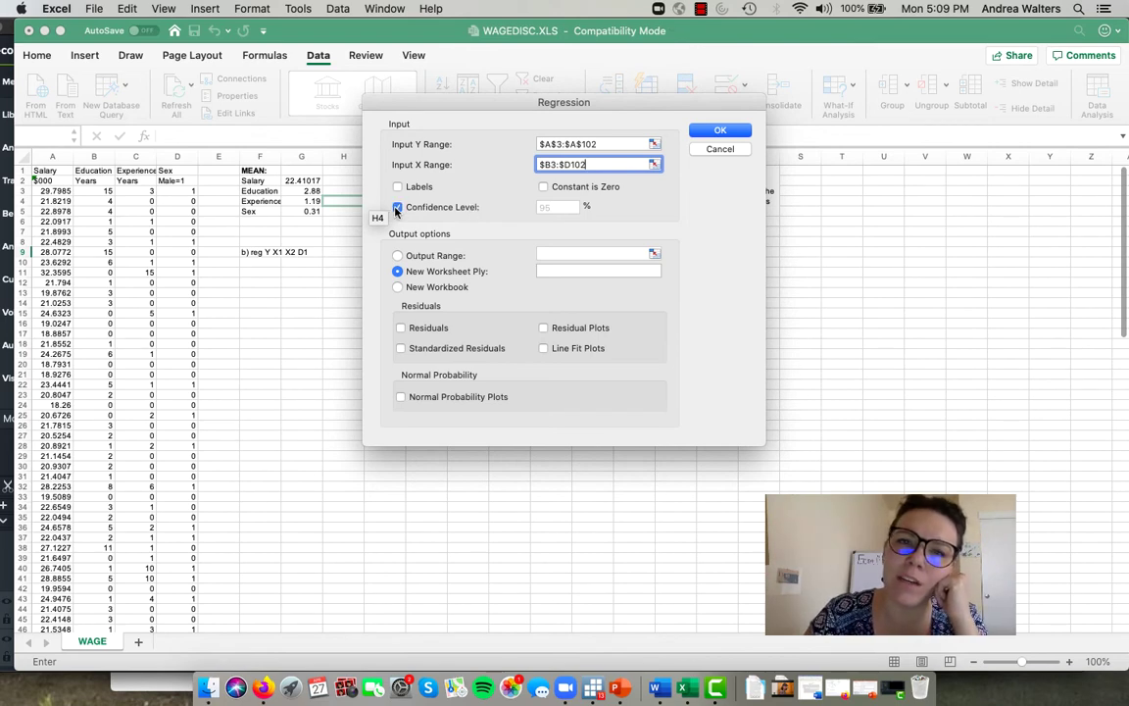
{"action": "left_click", "coordinate": [396, 209]}
{"action": "left_click", "coordinate": [565, 209]}
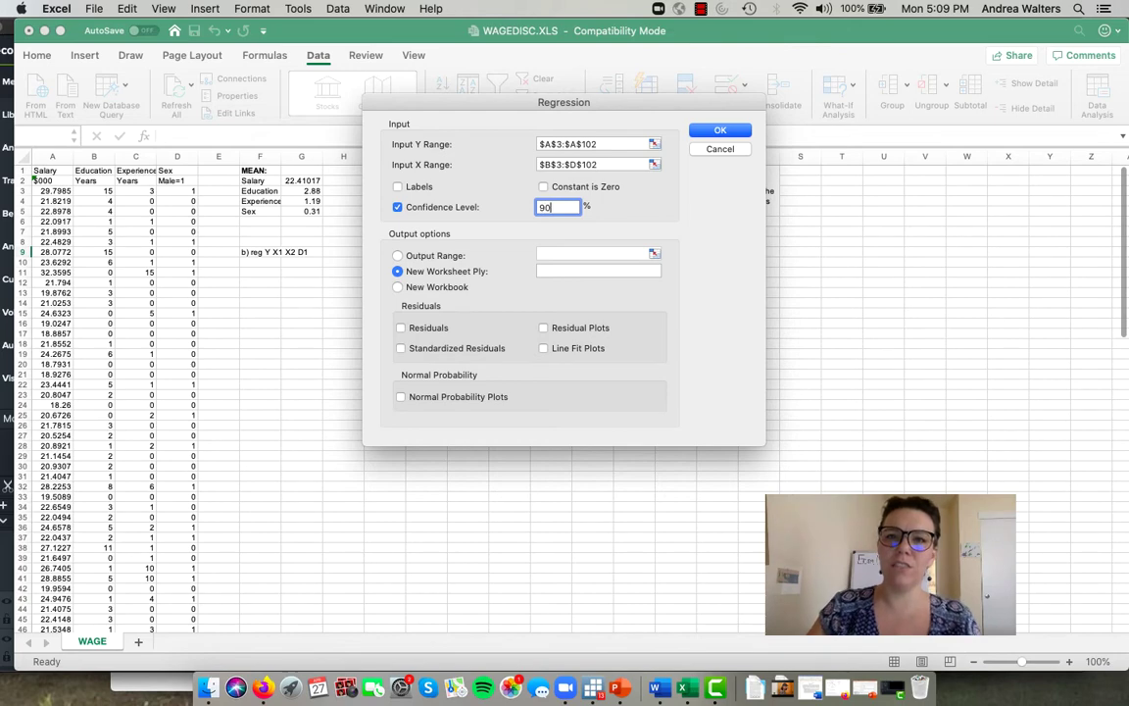
Step: Output the regression results to the current sheet starting at cell J8 and run the regression
{"action": "left_click", "coordinate": [398, 256]}
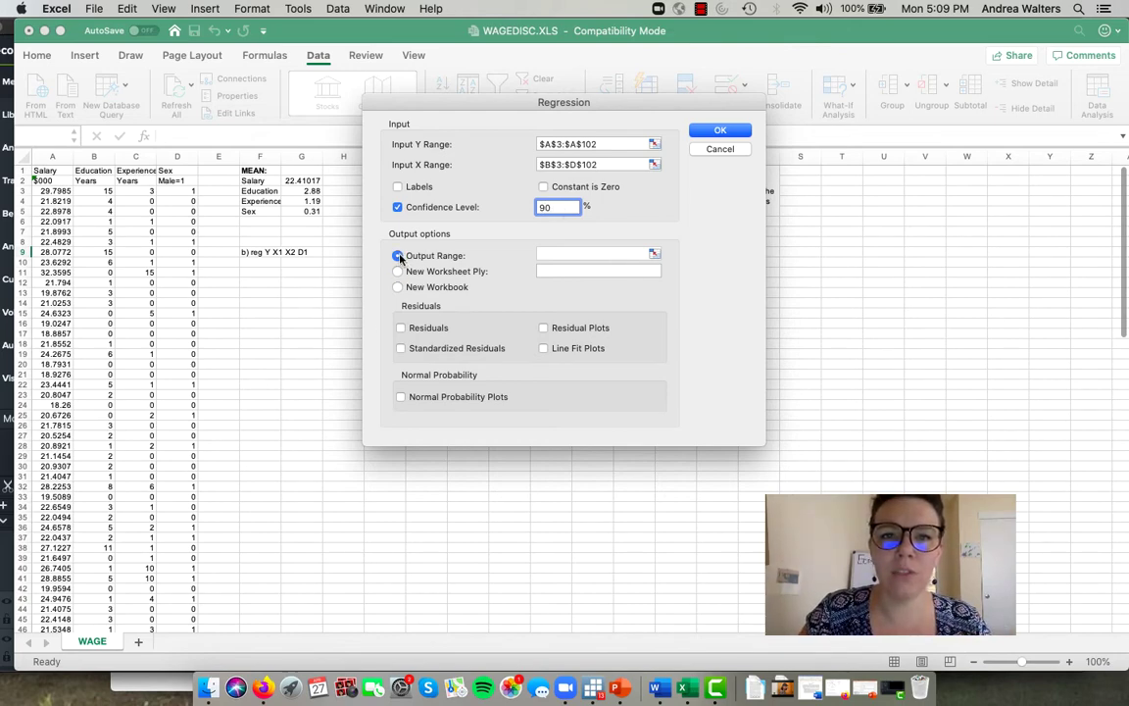
{"action": "left_click", "coordinate": [655, 254]}
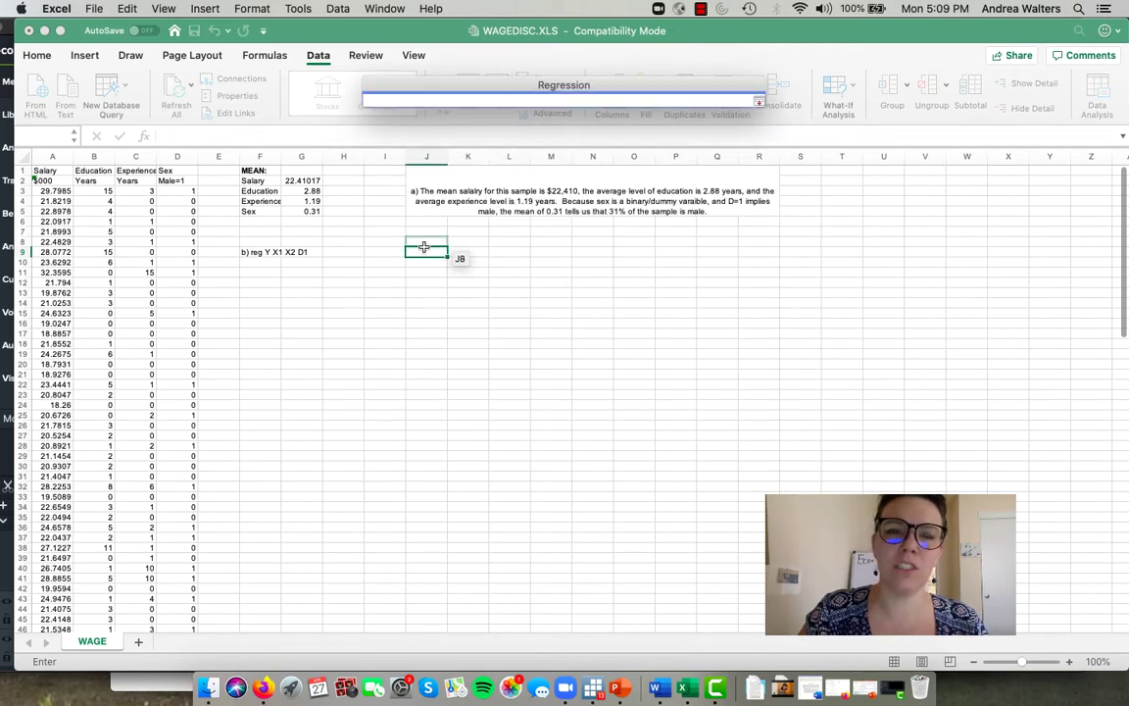
{"action": "left_click", "coordinate": [416, 241]}
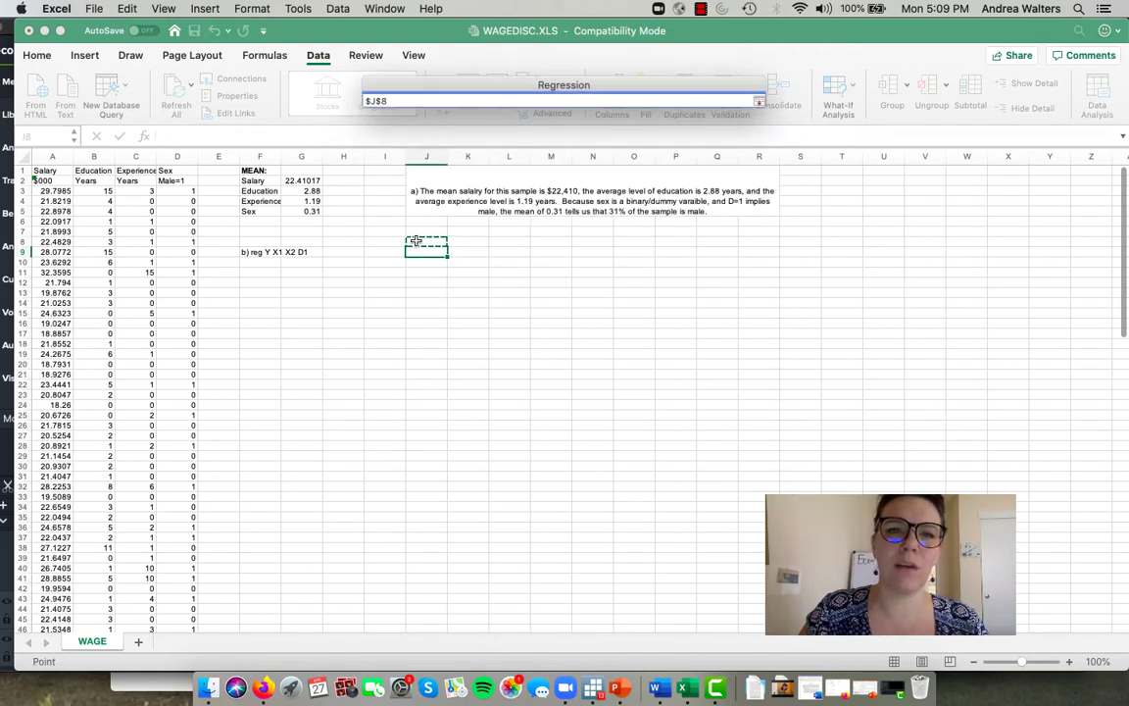
{"action": "left_click", "coordinate": [758, 99]}
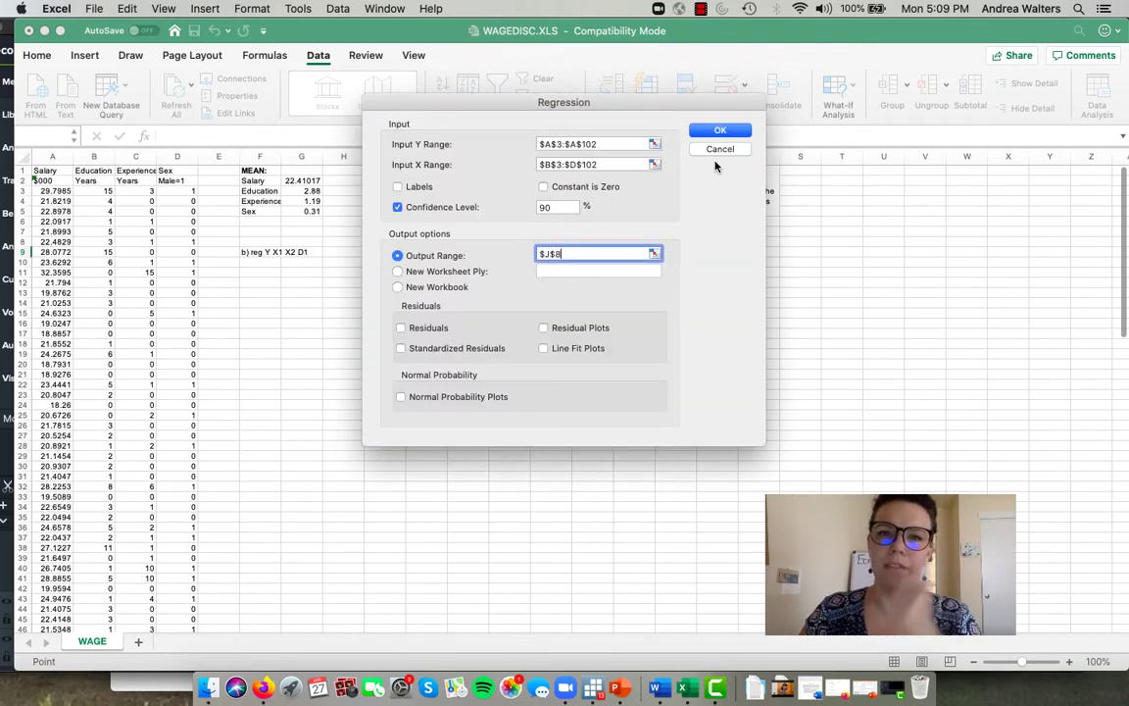
{"action": "left_click", "coordinate": [723, 131]}
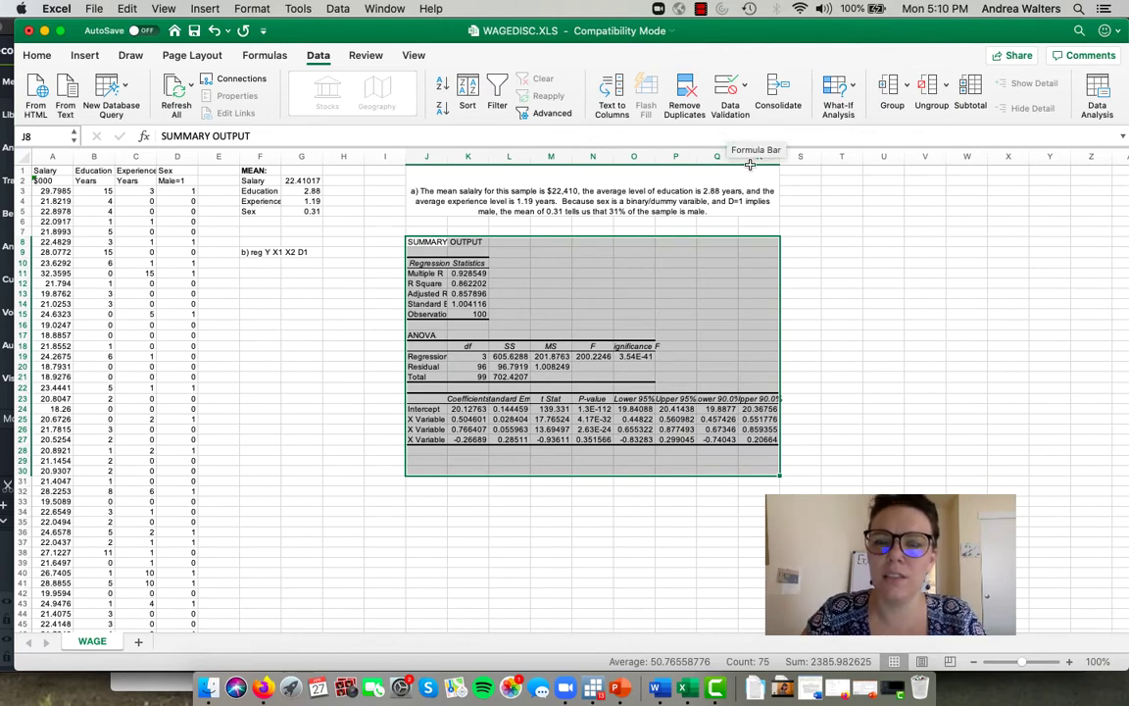
Step: Examine the R Square value and the regression, residual and total sums of squares in the summary output
{"action": "left_click", "coordinate": [508, 304]}
{"action": "left_click", "coordinate": [480, 284]}
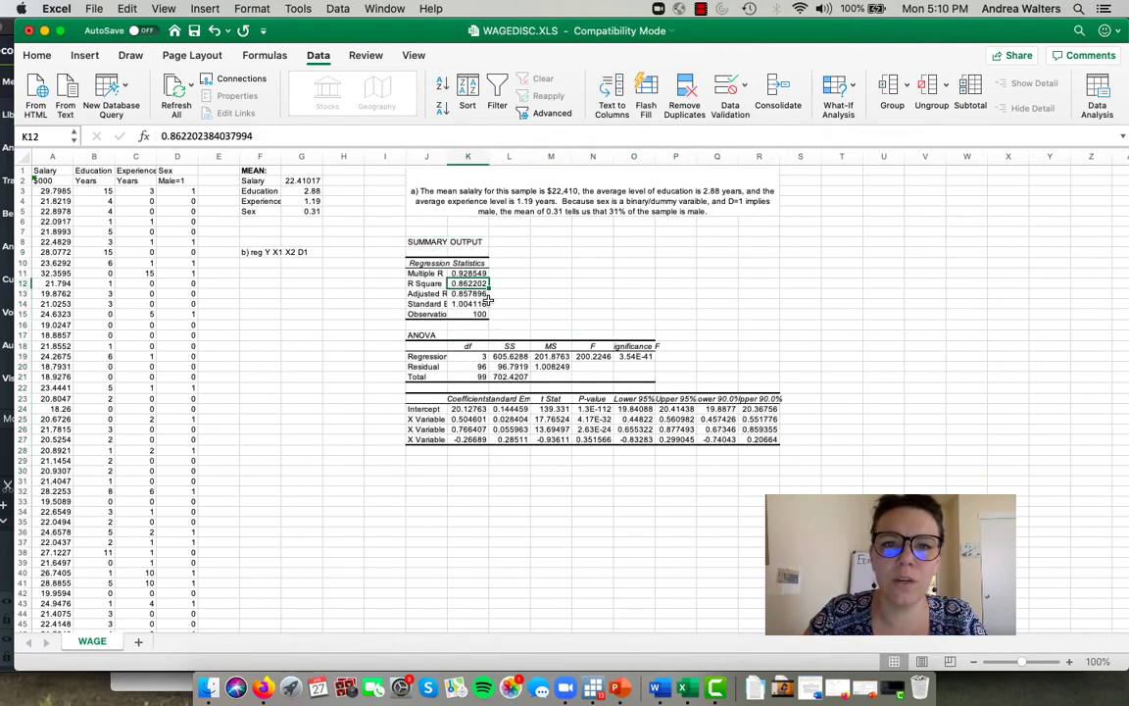
{"action": "left_click", "coordinate": [509, 356]}
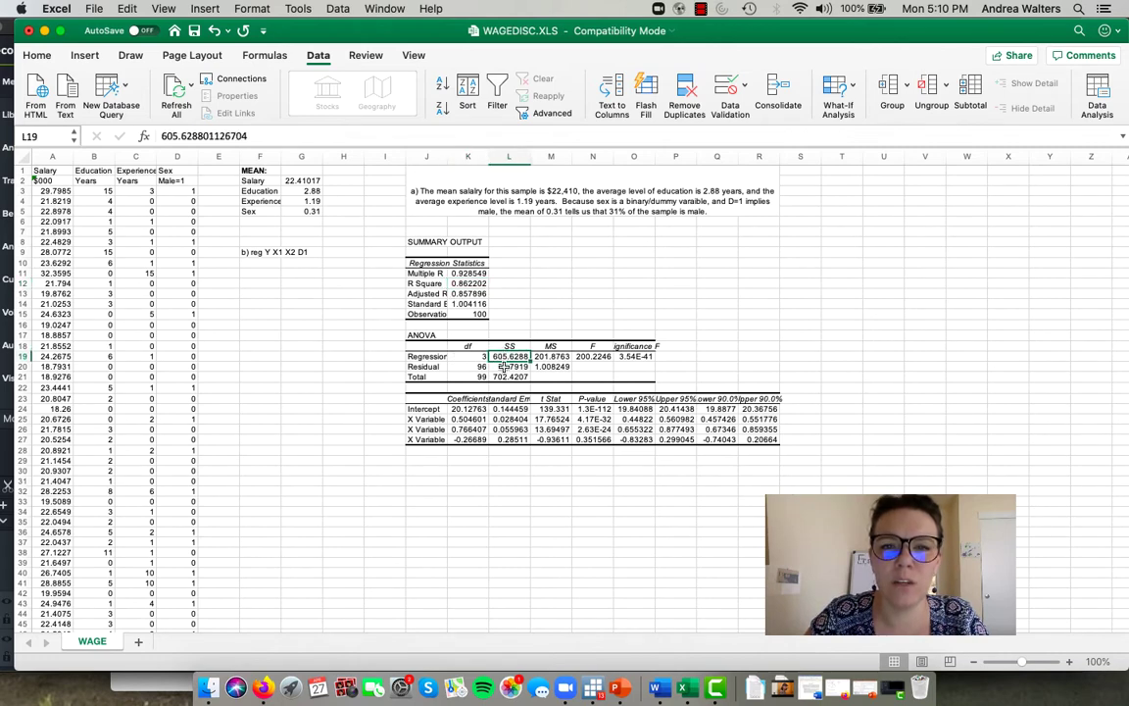
{"action": "left_click", "coordinate": [508, 367]}
{"action": "left_click", "coordinate": [508, 376]}
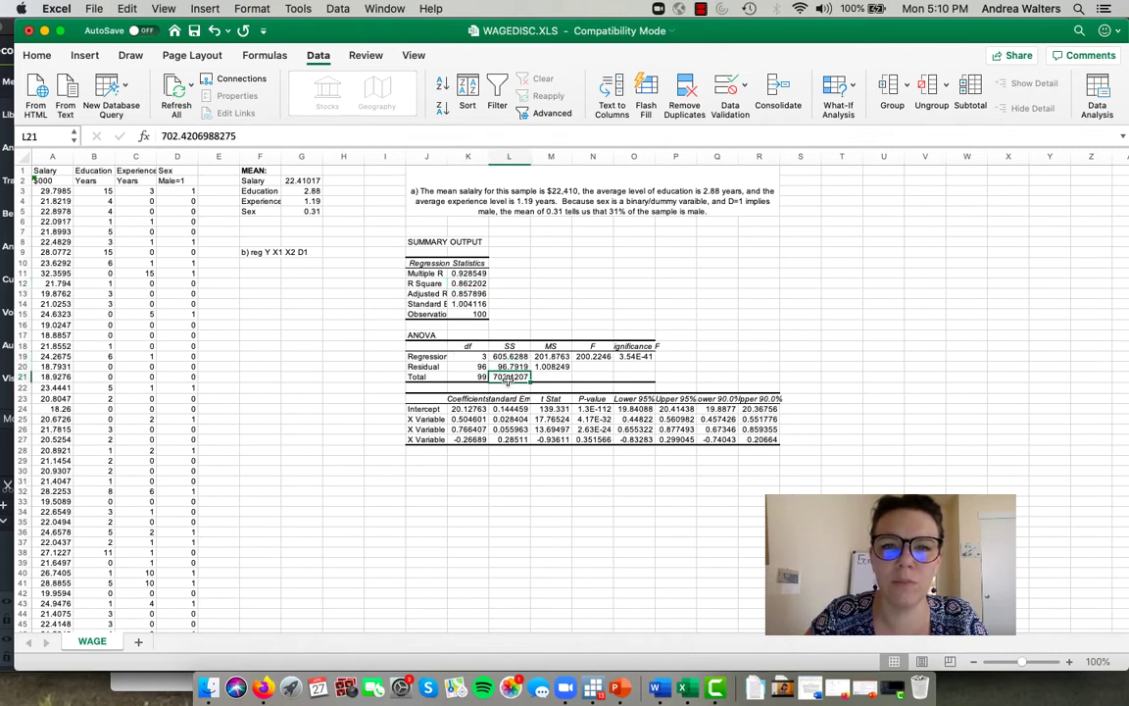
{"action": "left_click", "coordinate": [469, 283]}
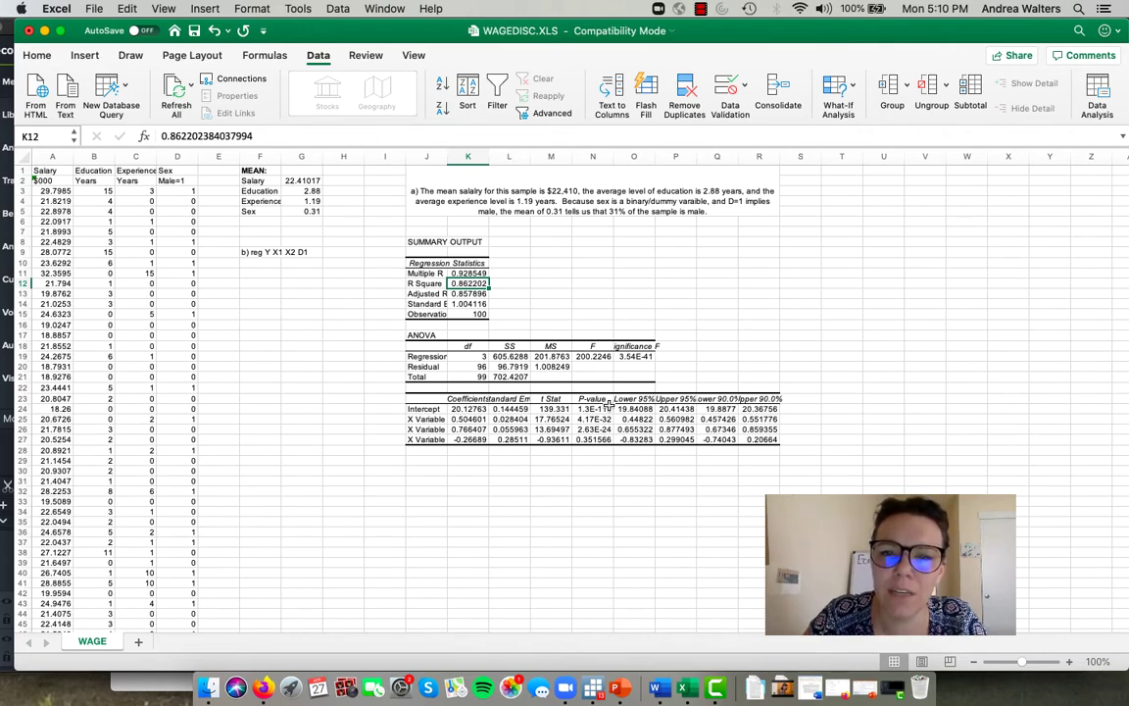
Step: Check the p-values of the intercept and the three X variables for statistical significance
{"action": "left_click_drag", "start_coordinate": [607, 409], "coordinate": [607, 431]}
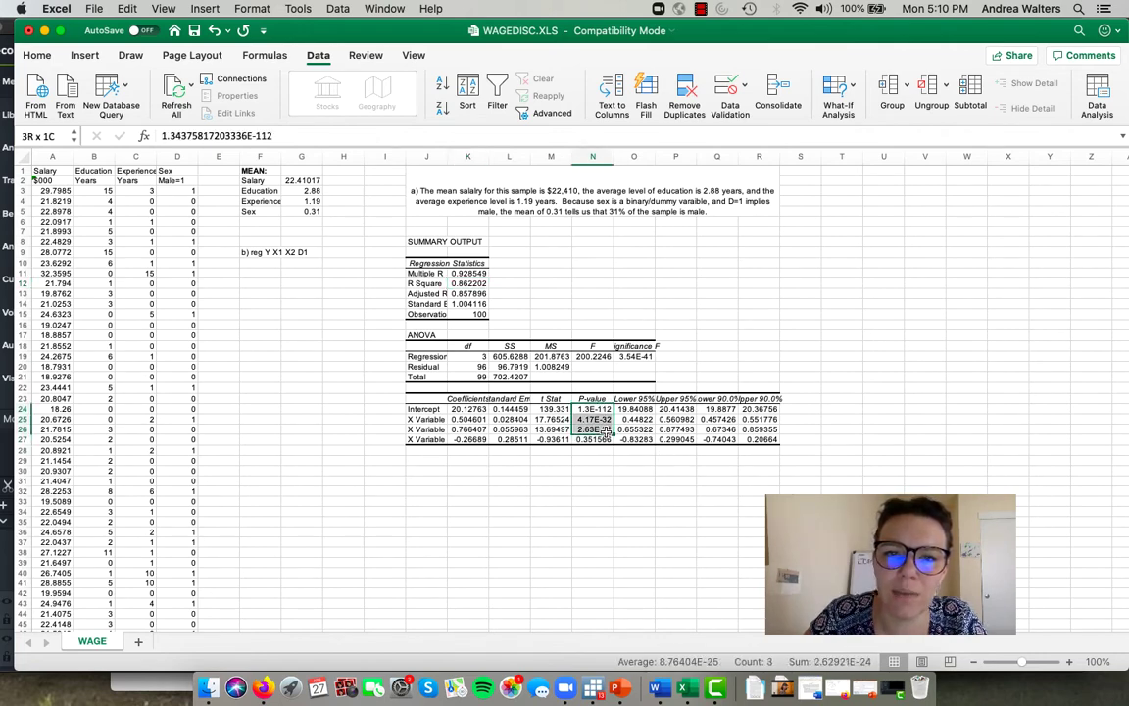
{"action": "left_click", "coordinate": [594, 419]}
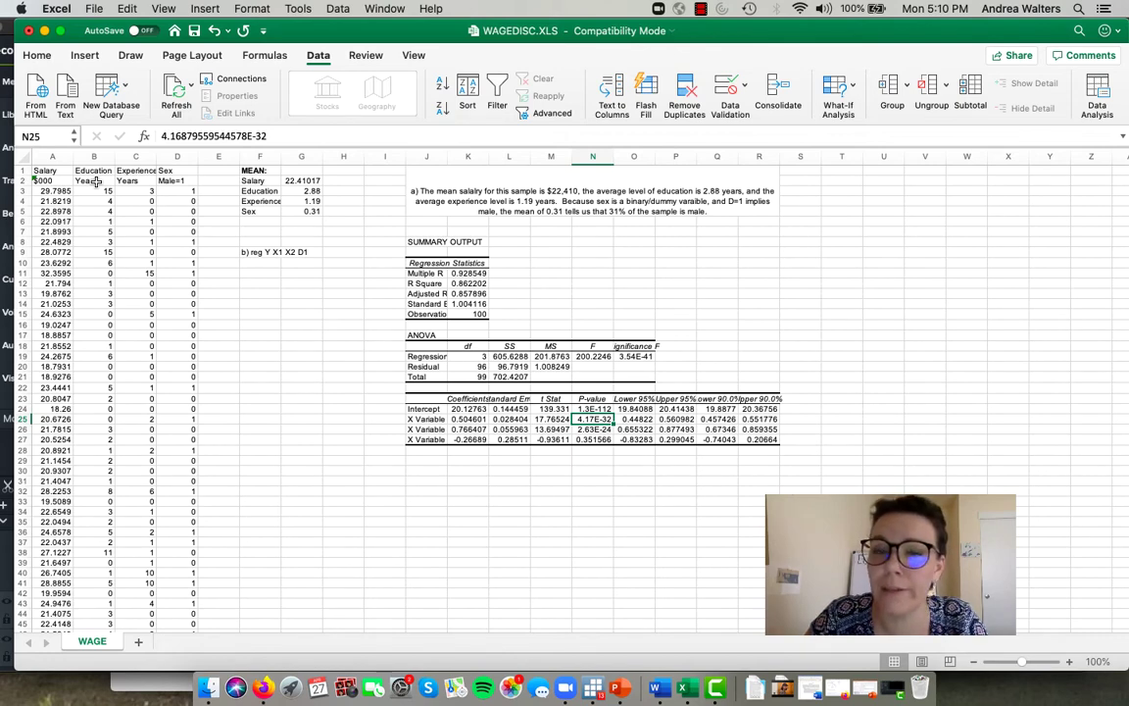
{"action": "key", "text": "Down"}
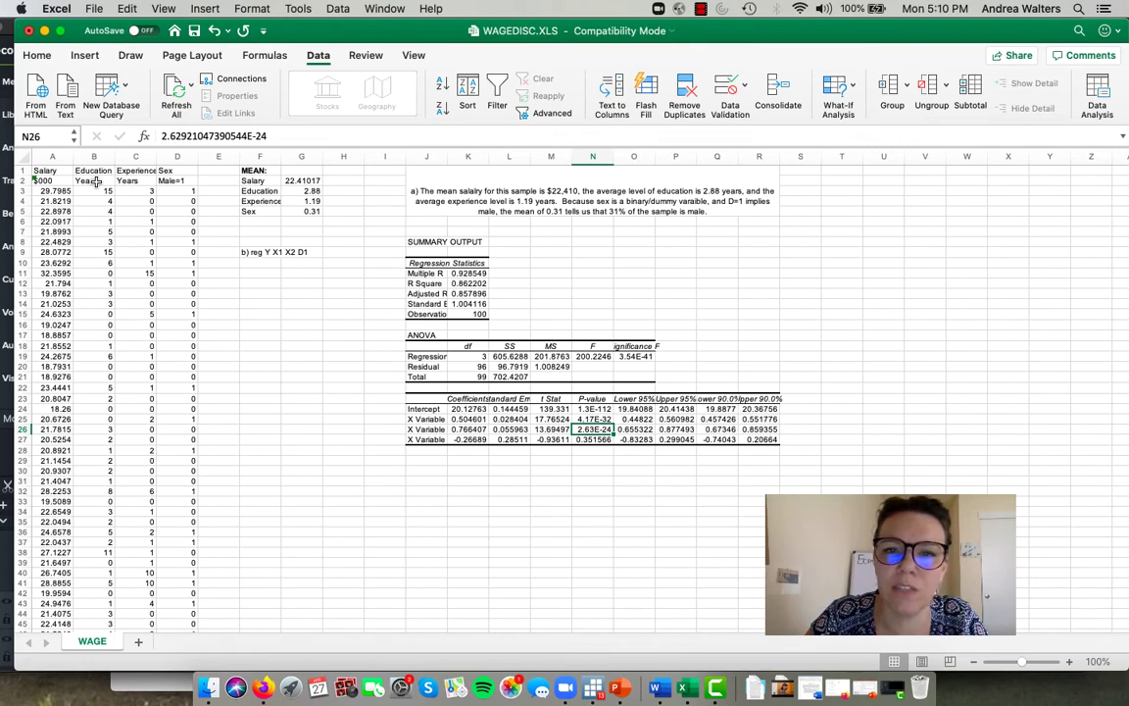
{"action": "key", "text": "Down"}
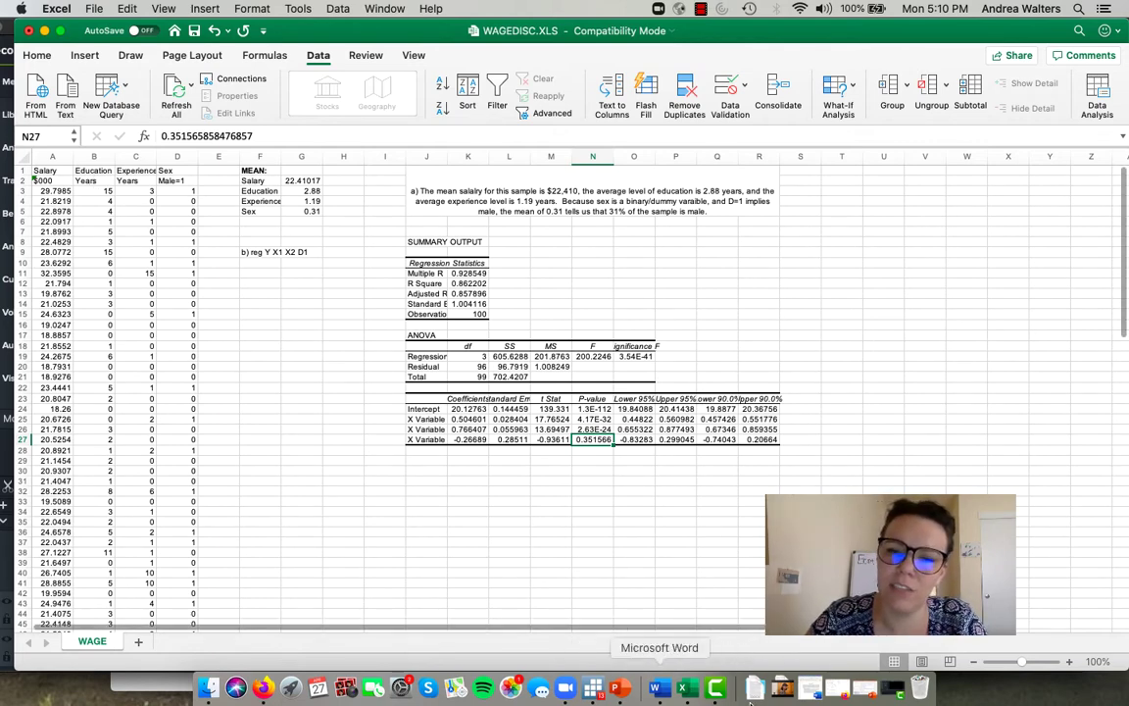
Step: Reread question b in the Word assignment, and back in Excel examine the third X variable's t statistic, standard error and confidence limits
{"action": "left_click", "coordinate": [666, 689]}
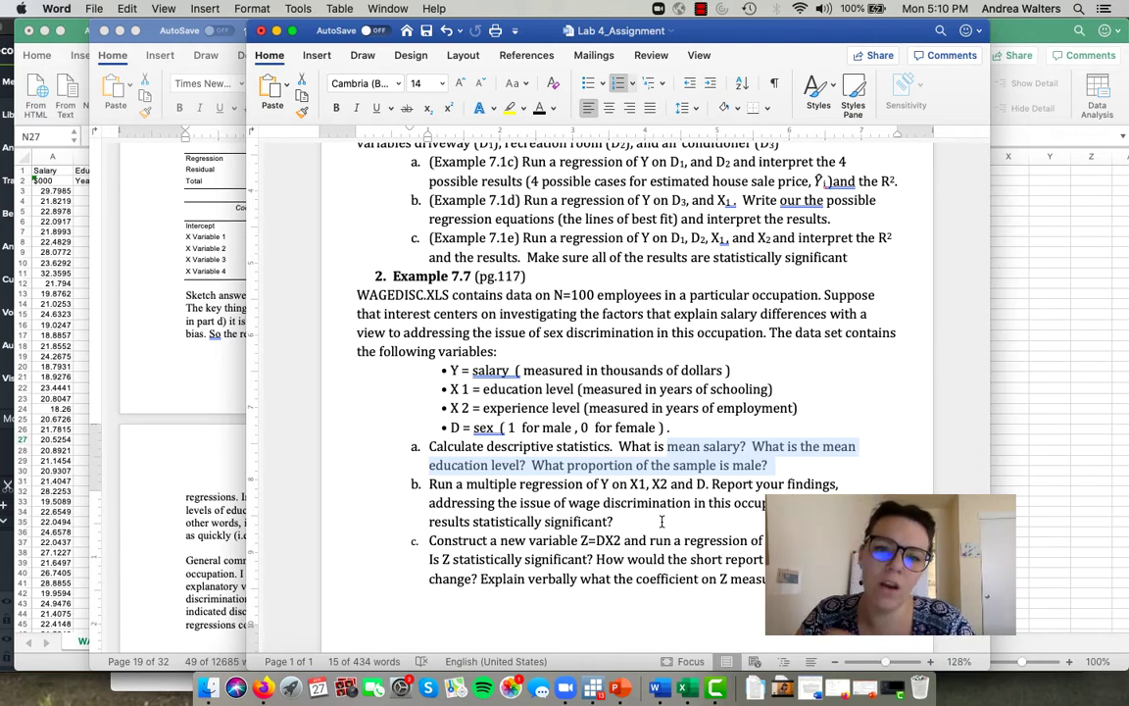
{"action": "left_click", "coordinate": [1102, 416]}
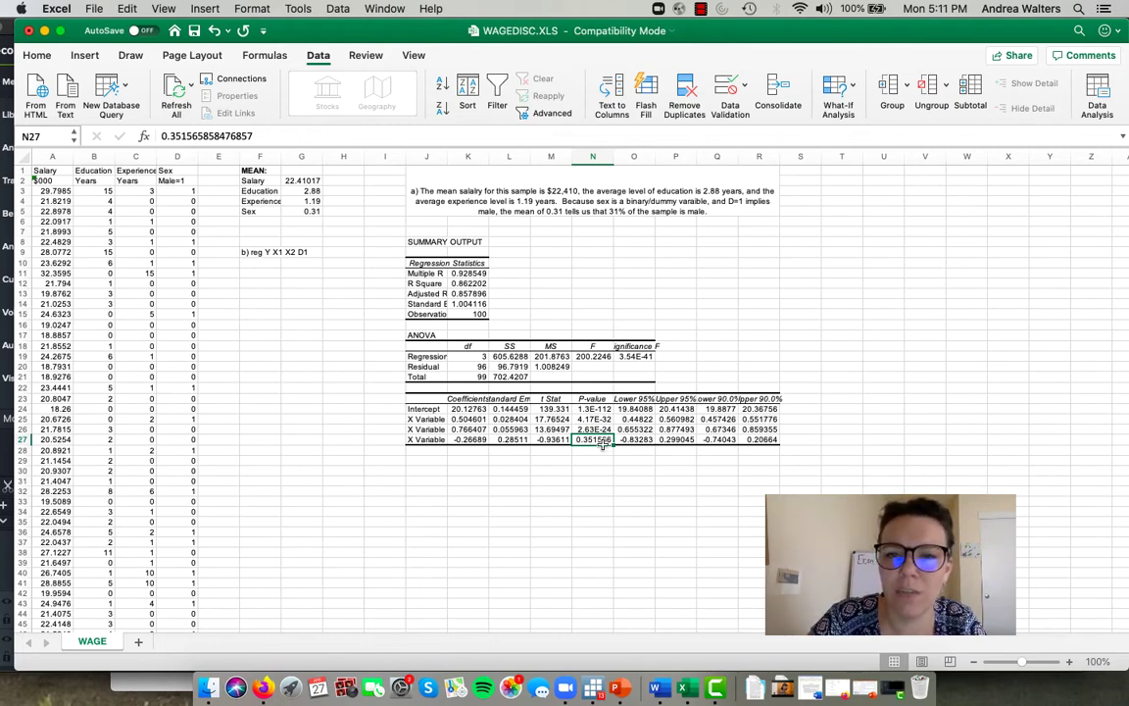
{"action": "left_click", "coordinate": [549, 439]}
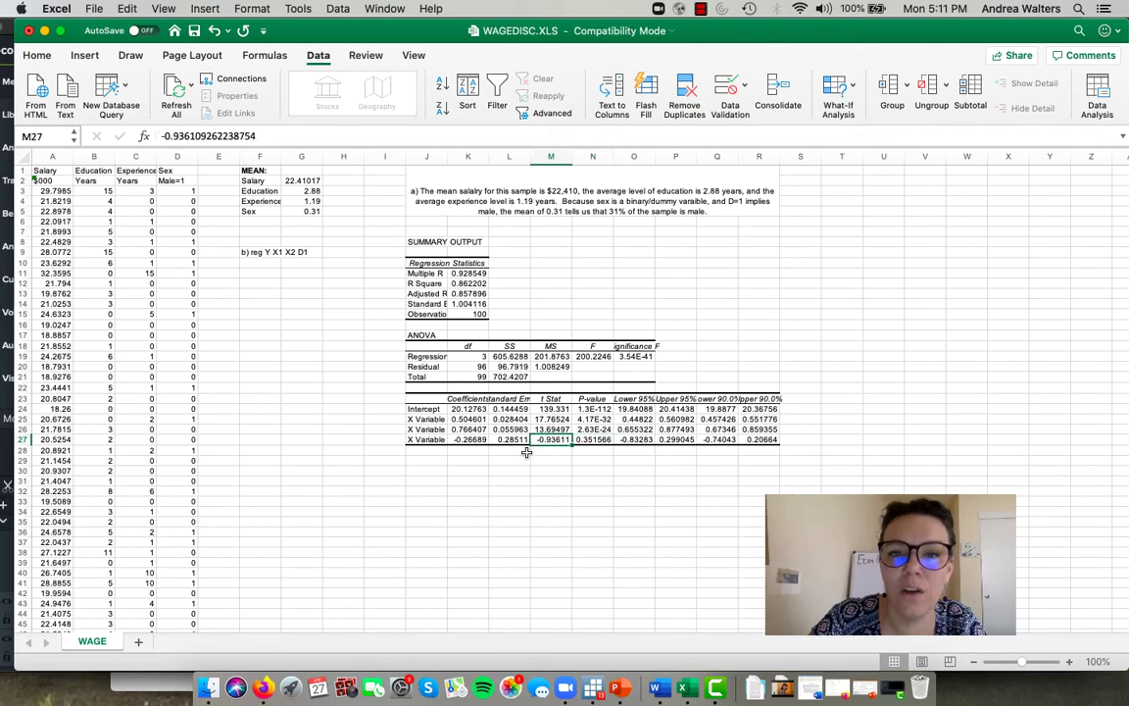
{"action": "left_click", "coordinate": [512, 439]}
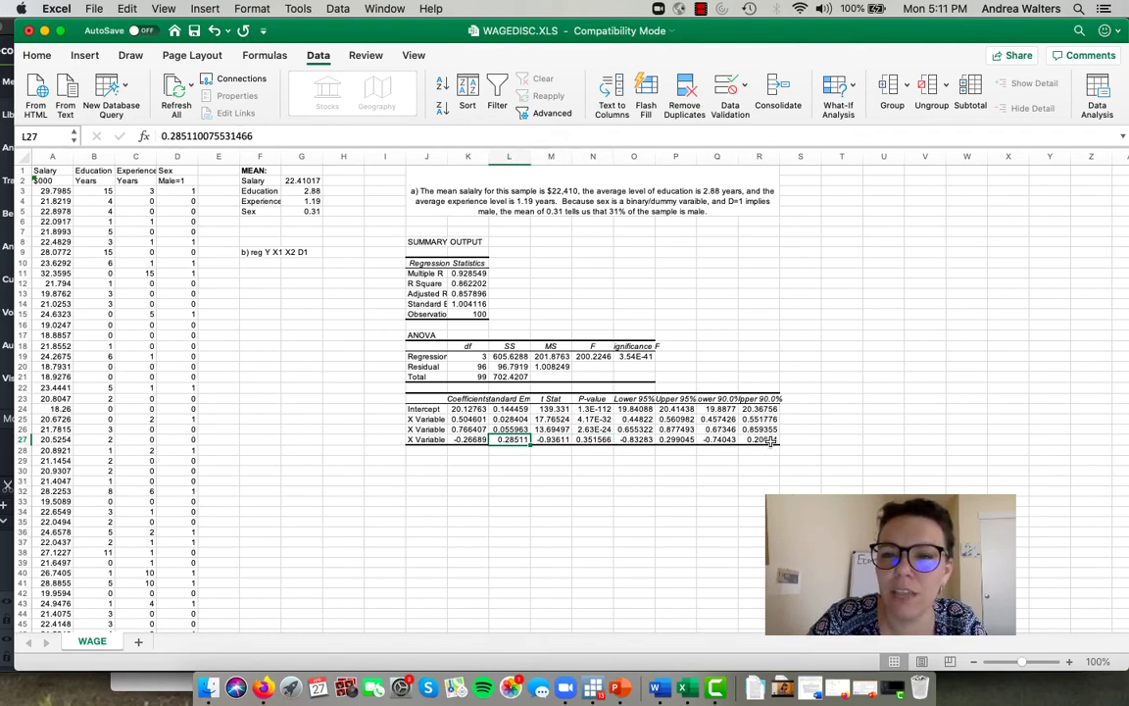
{"action": "left_click_drag", "start_coordinate": [630, 439], "coordinate": [764, 440]}
{"action": "left_click", "coordinate": [730, 489]}
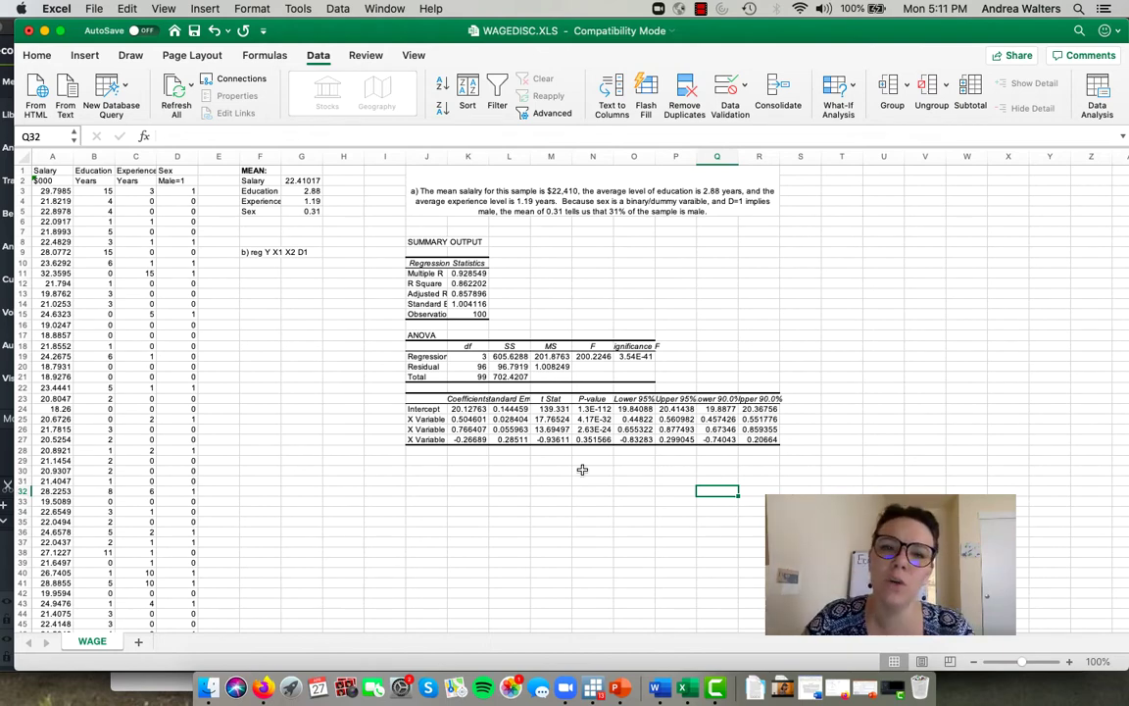
Step: Merge and center the block Q10:V15 beside the regression output and turn on text wrapping for it
{"action": "left_click", "coordinate": [521, 213]}
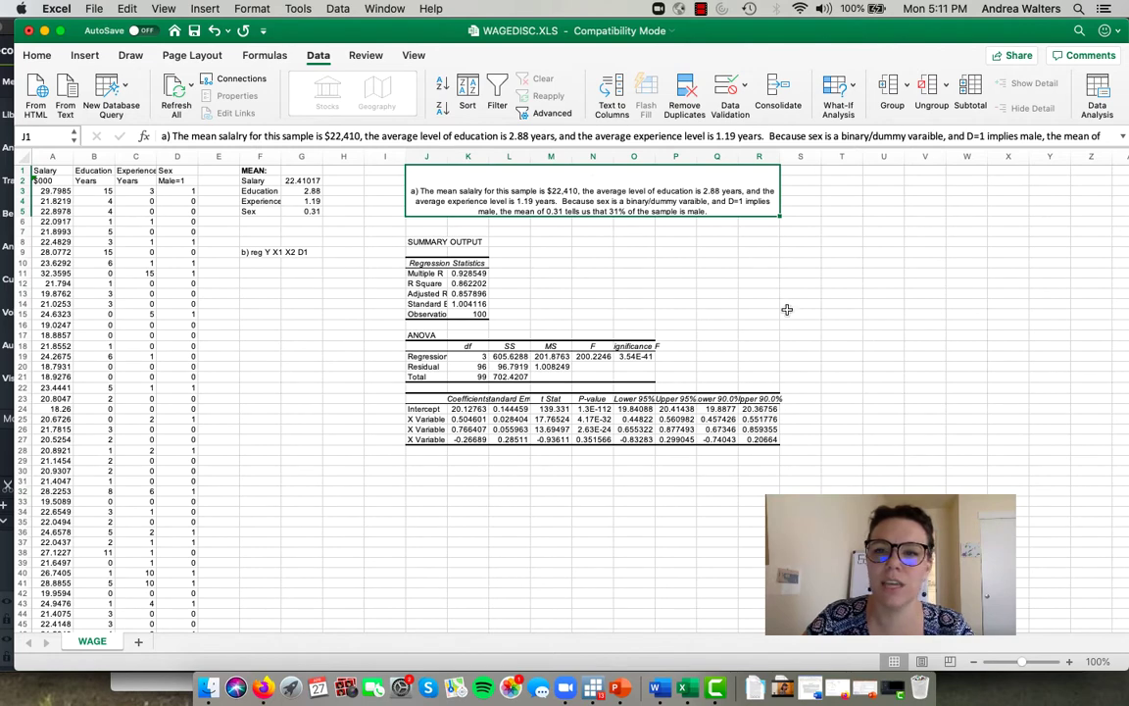
{"action": "mouse_move", "coordinate": [703, 262]}
{"action": "left_mouse_down"}
{"action": "mouse_move", "coordinate": [715, 282]}
{"action": "mouse_move", "coordinate": [804, 313]}
{"action": "mouse_move", "coordinate": [927, 314]}
{"action": "left_mouse_up"}
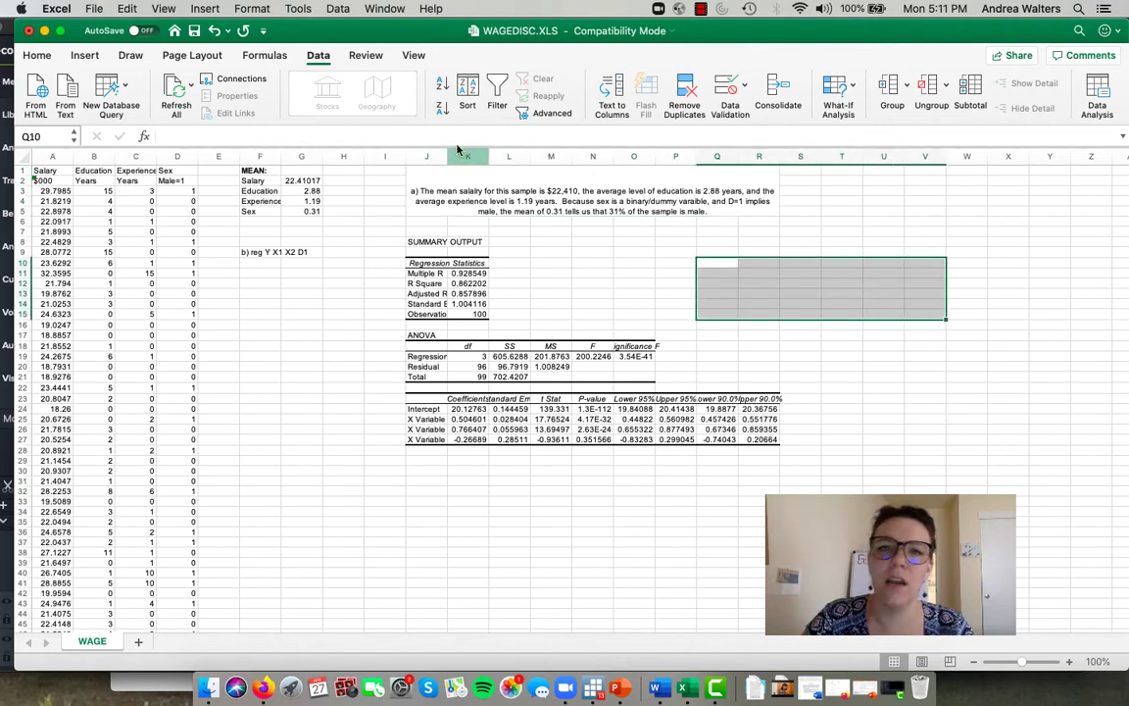
{"action": "left_click", "coordinate": [39, 55]}
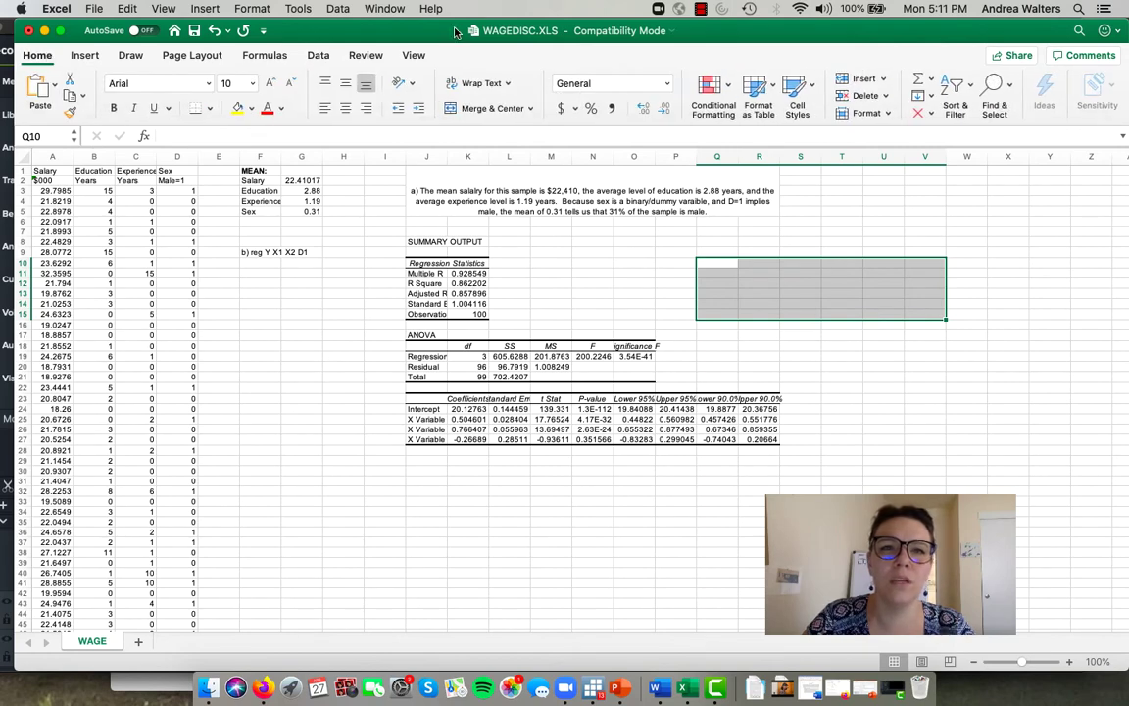
{"action": "left_click", "coordinate": [471, 113]}
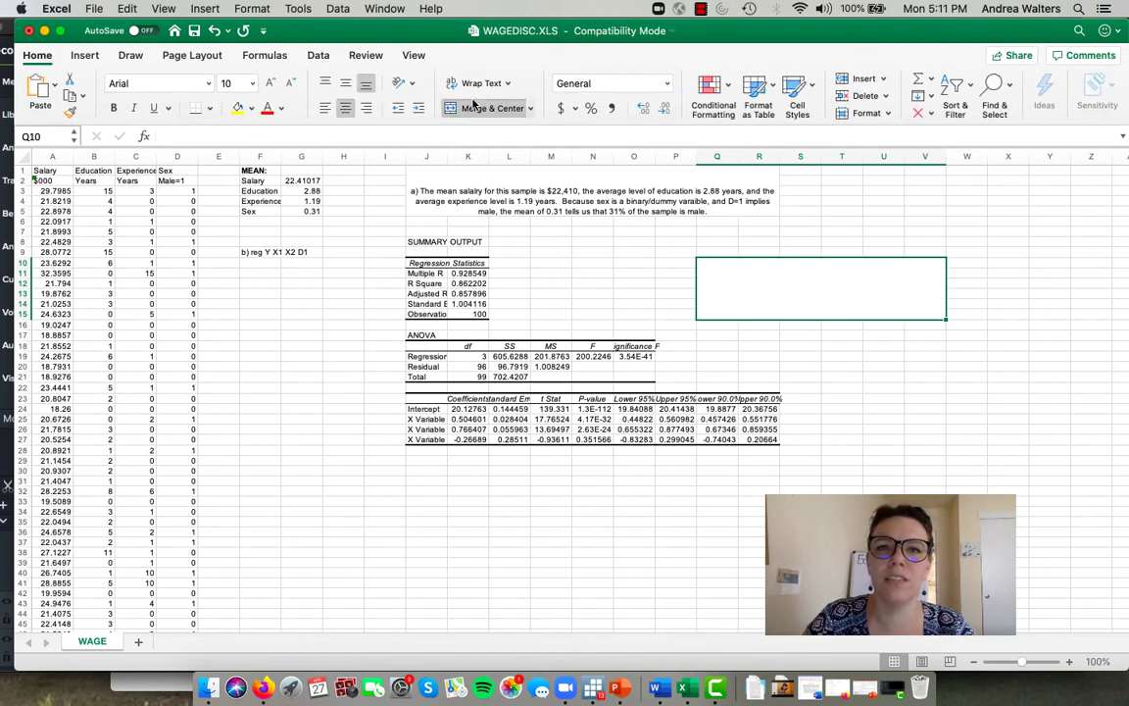
{"action": "left_click", "coordinate": [477, 85]}
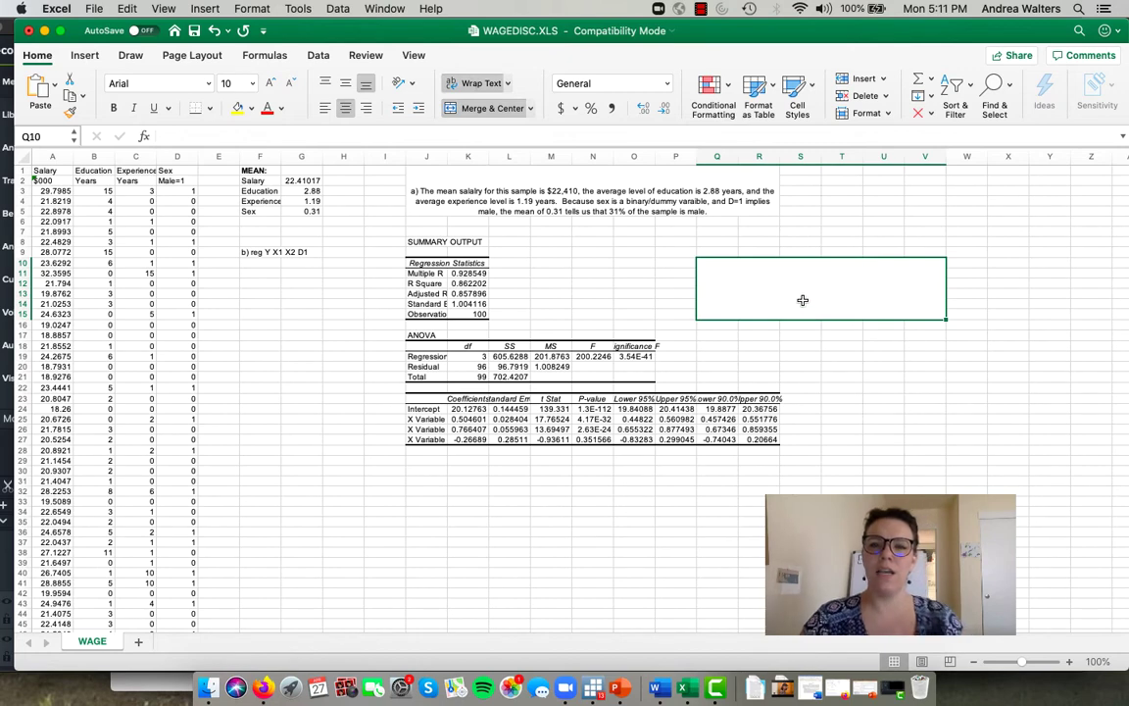
Step: Begin the answer in the merged block with "b) The estimated coefficient for sex is not statistically significantly different from zero,"
{"action": "type", "text": "b)"}
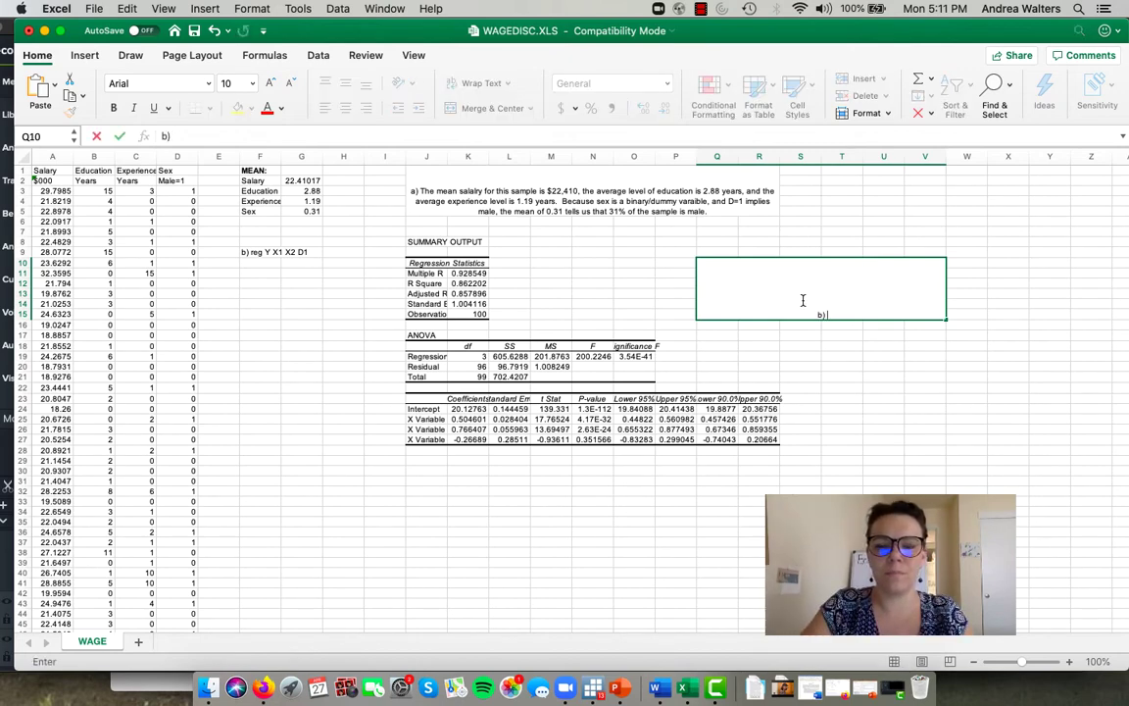
{"action": "type", "text": " the "}
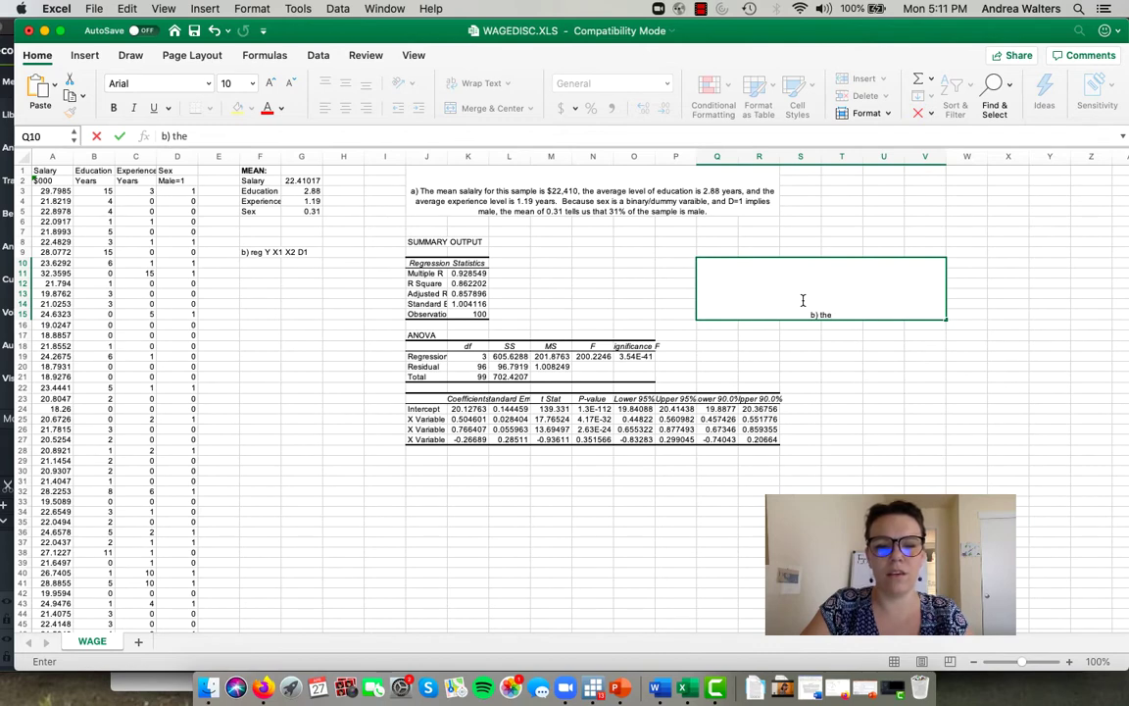
{"action": "type", "text": "coeffic"}
{"action": "key", "text": "BackSpace"}
{"action": "key", "text": "BackSpace"}
{"action": "key", "text": "BackSpace"}
{"action": "key", "text": "BackSpace"}
{"action": "key", "text": "BackSpace"}
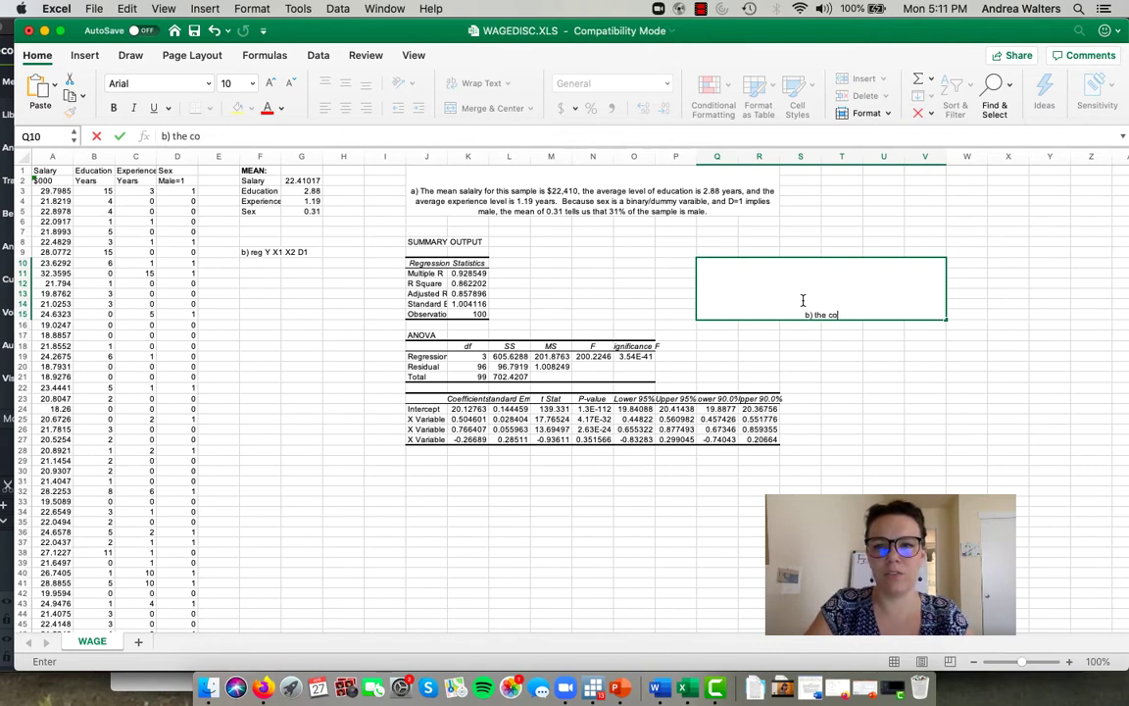
{"action": "key", "text": "BackSpace"}
{"action": "key", "text": "BackSpace"}
{"action": "key", "text": "BackSpace"}
{"action": "key", "text": "BackSpace"}
{"action": "key", "text": "BackSpace"}
{"action": "key", "text": "BackSpace"}
{"action": "type", "text": "The e"}
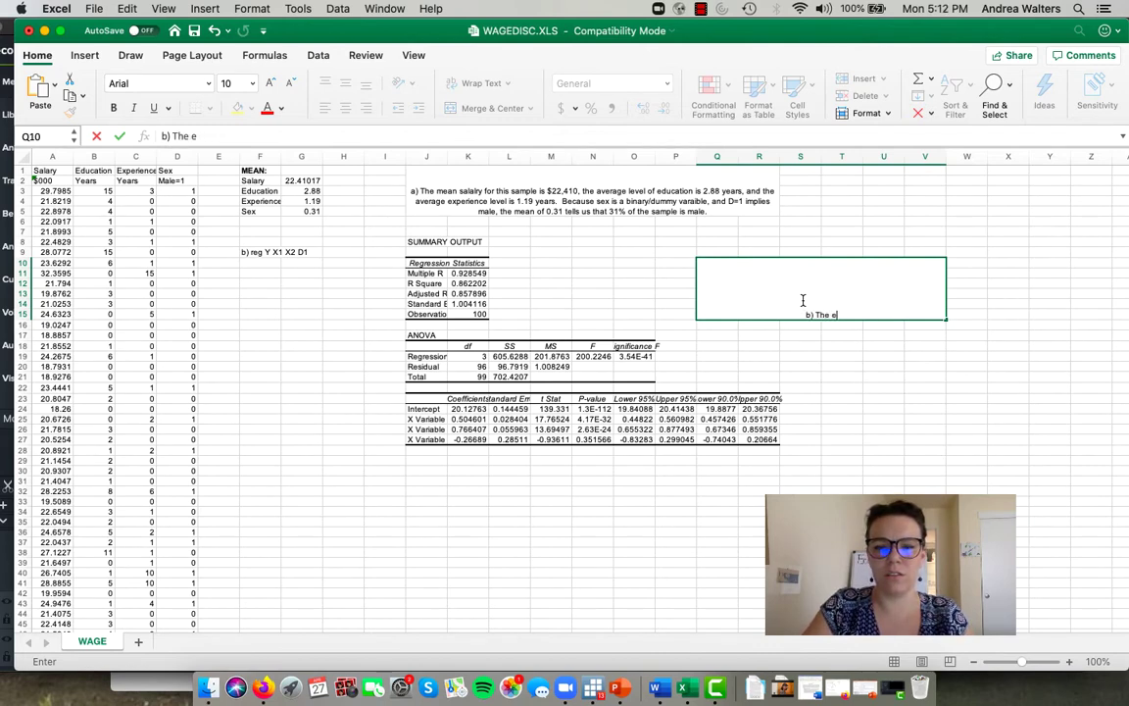
{"action": "type", "text": "stimated coeffi"}
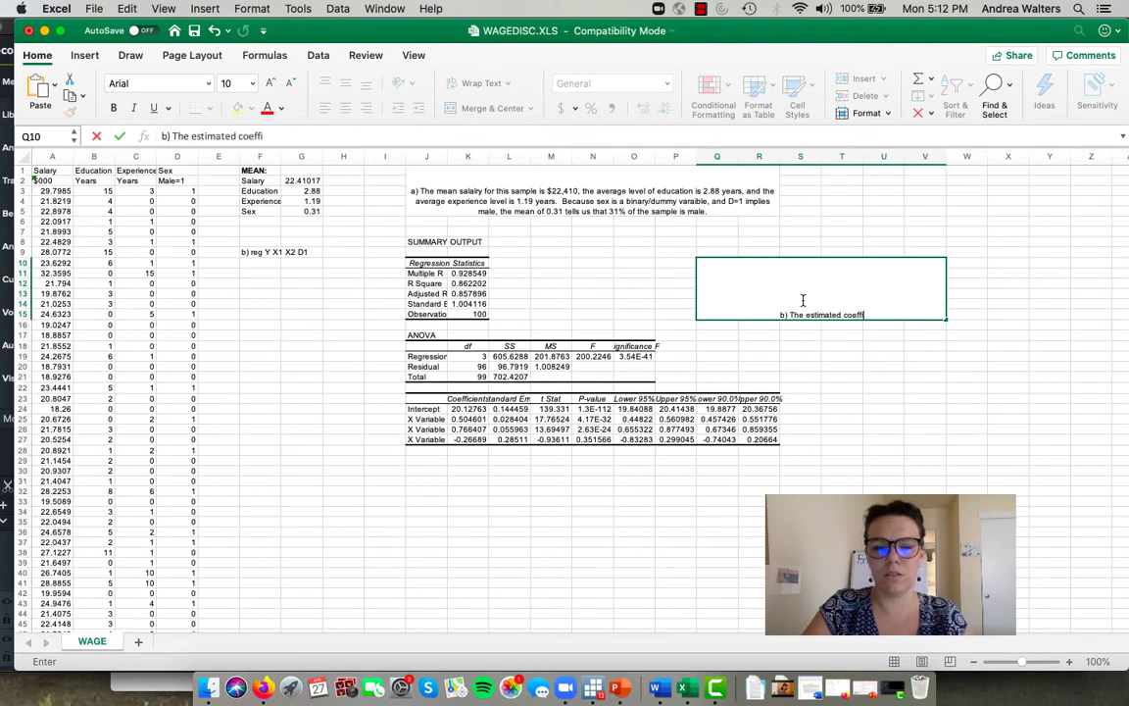
{"action": "type", "text": "cient for "}
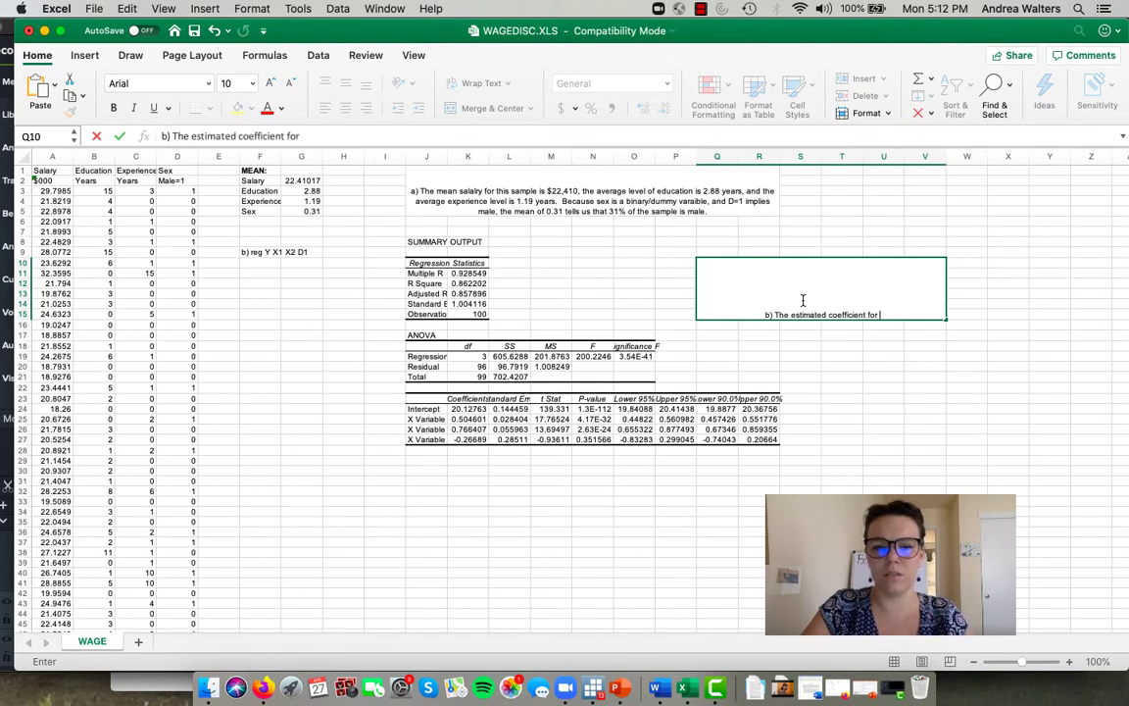
{"action": "type", "text": "sex is not sta"}
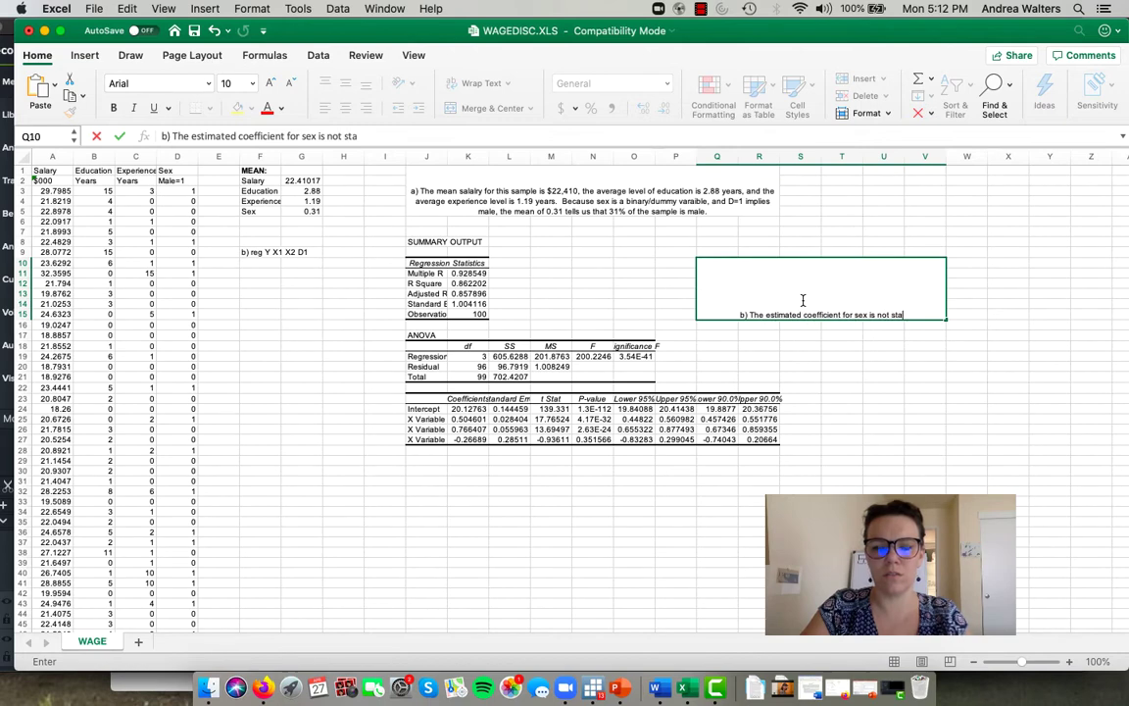
{"action": "type", "text": "tistically sign"}
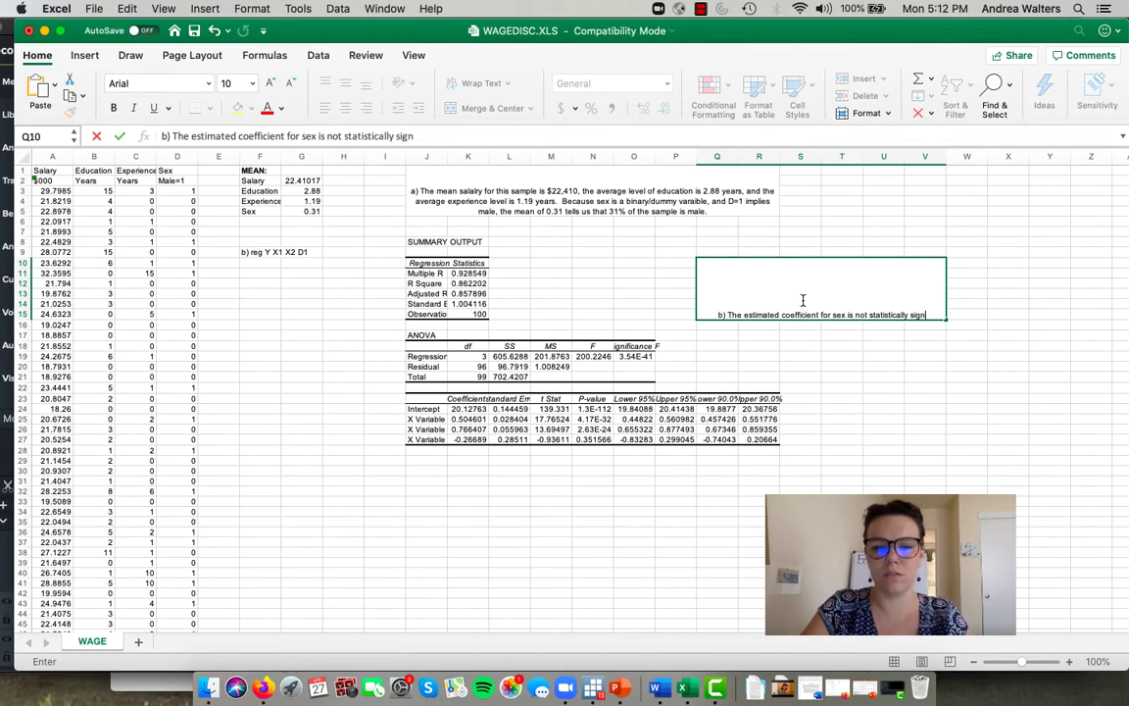
{"action": "key", "text": "BackSpace"}
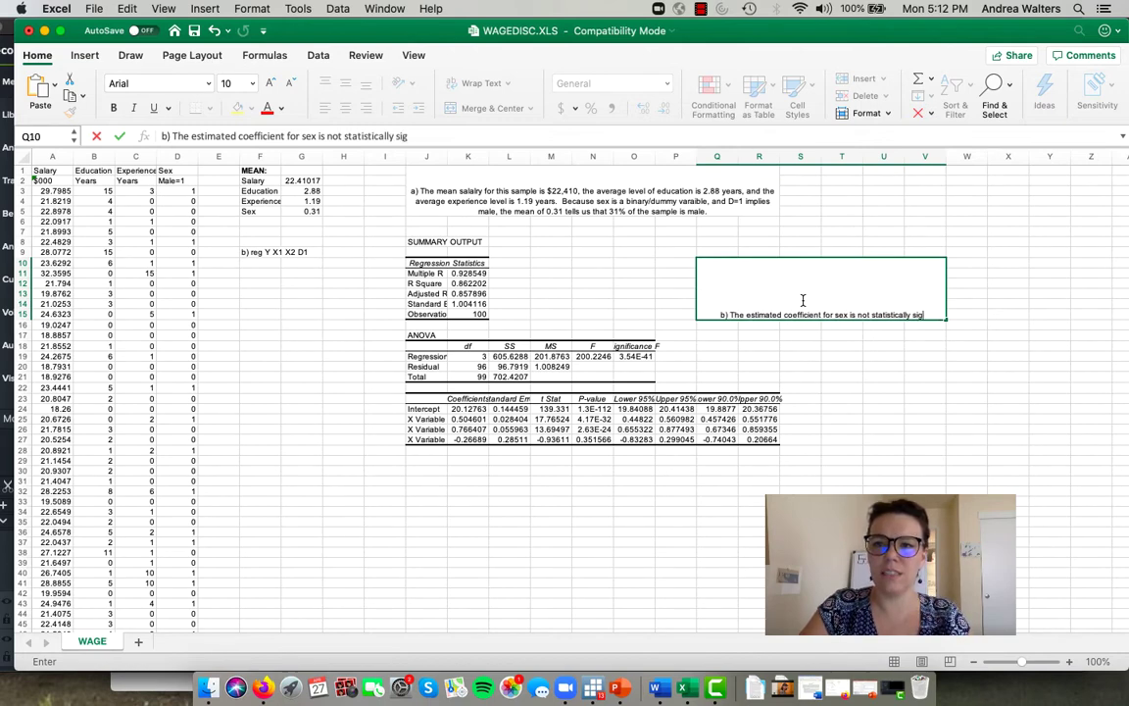
{"action": "type", "text": "nificantly "}
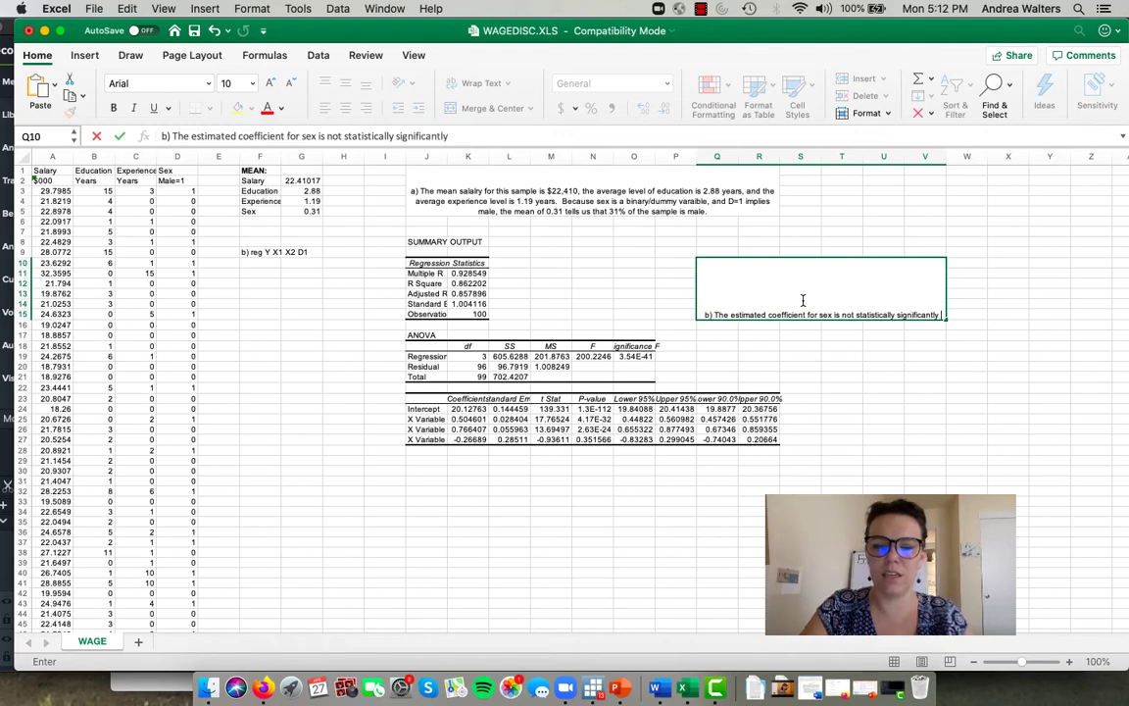
{"action": "type", "text": "different from "}
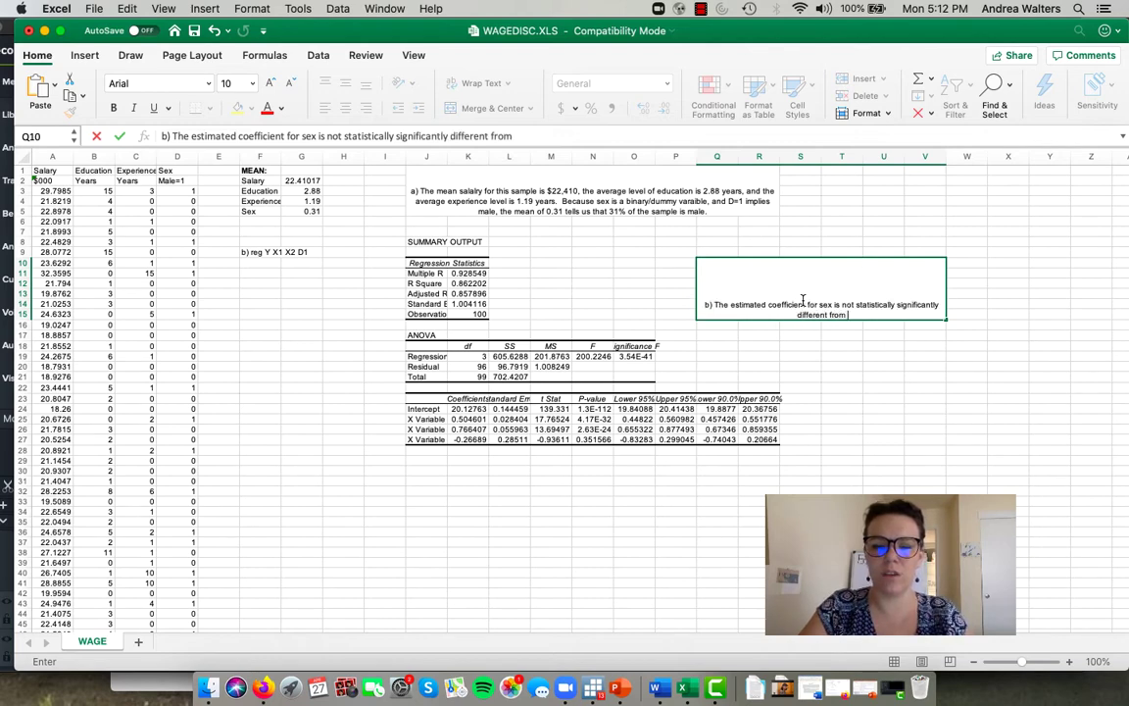
{"action": "type", "text": "zero"}
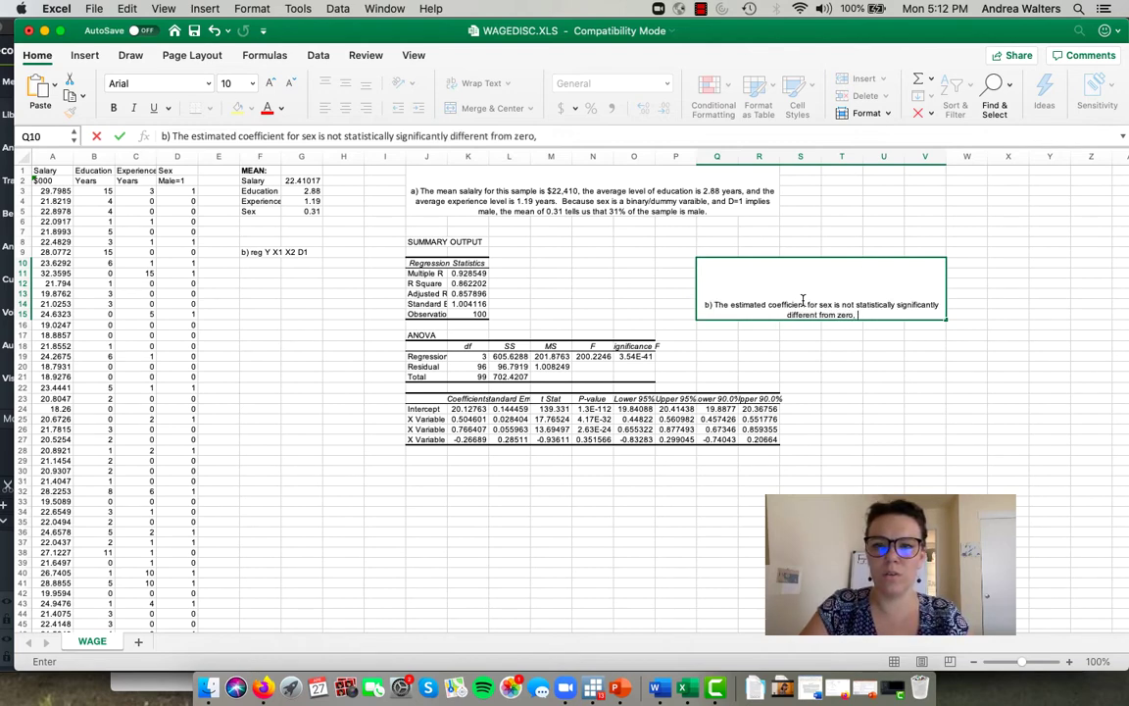
{"action": "type", "text": ","}
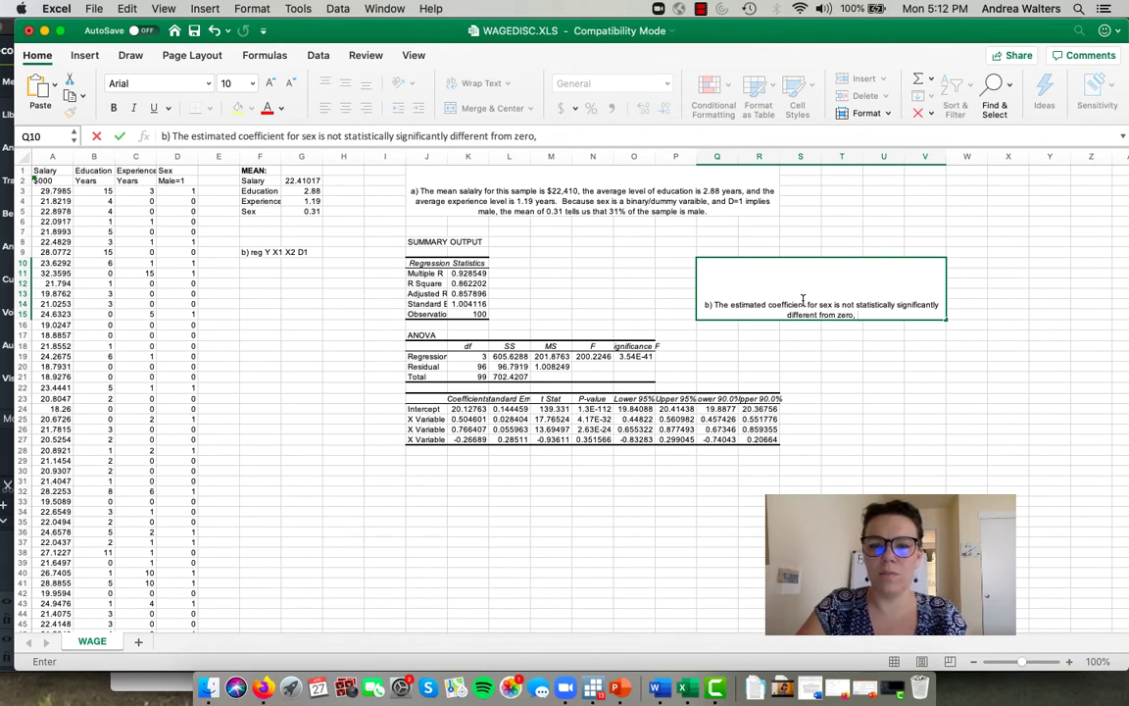
Step: Finish the question b answer with "but the explanatory variables educationand experience are."
{"action": "type", "text": " but the"}
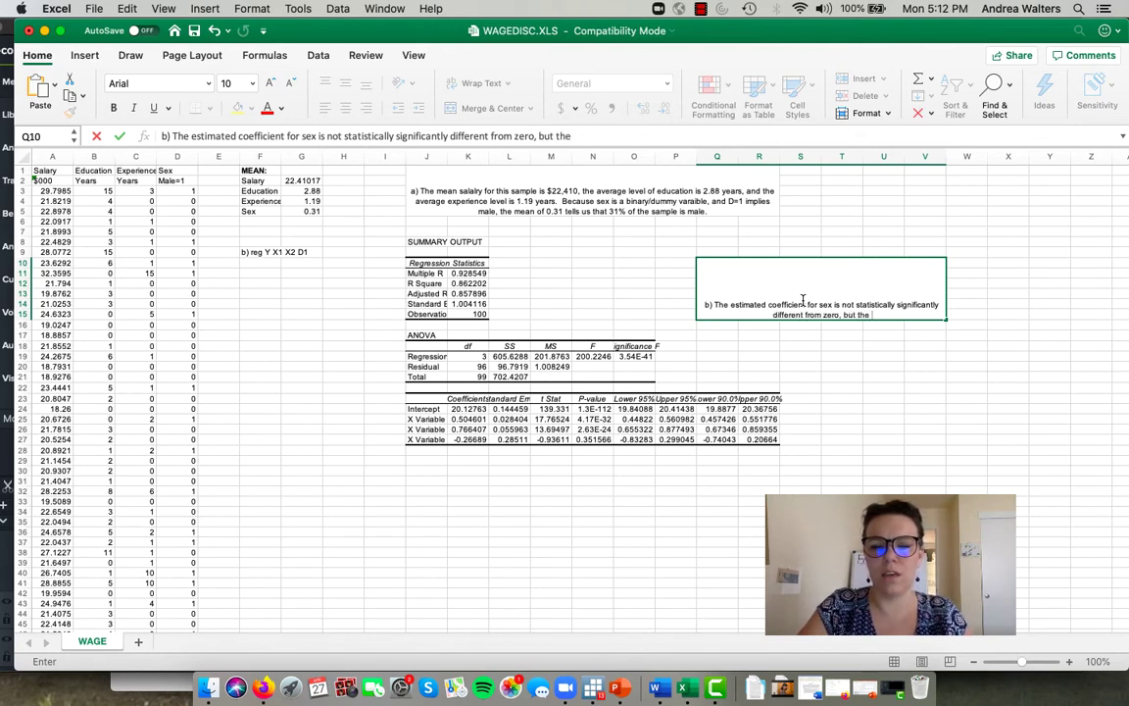
{"action": "type", "text": " explanatory v"}
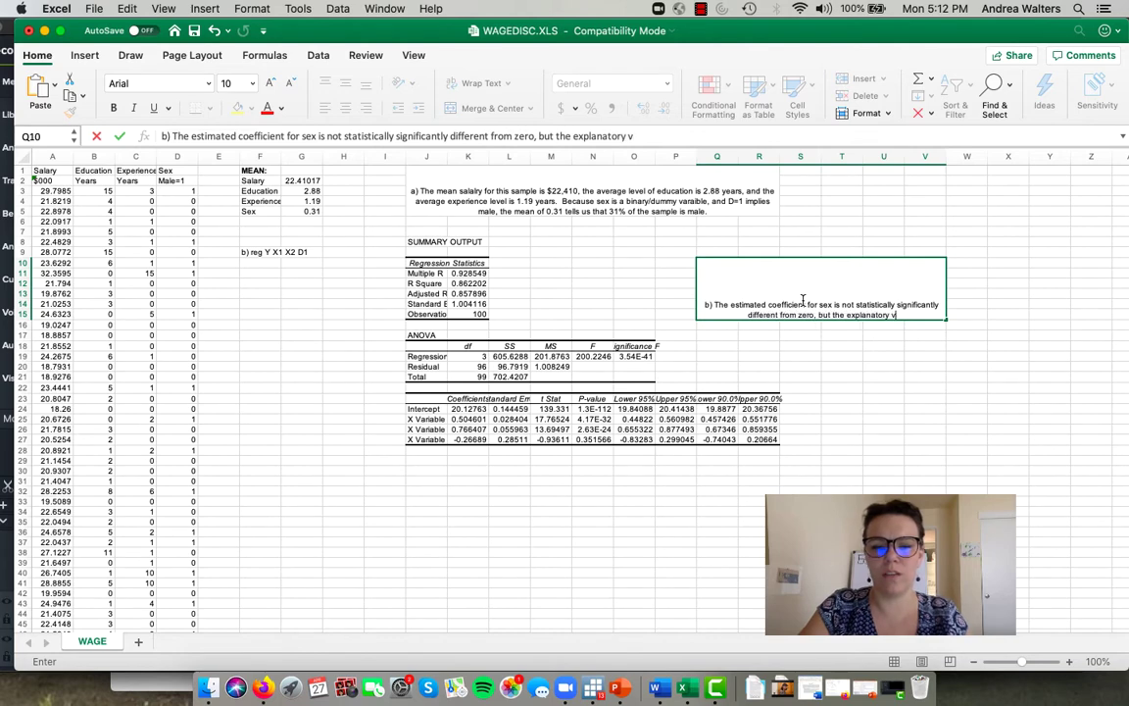
{"action": "type", "text": "ariables e"}
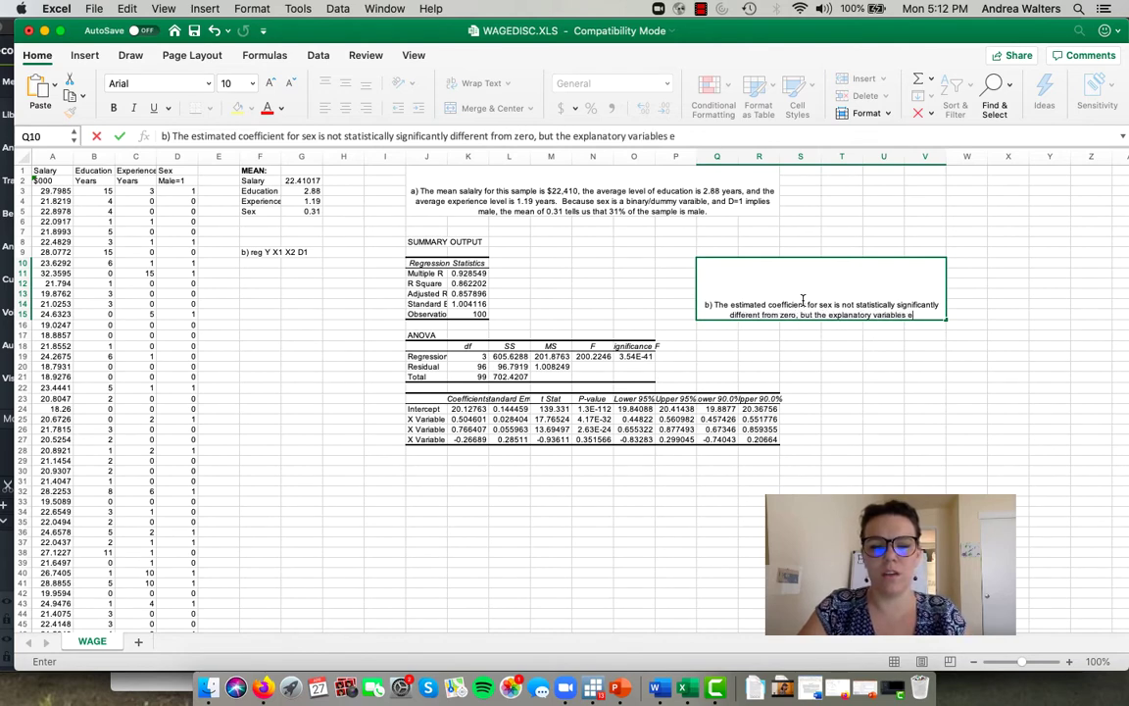
{"action": "type", "text": "ducationand "}
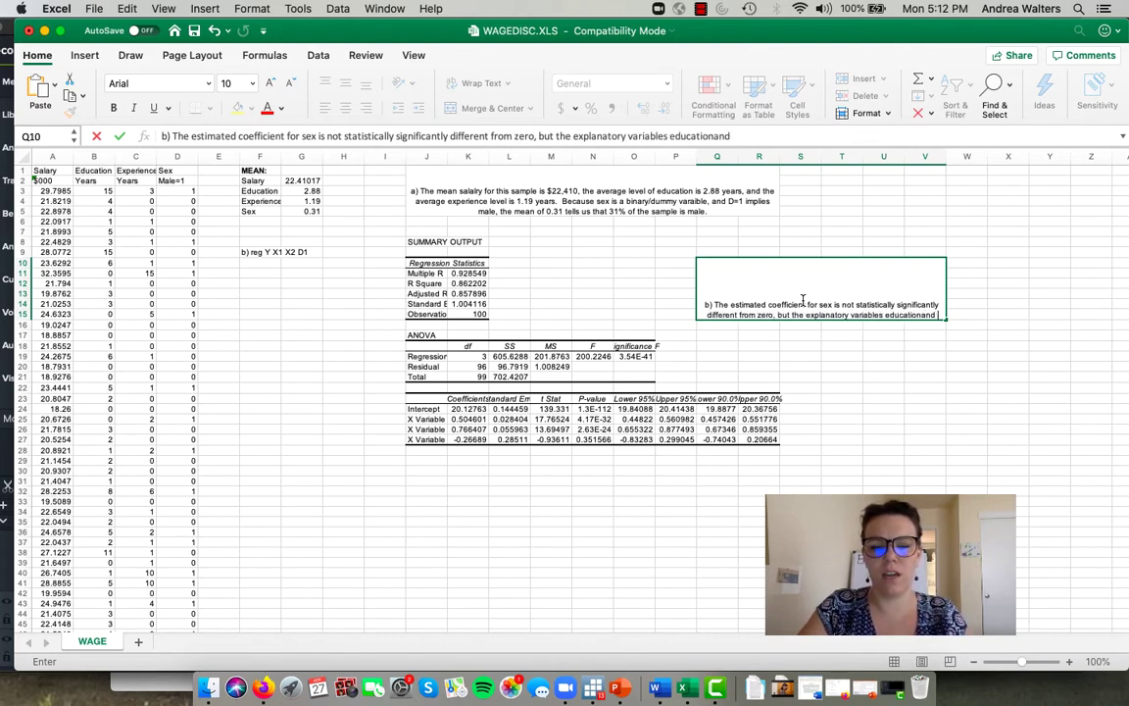
{"action": "type", "text": "experience are."}
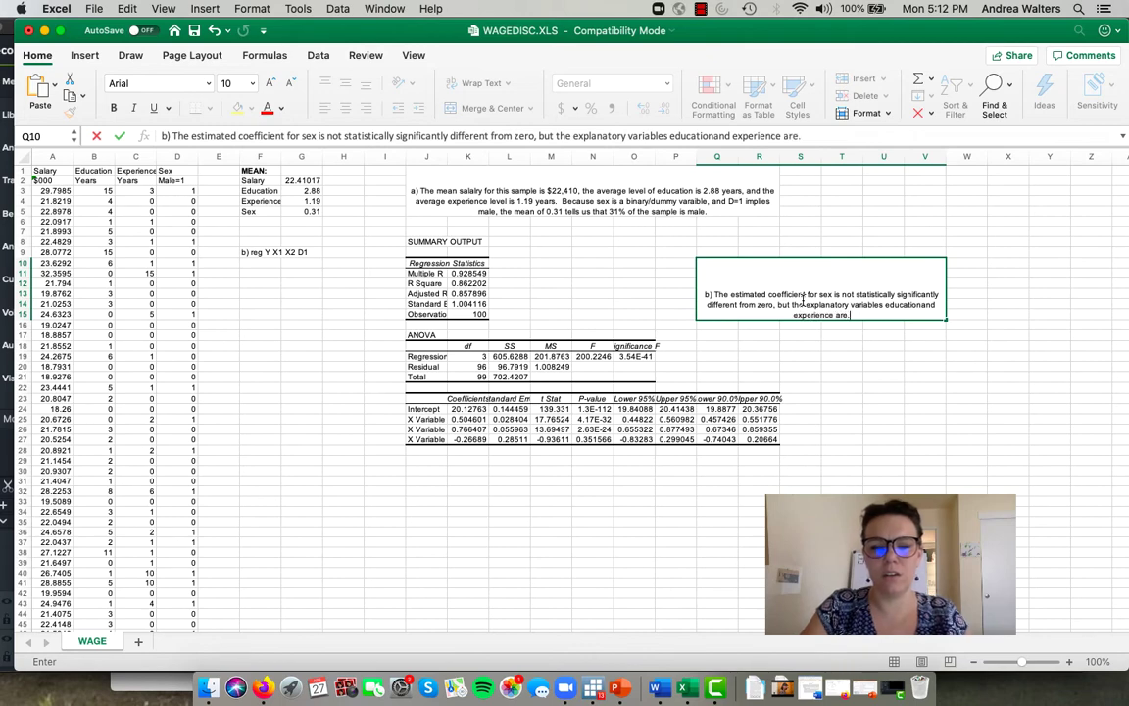
{"action": "type", "text": "  T"}
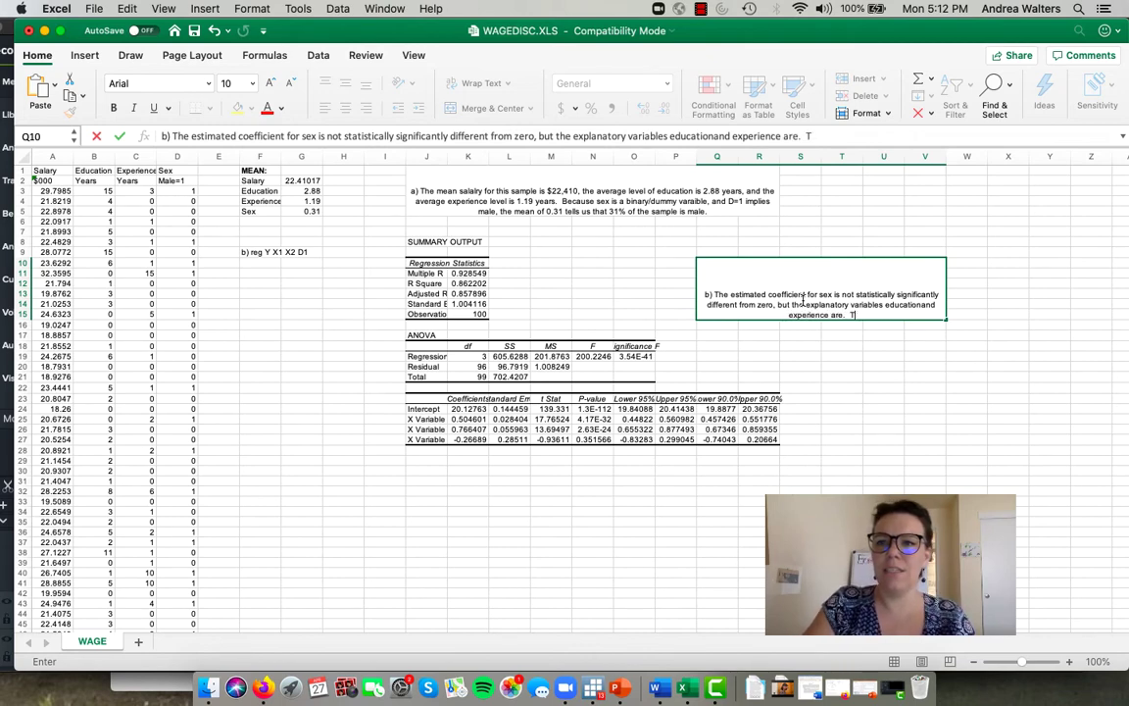
{"action": "key", "text": "BackSpace"}
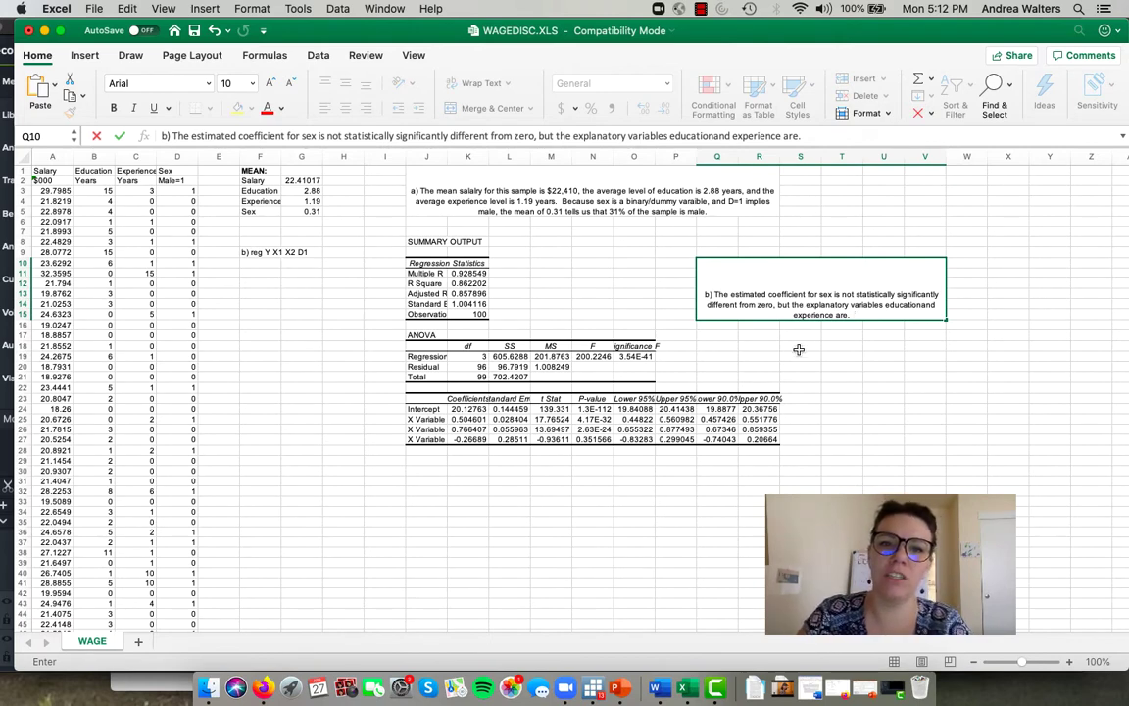
Step: Fill the first X variable's coefficient in K25 with yellow and check the units under the Salary and Education headings
{"action": "left_click", "coordinate": [477, 418]}
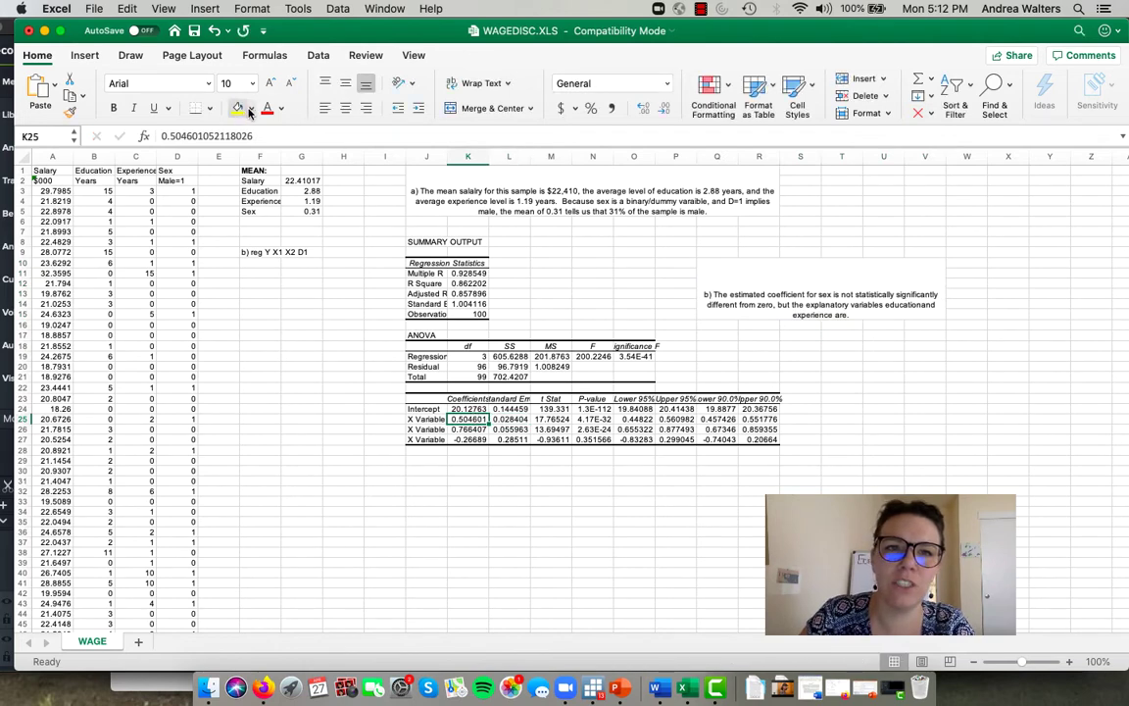
{"action": "left_click", "coordinate": [238, 110]}
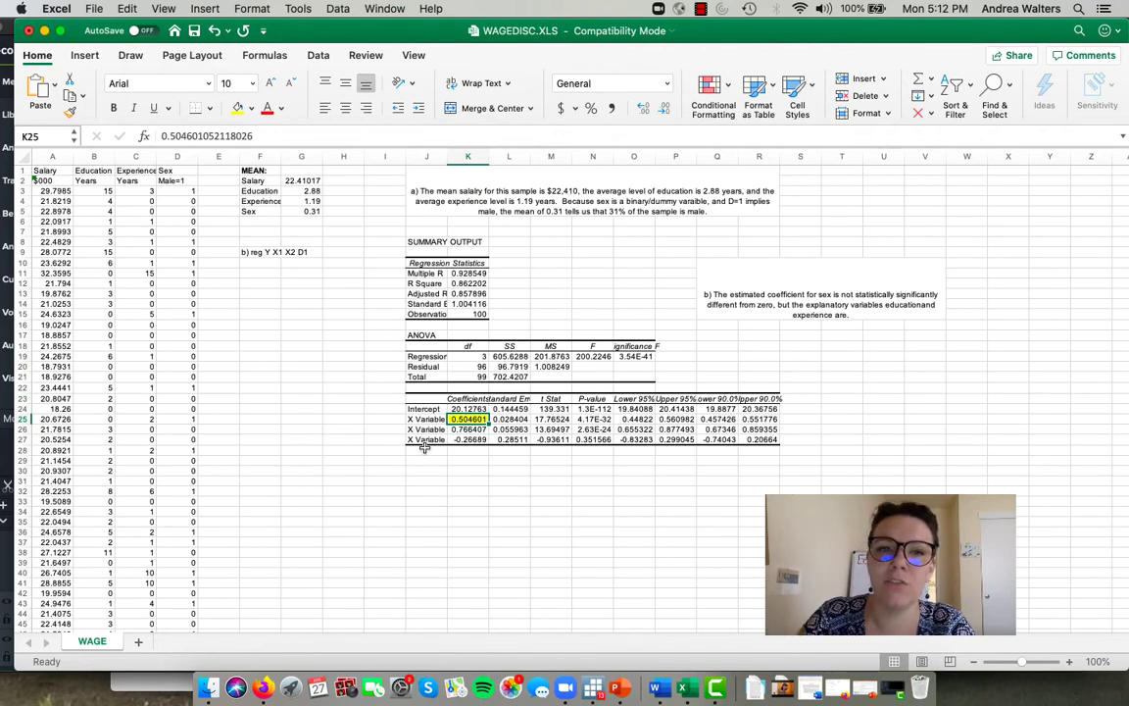
{"action": "left_click", "coordinate": [41, 181]}
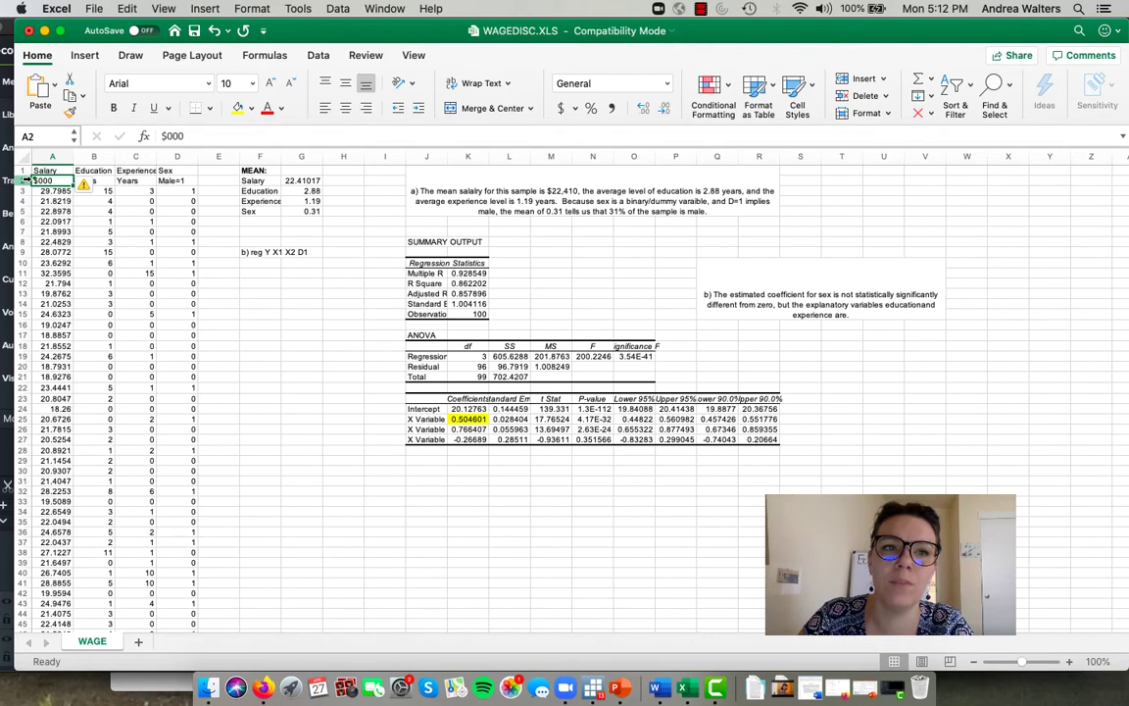
{"action": "left_click", "coordinate": [27, 180]}
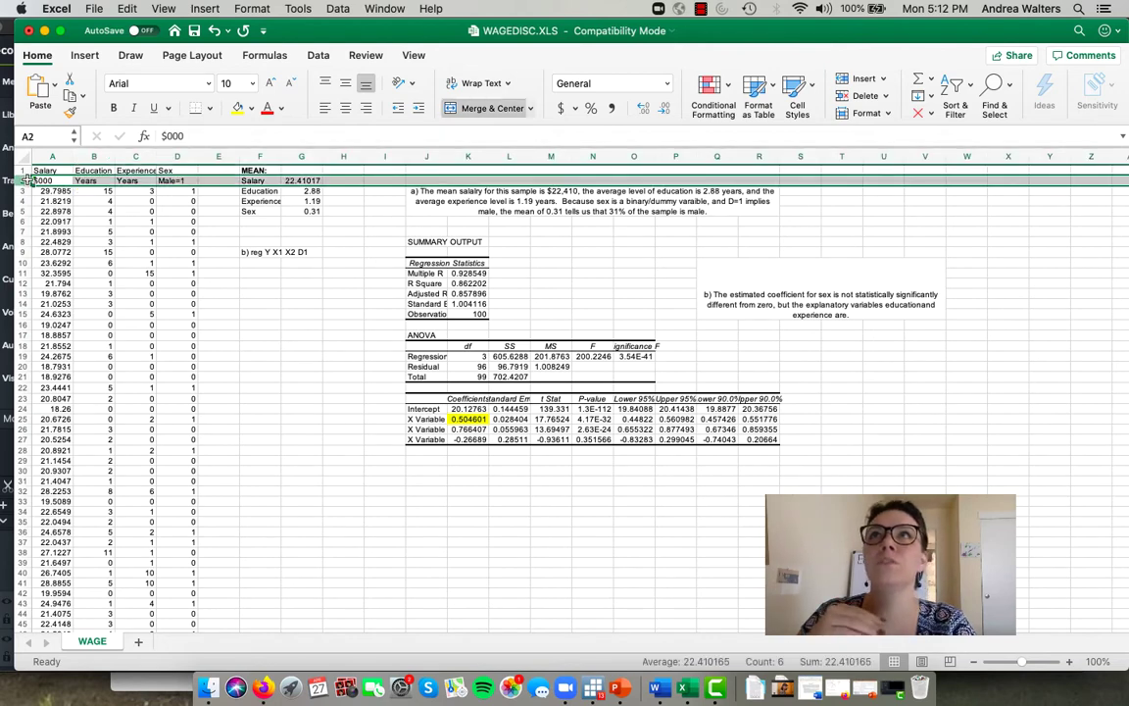
{"action": "left_click", "coordinate": [88, 181]}
{"action": "double_click", "coordinate": [89, 181]}
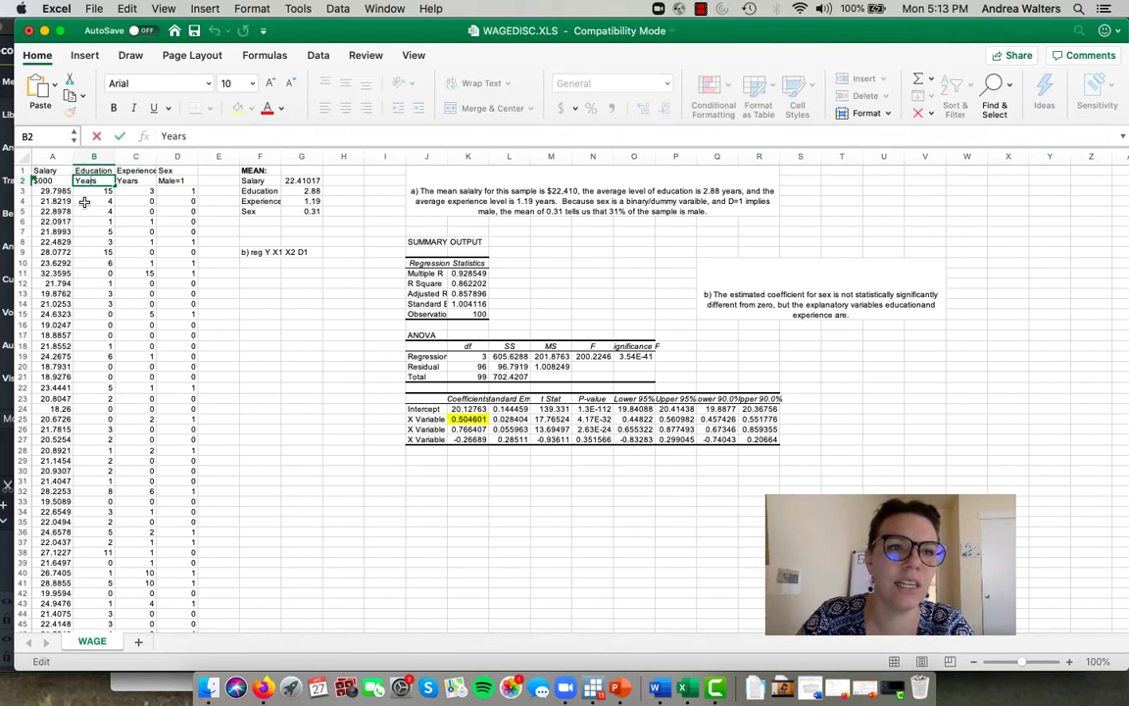
{"action": "left_click", "coordinate": [54, 182]}
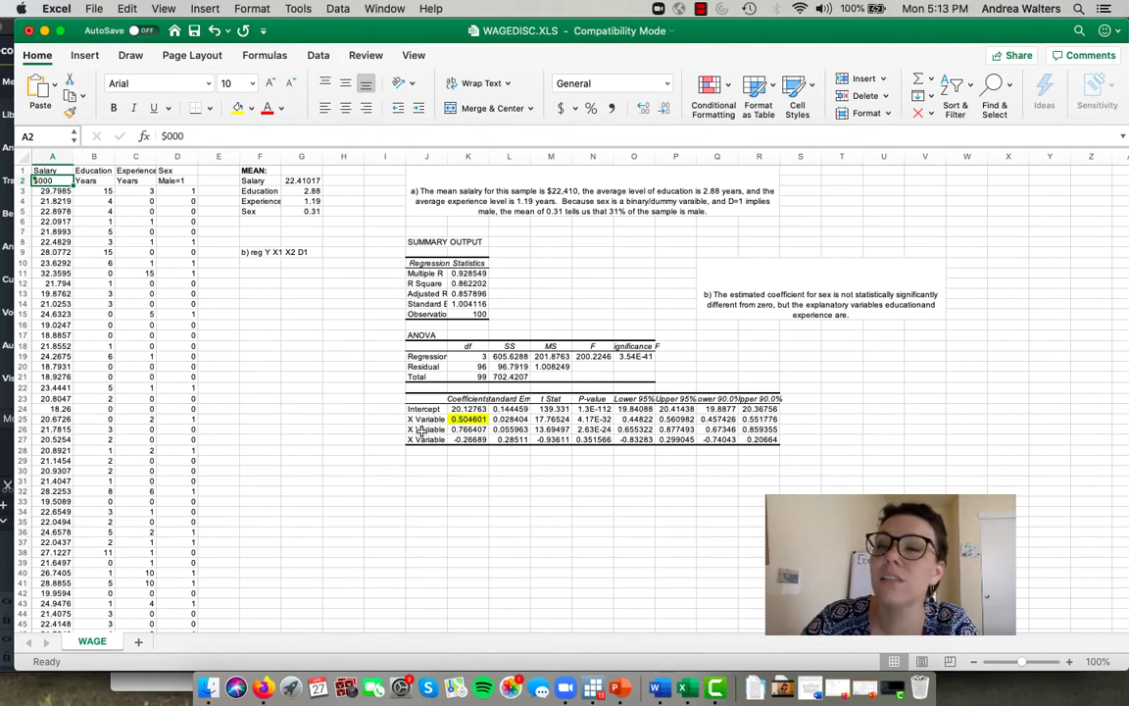
Step: Fill the second X variable's coefficient in K26 with orange
{"action": "left_click", "coordinate": [467, 429]}
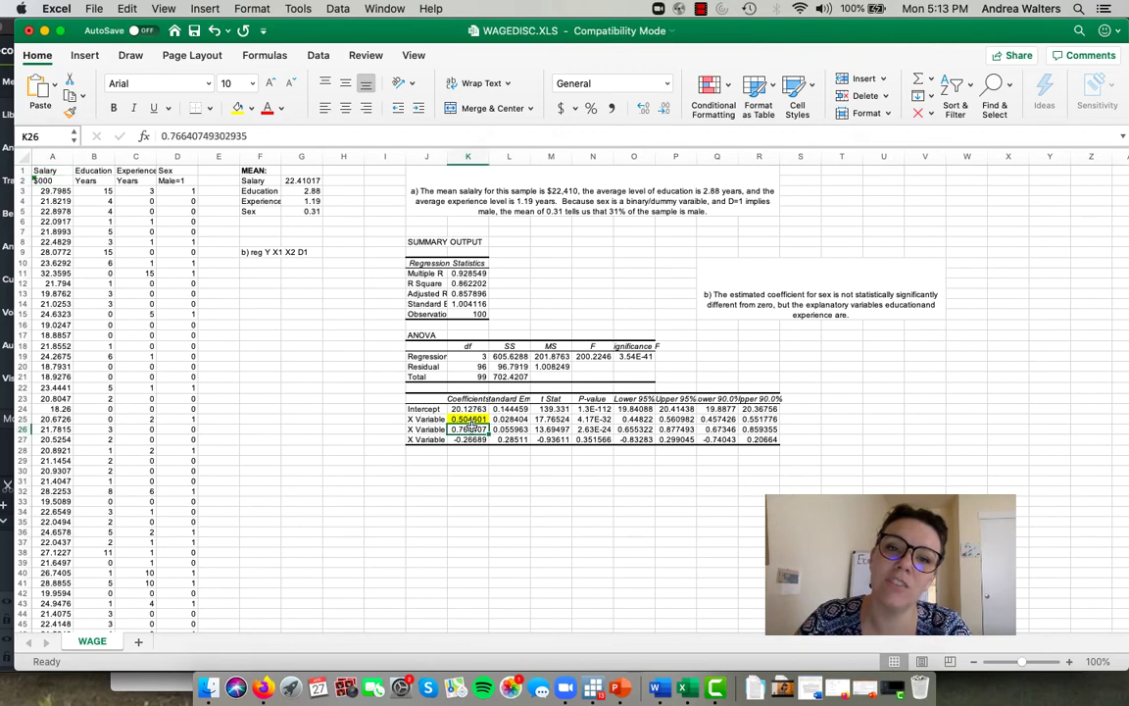
{"action": "left_click", "coordinate": [251, 108]}
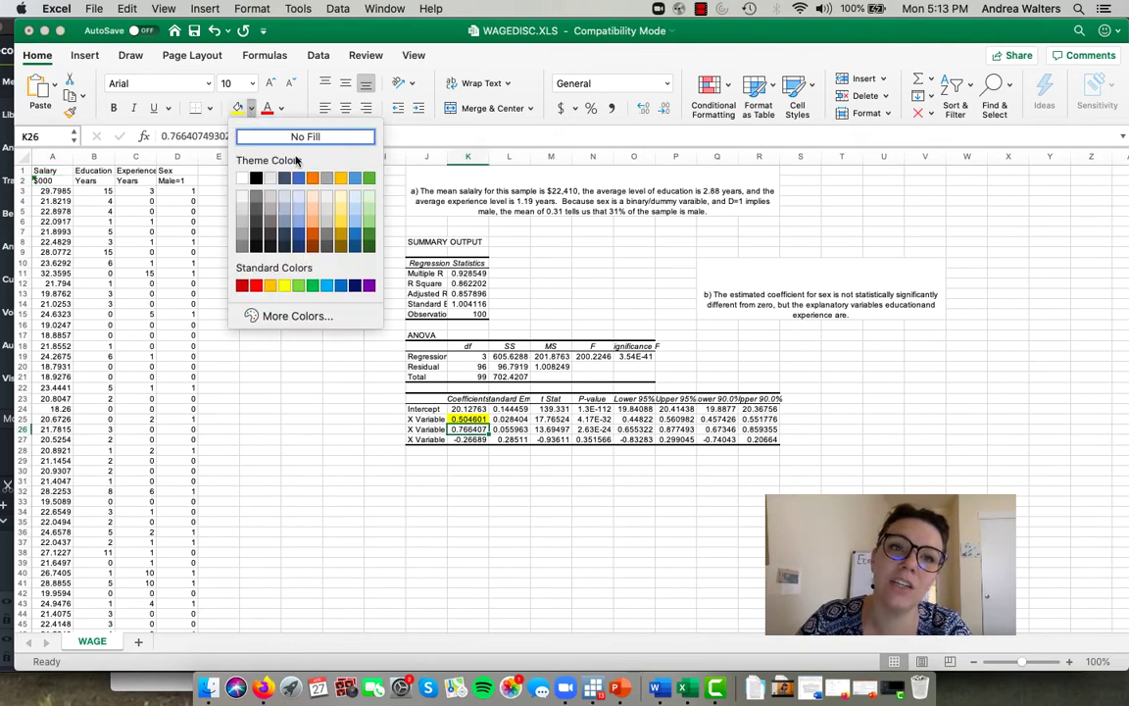
{"action": "left_click", "coordinate": [284, 285]}
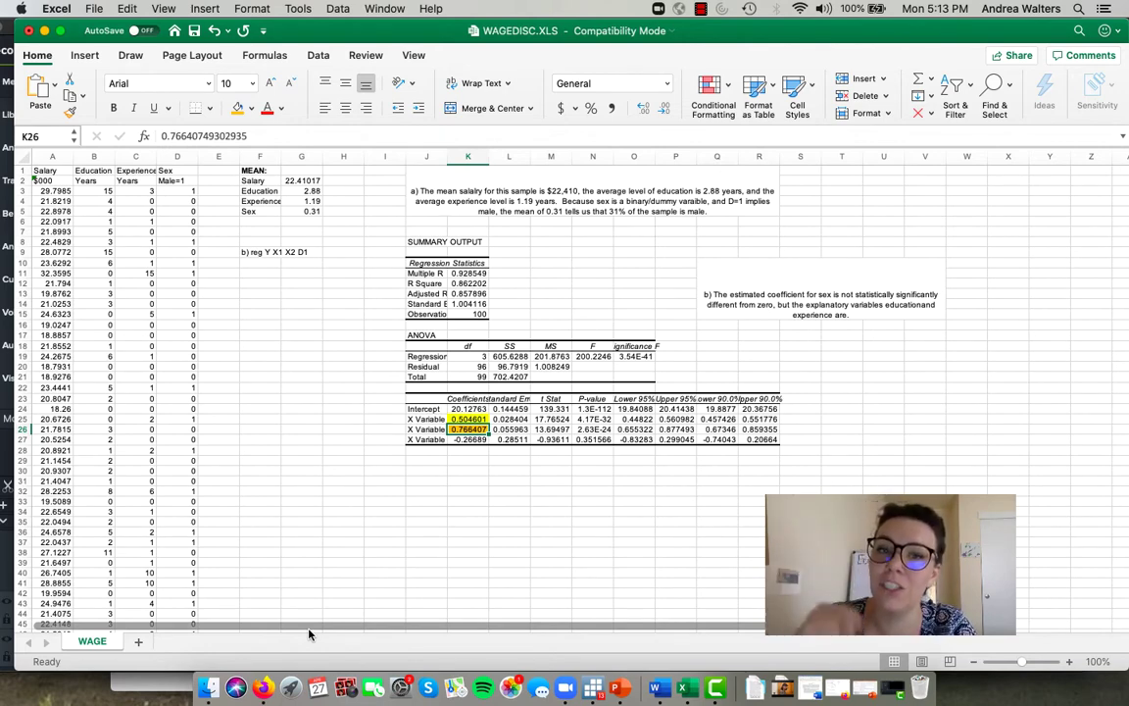
Step: Relabel the third X variable in J27 of the regression output as "D Variable 3"
{"action": "left_click", "coordinate": [474, 440]}
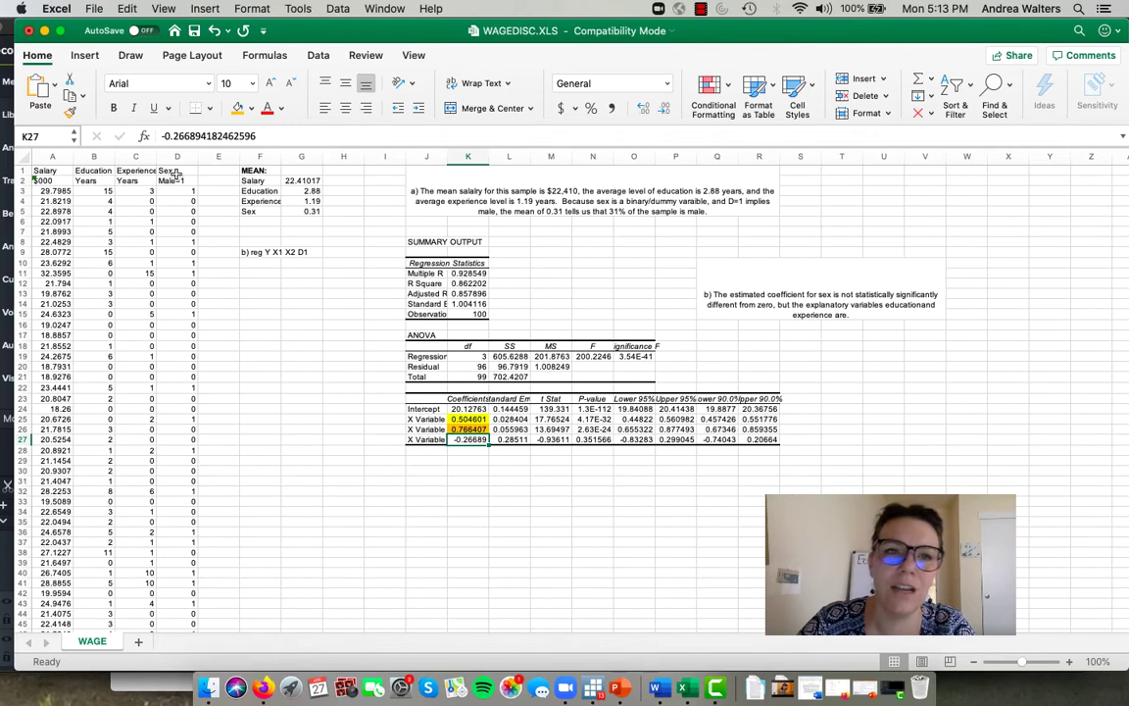
{"action": "left_click", "coordinate": [437, 440]}
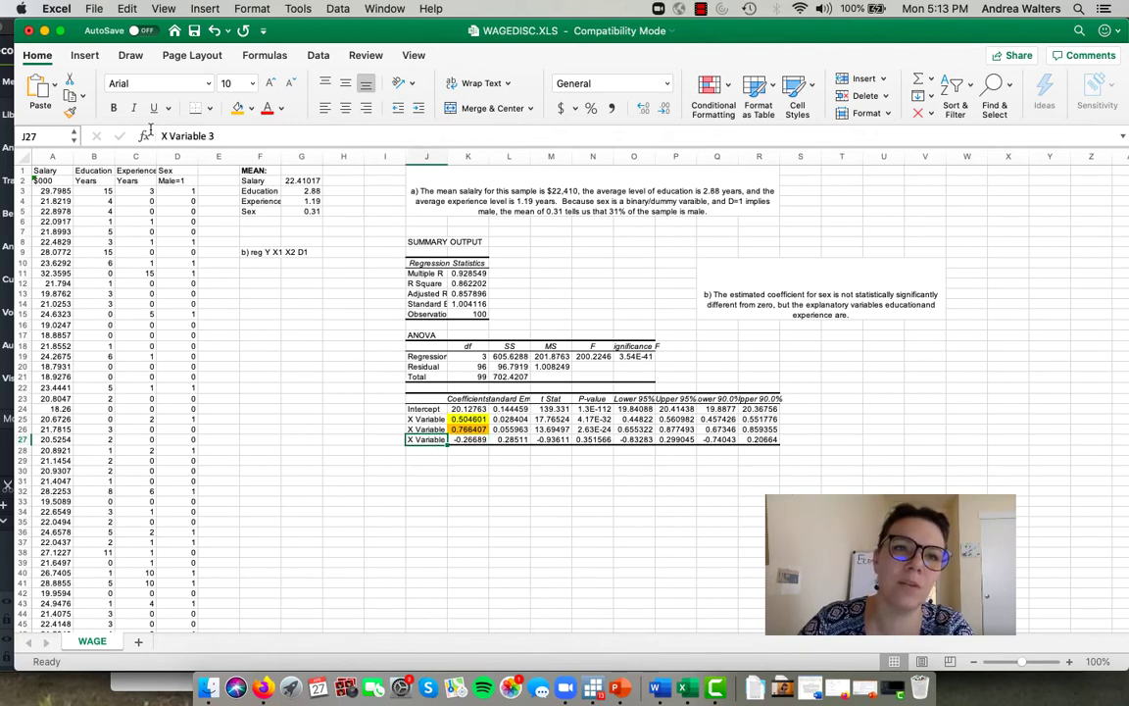
{"action": "left_click_drag", "start_coordinate": [160, 132], "coordinate": [166, 131]}
{"action": "key", "text": "BackSpace"}
{"action": "type", "text": "D"}
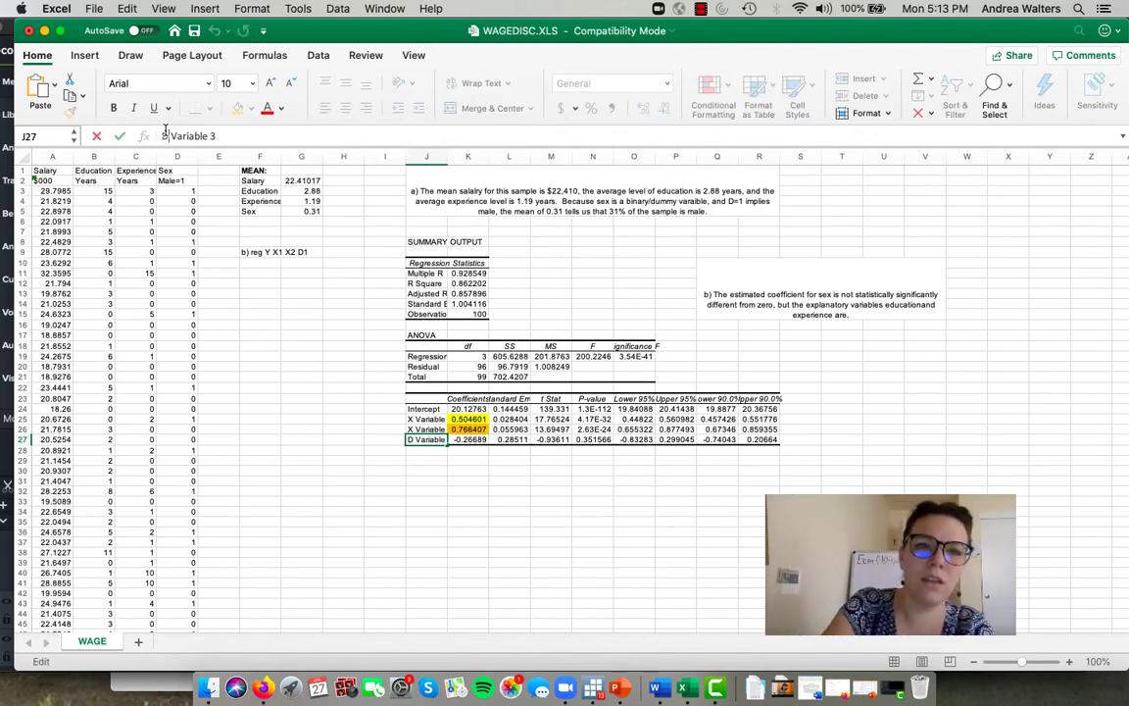
{"action": "left_click", "coordinate": [476, 441]}
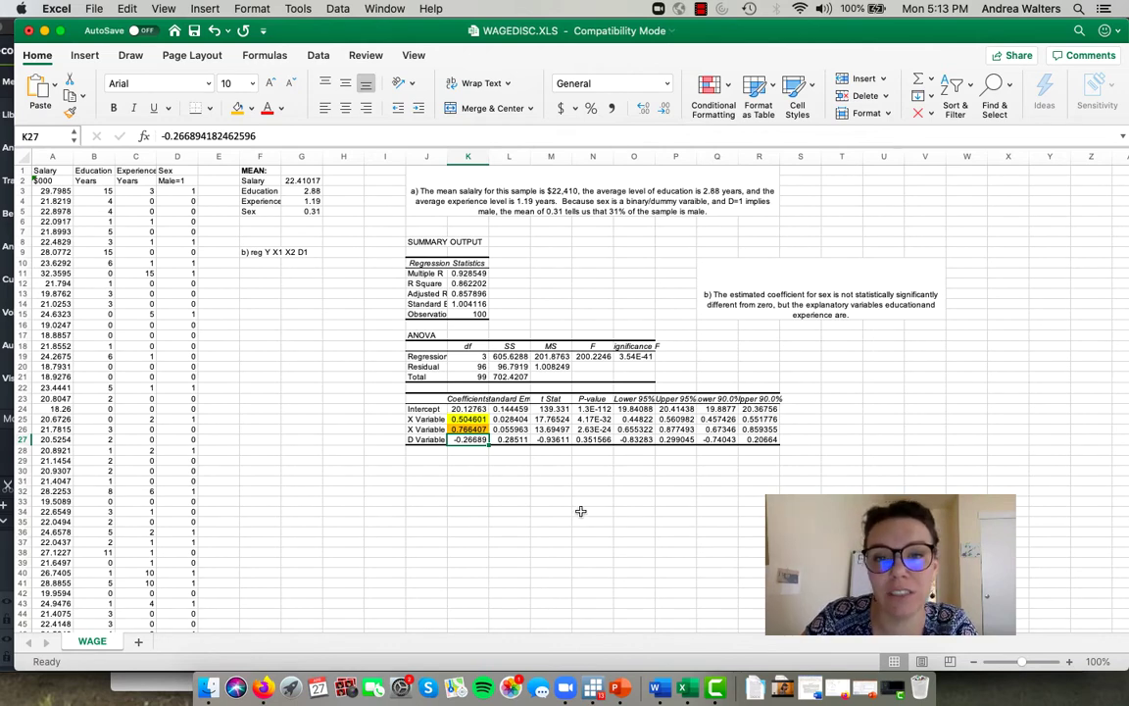
Step: Insert a blank column at E, directly after the Sex data
{"action": "scroll", "coordinate": [545, 483], "scroll_direction": "down", "scroll_amount": 1}
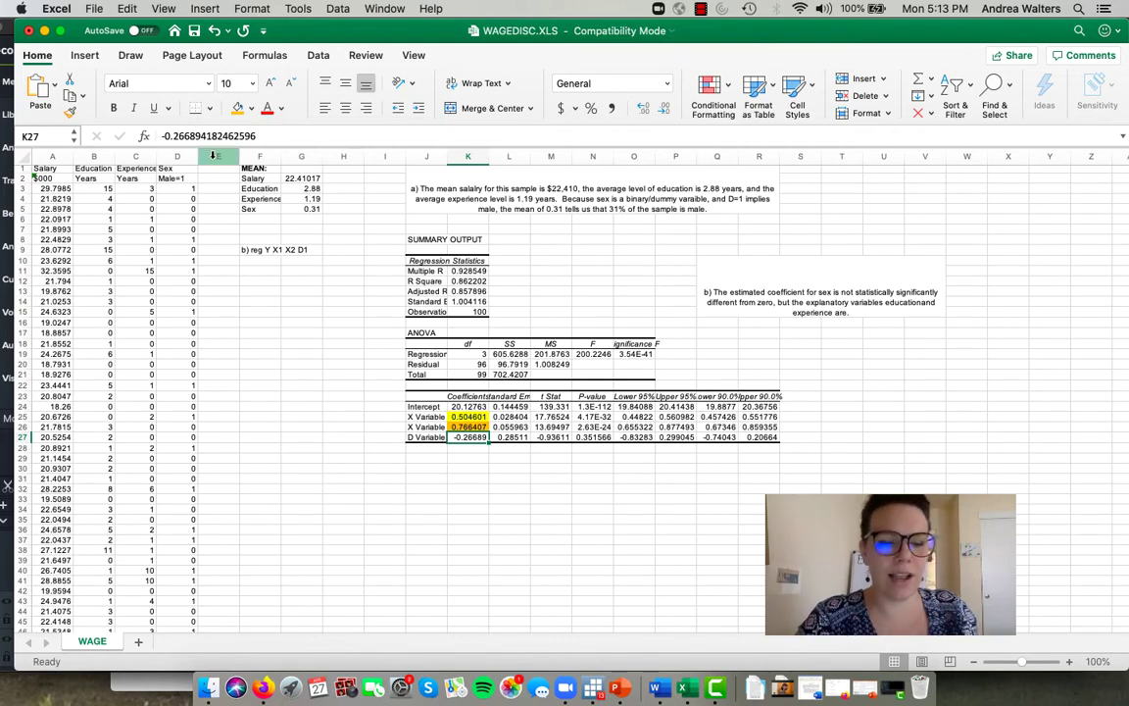
{"action": "right_click", "coordinate": [213, 156]}
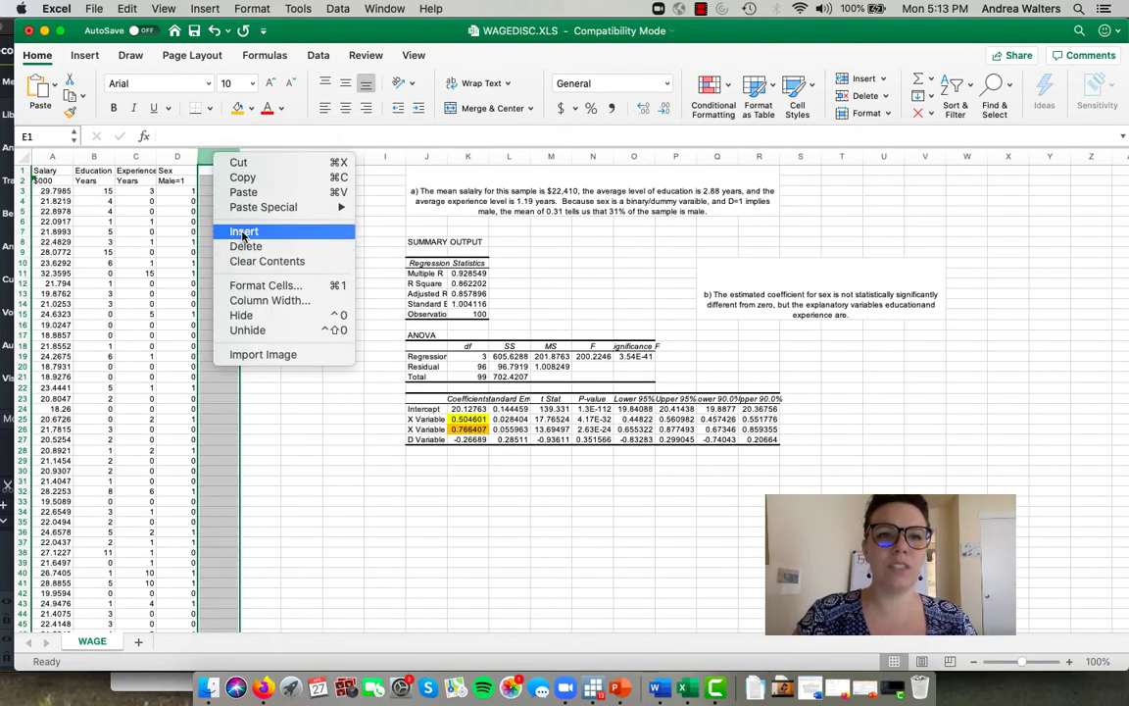
{"action": "left_click", "coordinate": [243, 233]}
Step: Head the new column E with "Sex *Experience" in E1 and "Z" in E2
{"action": "left_click", "coordinate": [202, 179]}
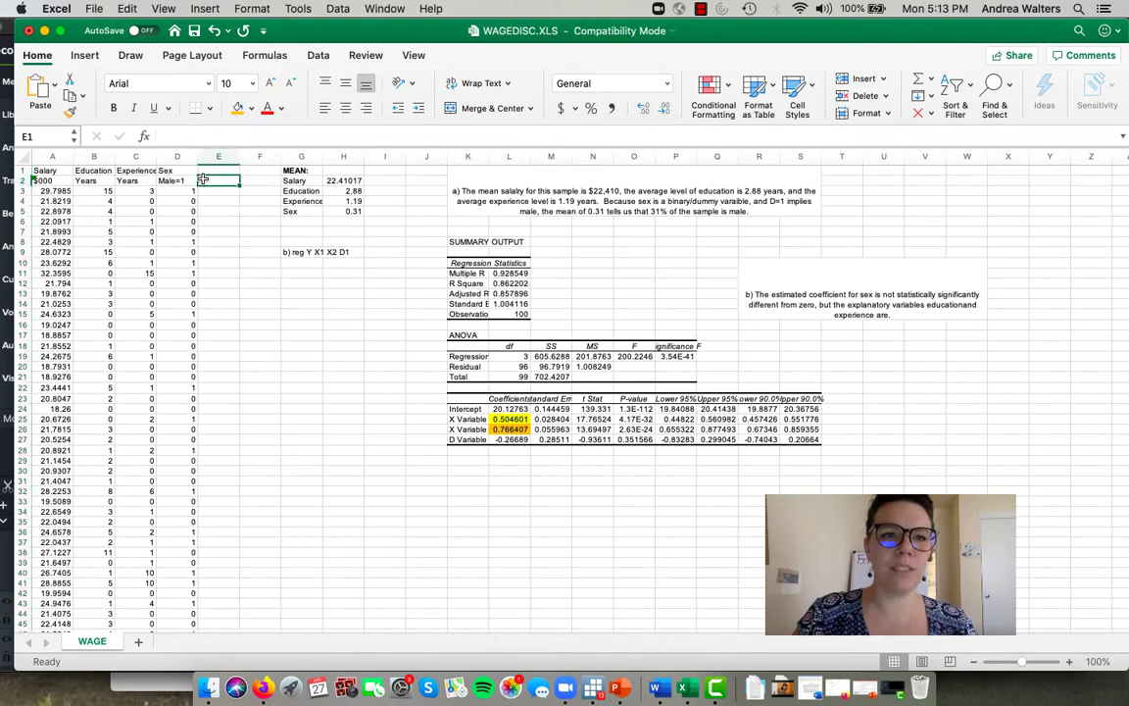
{"action": "left_click", "coordinate": [207, 172]}
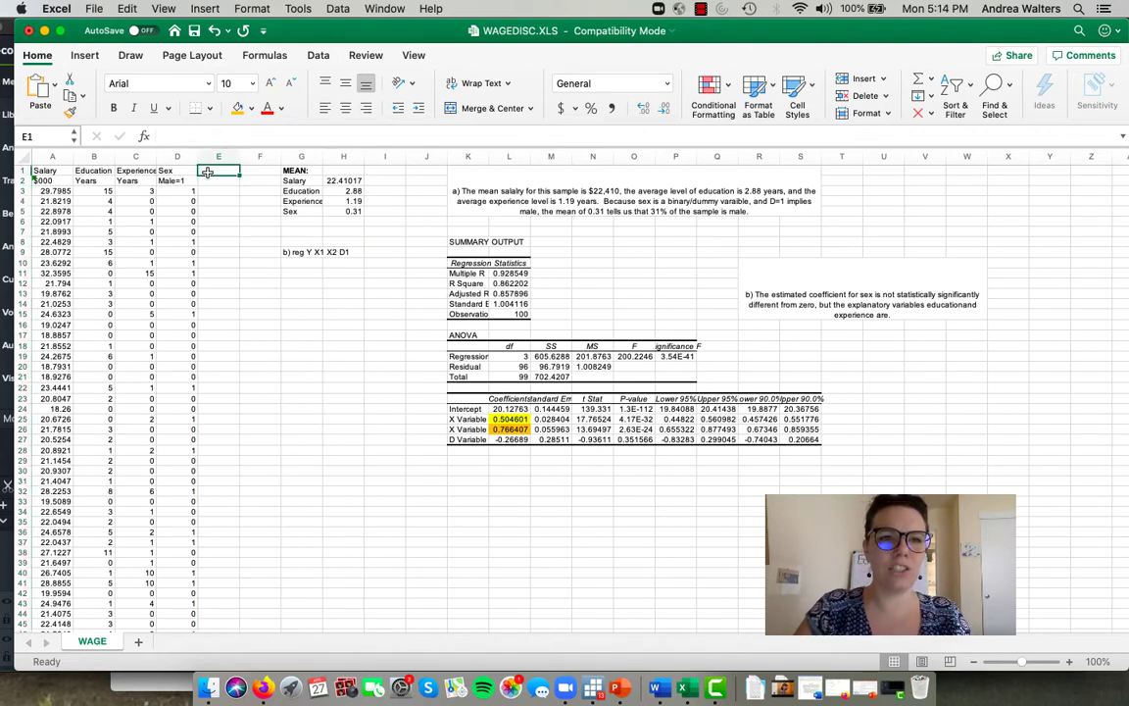
{"action": "type", "text": "Sex"}
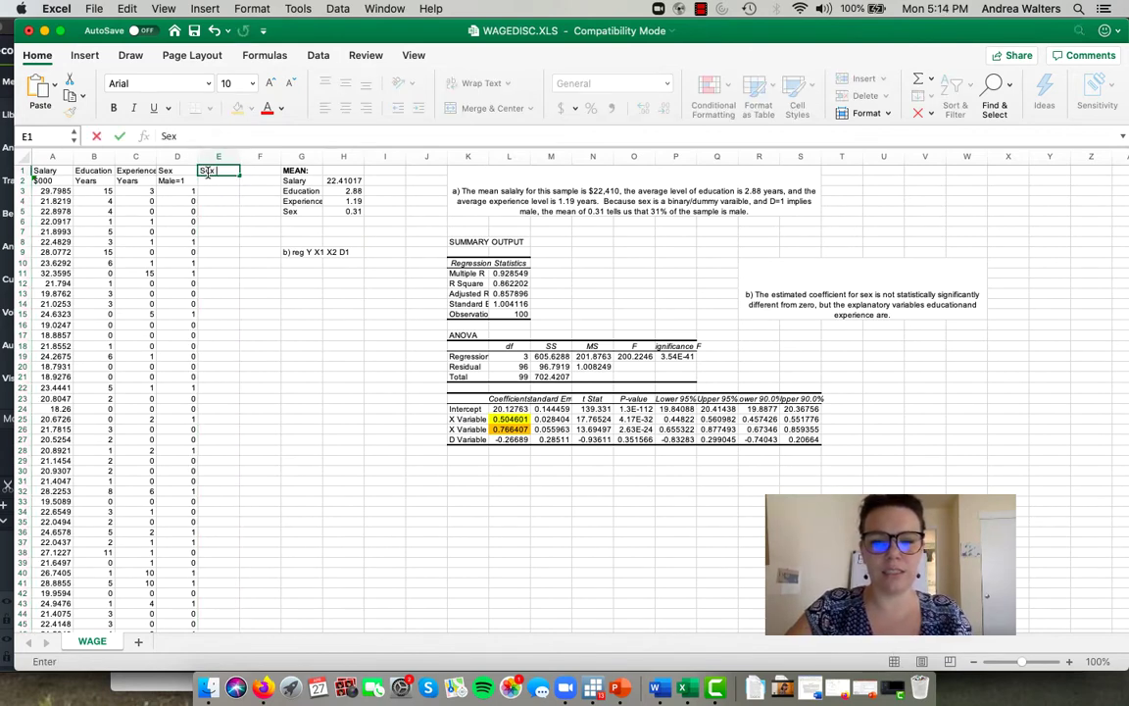
{"action": "type", "text": " *Expereince"}
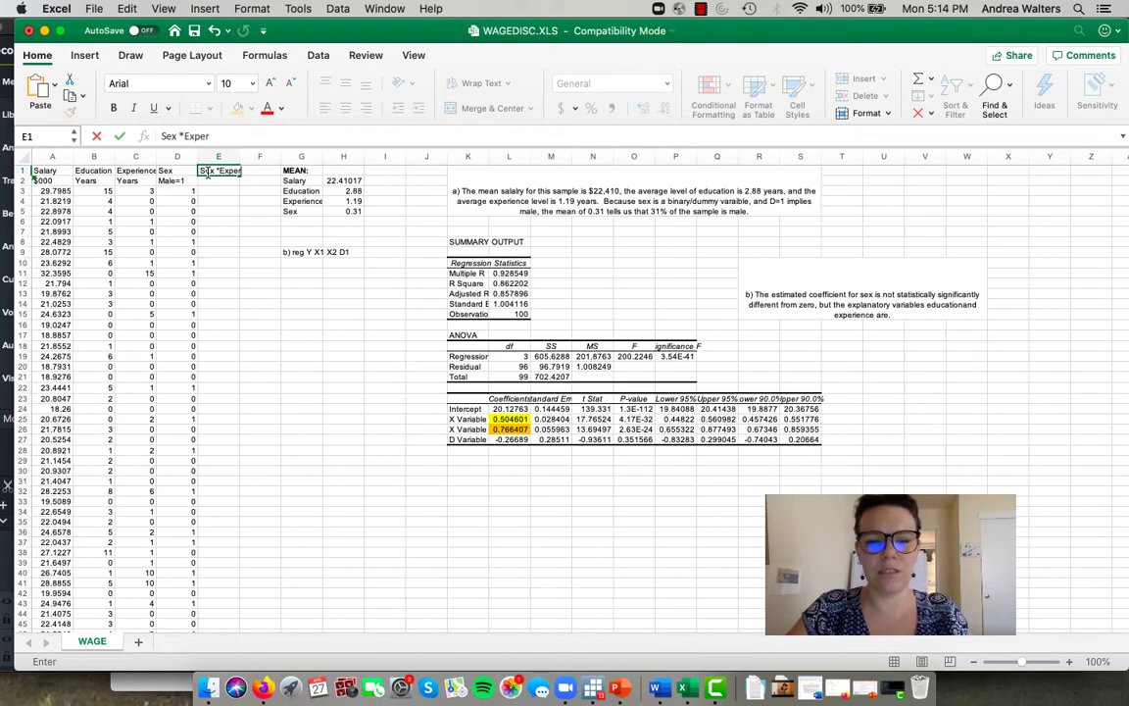
{"action": "key", "text": "BackSpace"}
{"action": "key", "text": "BackSpace"}
{"action": "key", "text": "BackSpace"}
{"action": "key", "text": "BackSpace"}
{"action": "key", "text": "BackSpace"}
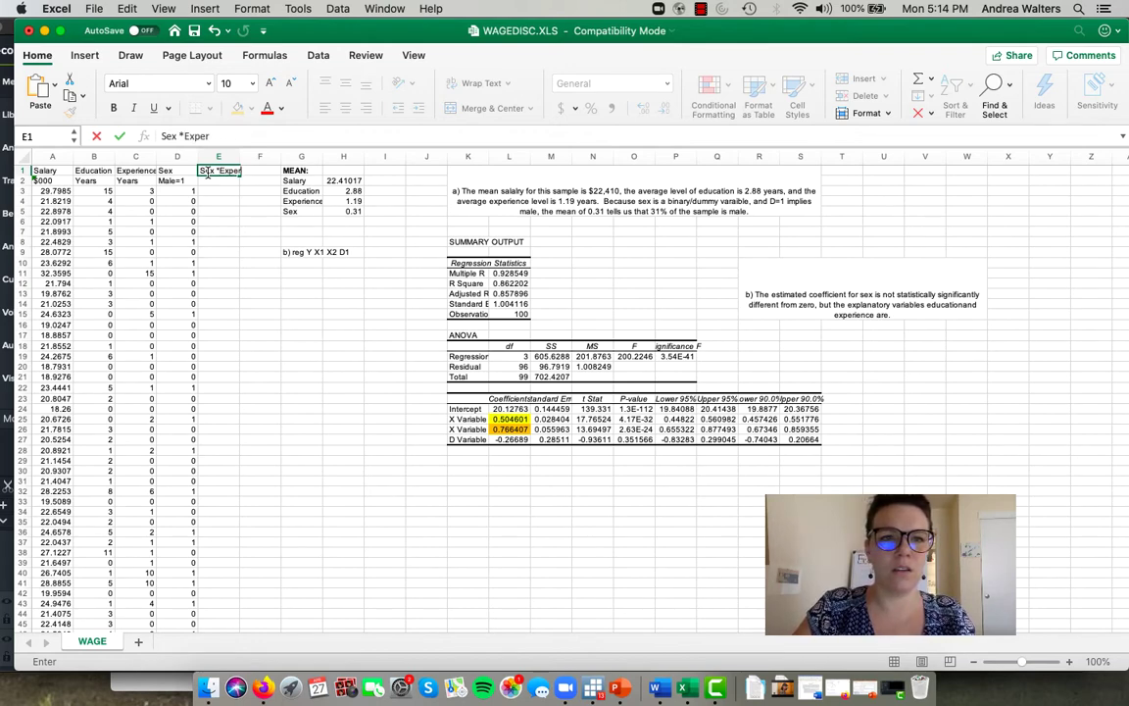
{"action": "type", "text": "ience"}
{"action": "key", "text": "Return"}
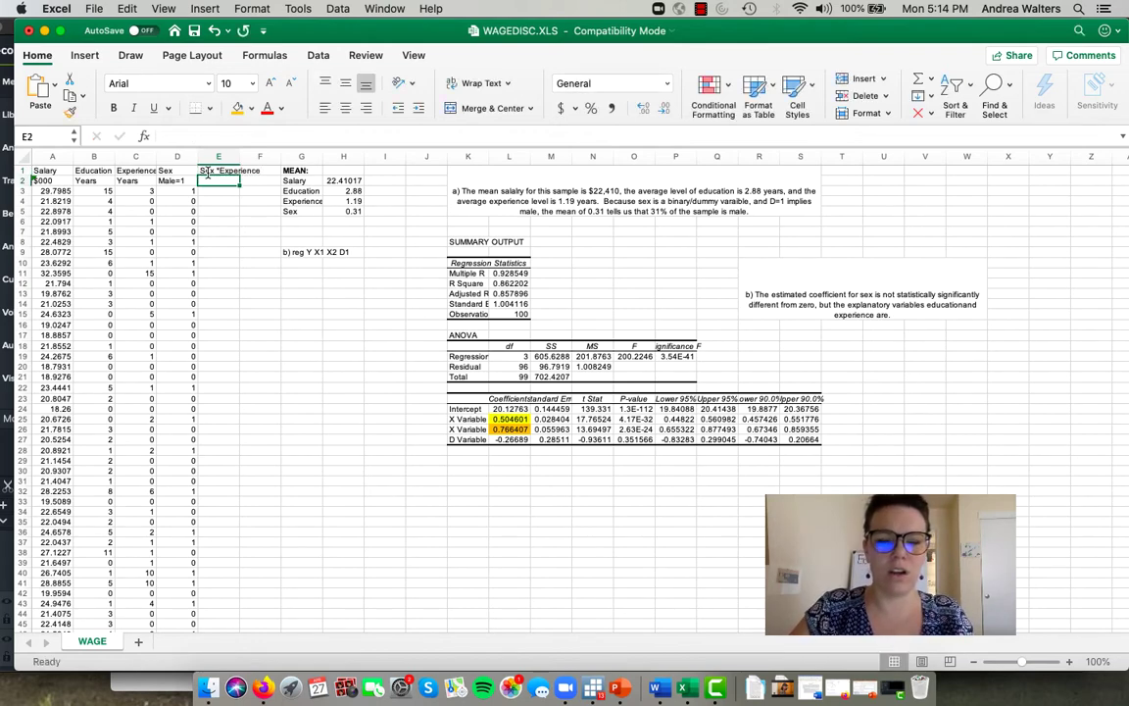
{"action": "type", "text": "Z"}
{"action": "key", "text": "Return"}
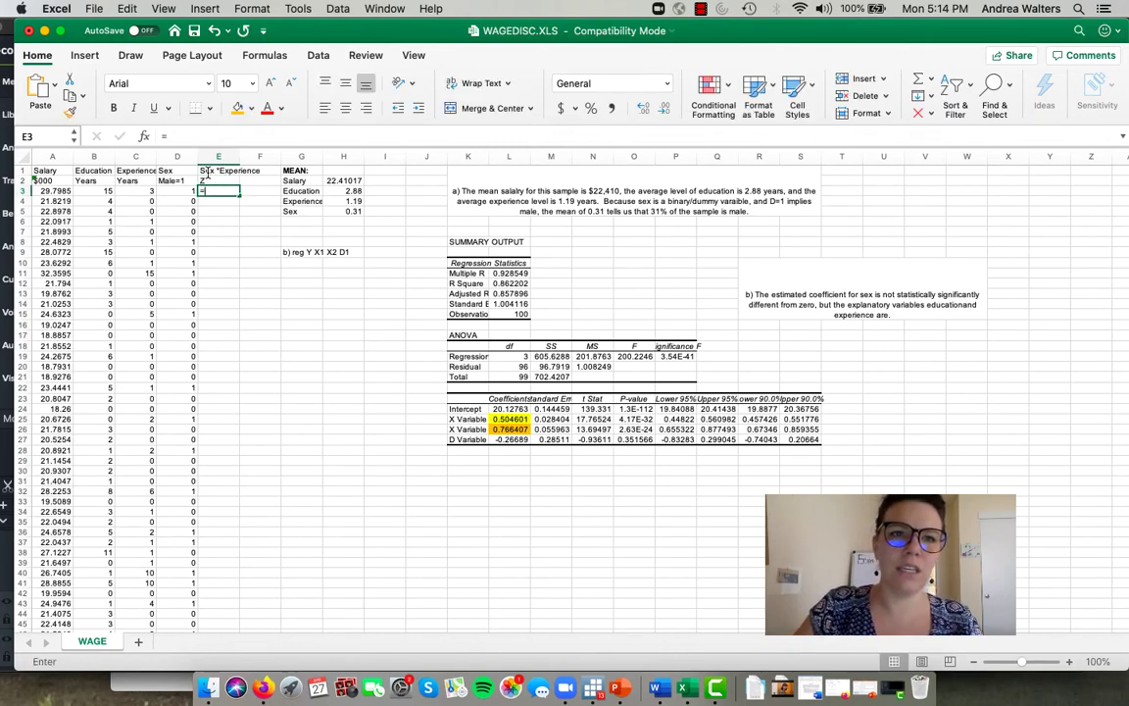
Step: Calculate the first interaction value in E3 by multiplying sex by experience with =D3*C3
{"action": "type", "text": "="}
{"action": "key", "text": "Left"}
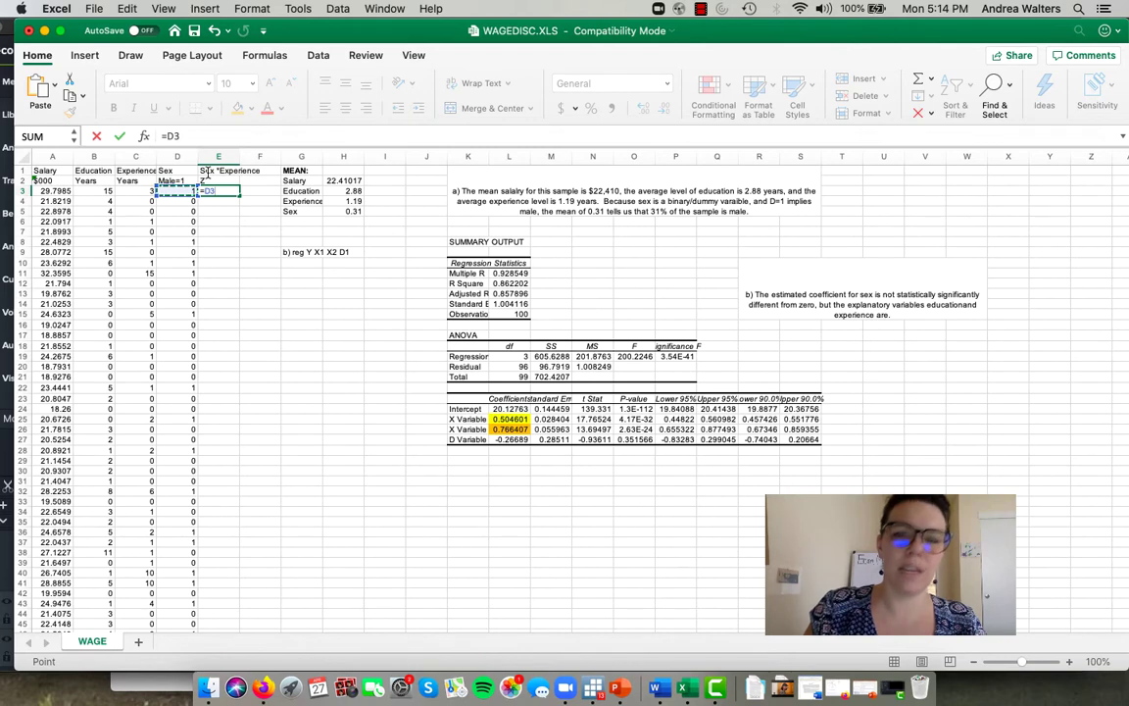
{"action": "type", "text": "*"}
{"action": "key", "text": "Left"}
{"action": "key", "text": "Left"}
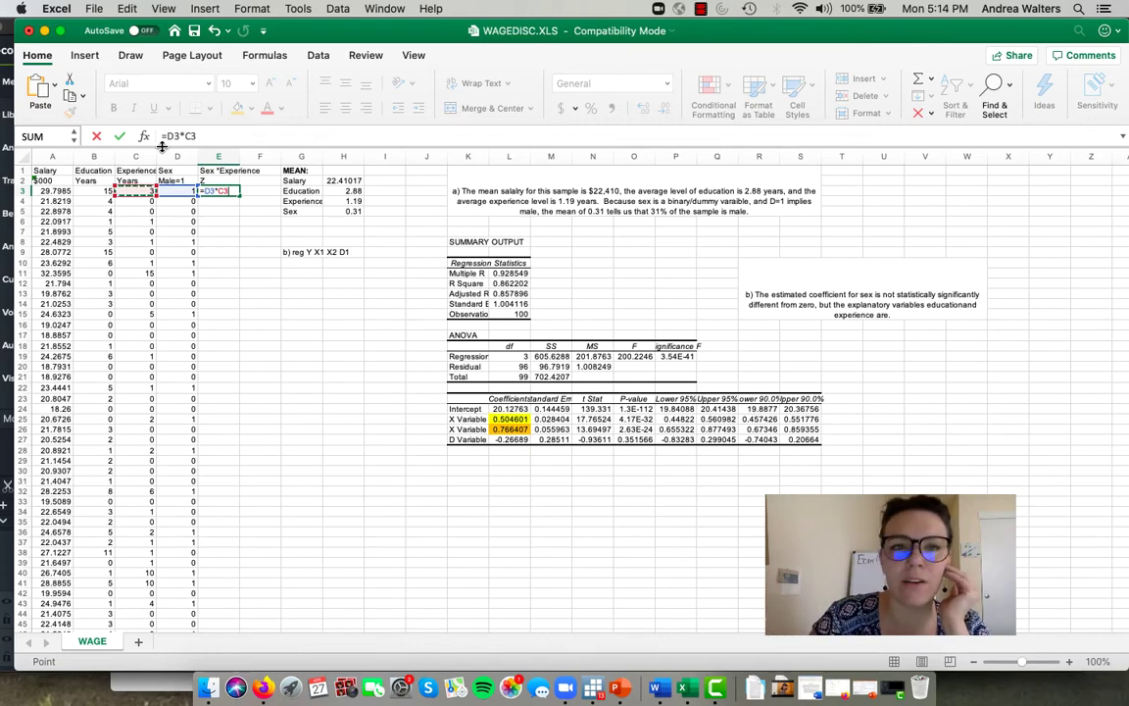
{"action": "key", "text": "Return"}
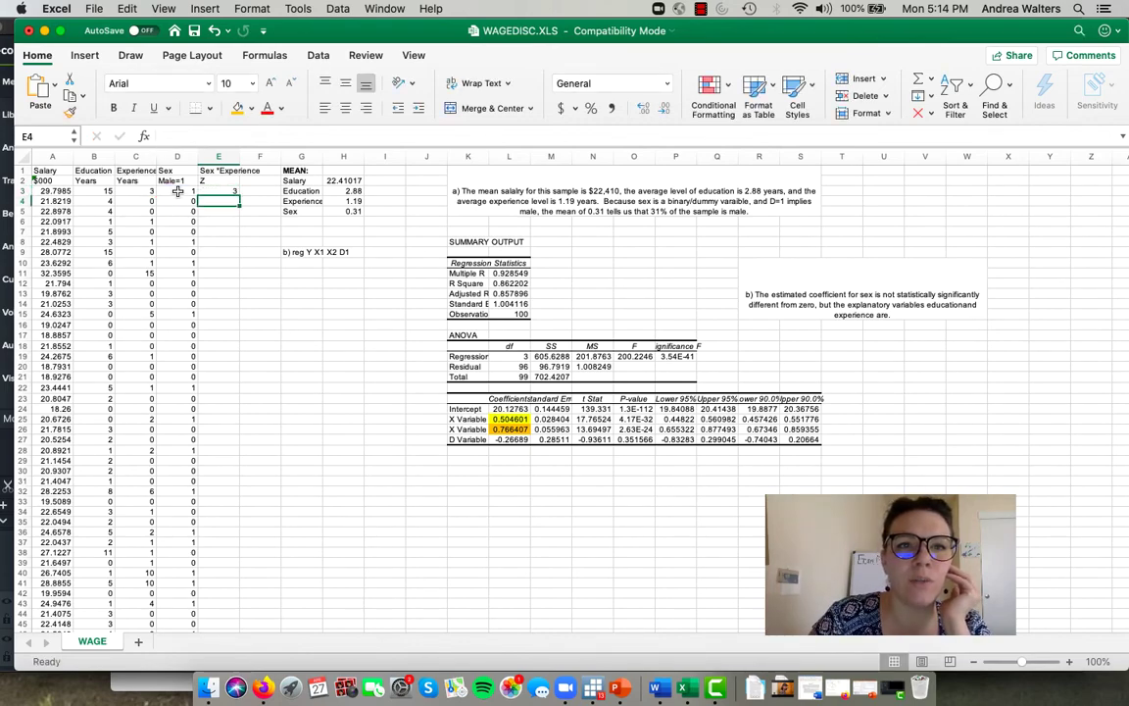
Step: Enter the interaction formula =D4*C4 in E4 for the second observation
{"action": "scroll", "coordinate": [158, 188], "scroll_direction": "up", "scroll_amount": 1}
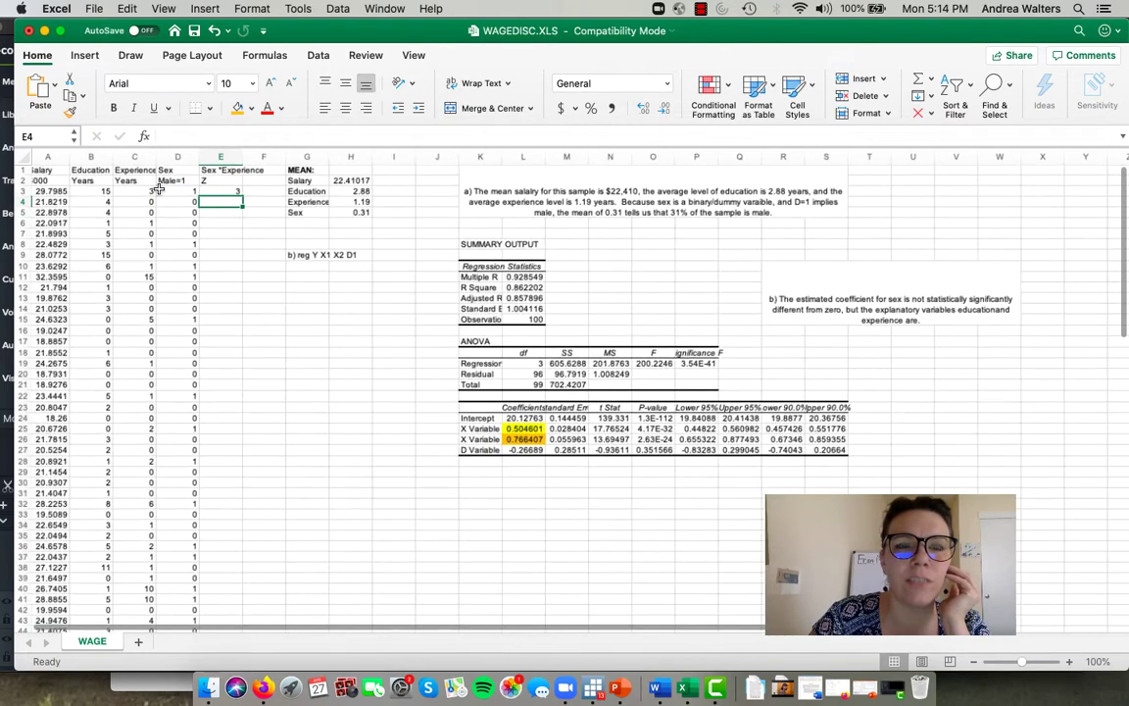
{"action": "scroll", "coordinate": [227, 212], "scroll_direction": "up", "scroll_amount": 1}
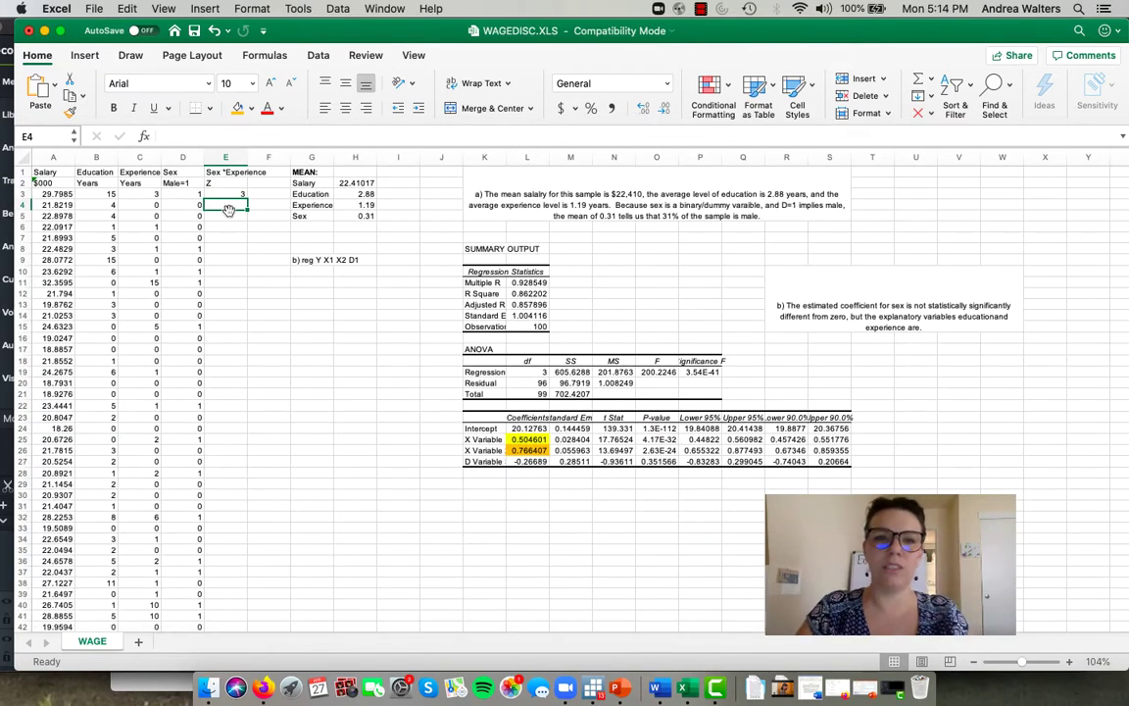
{"action": "type", "text": "="}
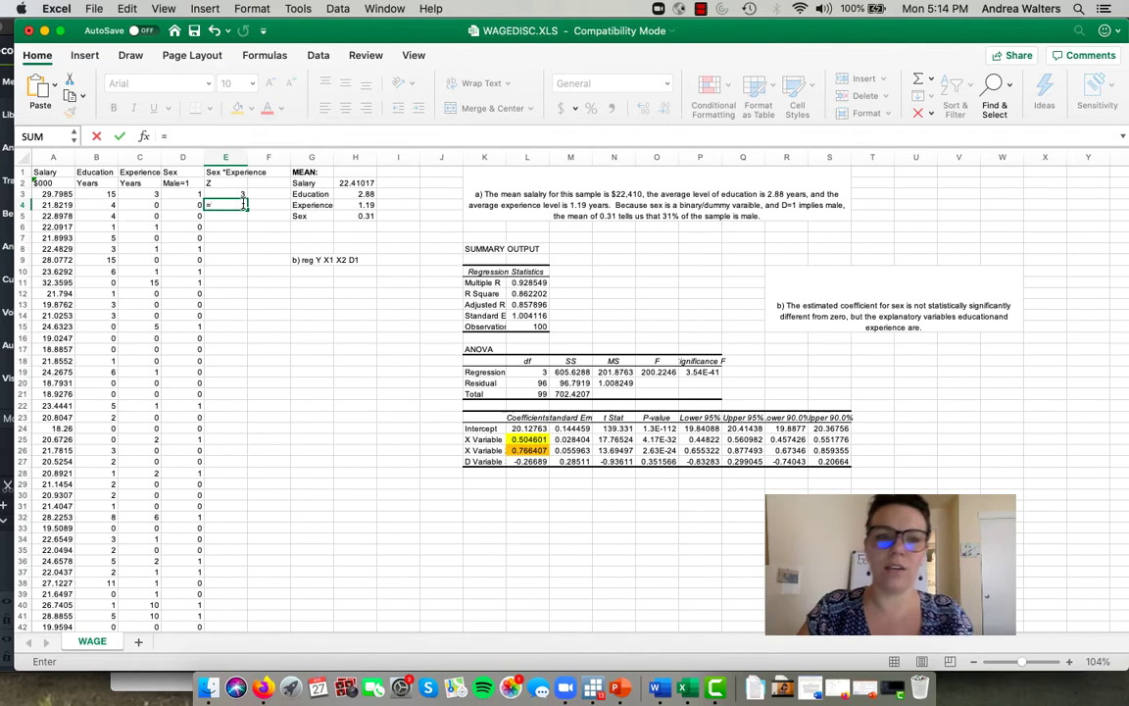
{"action": "key", "text": "Left"}
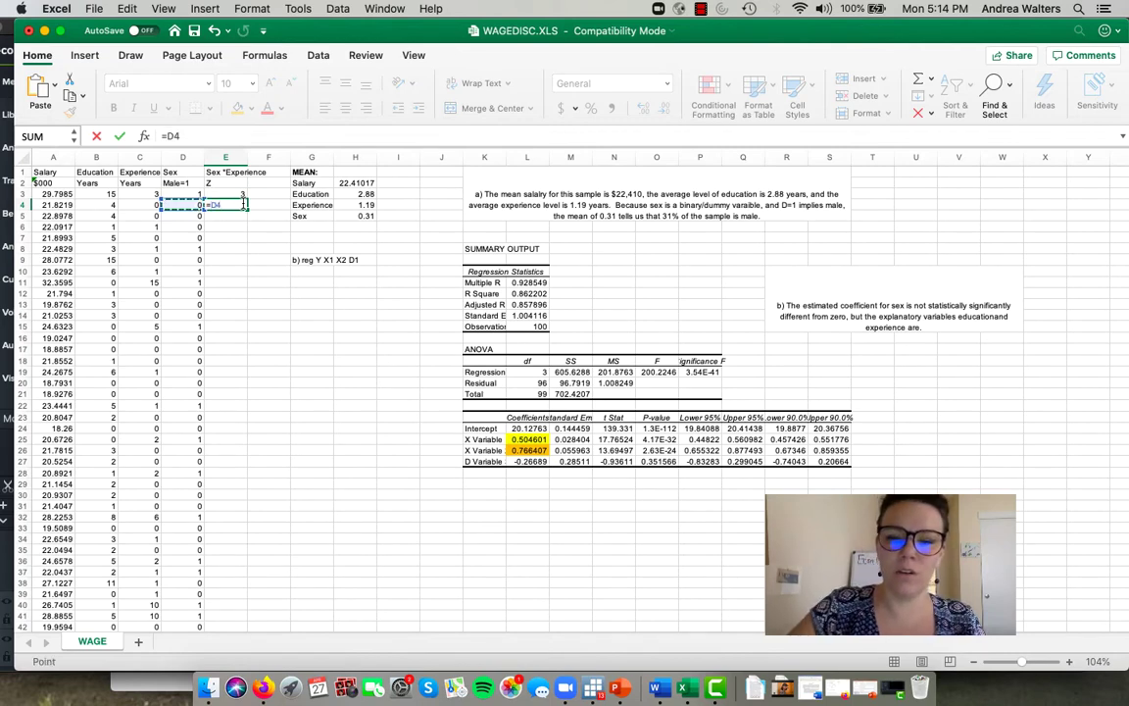
{"action": "type", "text": "*"}
{"action": "key", "text": "Left"}
{"action": "key", "text": "Left"}
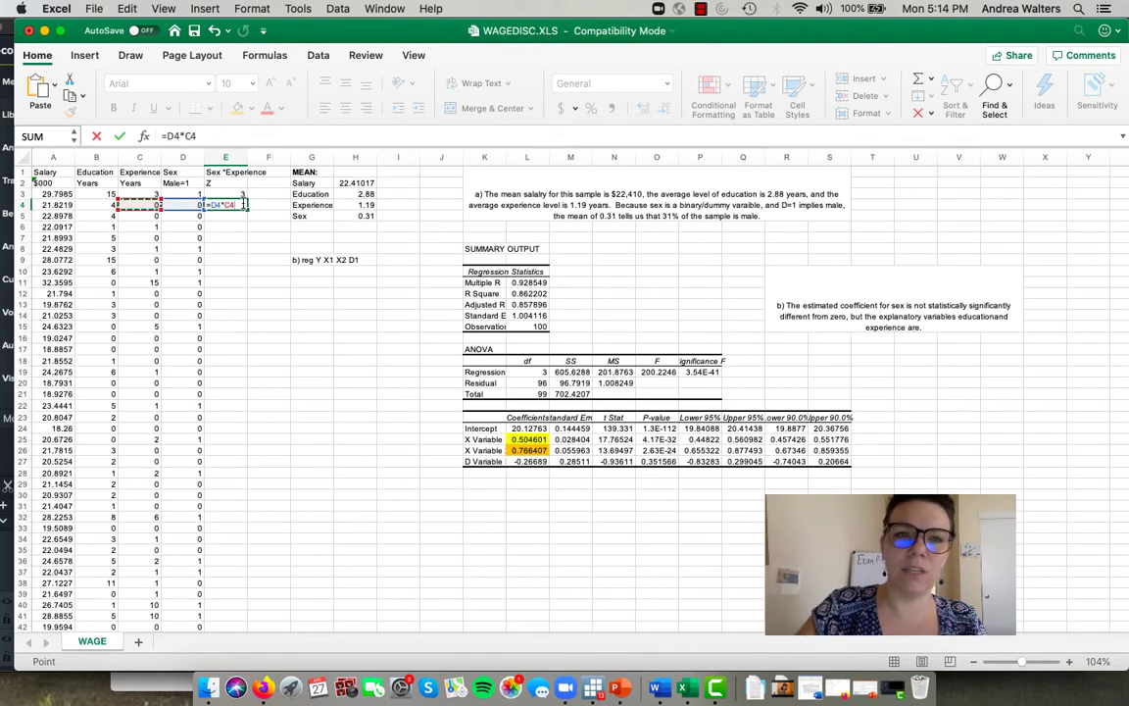
{"action": "key", "text": "Return"}
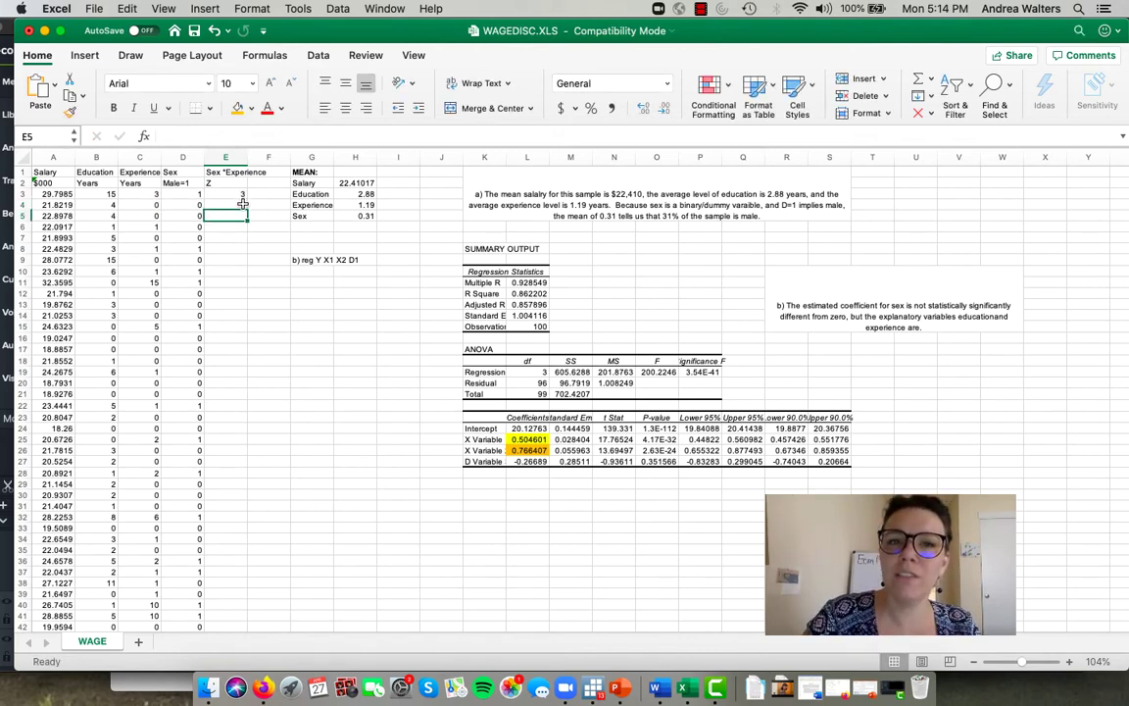
Step: Copy the E4 formula down column E through row 102
{"action": "left_click", "coordinate": [242, 204]}
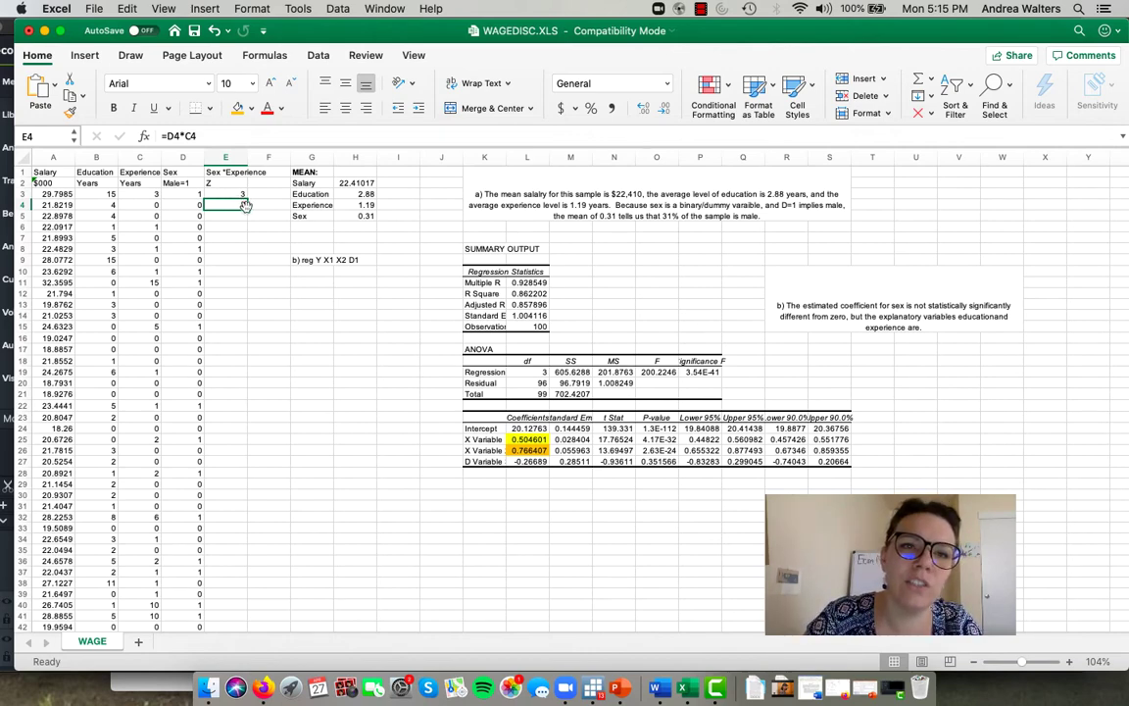
{"action": "left_click_drag", "start_coordinate": [246, 208], "coordinate": [227, 587]}
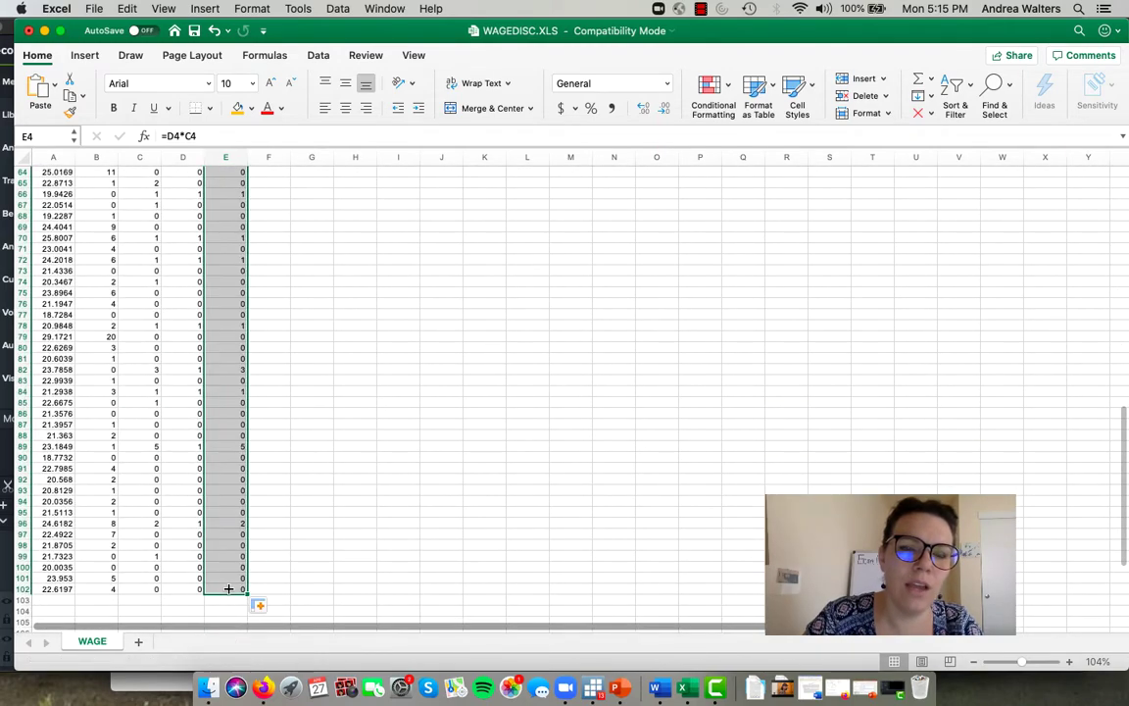
{"action": "scroll", "coordinate": [239, 374], "scroll_direction": "up", "scroll_amount": 10}
{"action": "scroll", "coordinate": [239, 374], "scroll_direction": "up", "scroll_amount": 10}
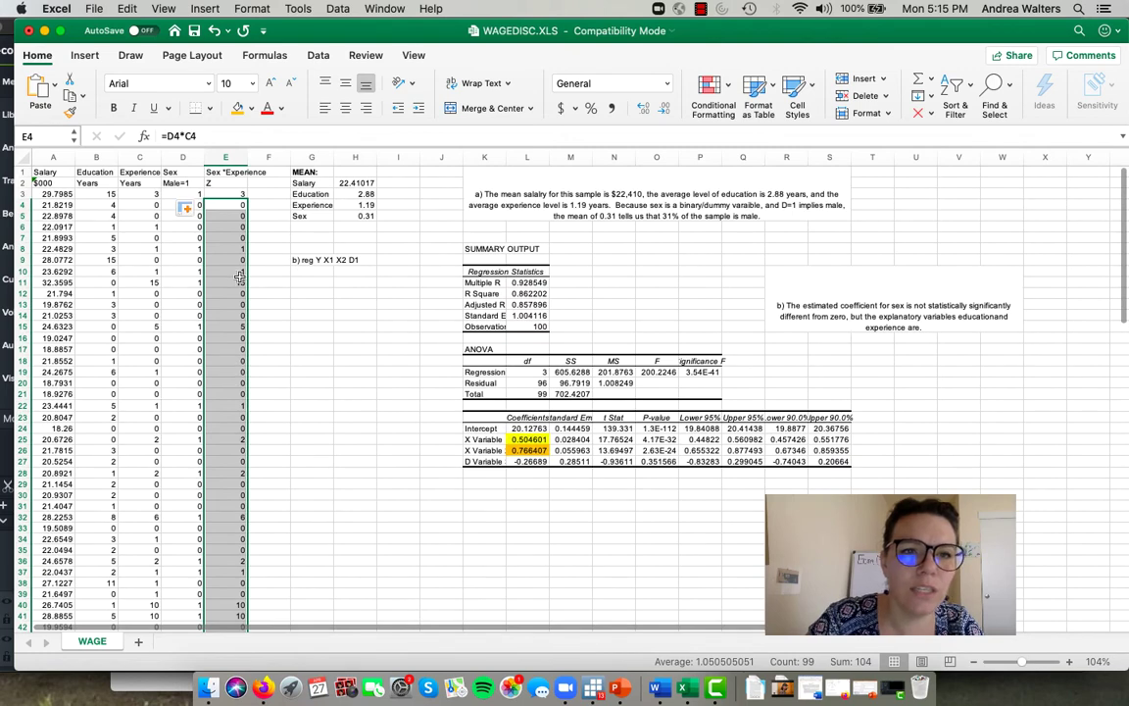
Step: Compare the Sex and Sex *Experience values in rows 9, 19 and 11, and check the experience value in row 11
{"action": "left_click", "coordinate": [181, 259]}
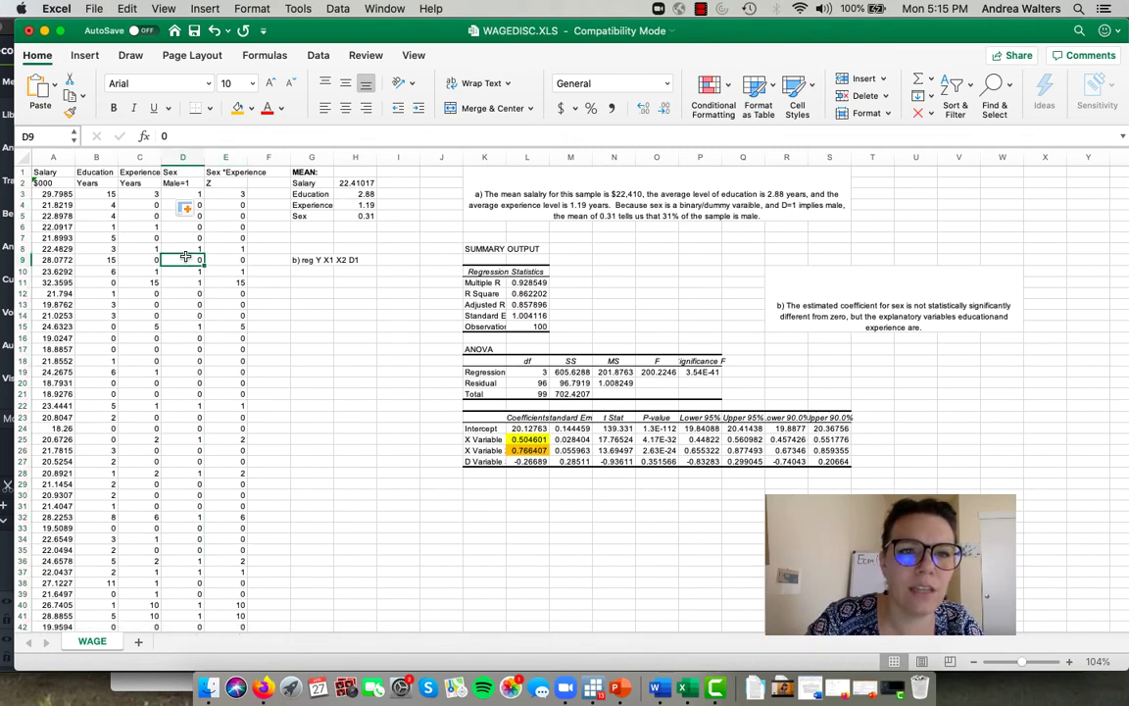
{"action": "left_click", "coordinate": [233, 259]}
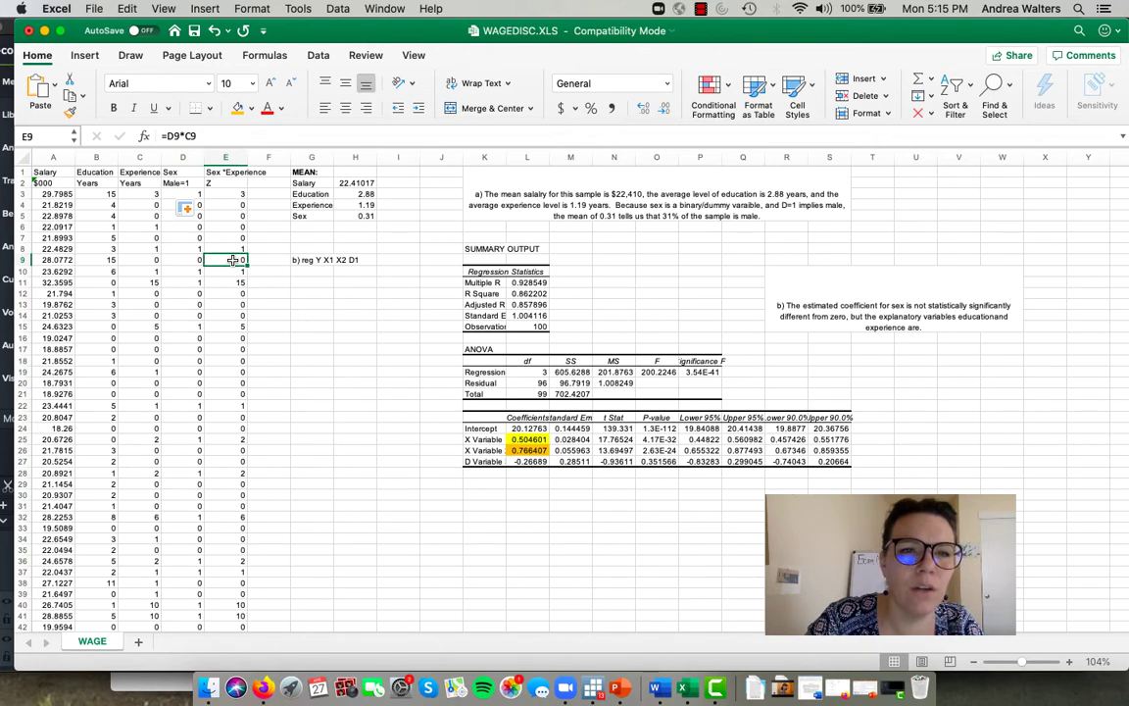
{"action": "left_click", "coordinate": [183, 371]}
{"action": "left_click", "coordinate": [226, 375]}
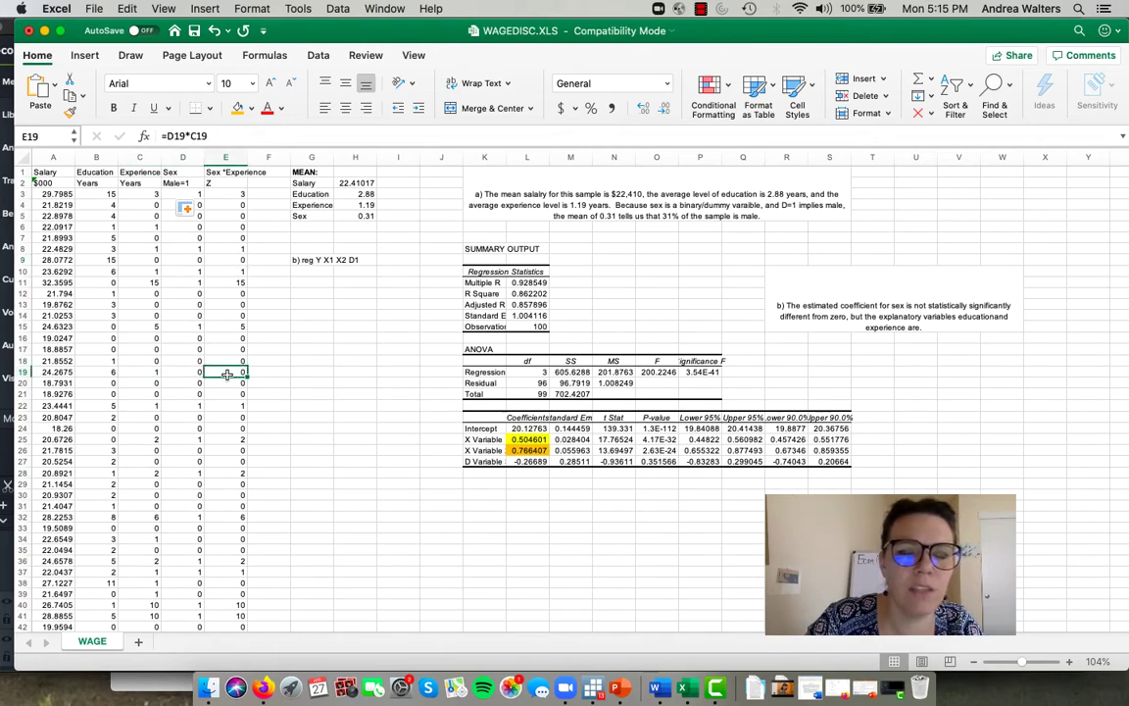
{"action": "left_click", "coordinate": [184, 283]}
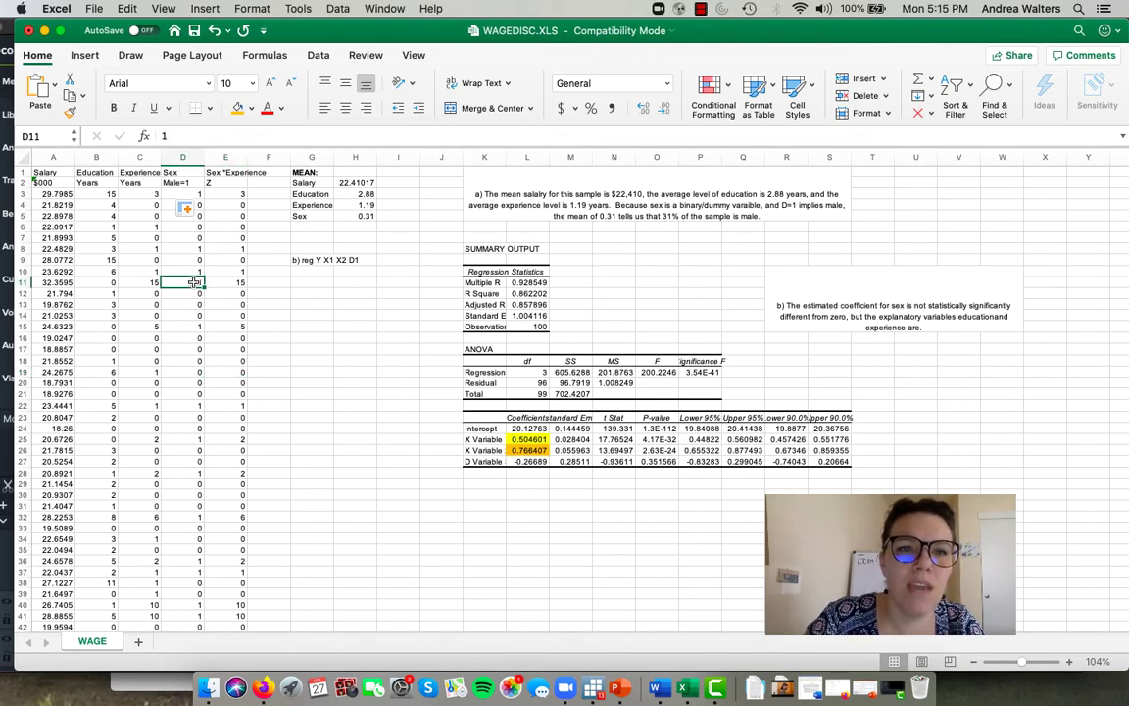
{"action": "left_click", "coordinate": [224, 283]}
{"action": "left_click", "coordinate": [136, 284]}
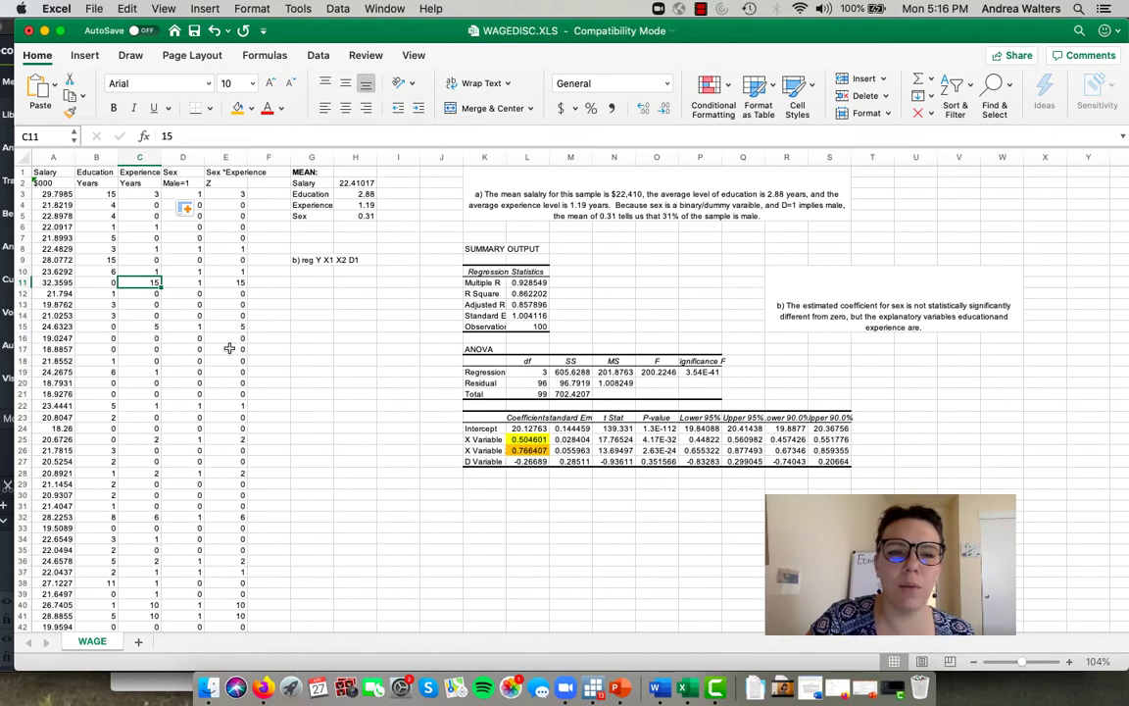
Step: Enter the label "c)reg Y X1 X2 D1 Z1" in cell G29 for question c's regression
{"action": "left_click", "coordinate": [394, 281]}
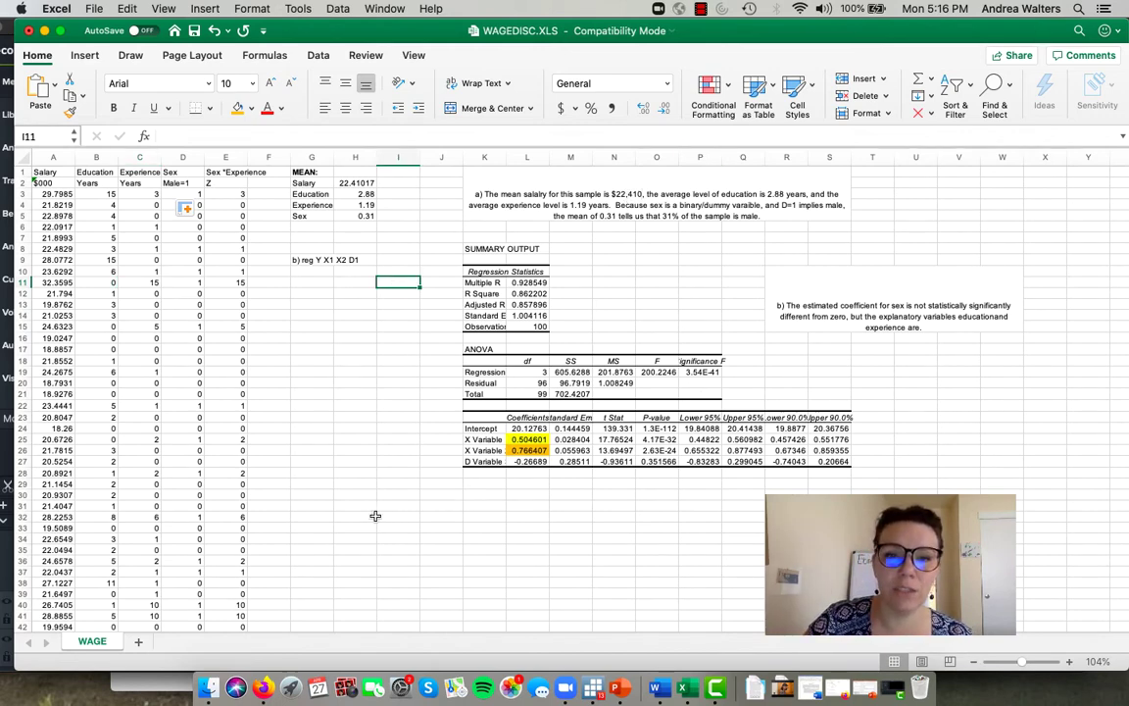
{"action": "left_click", "coordinate": [310, 485]}
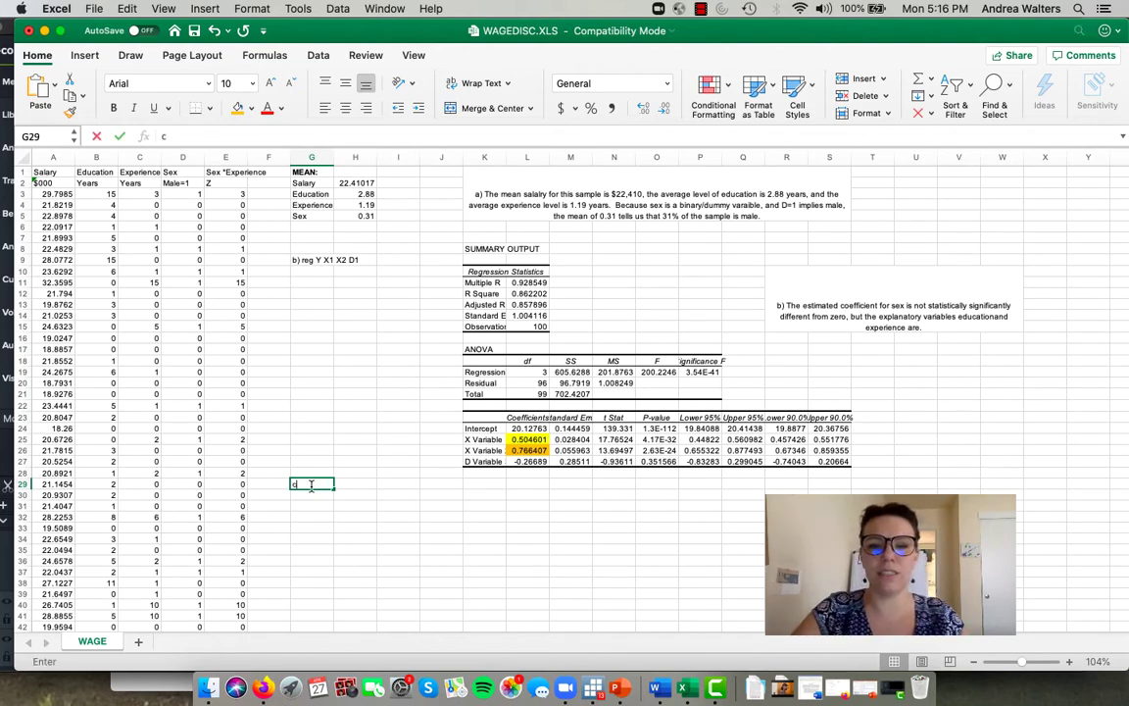
{"action": "type", "text": "c)reg"}
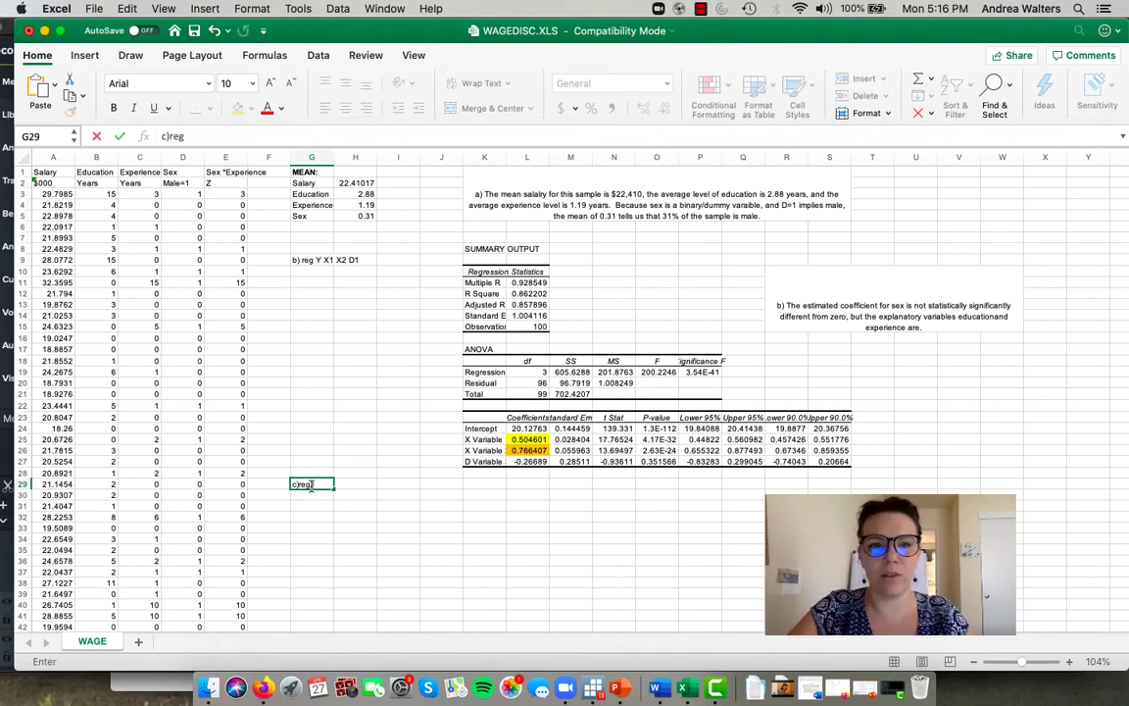
{"action": "type", "text": " Y X1"}
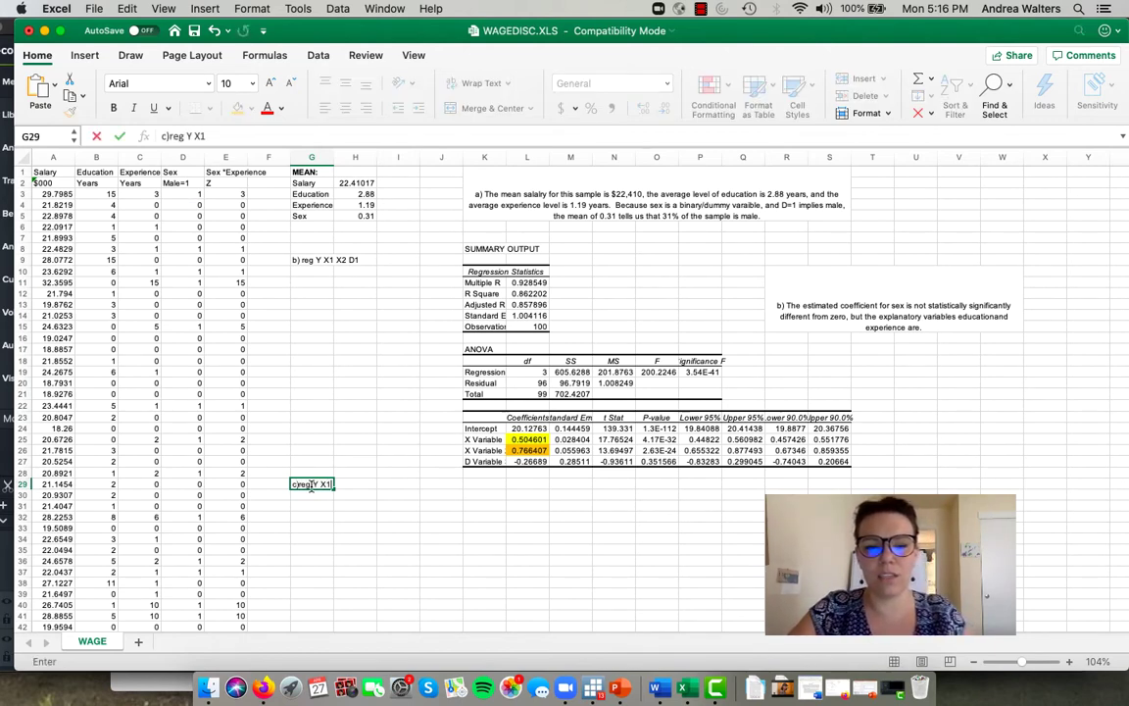
{"action": "type", "text": " X2"}
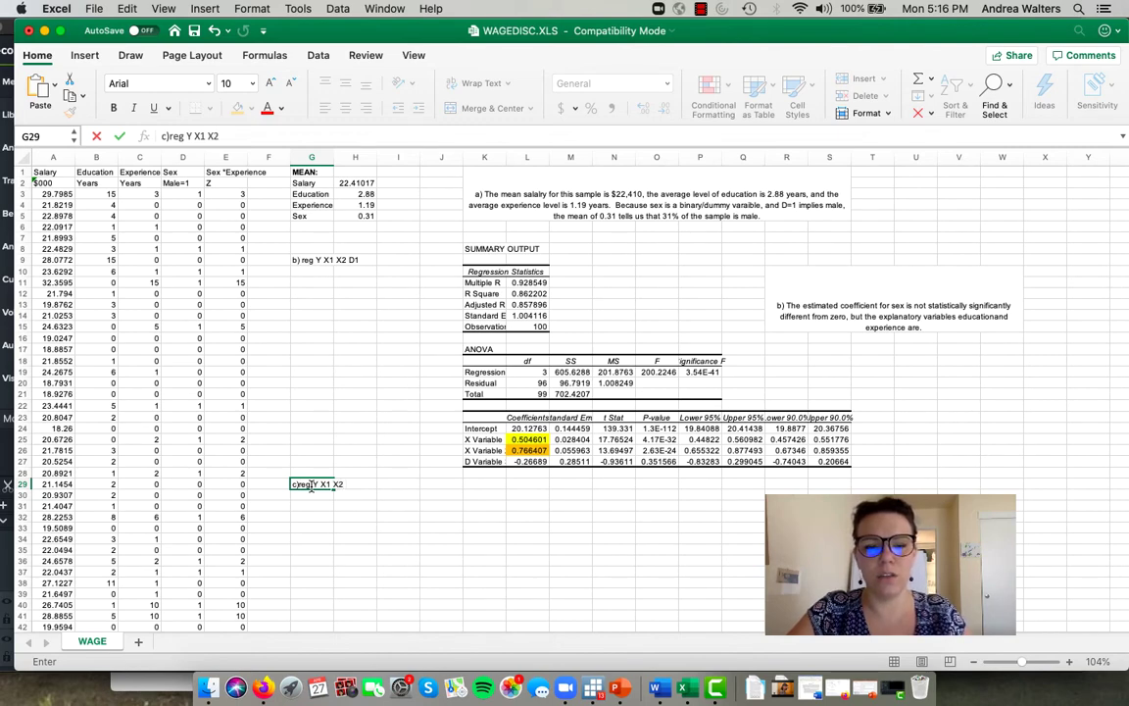
{"action": "type", "text": " D1 "}
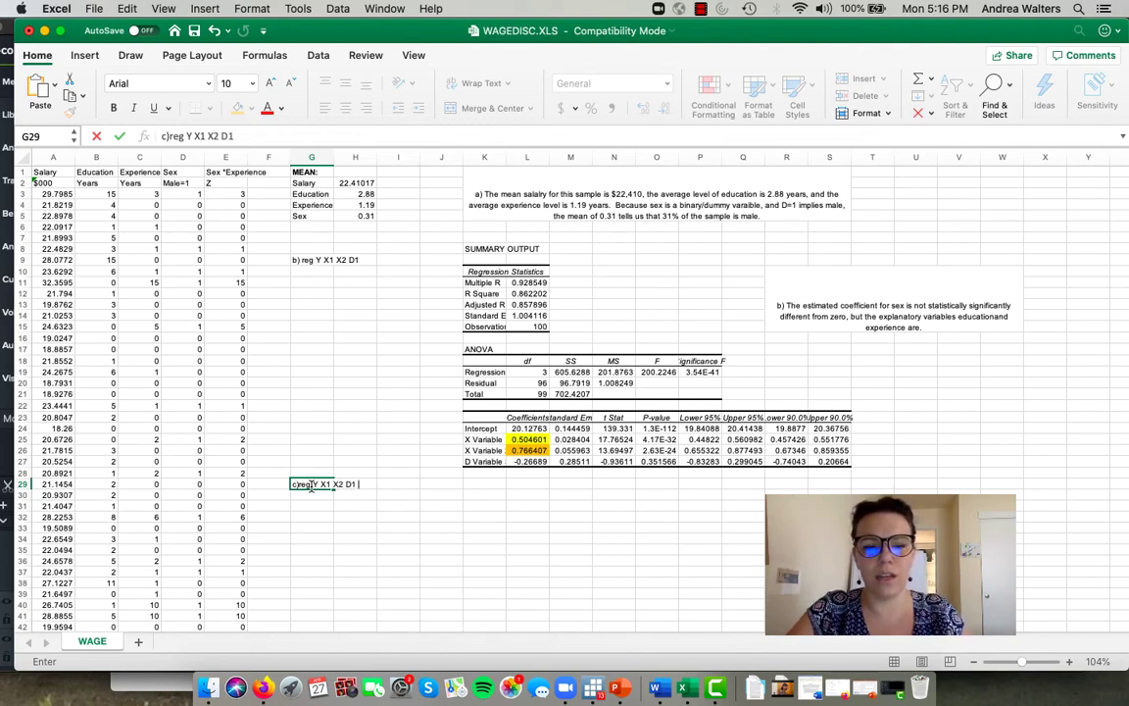
{"action": "type", "text": "Z1"}
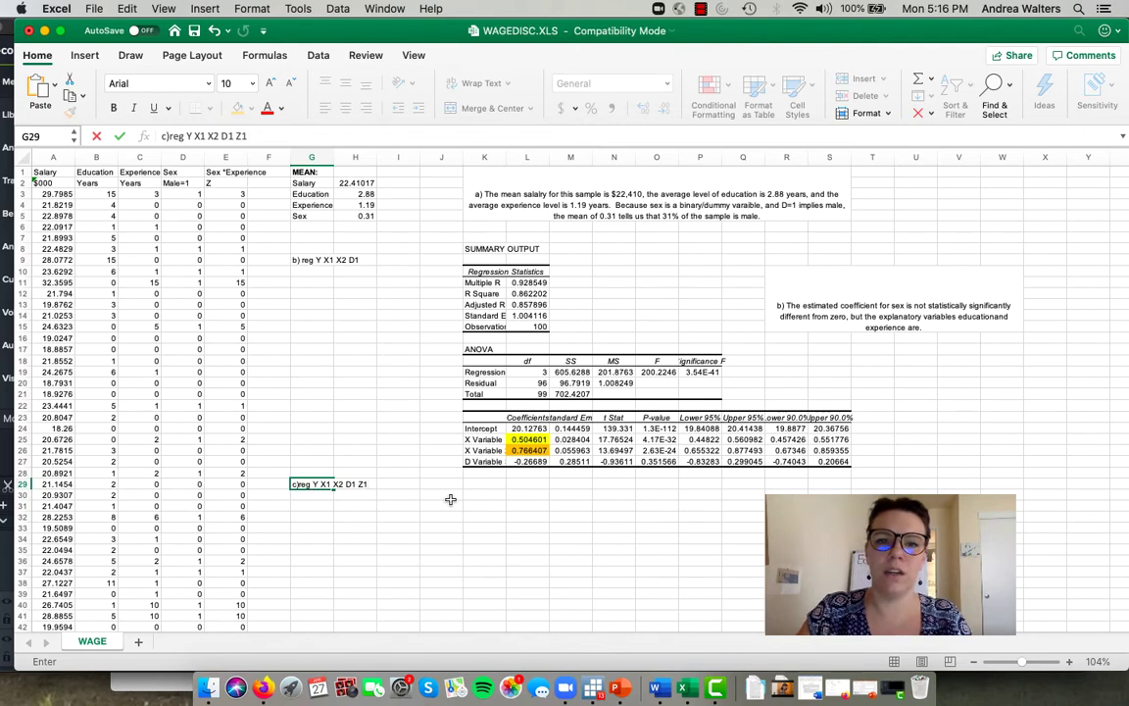
{"action": "key", "text": "Tab"}
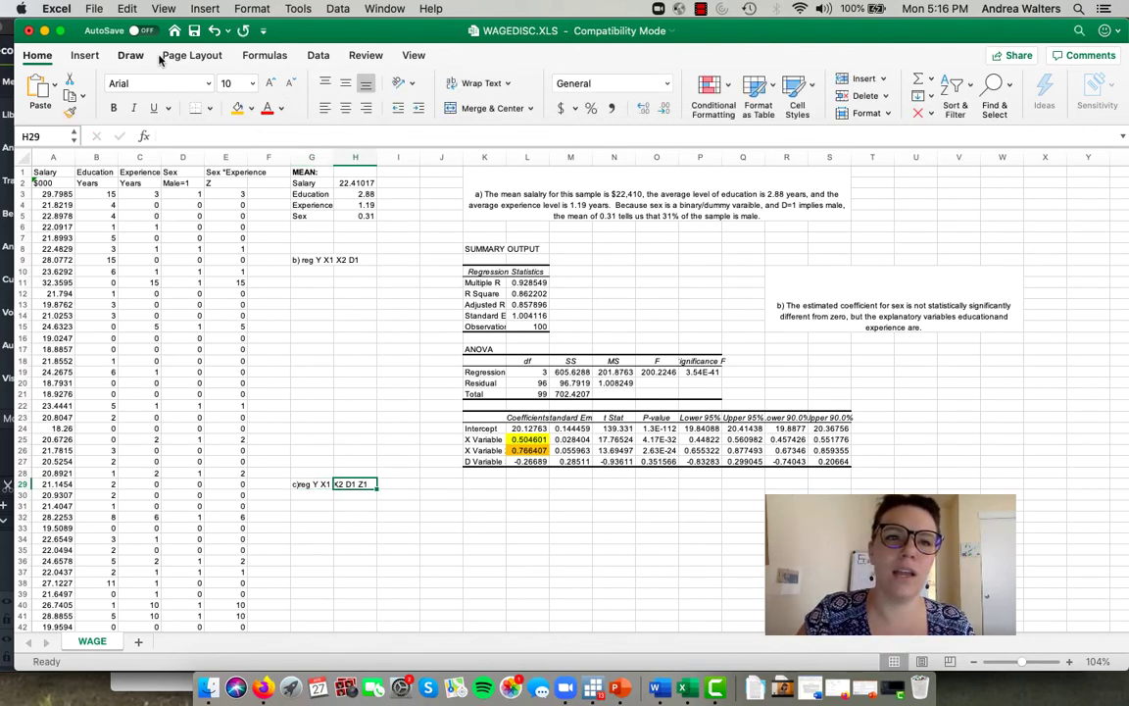
Step: Start a Regression analysis and extend its Input X Range to $B$3:$E$102 so it includes the interaction variable
{"action": "left_click", "coordinate": [316, 57]}
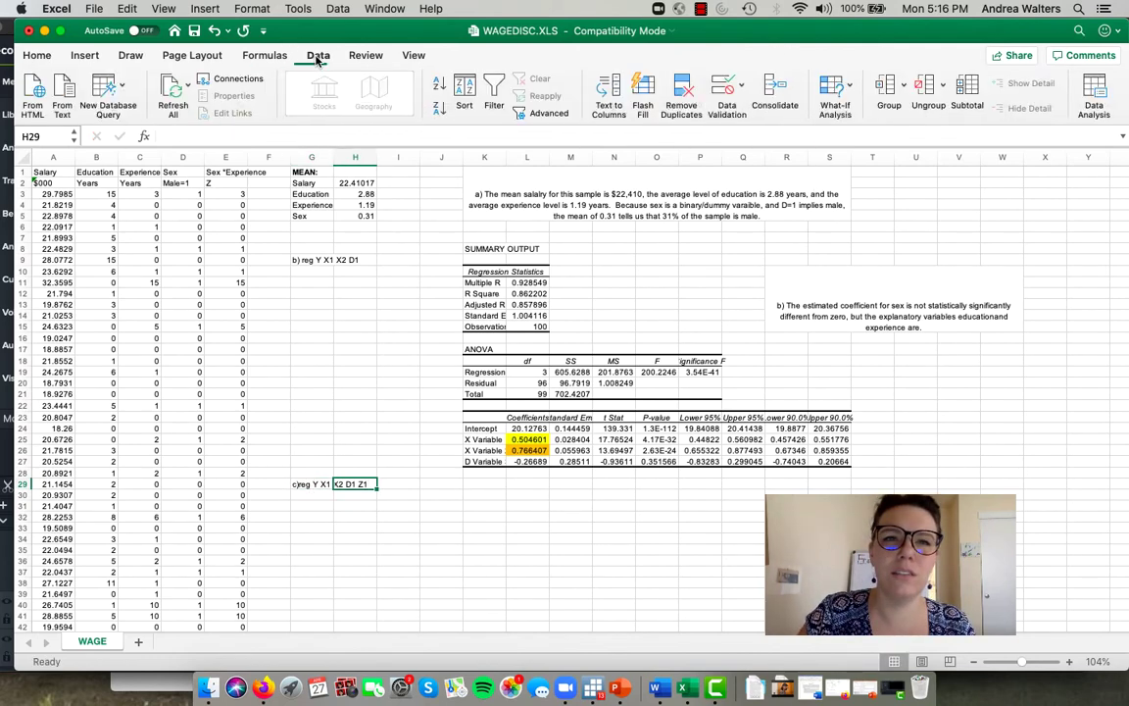
{"action": "left_click", "coordinate": [1090, 98]}
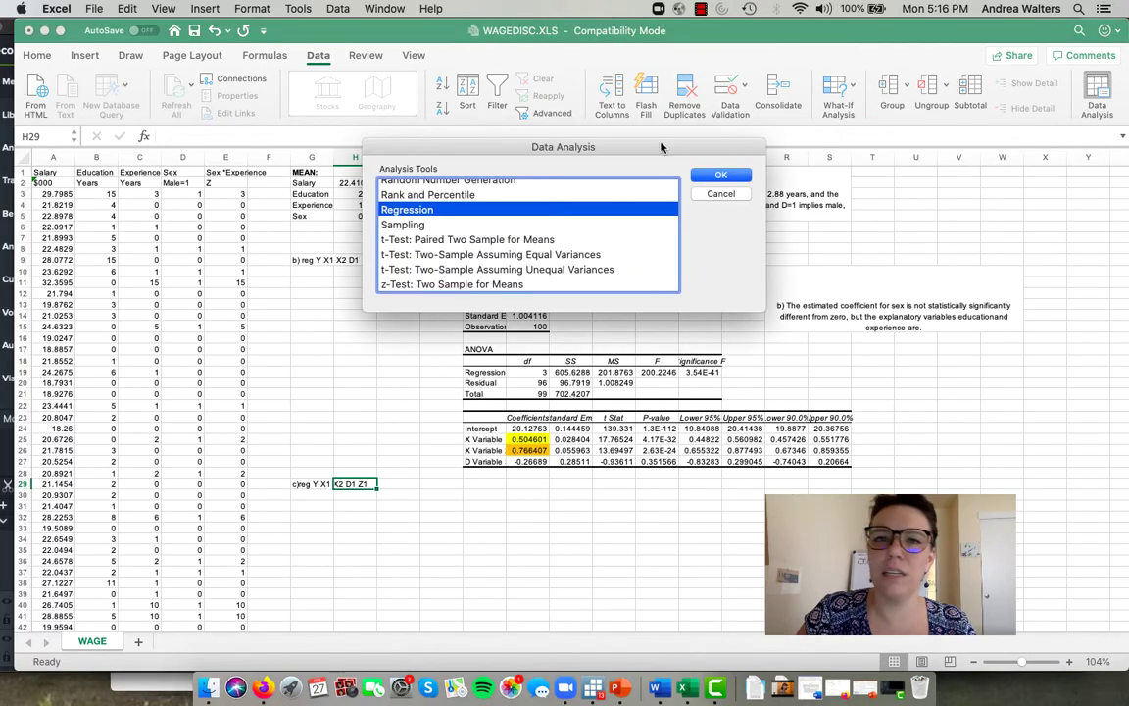
{"action": "key", "text": "Return"}
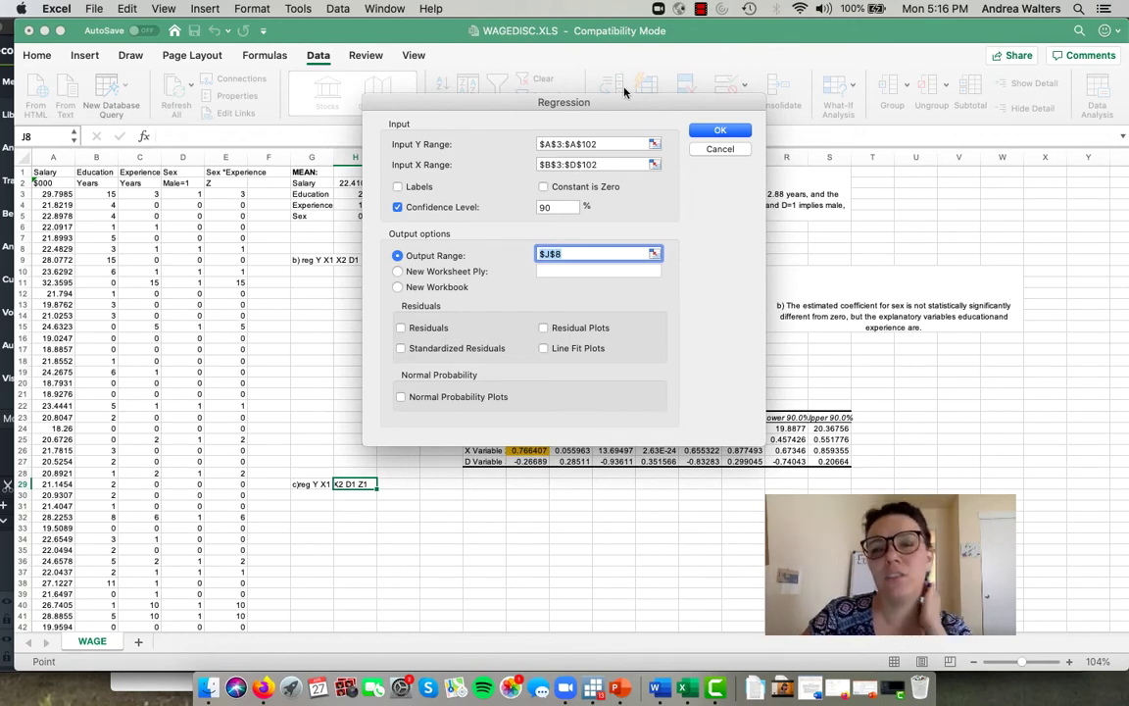
{"action": "left_click", "coordinate": [578, 164]}
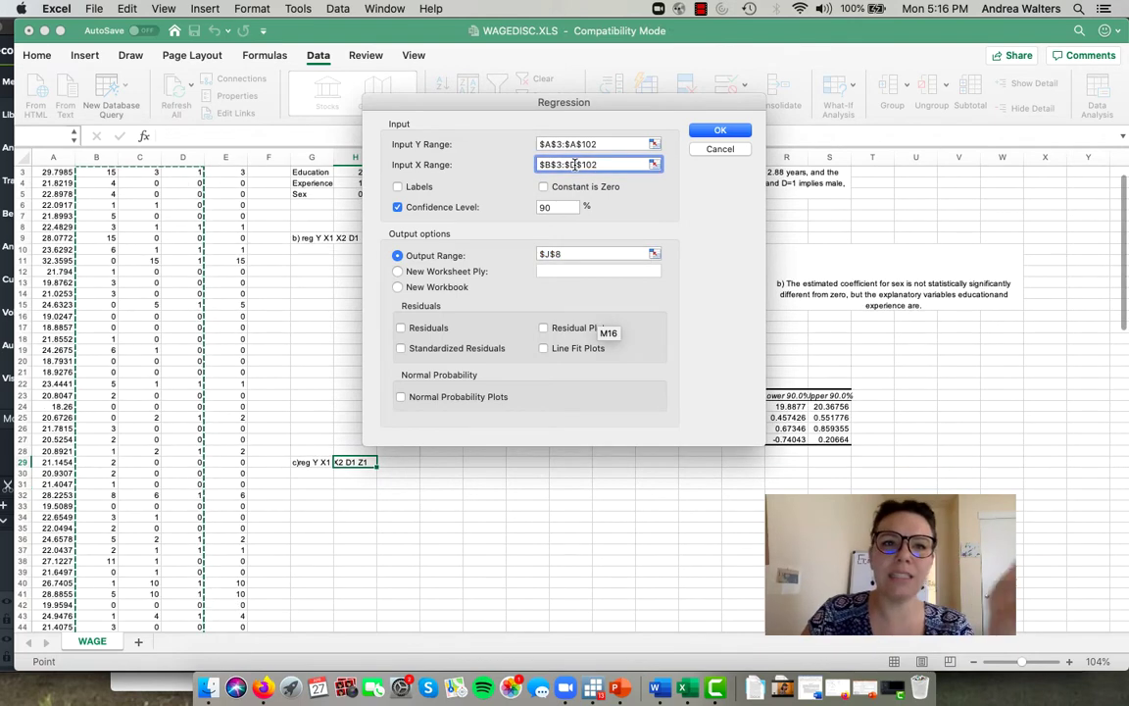
{"action": "key", "text": "BackSpace"}
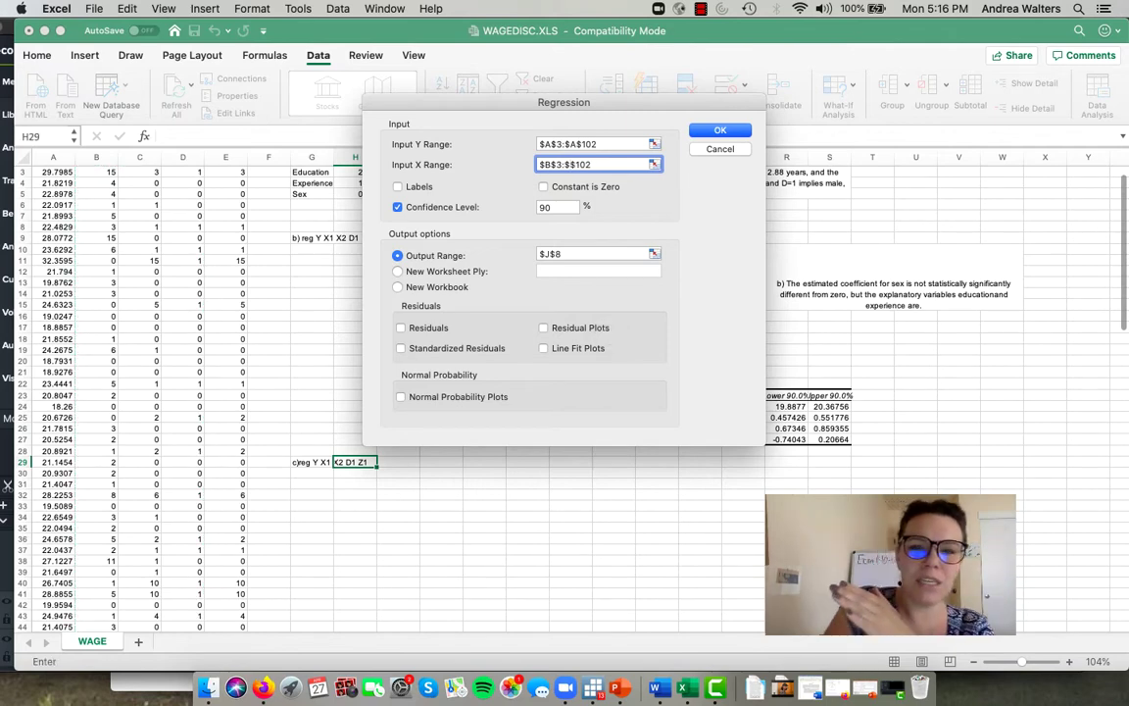
{"action": "type", "text": "E"}
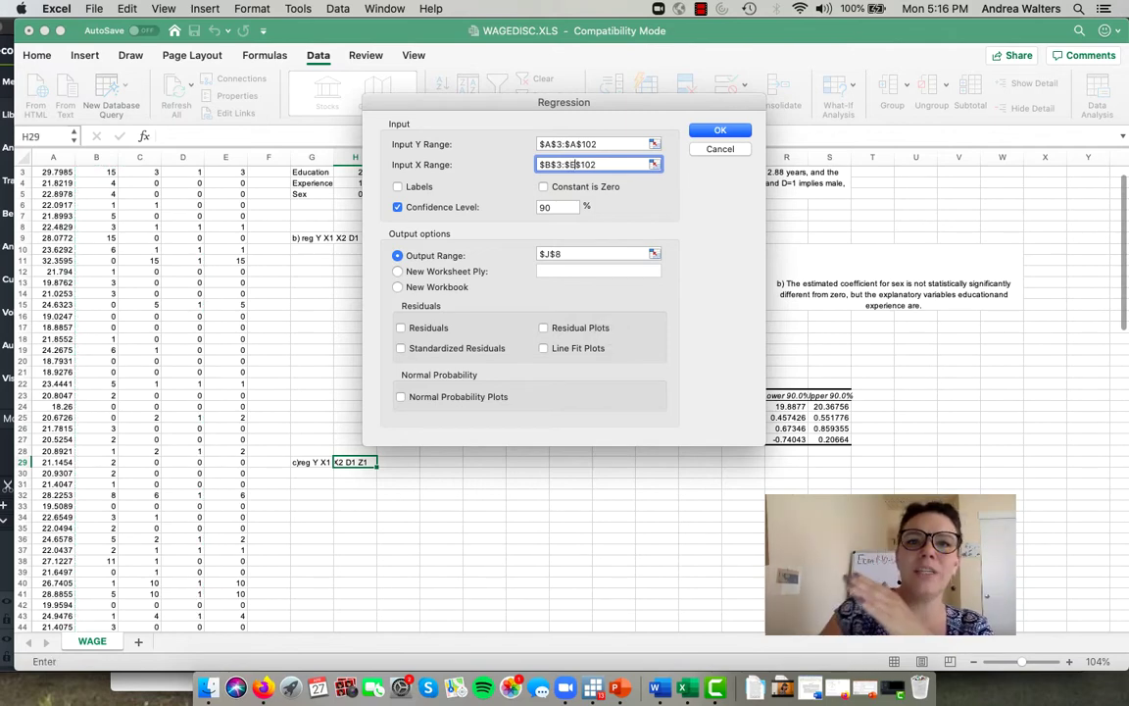
{"action": "left_click", "coordinate": [654, 165]}
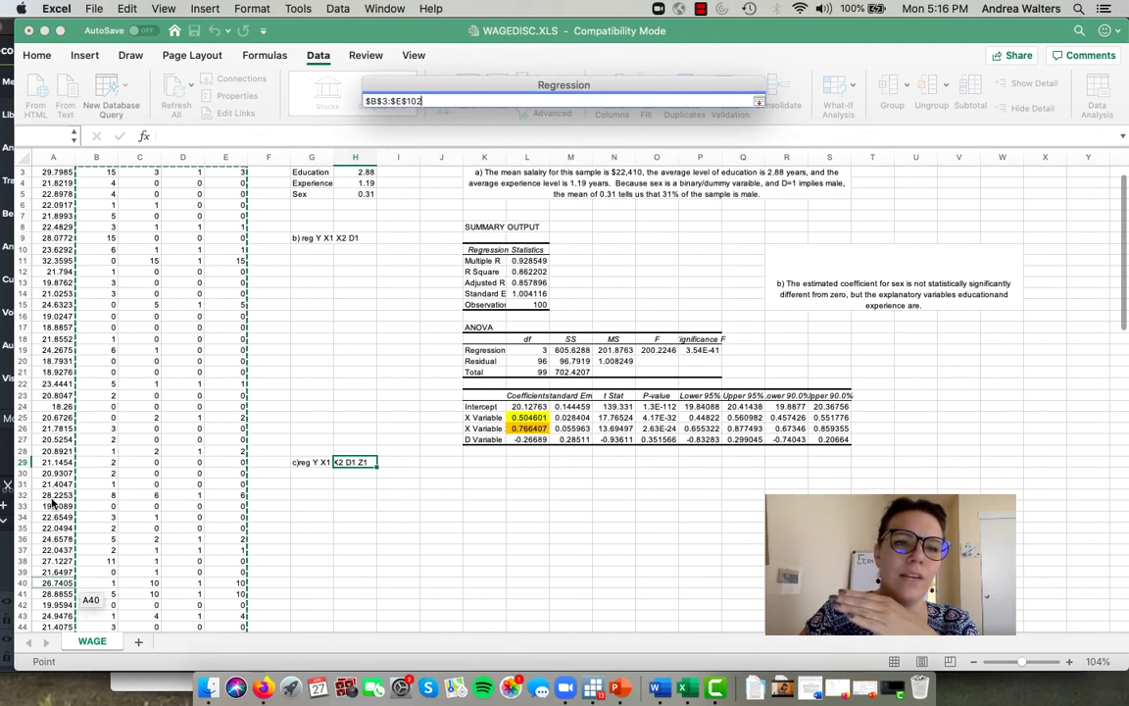
{"action": "left_click", "coordinate": [757, 101]}
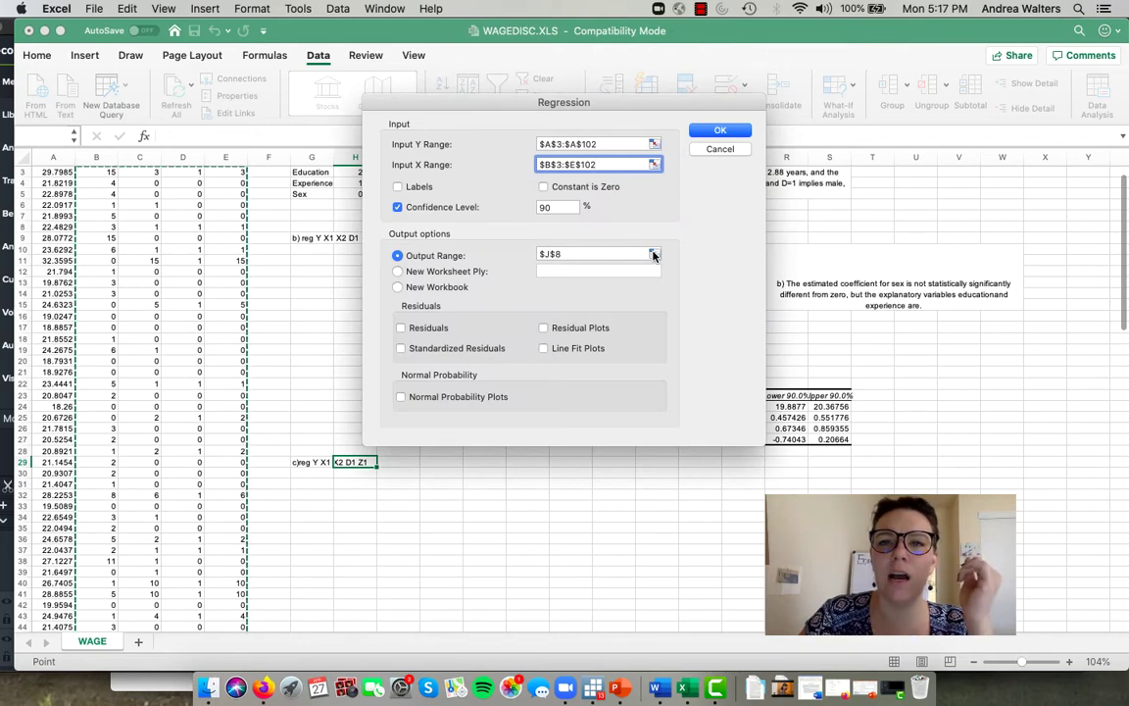
Step: Set the regression's output range to $K$30 and run the analysis
{"action": "left_click", "coordinate": [655, 255]}
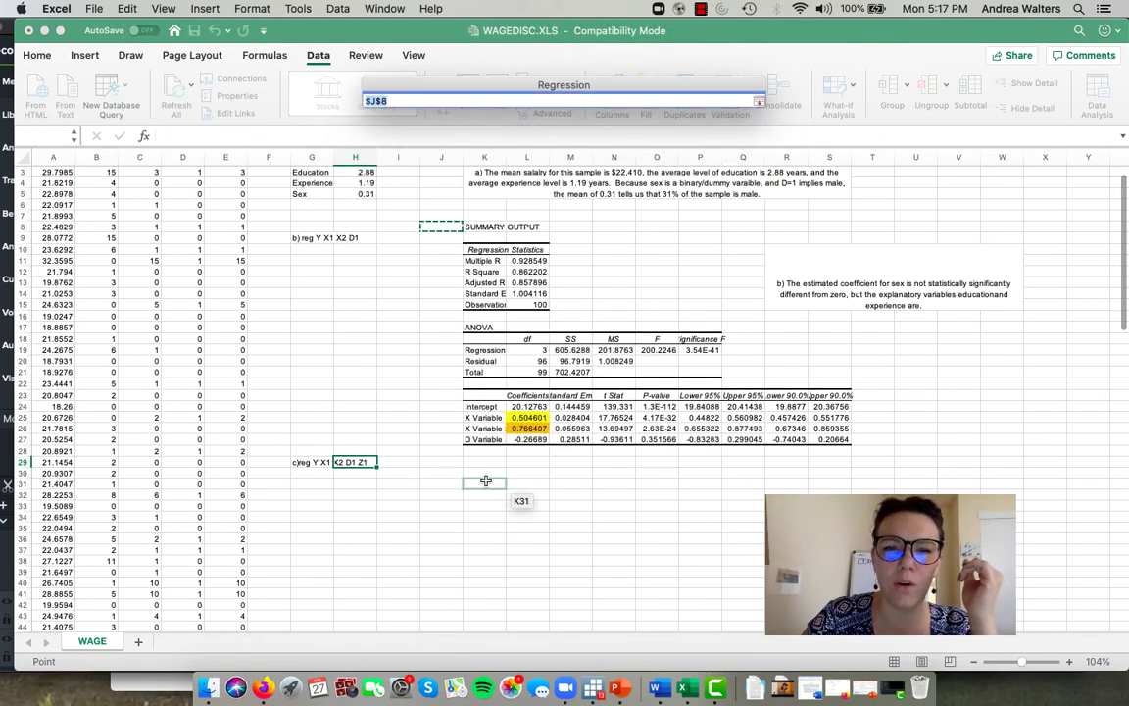
{"action": "left_click", "coordinate": [485, 481]}
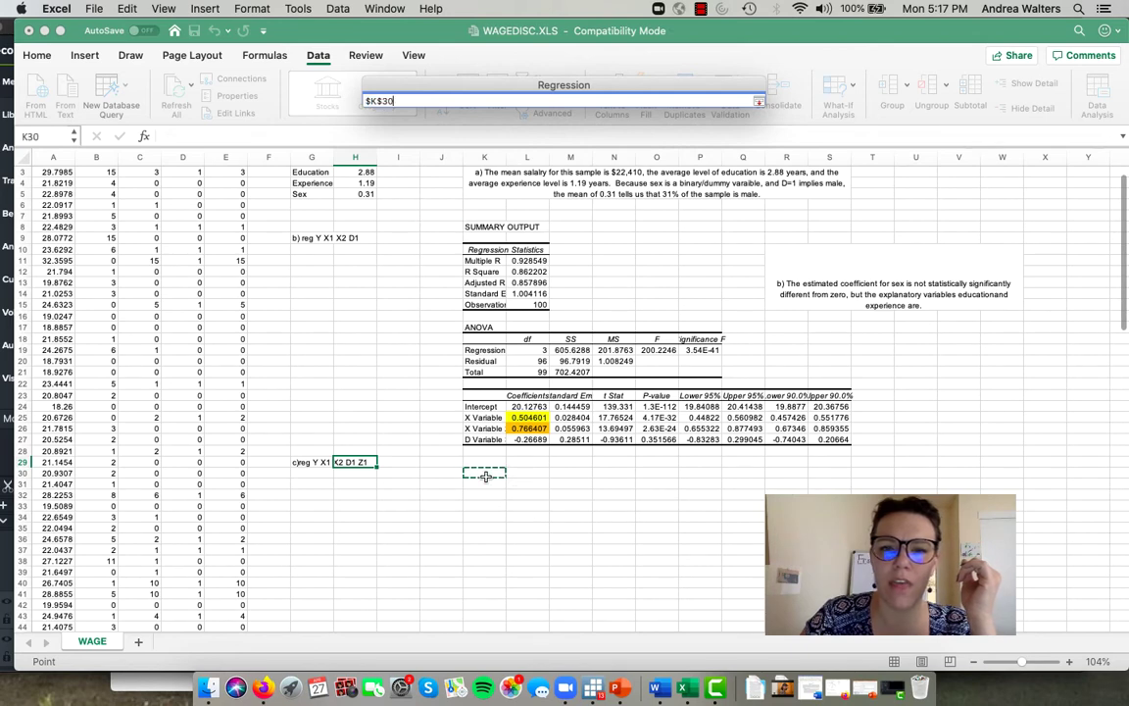
{"action": "left_click", "coordinate": [757, 100]}
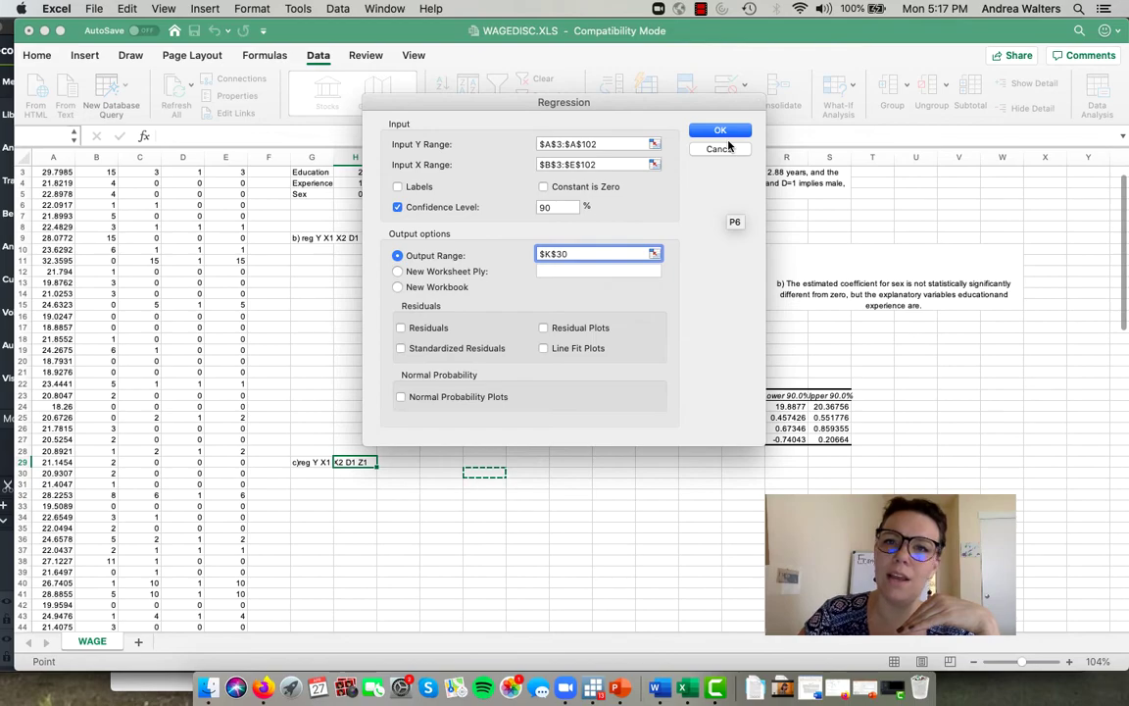
{"action": "left_click", "coordinate": [721, 130]}
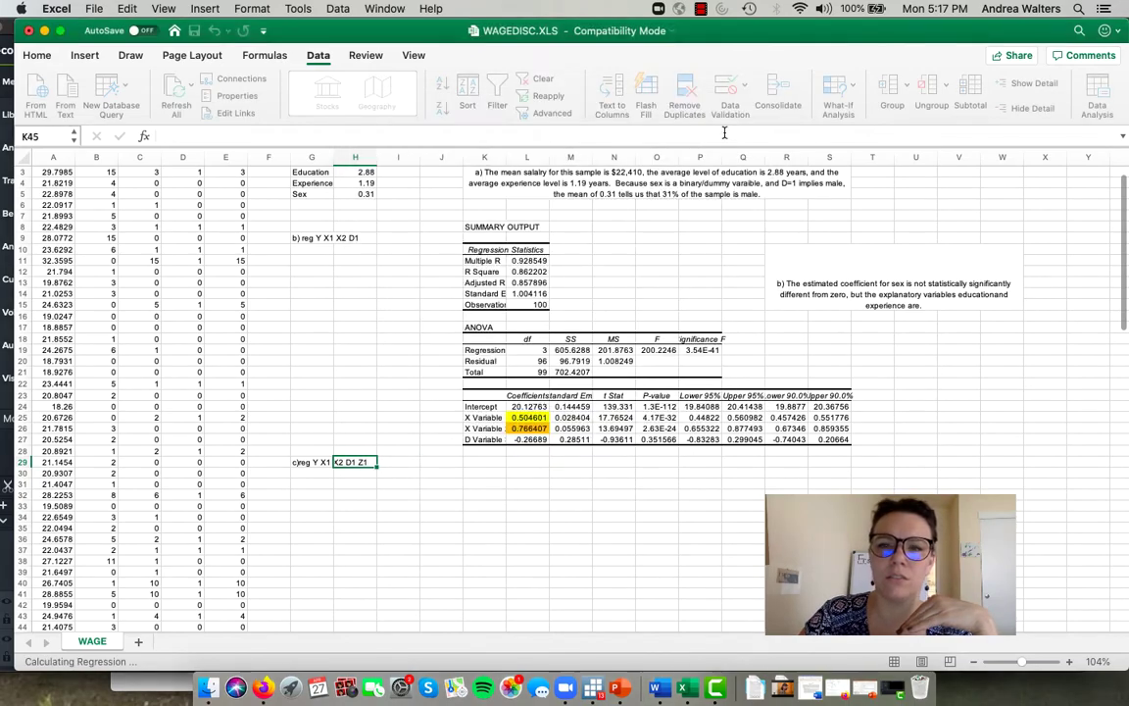
Step: Examine the new regression output, focusing on the coefficient, standard error, t Stat and P-value of X Variable 3
{"action": "scroll", "coordinate": [626, 379], "scroll_direction": "down", "scroll_amount": 6}
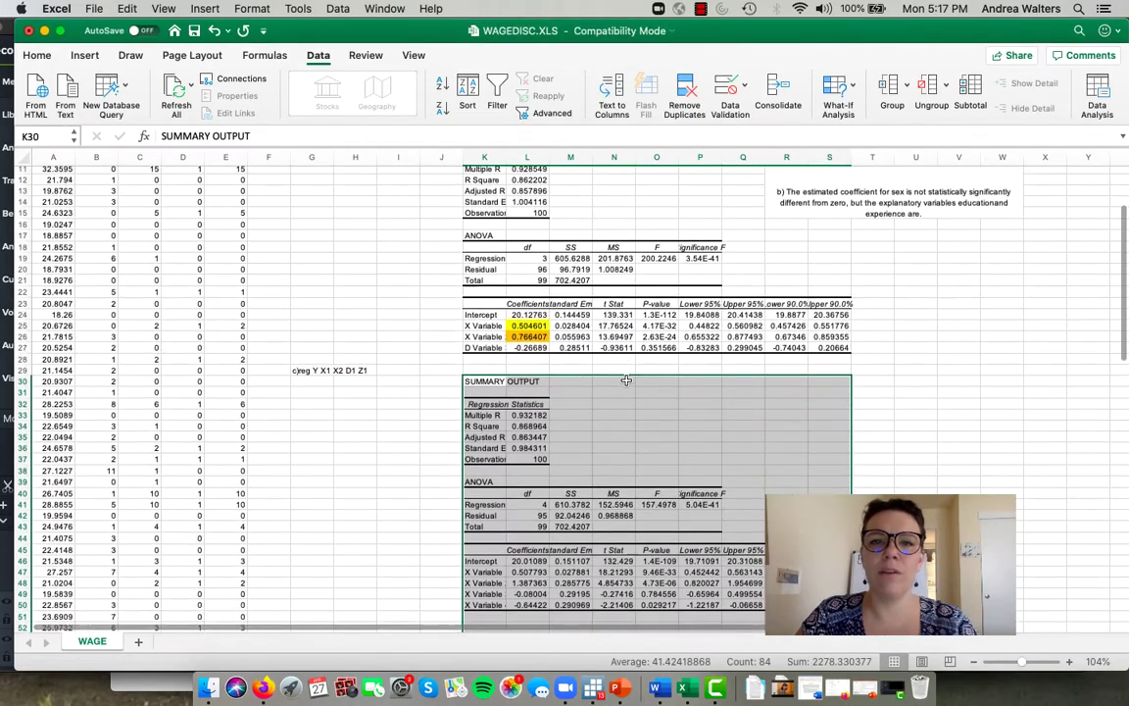
{"action": "scroll", "coordinate": [626, 379], "scroll_direction": "up", "scroll_amount": 1}
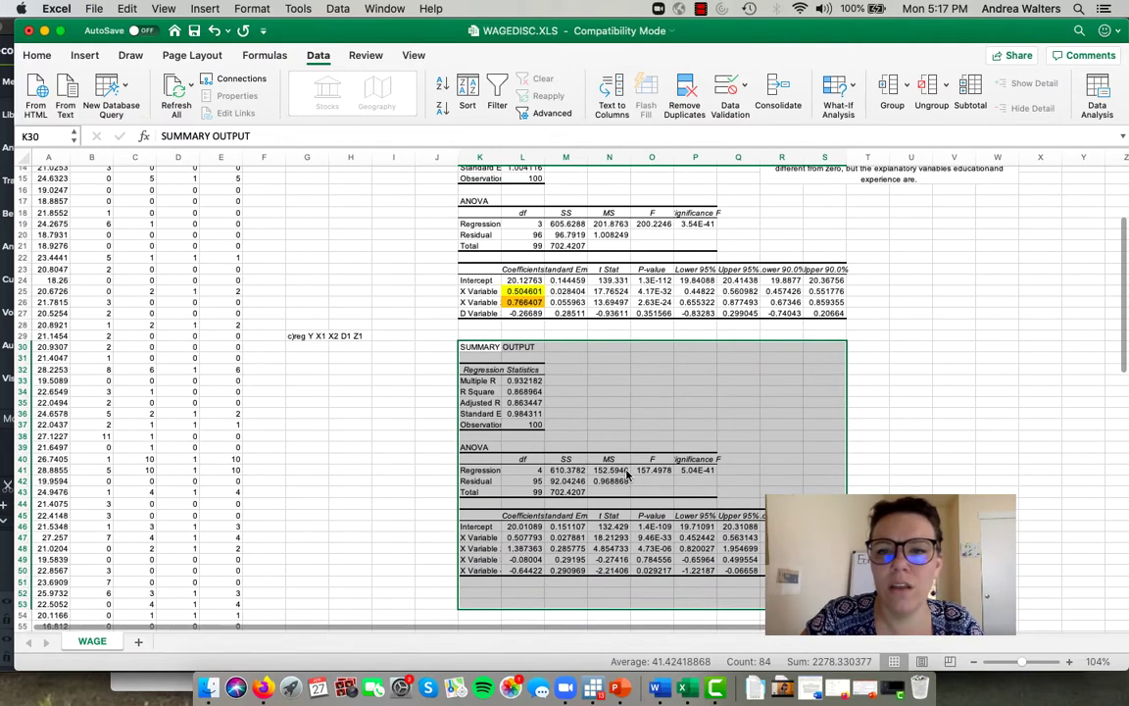
{"action": "left_click", "coordinate": [649, 582]}
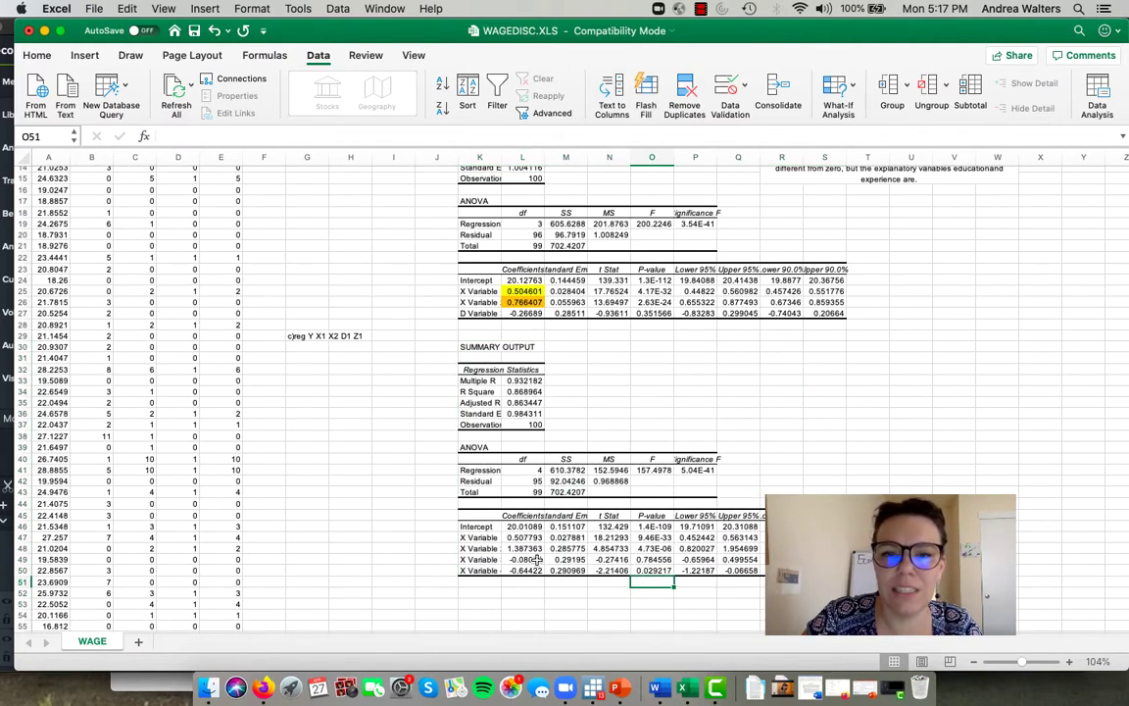
{"action": "left_click_drag", "start_coordinate": [479, 558], "coordinate": [648, 555]}
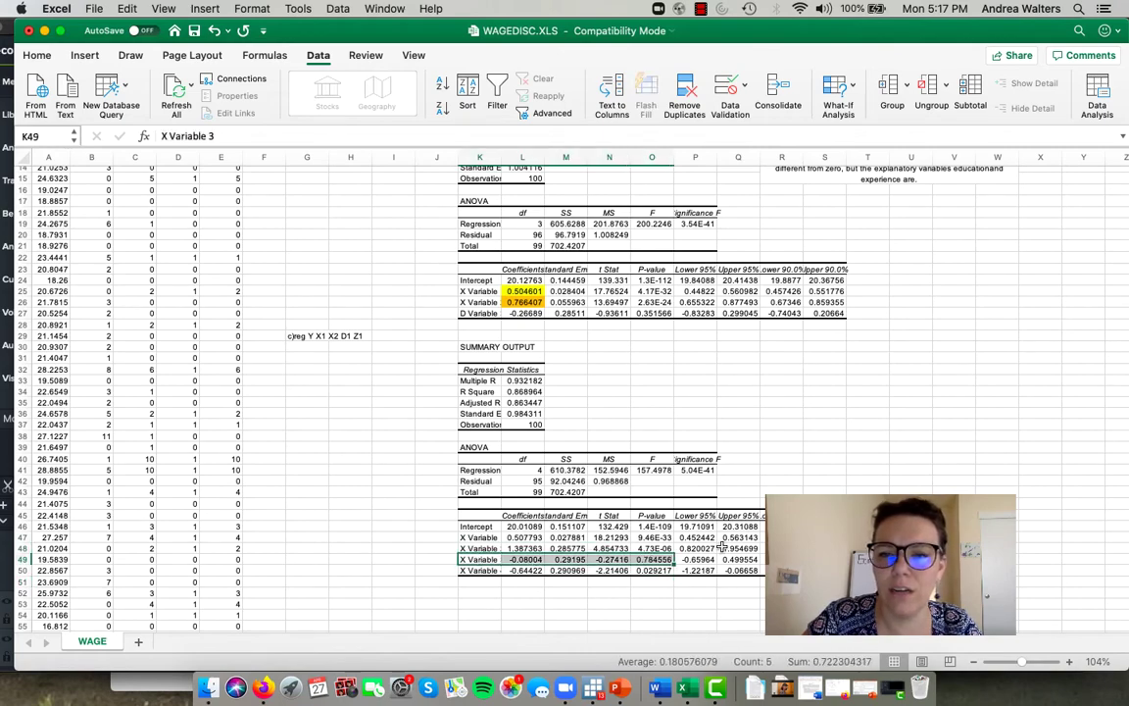
{"action": "scroll", "coordinate": [806, 436], "scroll_direction": "down", "scroll_amount": 3}
{"action": "scroll", "coordinate": [806, 436], "scroll_direction": "right", "scroll_amount": 1}
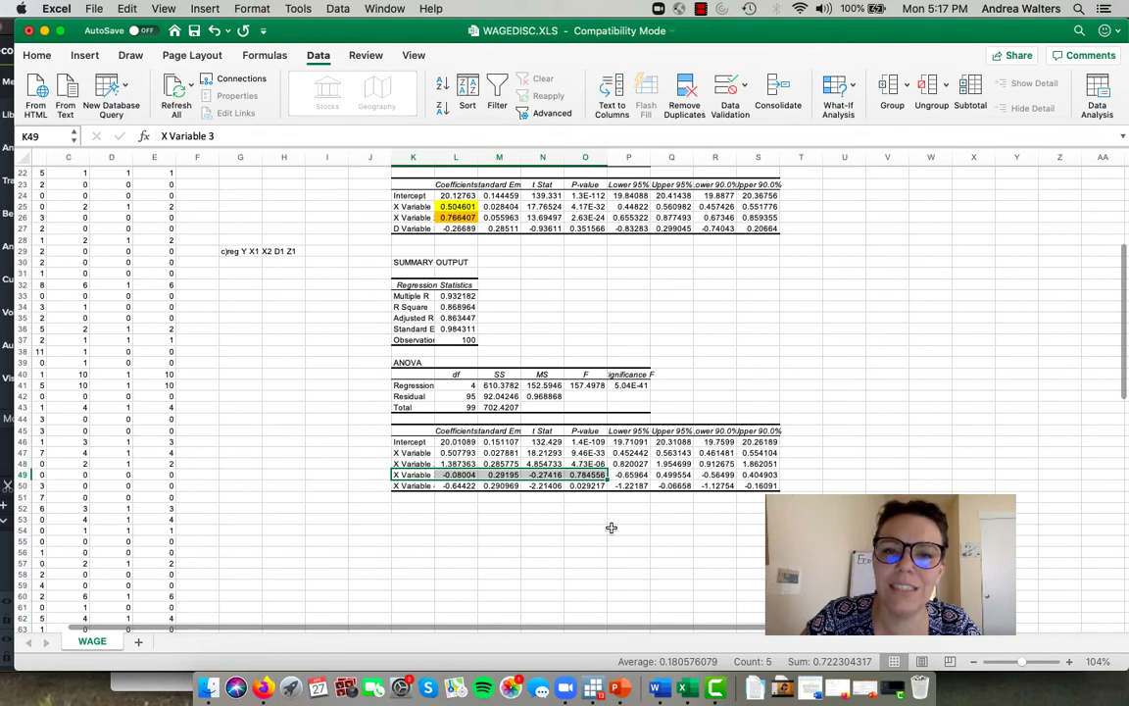
Step: Label the new output's variable rows in J47 to J50 as Education, Experience, Sex and Z
{"action": "left_click", "coordinate": [383, 487]}
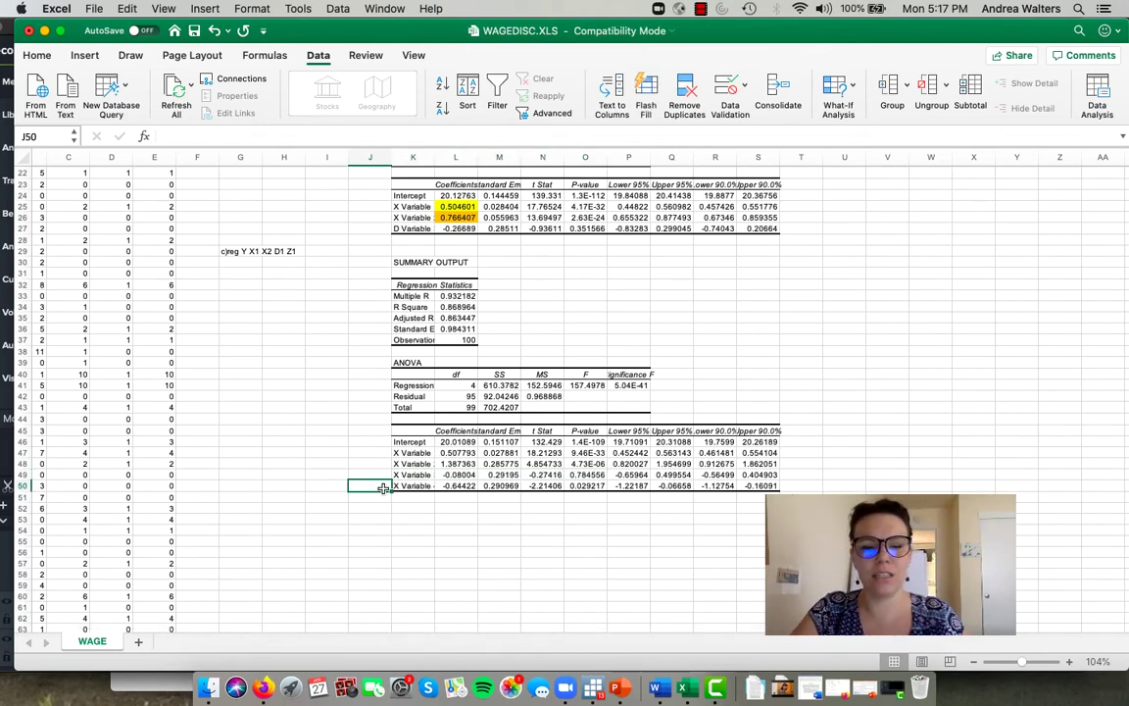
{"action": "type", "text": "Z"}
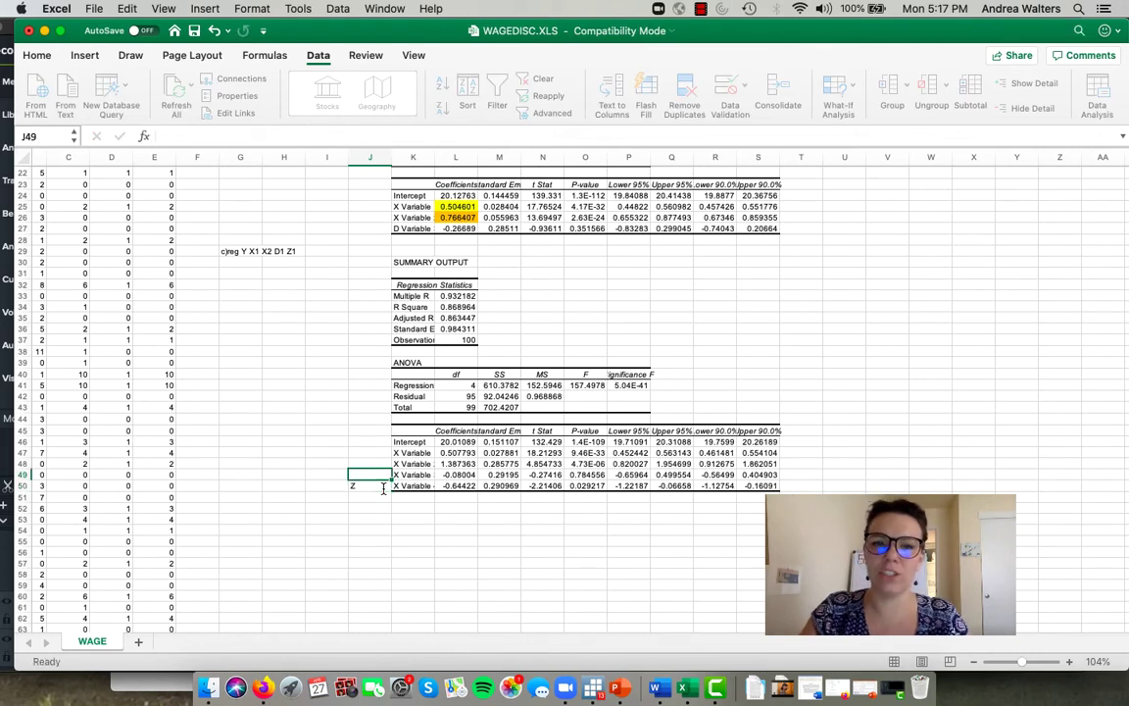
{"action": "key", "text": "Up"}
{"action": "type", "text": "Sex"}
{"action": "key", "text": "Up"}
{"action": "type", "text": "E"}
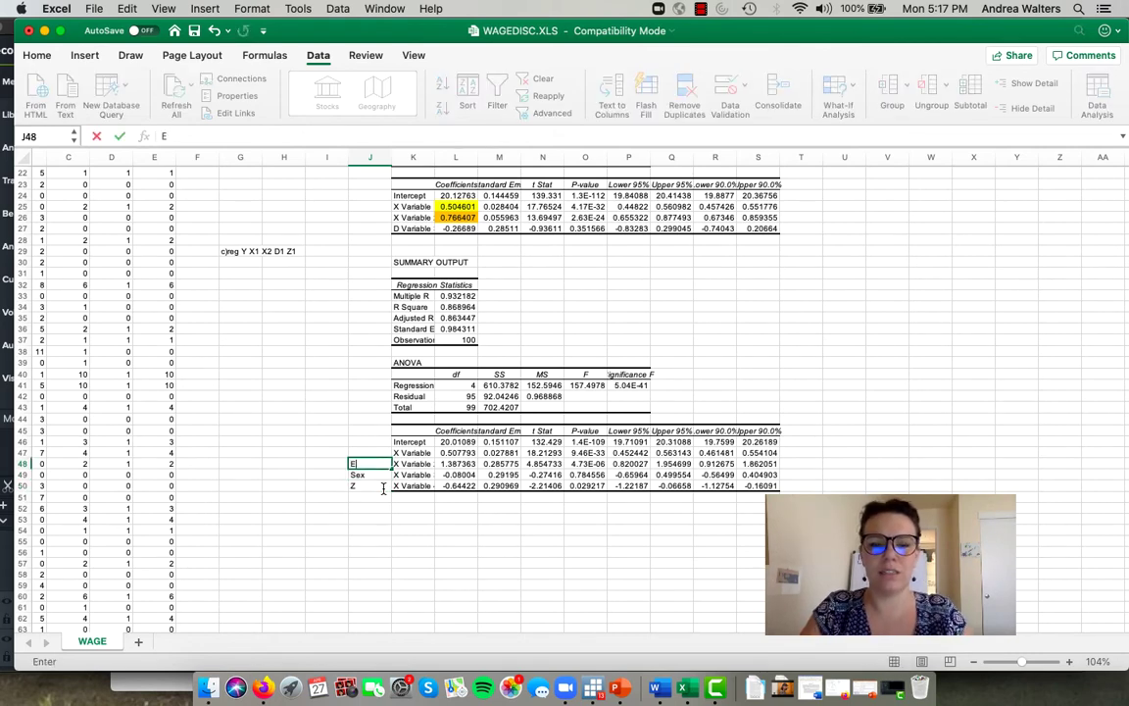
{"action": "type", "text": "xperience"}
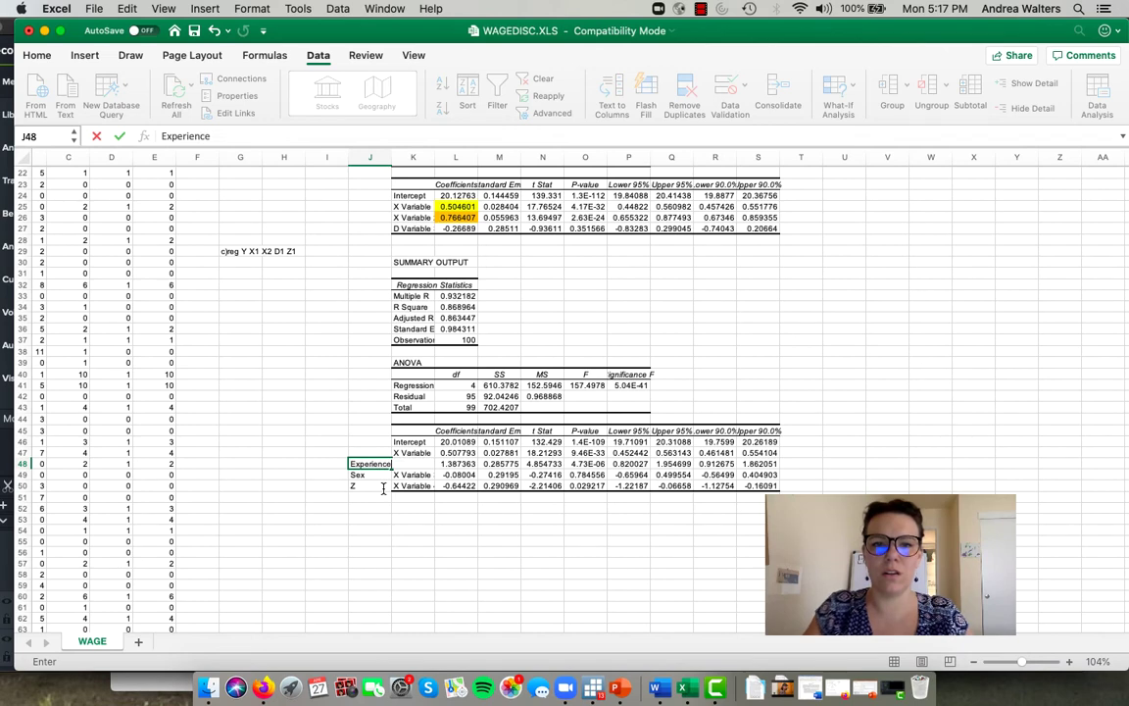
{"action": "key", "text": "Up"}
{"action": "type", "text": "Education"}
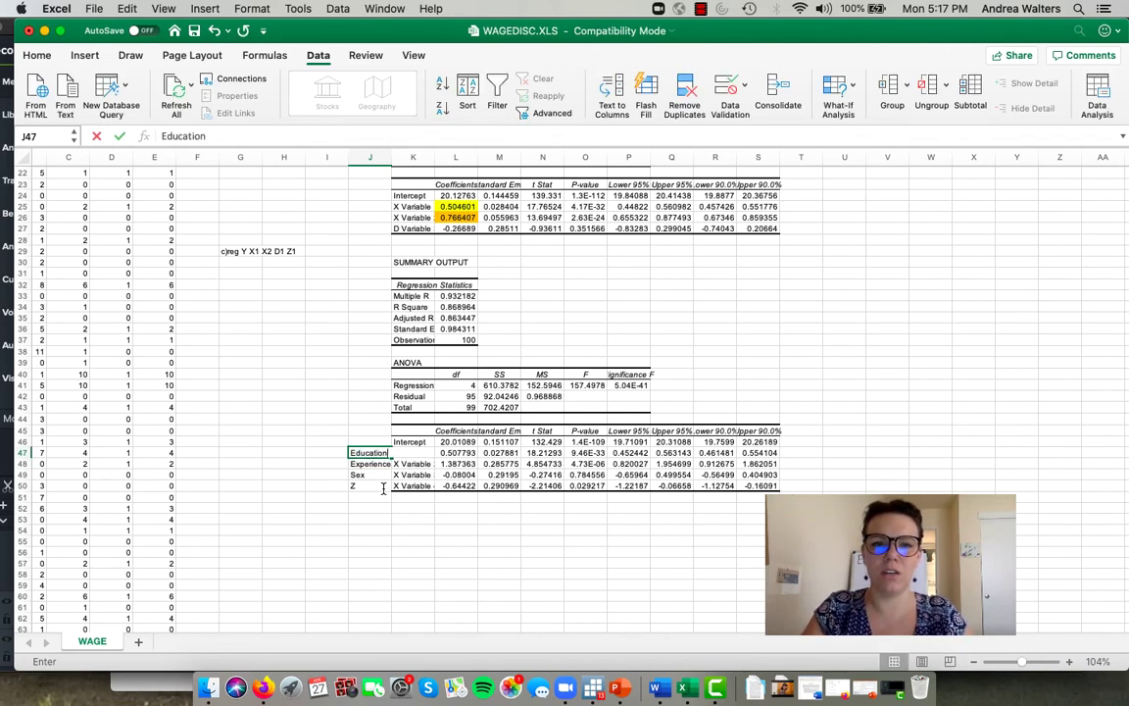
{"action": "key", "text": "Up"}
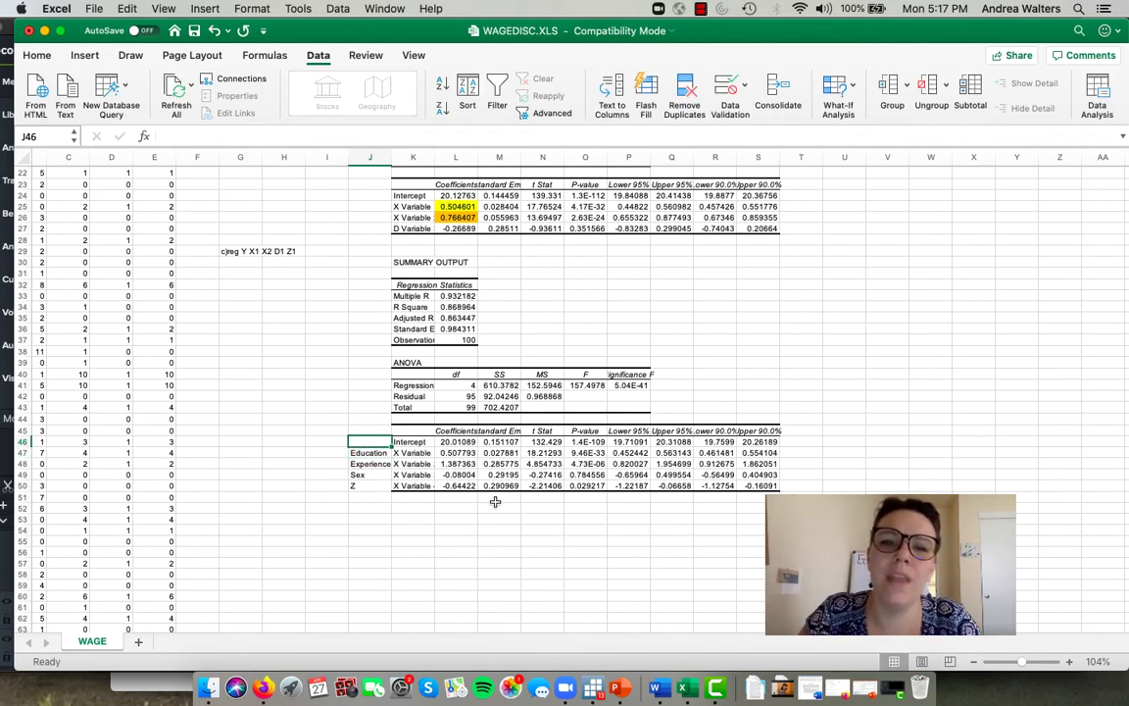
Step: Check the P-value for Z and compare the R Square values of the question c and question b regressions
{"action": "left_click", "coordinate": [581, 487]}
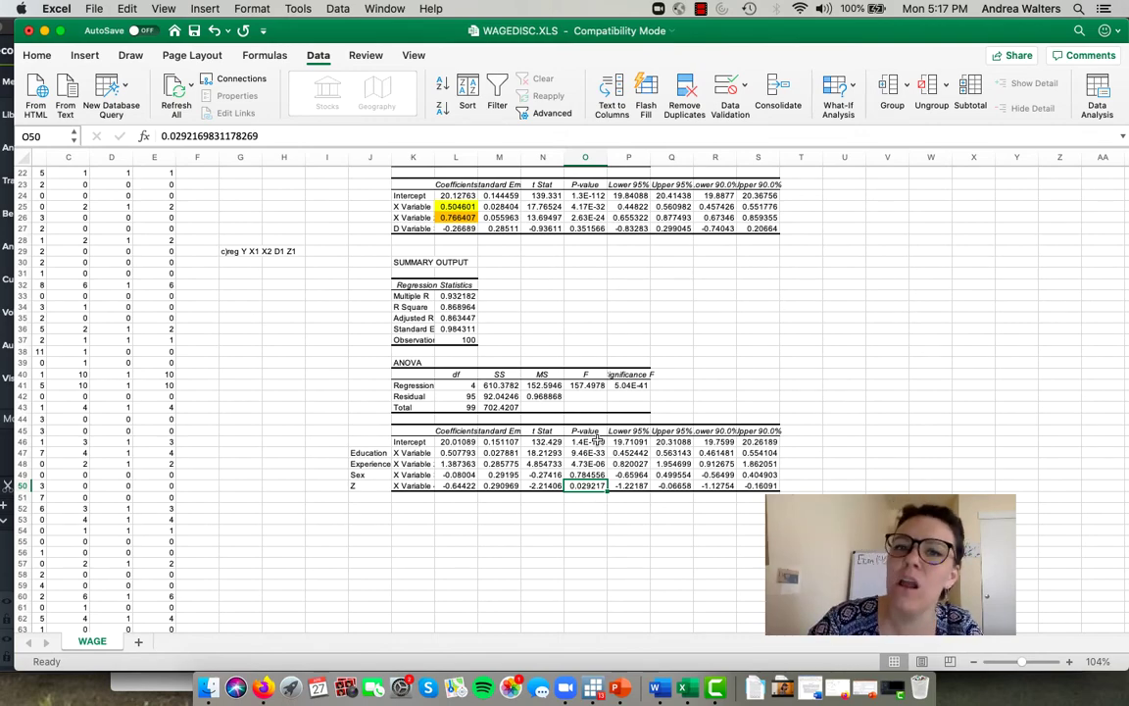
{"action": "scroll", "coordinate": [567, 277], "scroll_direction": "up", "scroll_amount": 8}
{"action": "scroll", "coordinate": [531, 278], "scroll_direction": "down", "scroll_amount": 1}
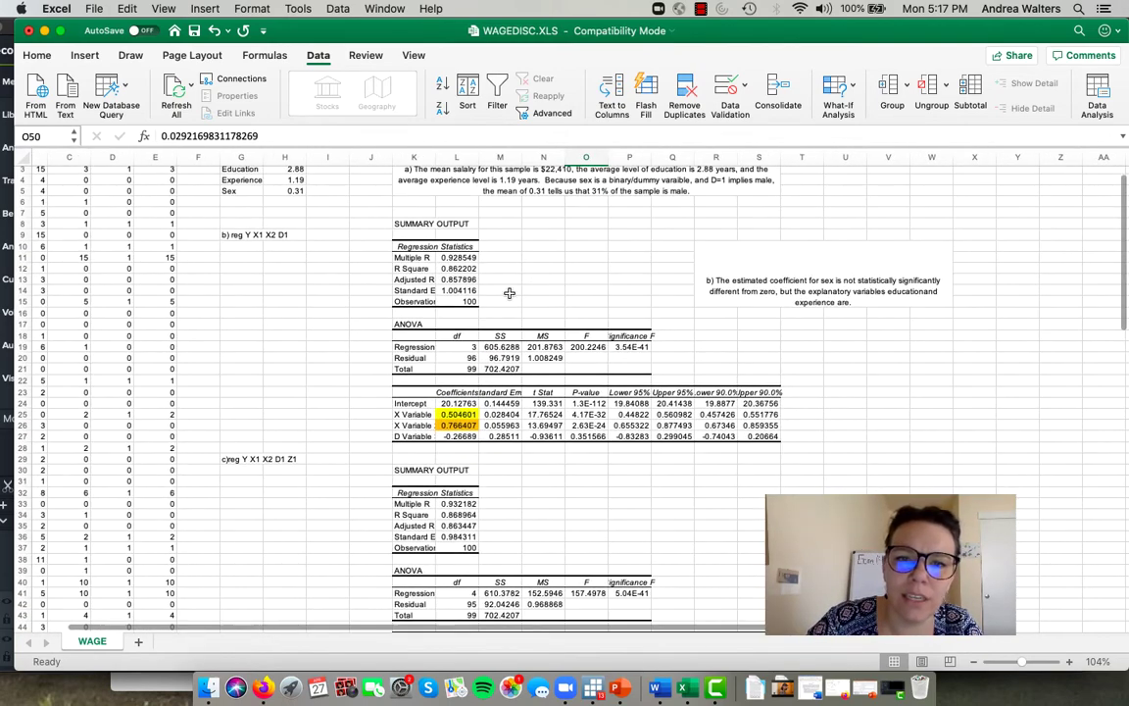
{"action": "left_click", "coordinate": [466, 520]}
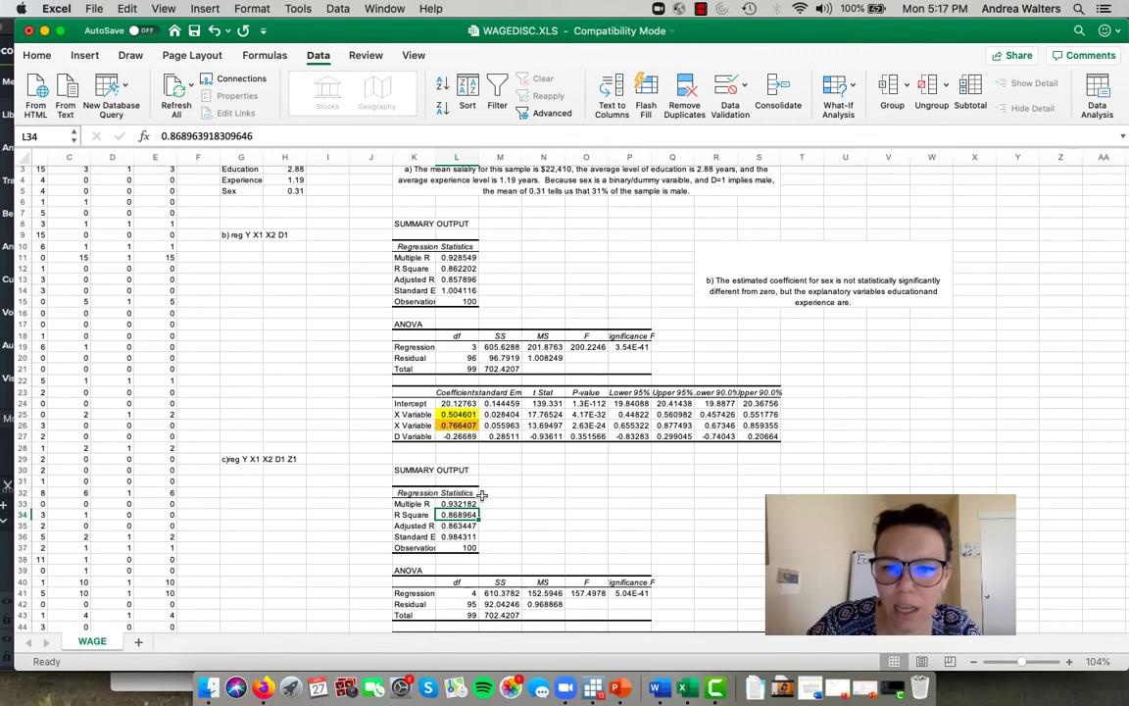
{"action": "left_click", "coordinate": [457, 268]}
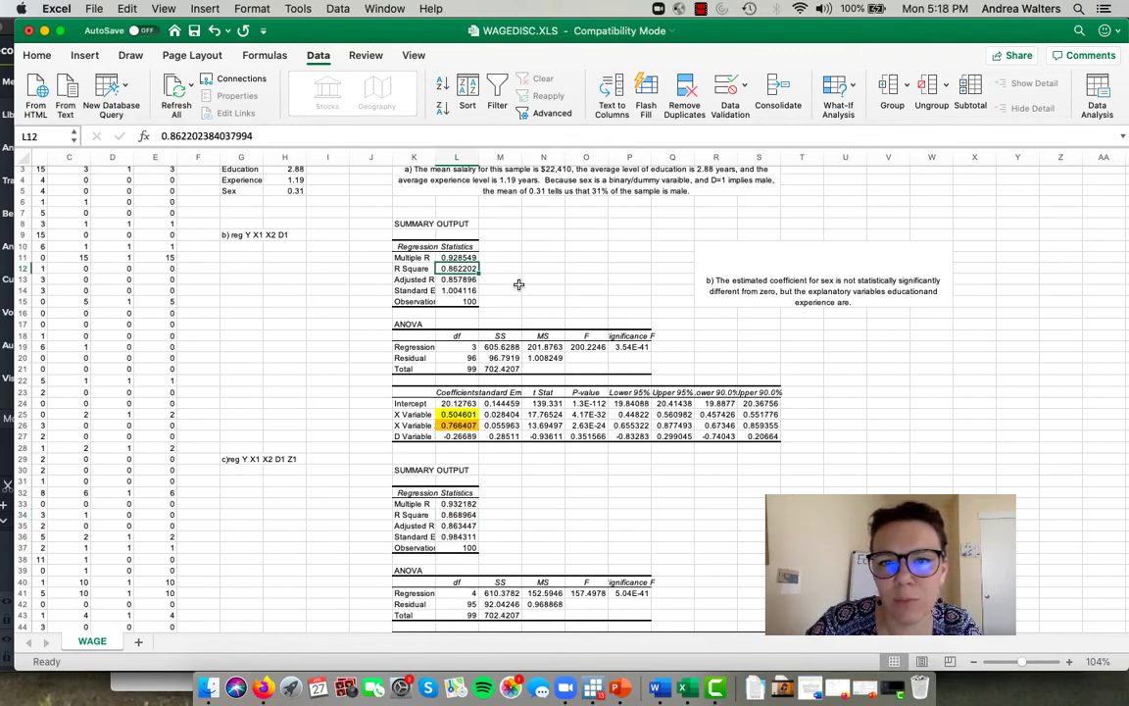
Step: Examine the P-value and the confidence interval limits of Z in question c's regression output
{"action": "scroll", "coordinate": [518, 284], "scroll_direction": "down", "scroll_amount": 3}
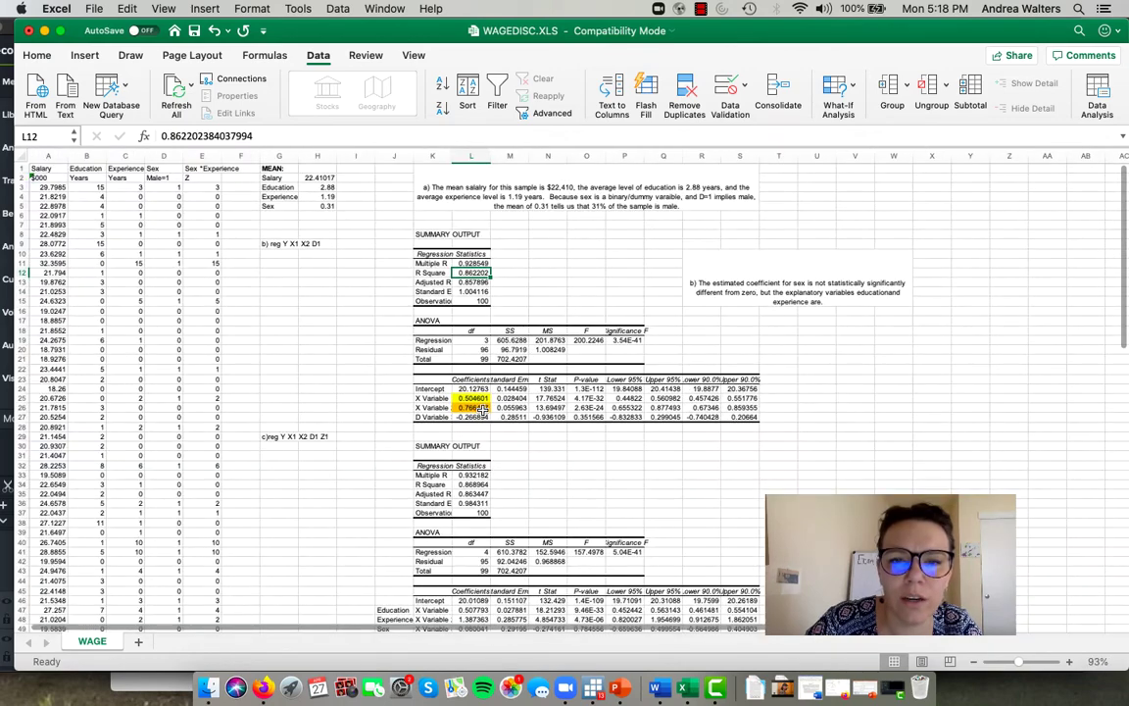
{"action": "left_click", "coordinate": [1069, 662]}
{"action": "left_click", "coordinate": [1069, 663]}
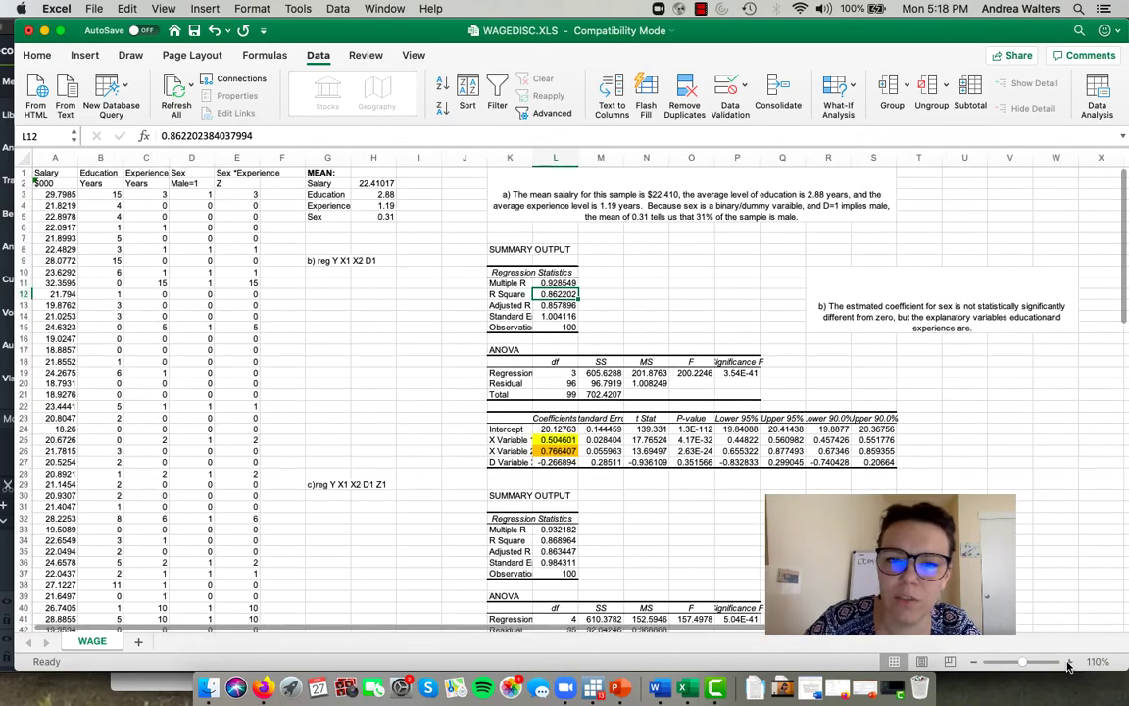
{"action": "left_click", "coordinate": [1070, 662]}
{"action": "left_click", "coordinate": [1070, 663]}
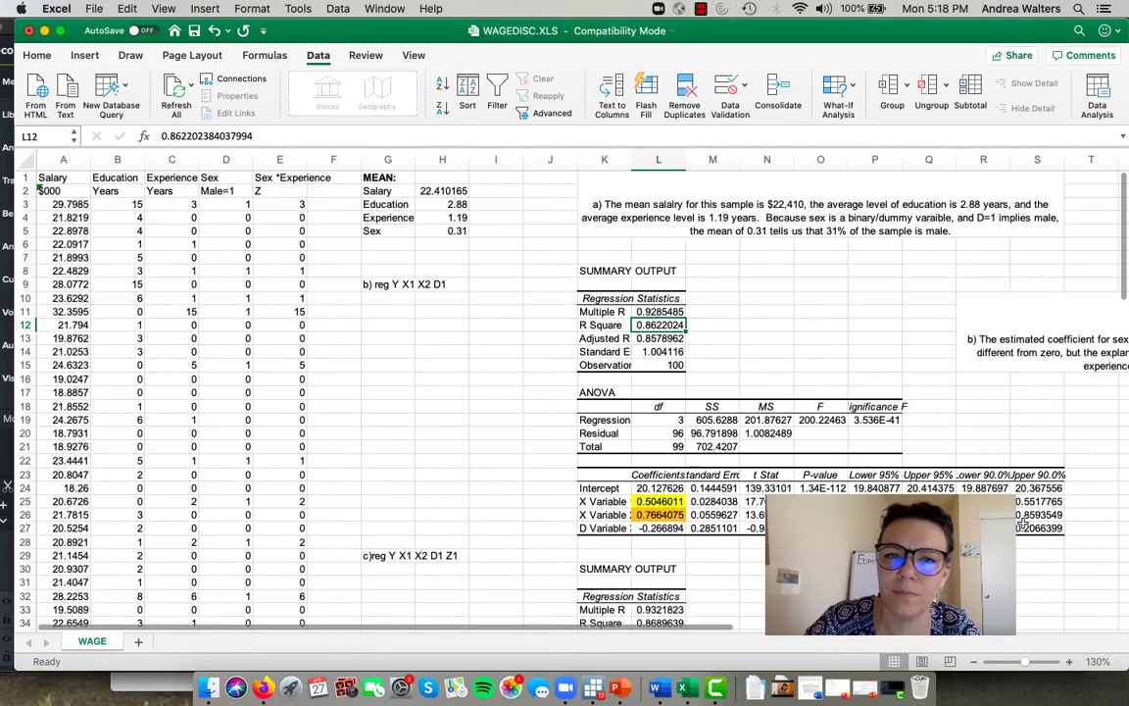
{"action": "scroll", "coordinate": [1022, 522], "scroll_direction": "down", "scroll_amount": 9}
{"action": "scroll", "coordinate": [1022, 522], "scroll_direction": "right", "scroll_amount": 3}
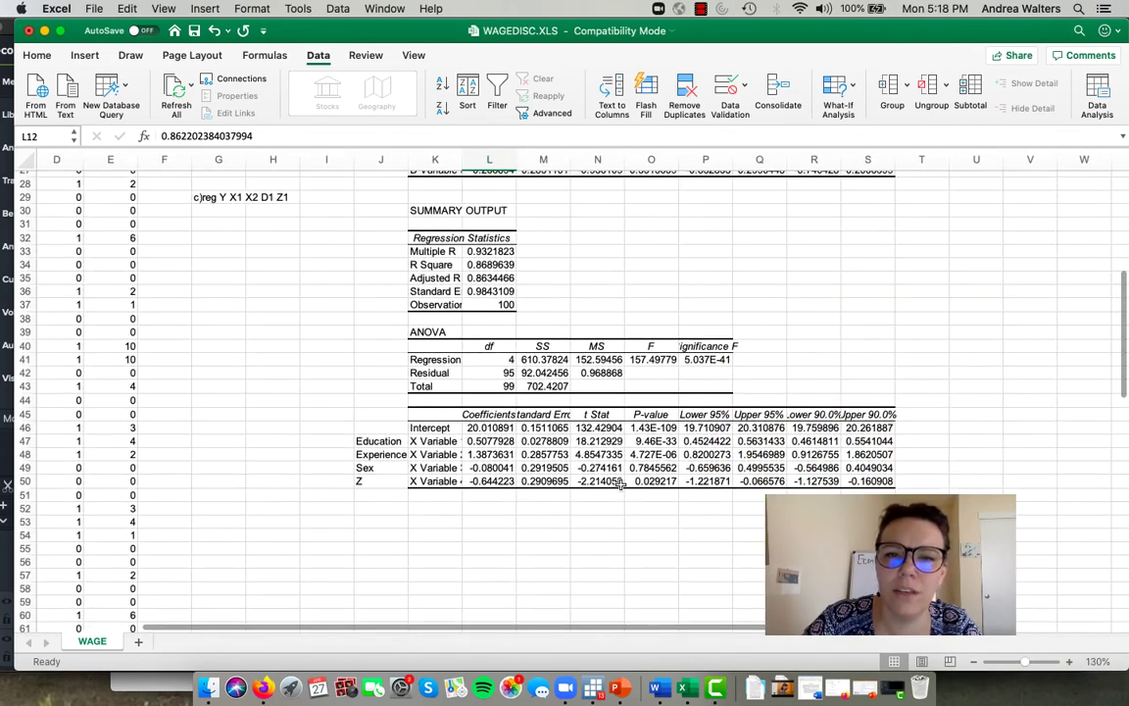
{"action": "left_click", "coordinate": [653, 482]}
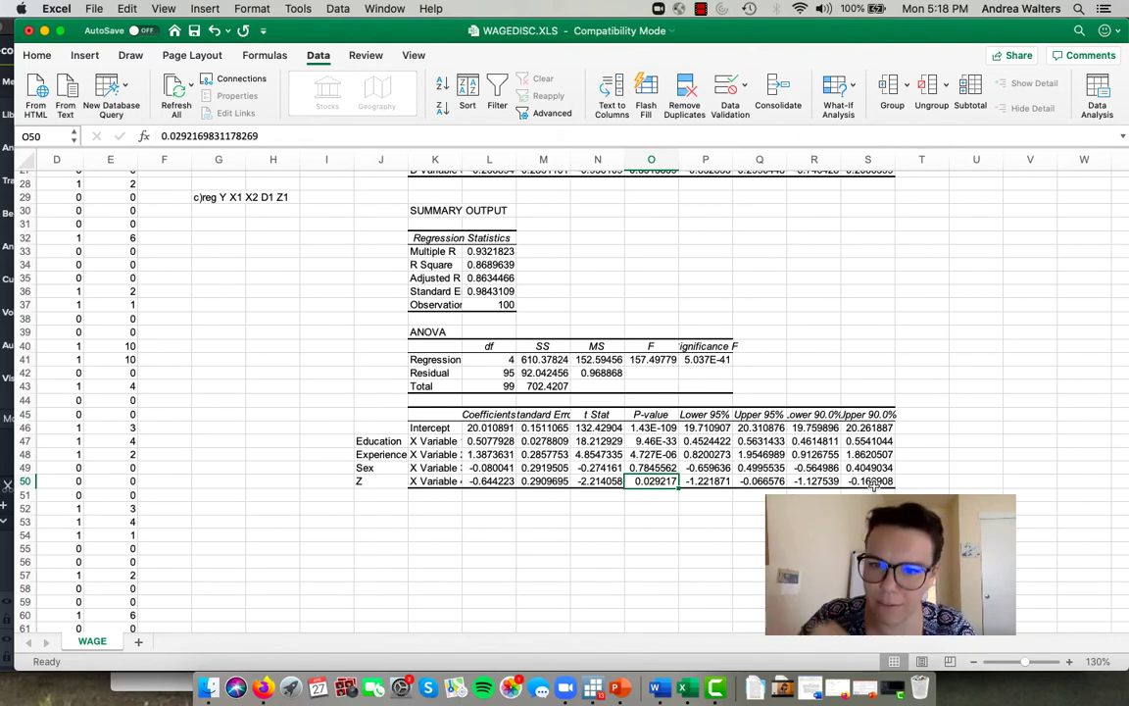
{"action": "left_click_drag", "start_coordinate": [873, 482], "coordinate": [703, 484]}
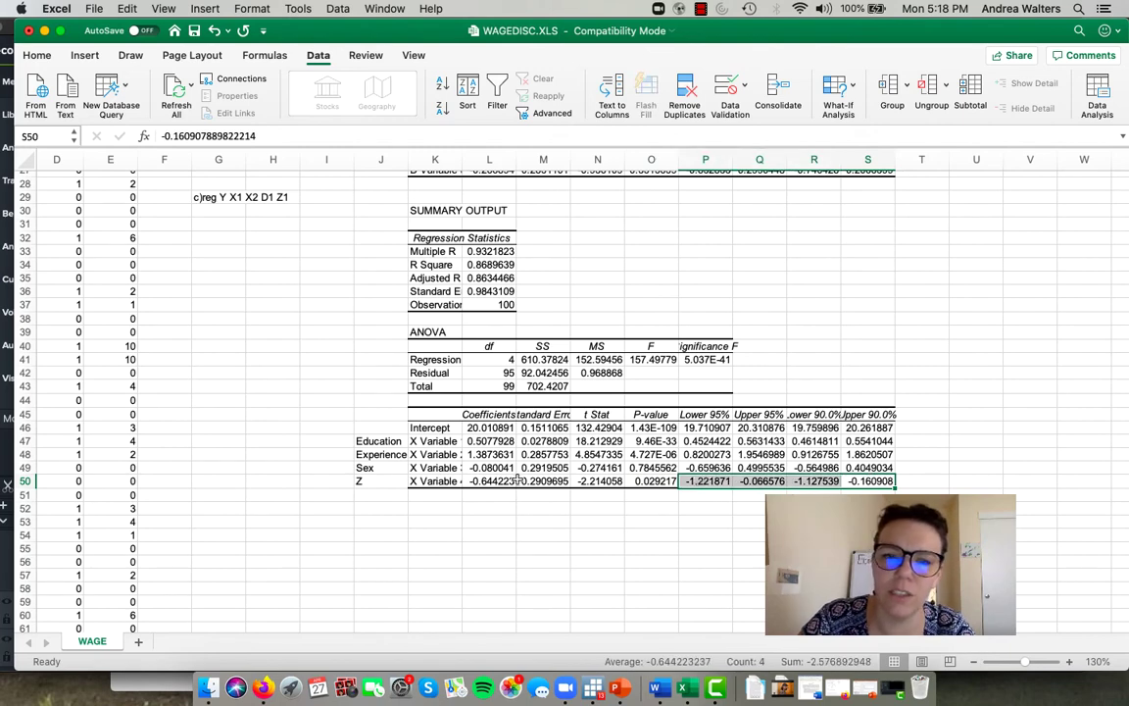
Step: Review the coefficients of Z, Experience and Education in question c's regression output
{"action": "left_click", "coordinate": [501, 486]}
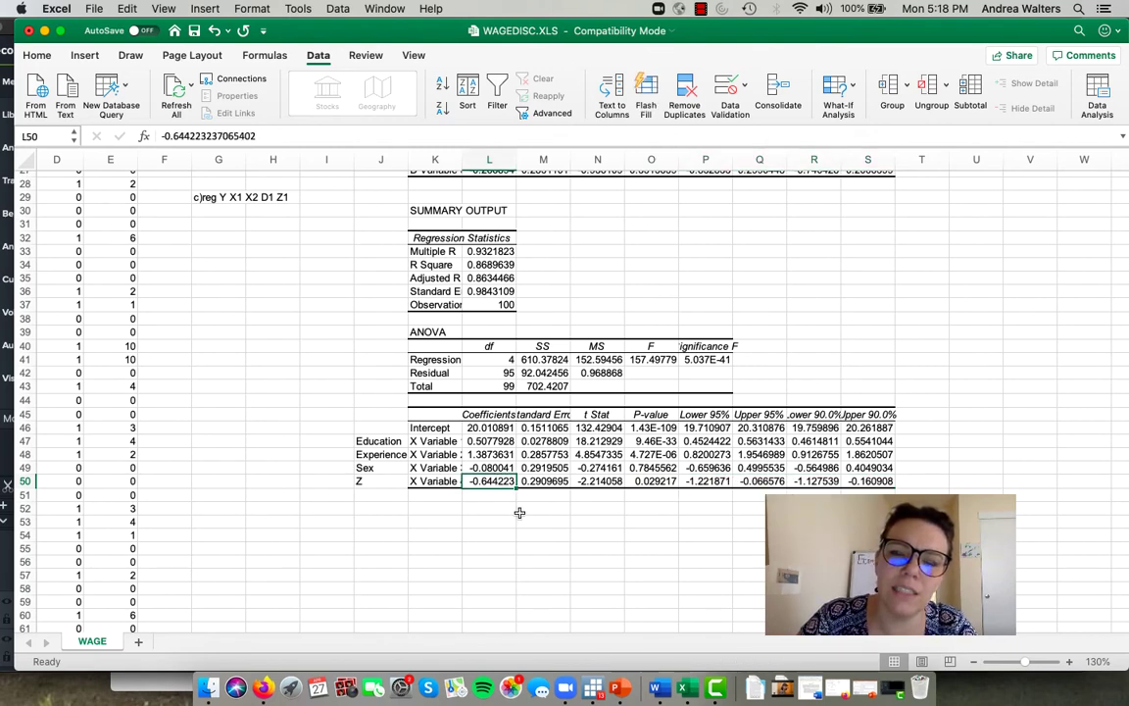
{"action": "left_click", "coordinate": [505, 455]}
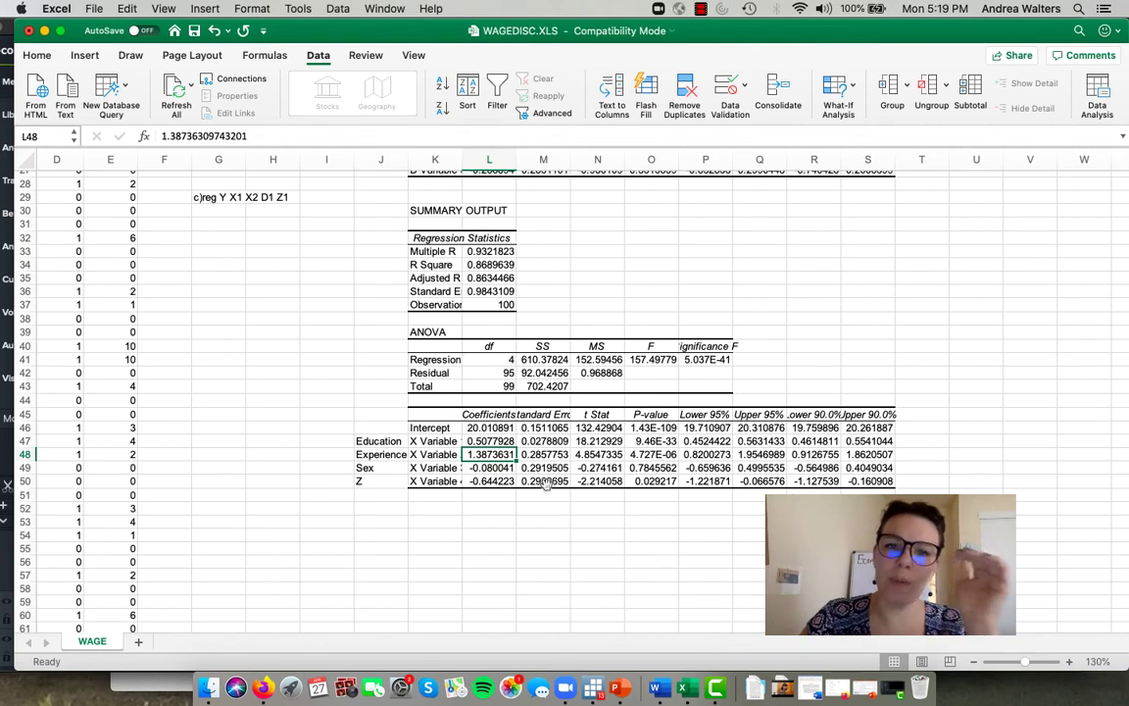
{"action": "left_click", "coordinate": [490, 438]}
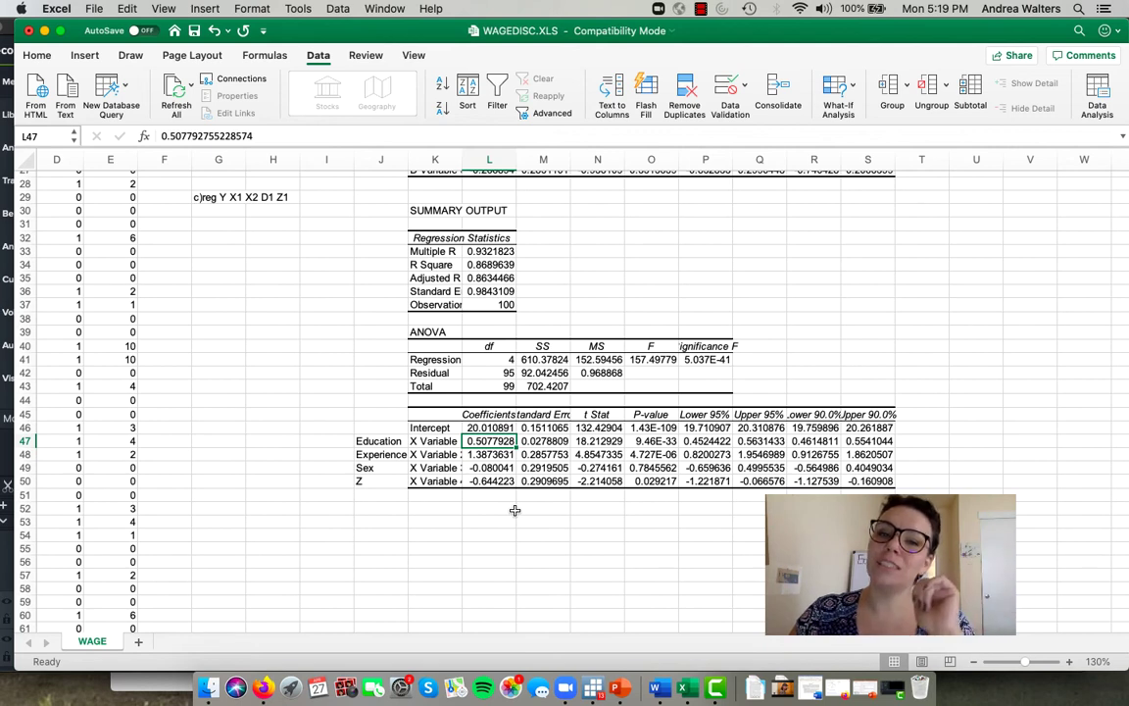
Step: Add the Experience and Z coefficients in cell L52 with the formula =L48+L50, and compare the sum with the Experience coefficient
{"action": "left_click", "coordinate": [507, 510]}
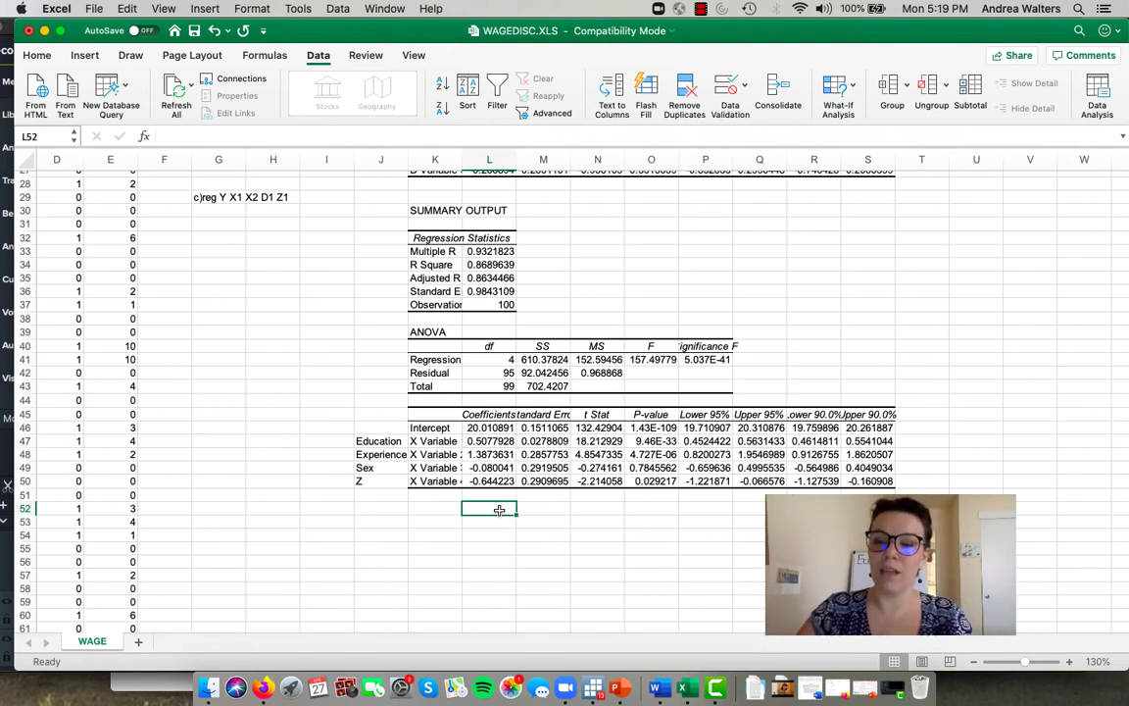
{"action": "type", "text": "="}
{"action": "key", "text": "Up"}
{"action": "key", "text": "Up"}
{"action": "key", "text": "Up"}
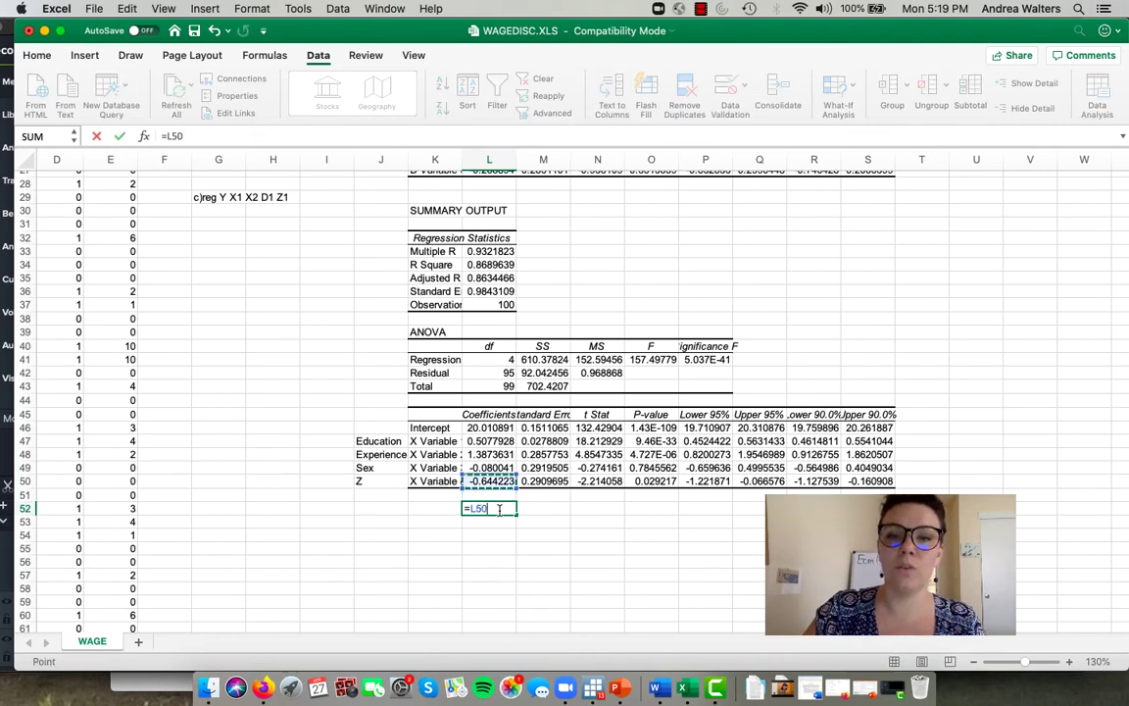
{"action": "key", "text": "Up"}
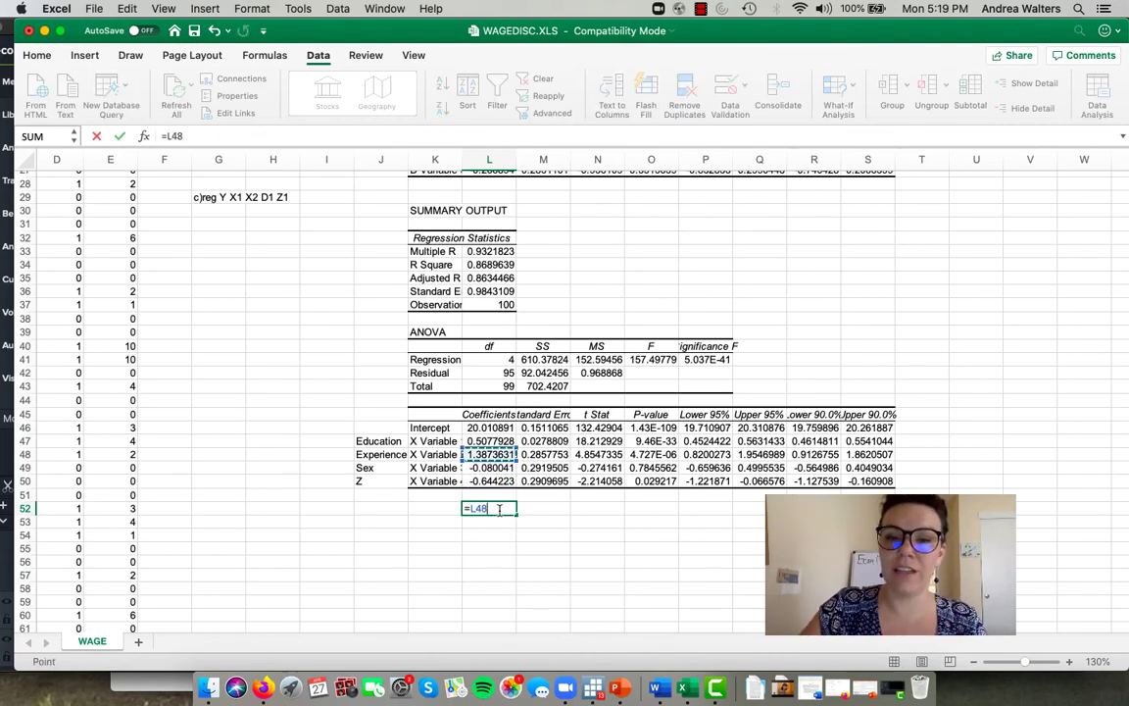
{"action": "type", "text": "+"}
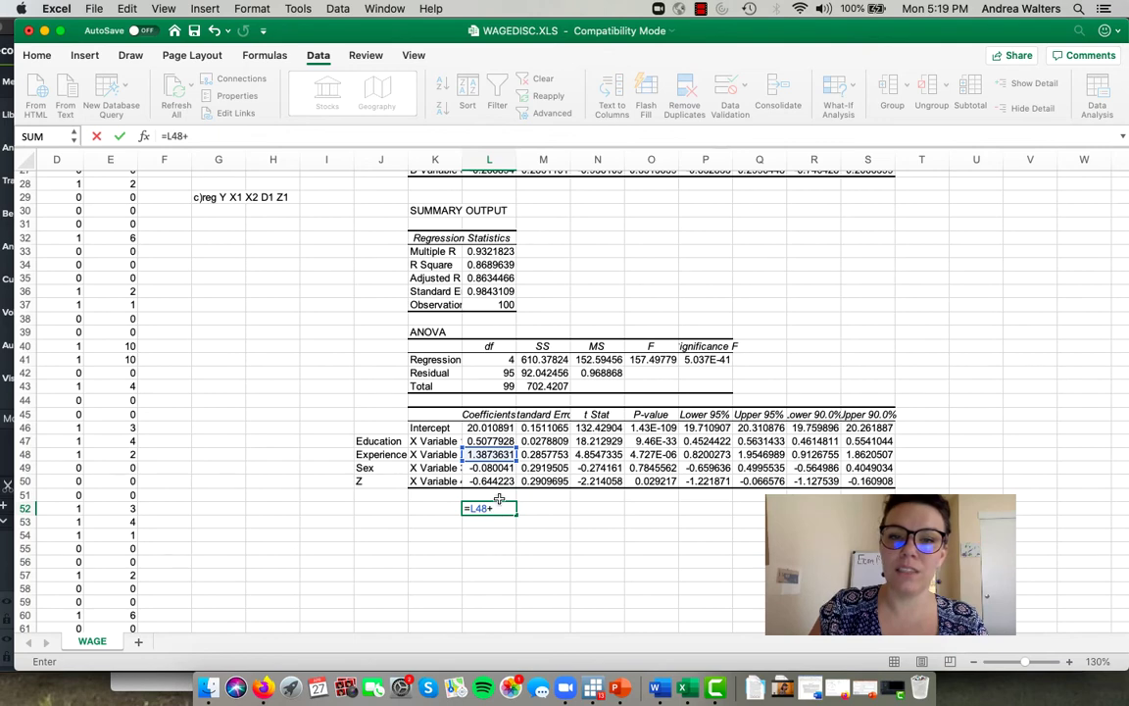
{"action": "left_click", "coordinate": [500, 481]}
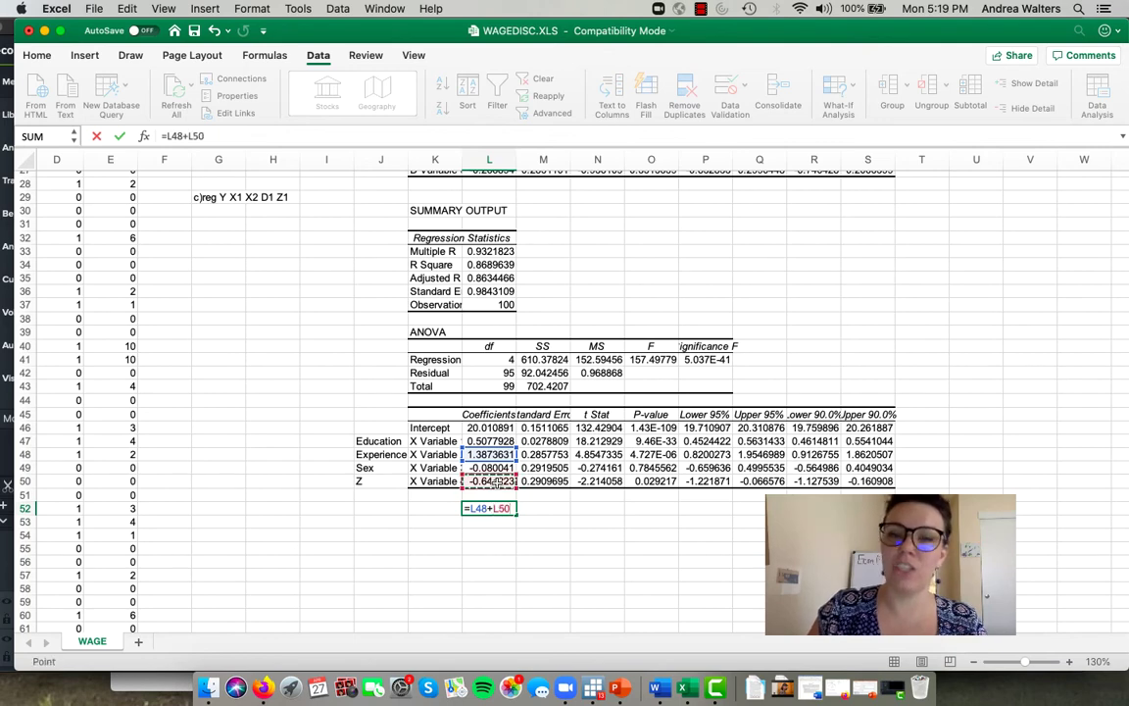
{"action": "key", "text": "Return"}
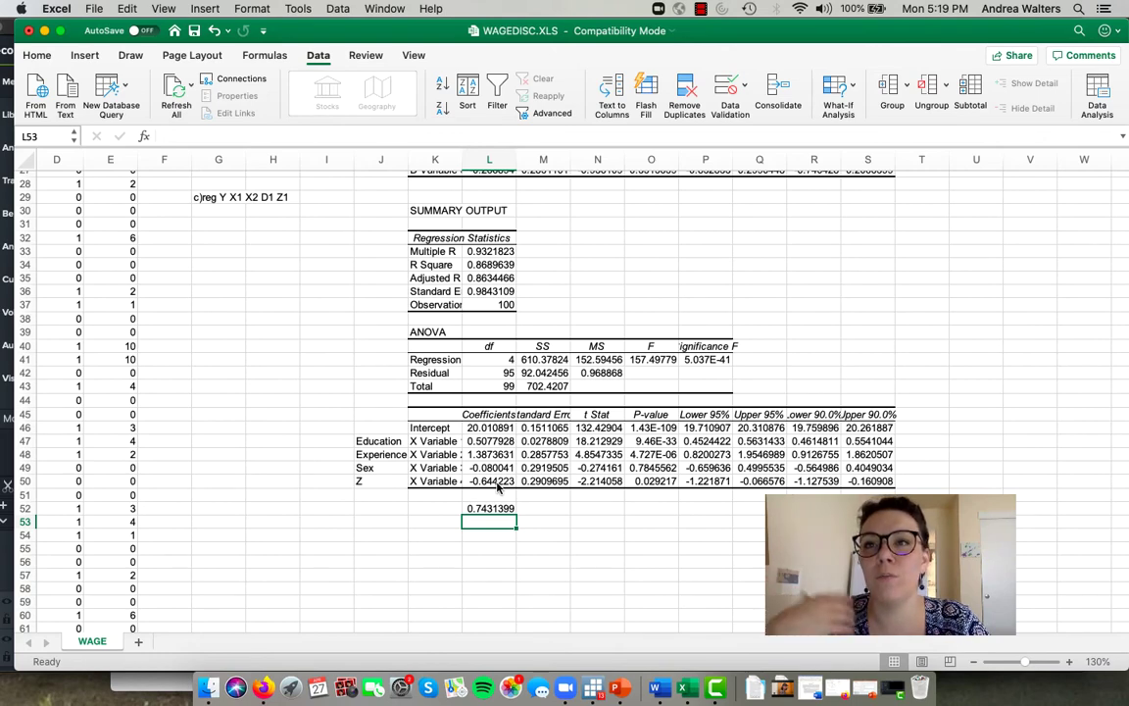
{"action": "left_click", "coordinate": [495, 454]}
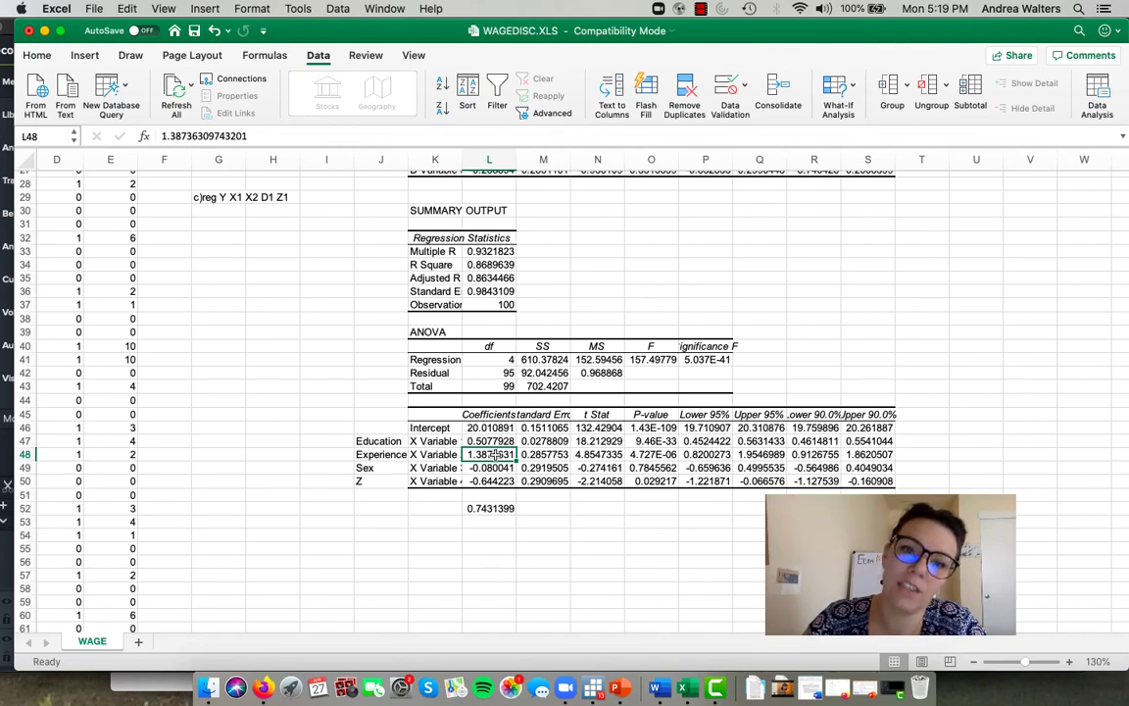
Step: Inspect the Sex*Experience interaction formula in cell E3 and the cells it refers to
{"action": "scroll", "coordinate": [487, 446], "scroll_direction": "up", "scroll_amount": 5}
{"action": "scroll", "coordinate": [488, 446], "scroll_direction": "left", "scroll_amount": 1}
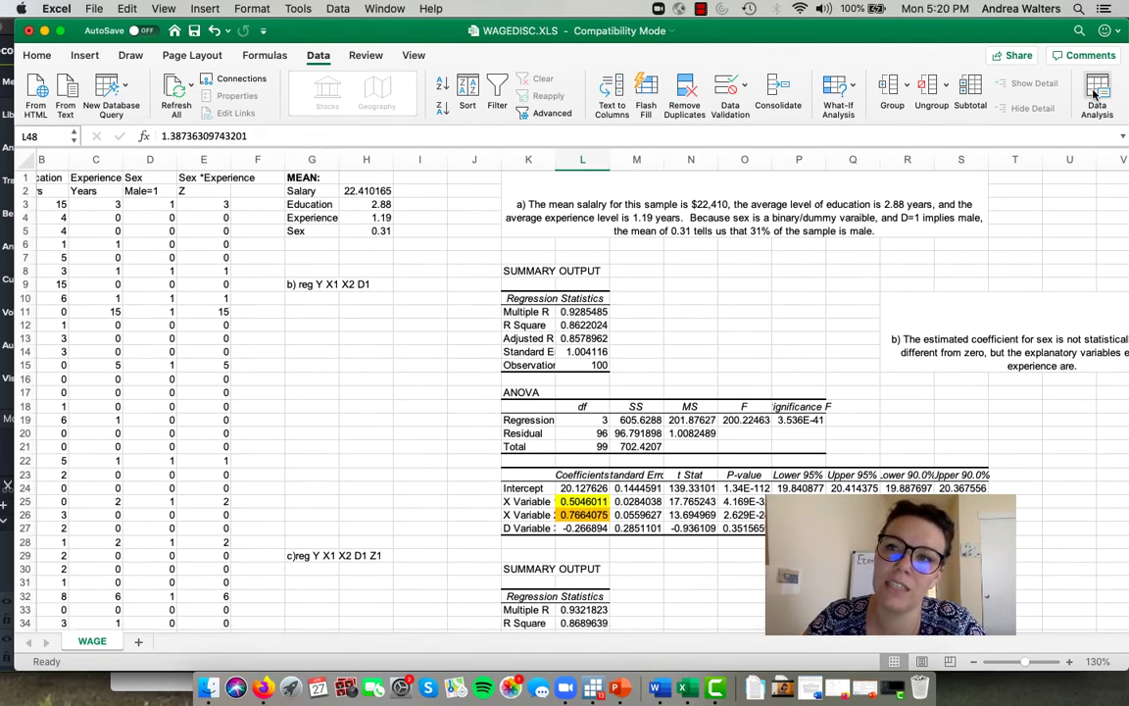
{"action": "left_click", "coordinate": [209, 208]}
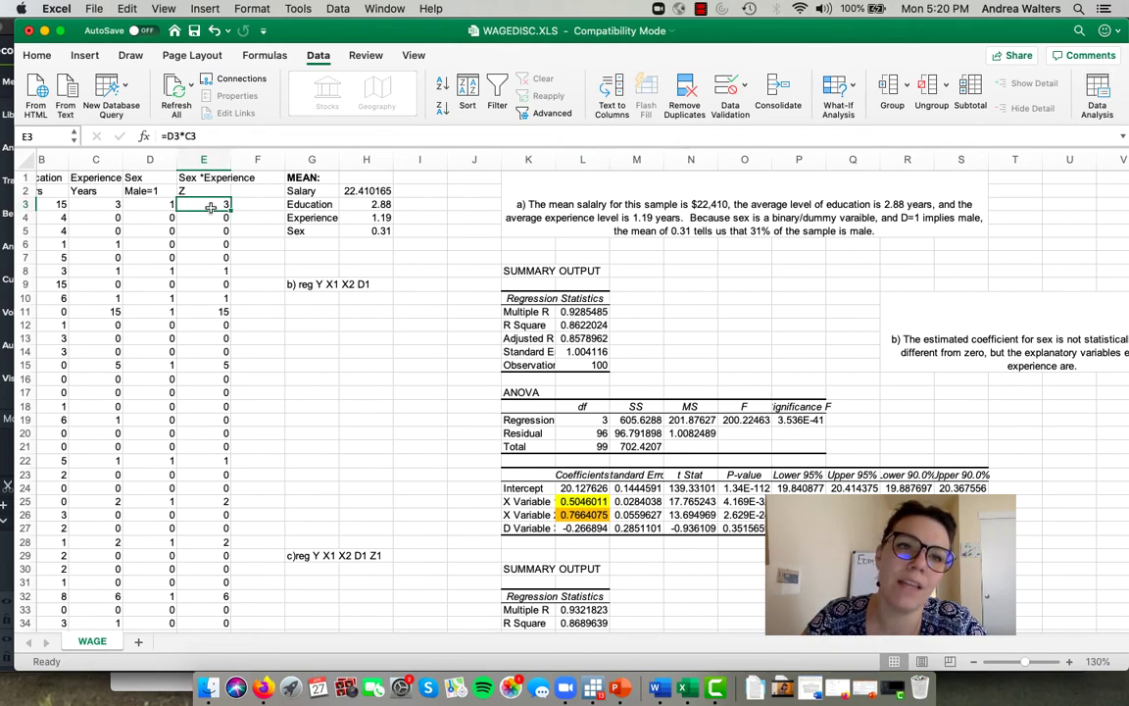
{"action": "left_click", "coordinate": [1068, 662]}
{"action": "left_click", "coordinate": [1068, 662]}
{"action": "left_click", "coordinate": [1068, 663]}
{"action": "left_click", "coordinate": [1071, 663]}
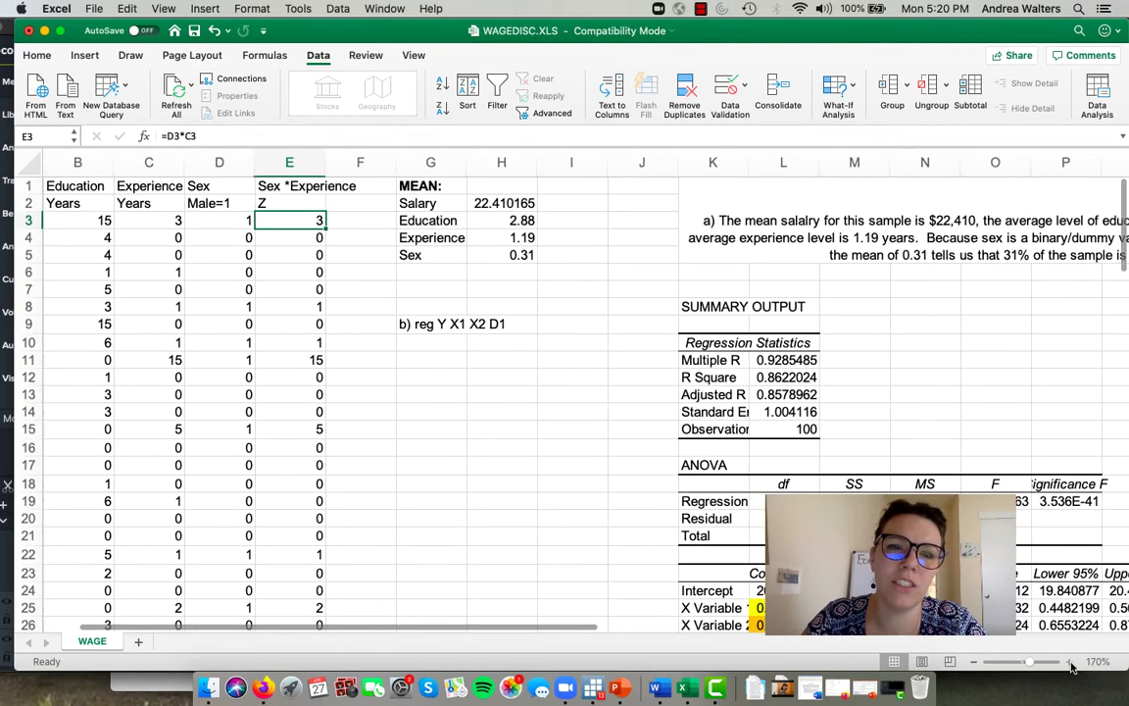
{"action": "left_click", "coordinate": [1071, 663]}
{"action": "double_click", "coordinate": [284, 220]}
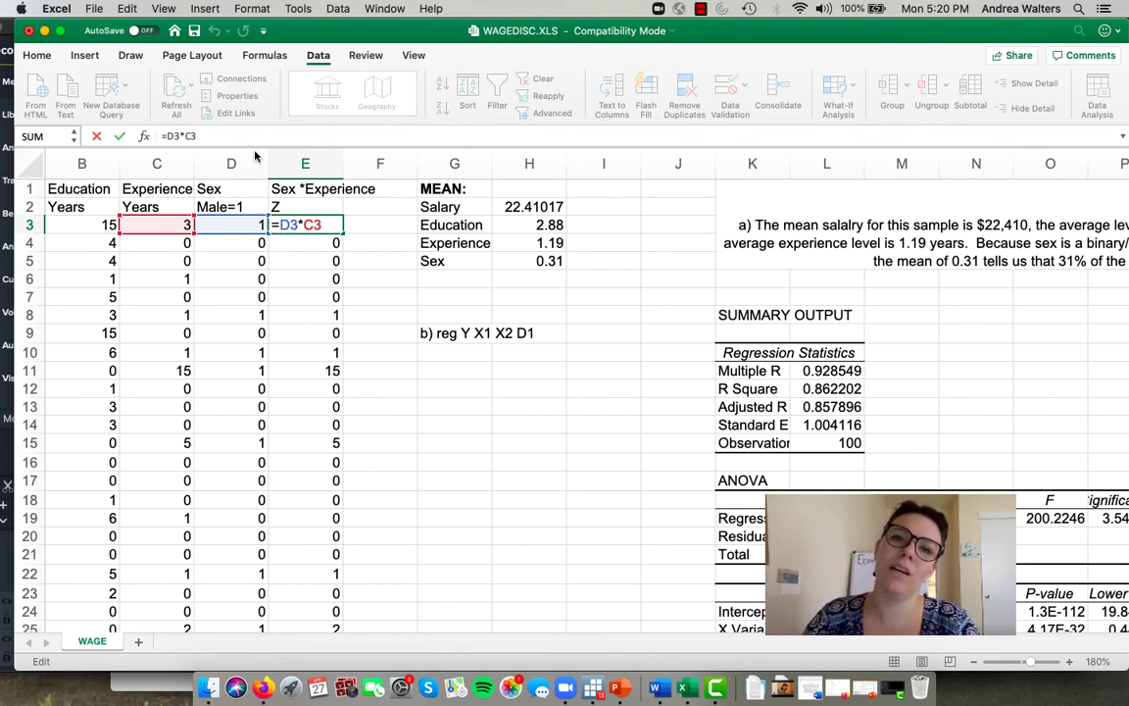
{"action": "left_click", "coordinate": [93, 9]}
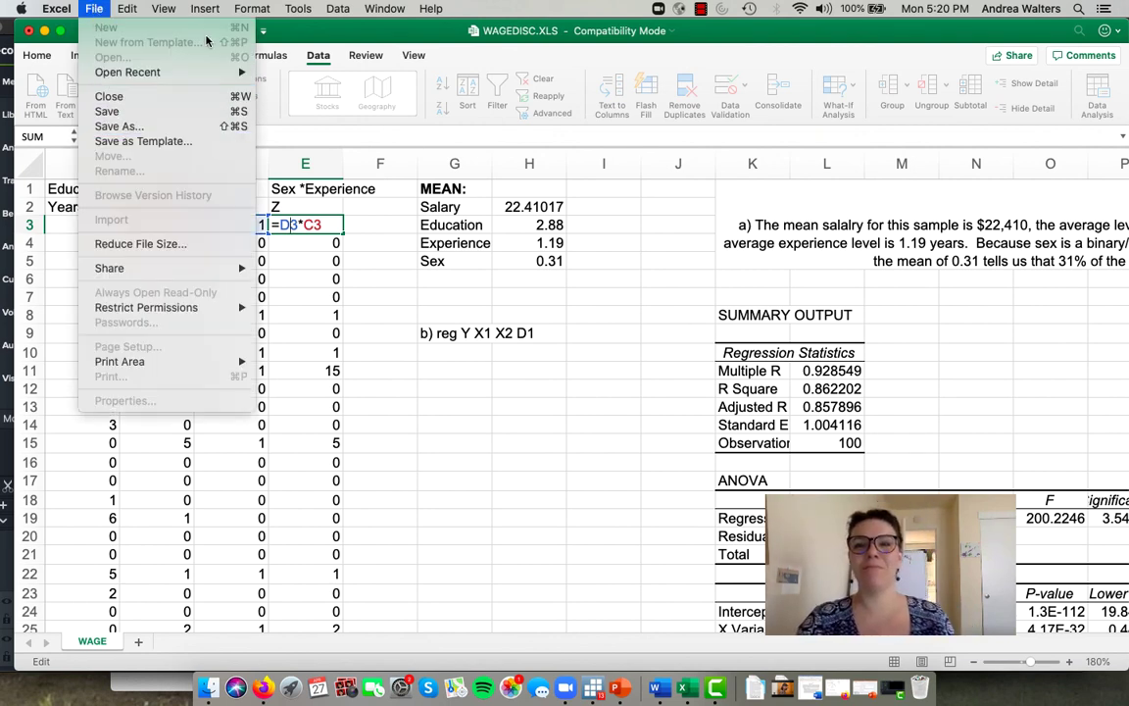
{"action": "key", "text": "Escape"}
{"action": "left_click", "coordinate": [699, 9]}
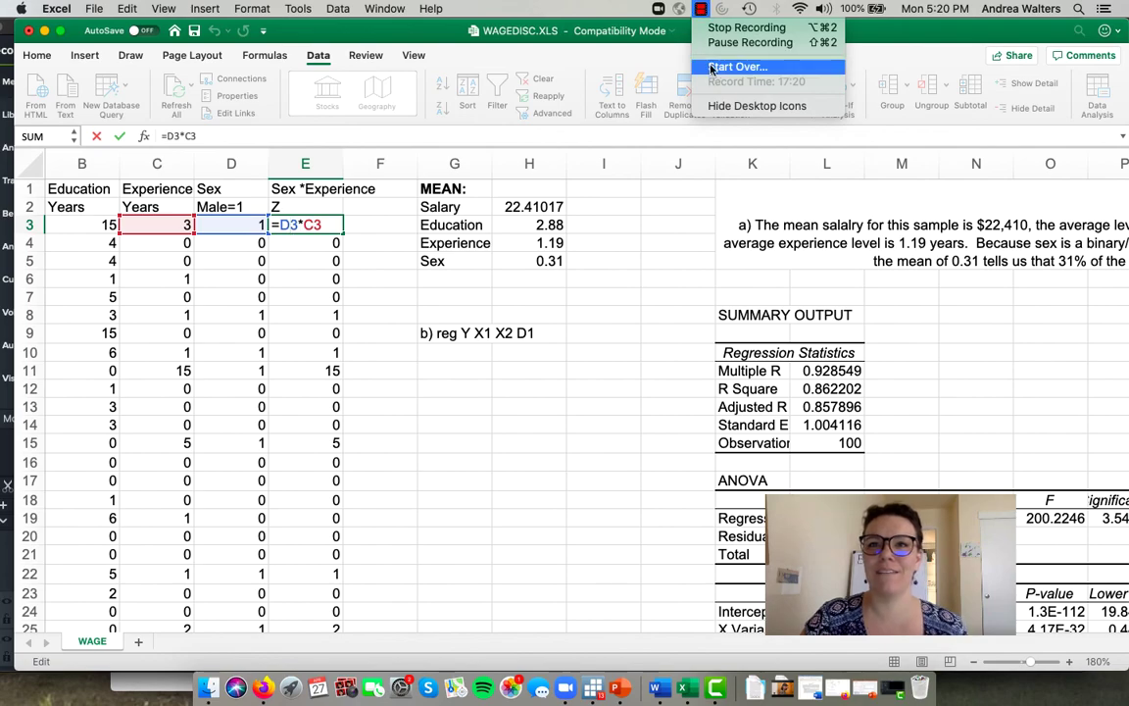
{"action": "left_click", "coordinate": [725, 27]}
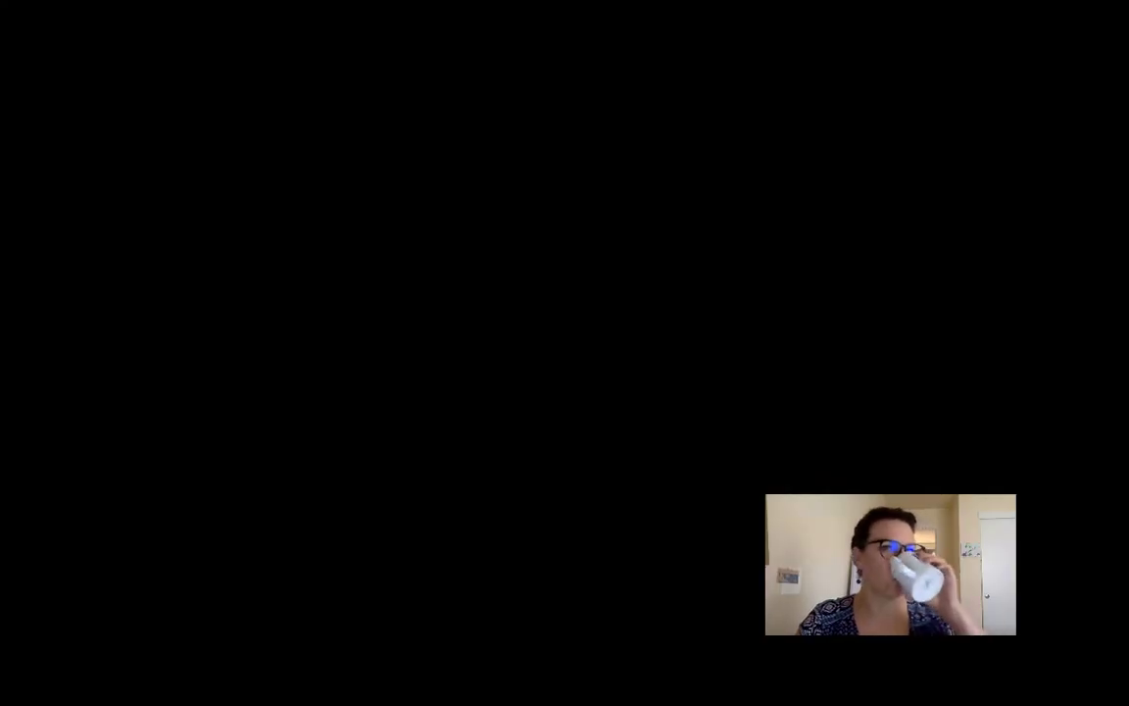